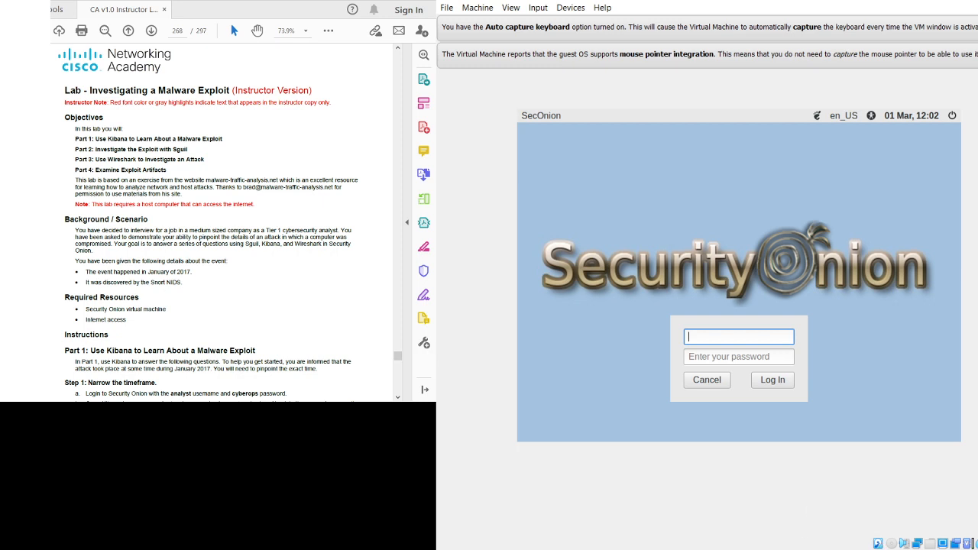
# - Log in to the Security Onion virtual machine as analyst with the account password
pyautogui.click(845, 260)
pyautogui.scroll(-3, 268, 268)
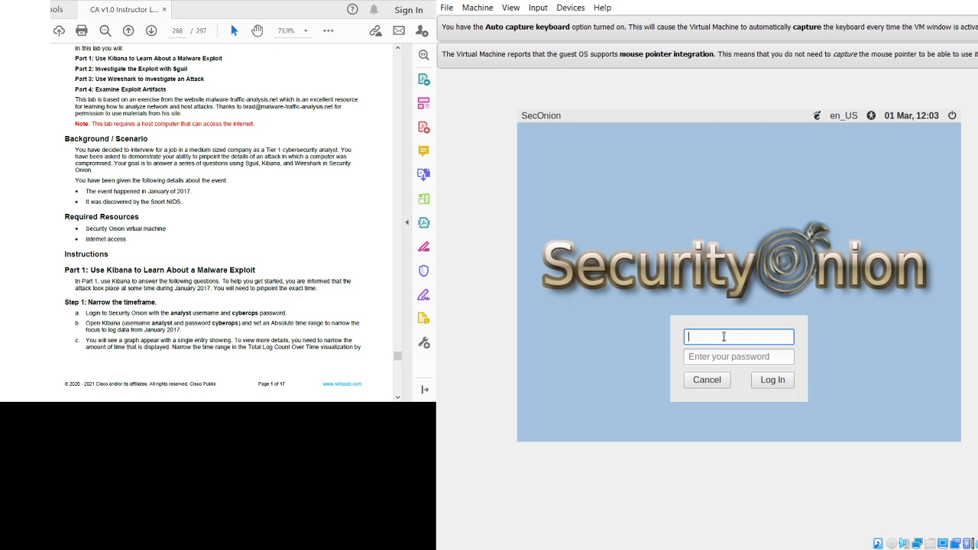
pyautogui.write('analyst')
pyautogui.press('Tab')
pyautogui.write('cyberops')
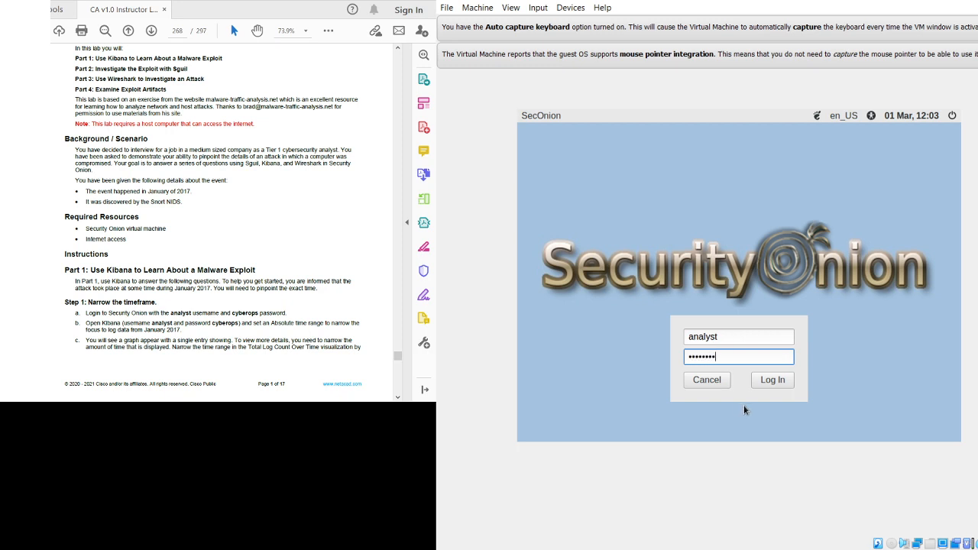
pyautogui.click(765, 382)
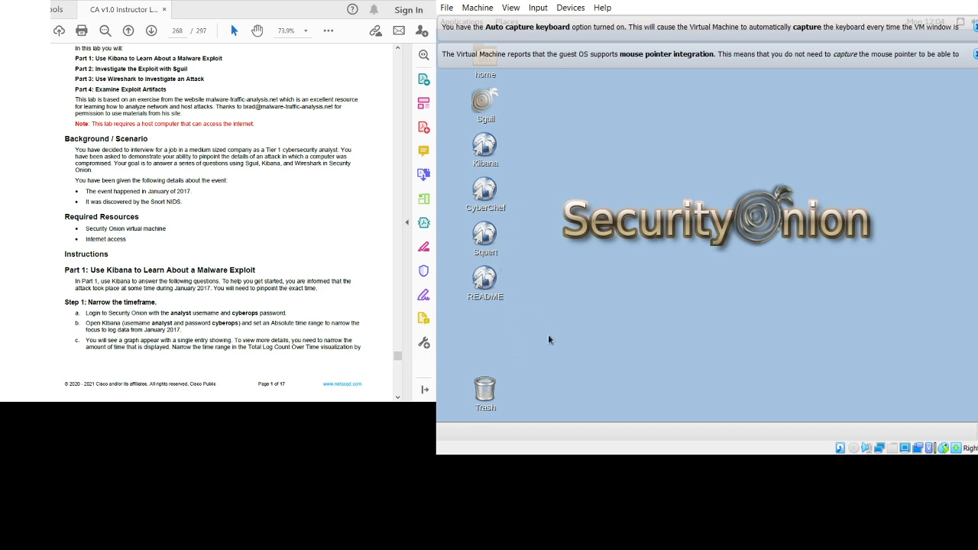
# - Open Kibana from the Security Onion desktop and restore the browser's previous pages
pyautogui.click(485, 151)
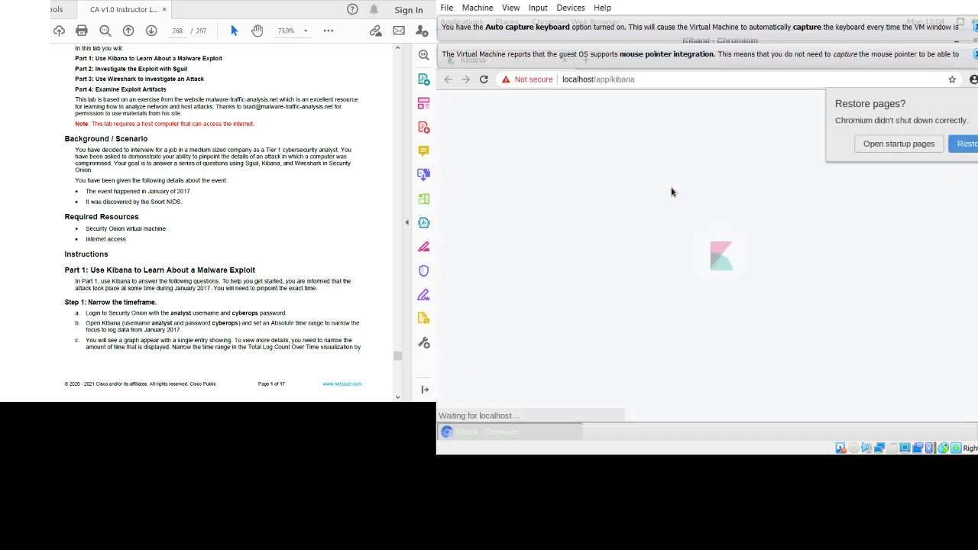
pyautogui.click(972, 143)
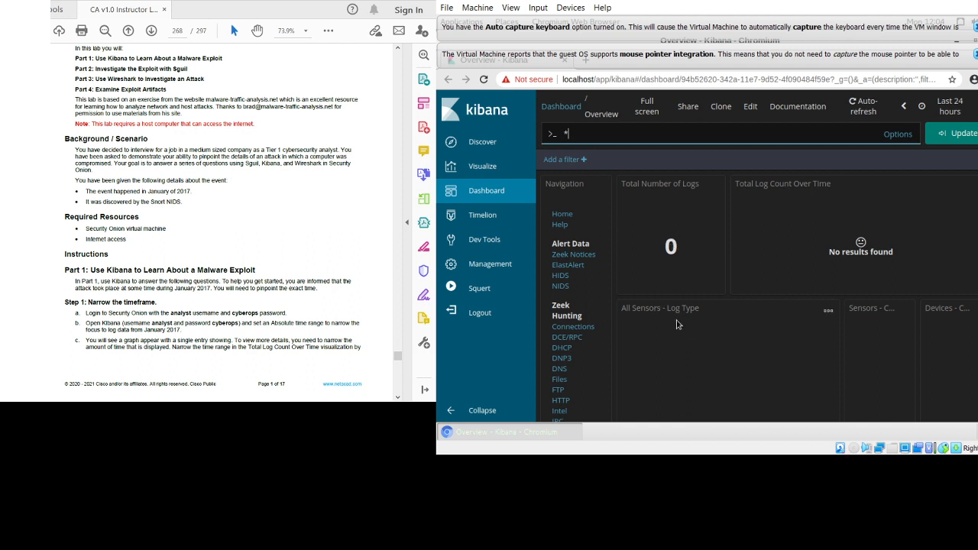
pyautogui.scroll(-1, 222, 229)
pyautogui.scroll(-4, 221, 222)
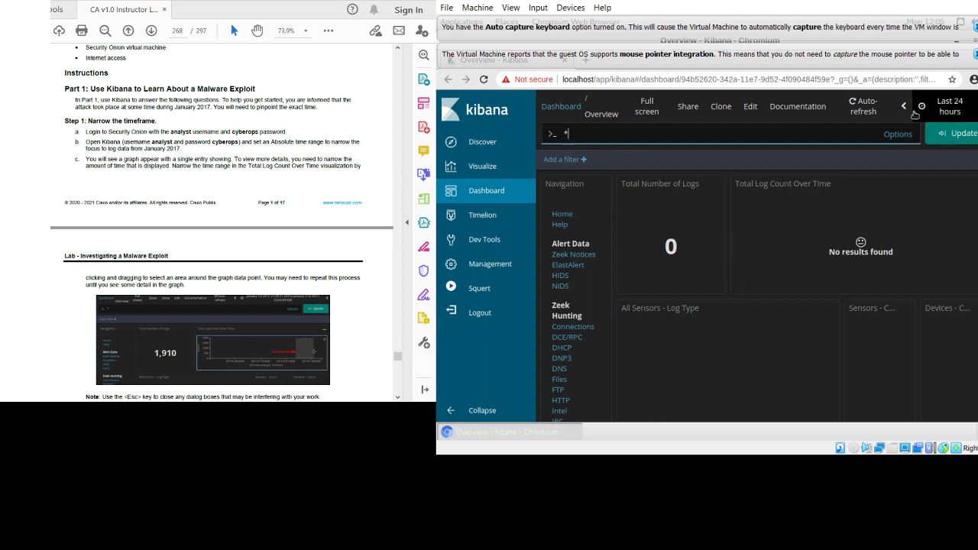
pyautogui.click(927, 113)
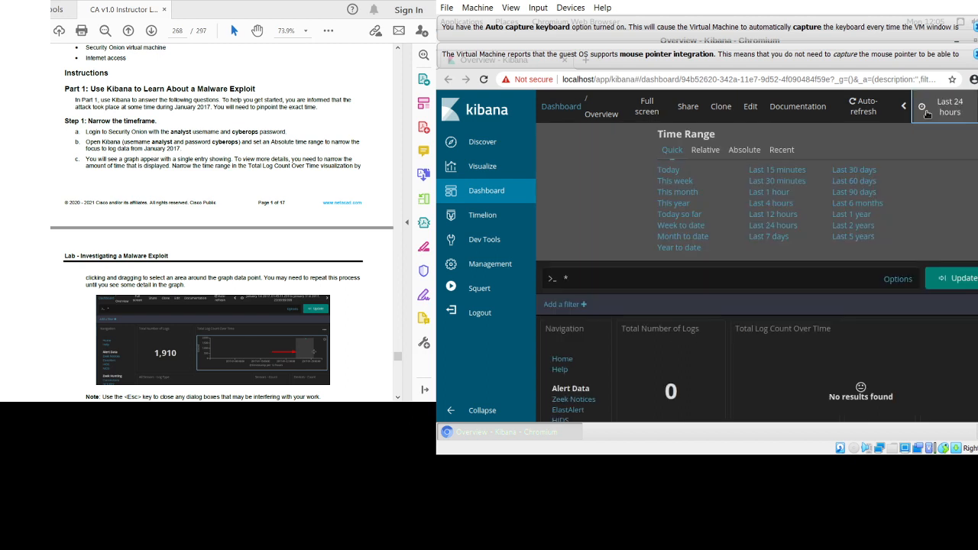
pyautogui.click(745, 151)
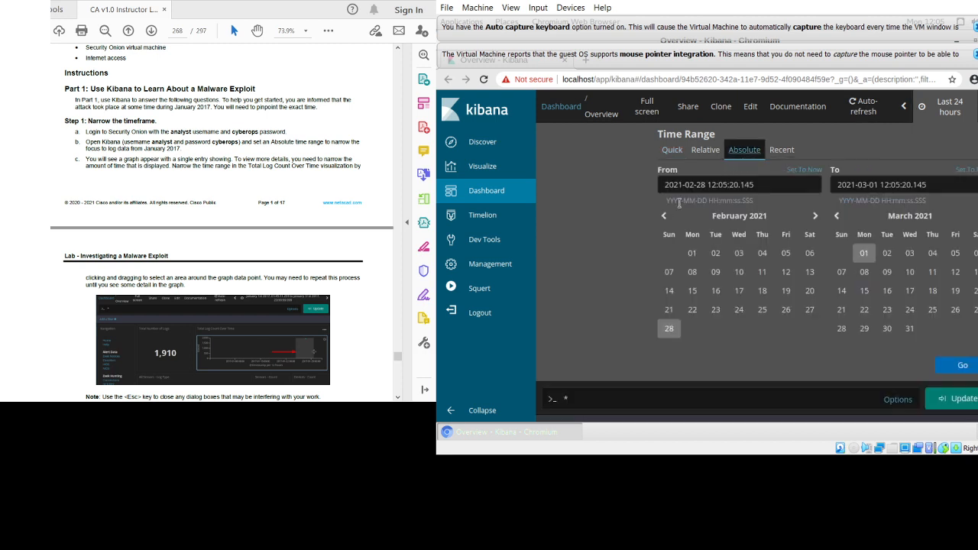
pyautogui.click(664, 216)
pyautogui.click(665, 216)
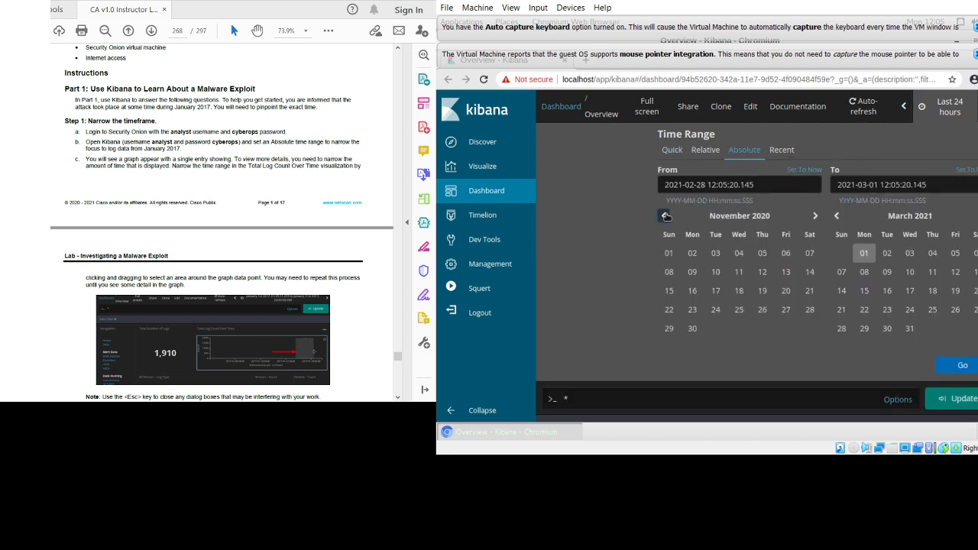
pyautogui.click(664, 217)
pyautogui.click(664, 216)
pyautogui.click(664, 217)
pyautogui.click(665, 216)
pyautogui.click(664, 216)
pyautogui.click(664, 216)
pyautogui.doubleClick(665, 216)
pyautogui.doubleClick(664, 216)
pyautogui.click(664, 216)
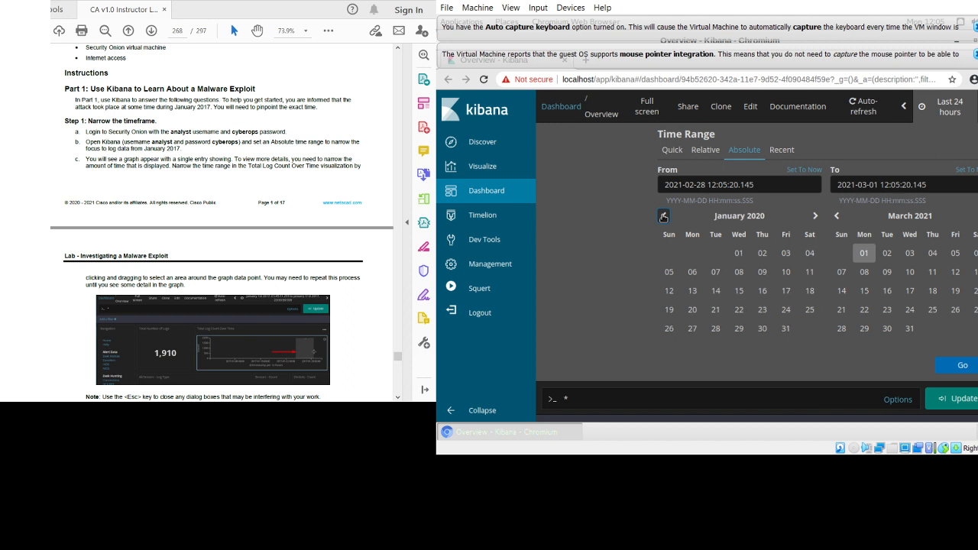
pyautogui.click(664, 217)
pyautogui.doubleClick(664, 216)
pyautogui.doubleClick(664, 216)
pyautogui.doubleClick(664, 216)
pyautogui.click(664, 216)
pyautogui.doubleClick(664, 216)
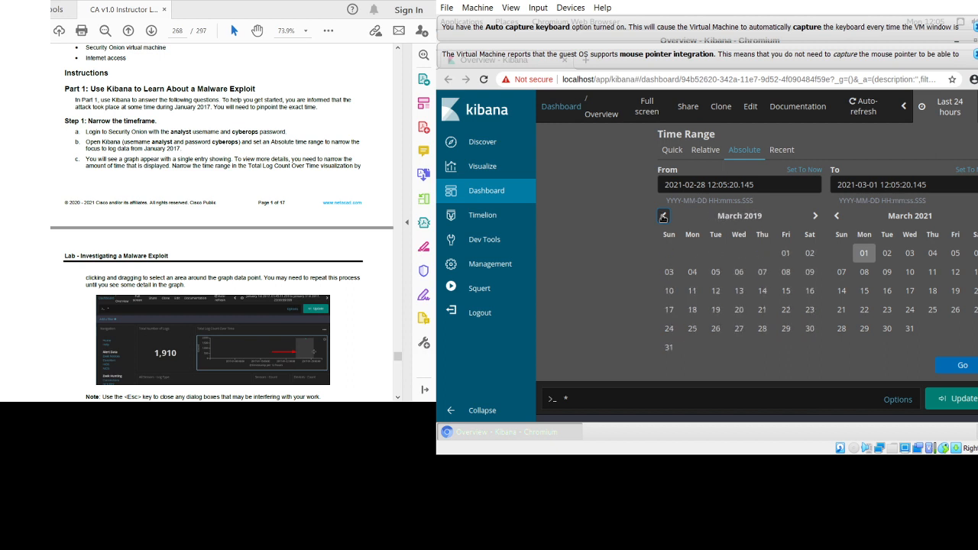
pyautogui.doubleClick(664, 216)
pyautogui.click(664, 216)
pyautogui.doubleClick(665, 216)
pyautogui.click(665, 216)
pyautogui.doubleClick(664, 217)
pyautogui.click(664, 216)
pyautogui.doubleClick(664, 216)
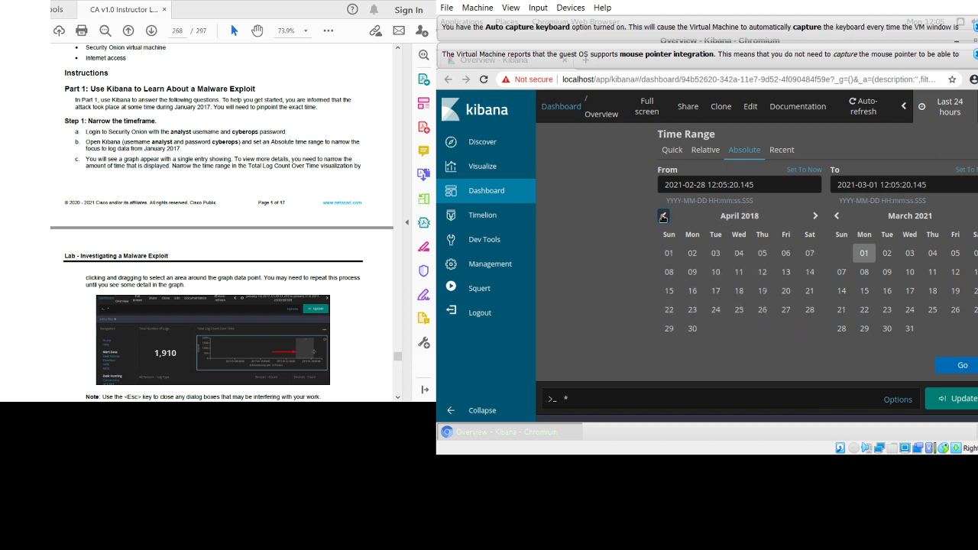
pyautogui.doubleClick(664, 216)
pyautogui.click(665, 216)
pyautogui.doubleClick(664, 216)
pyautogui.doubleClick(664, 216)
pyautogui.click(664, 216)
pyautogui.doubleClick(664, 216)
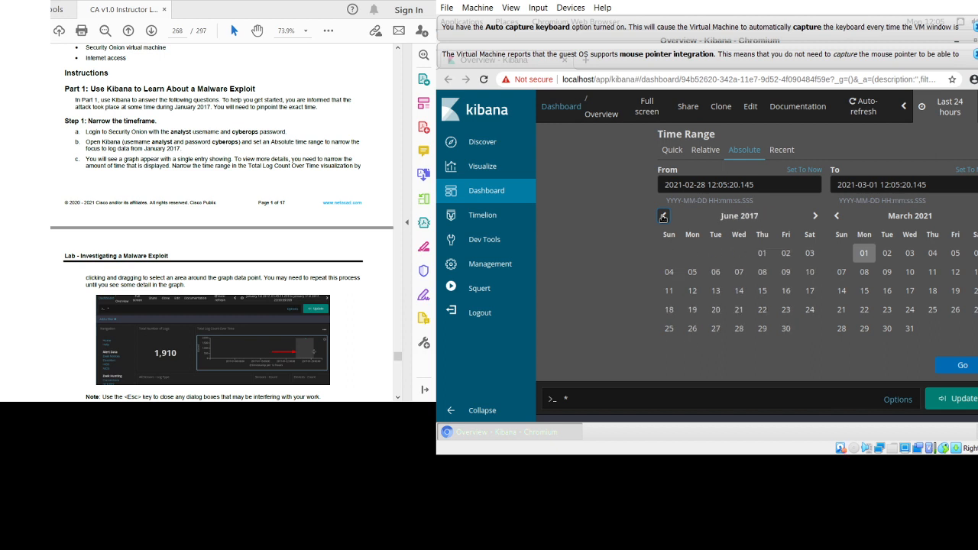
pyautogui.doubleClick(664, 217)
pyautogui.click(664, 216)
pyautogui.doubleClick(664, 216)
pyautogui.click(664, 216)
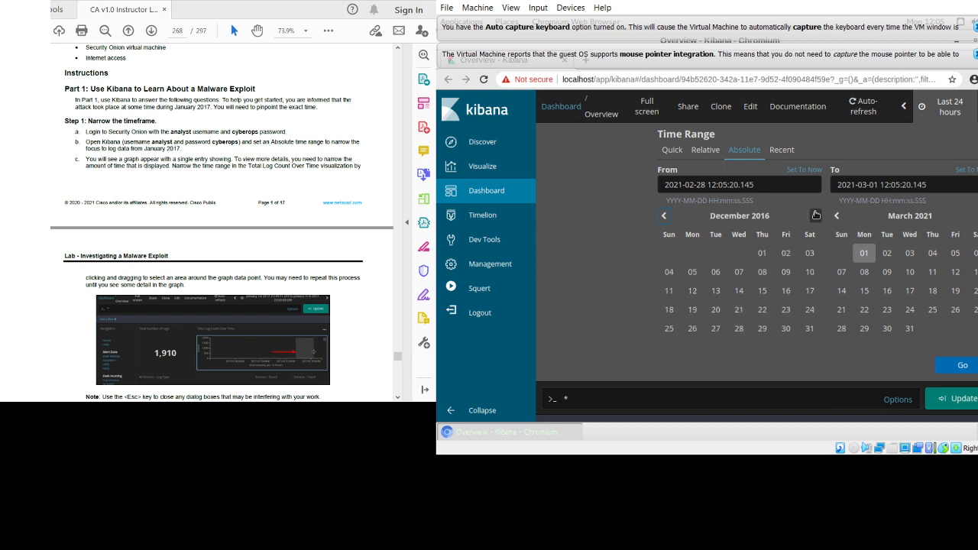
pyautogui.click(815, 216)
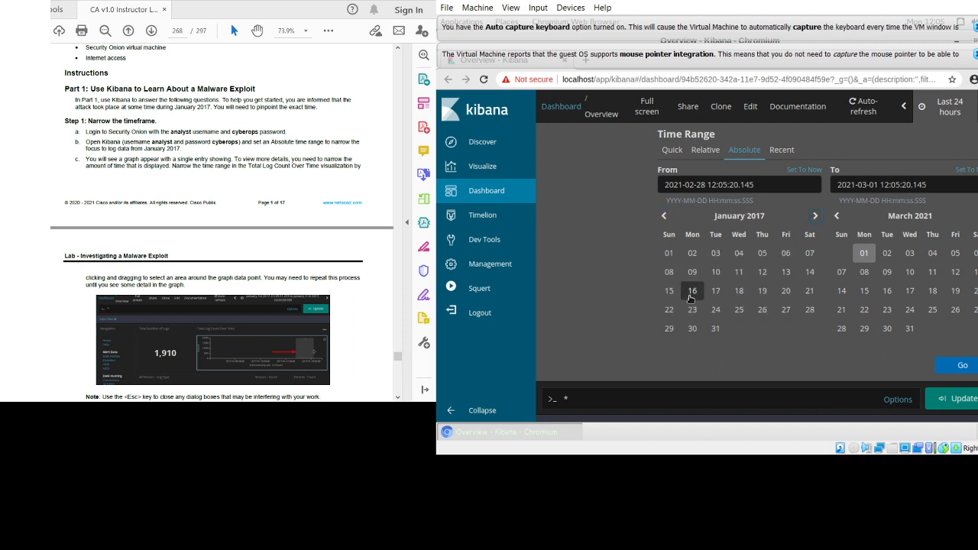
pyautogui.click(669, 253)
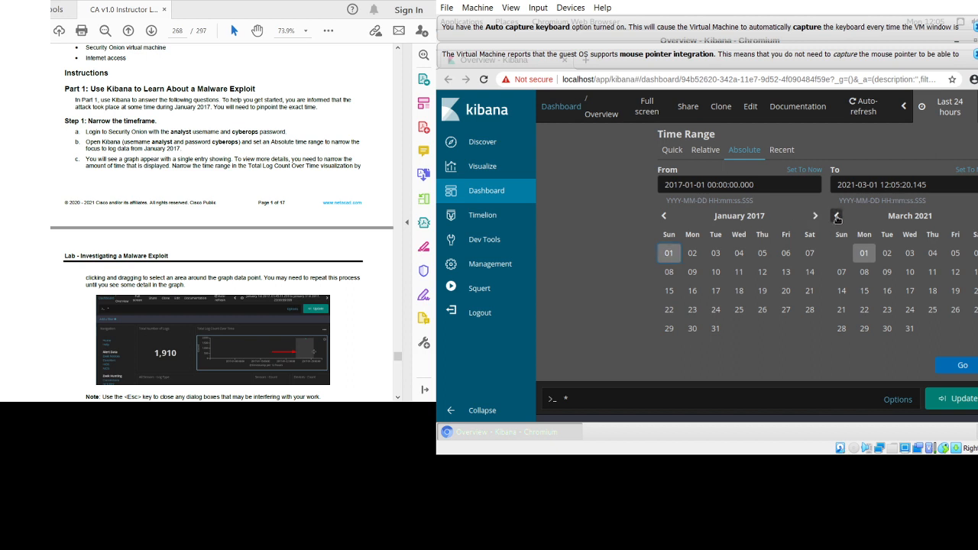
pyautogui.click(837, 216)
pyautogui.click(836, 217)
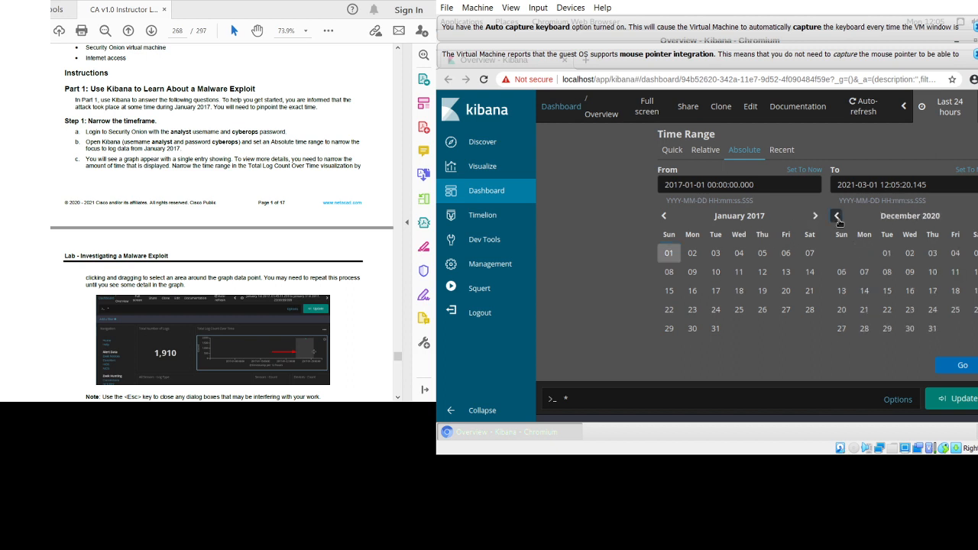
pyautogui.click(837, 216)
pyautogui.click(837, 217)
pyautogui.click(837, 216)
pyautogui.click(837, 216)
pyautogui.click(836, 217)
pyautogui.click(837, 216)
pyautogui.click(837, 216)
pyautogui.click(837, 216)
pyautogui.click(837, 216)
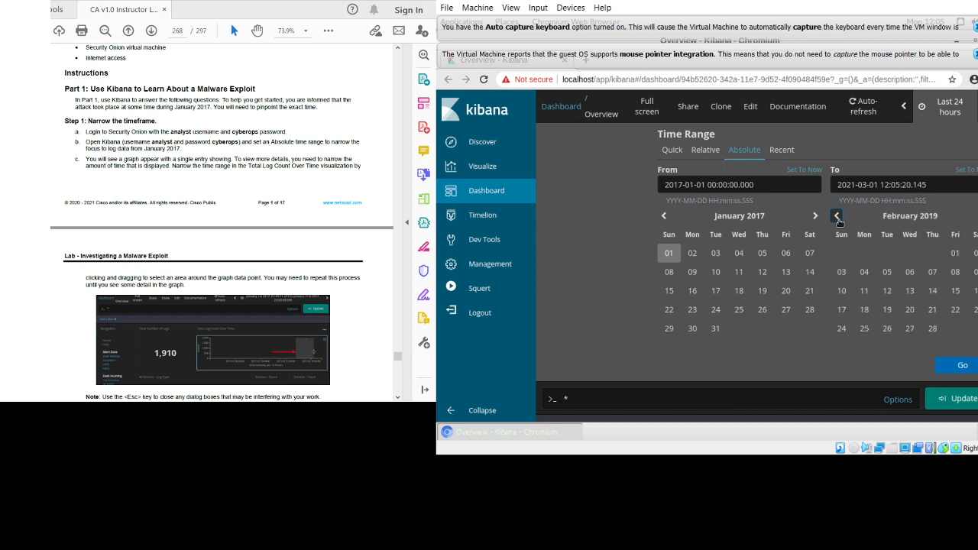
pyautogui.click(837, 216)
pyautogui.click(837, 216)
pyautogui.click(837, 216)
pyautogui.click(837, 216)
pyautogui.click(837, 216)
pyautogui.click(837, 216)
pyautogui.doubleClick(837, 216)
pyautogui.click(837, 216)
pyautogui.doubleClick(837, 216)
pyautogui.doubleClick(837, 216)
pyautogui.click(837, 217)
pyautogui.doubleClick(837, 216)
pyautogui.doubleClick(837, 217)
pyautogui.click(837, 216)
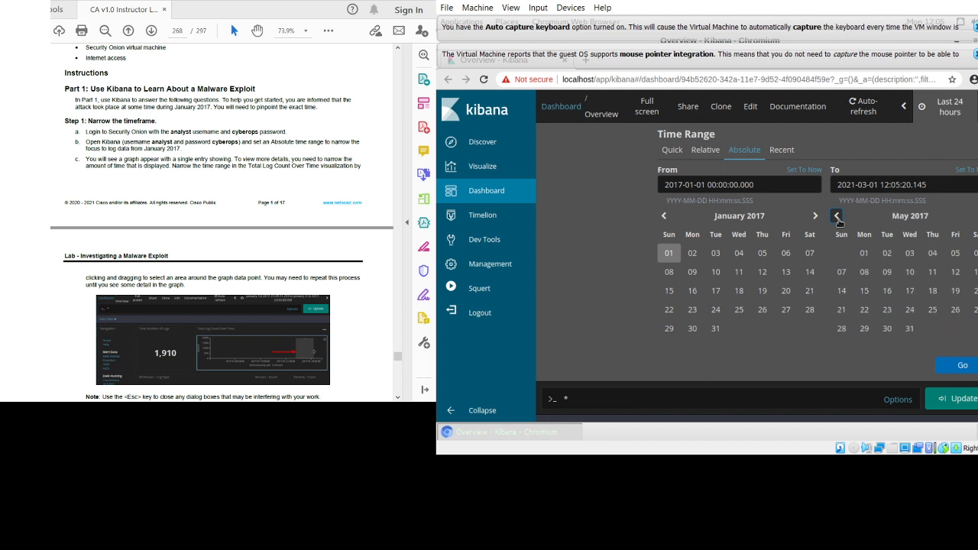
pyautogui.doubleClick(837, 217)
pyautogui.doubleClick(837, 217)
pyautogui.doubleClick(837, 217)
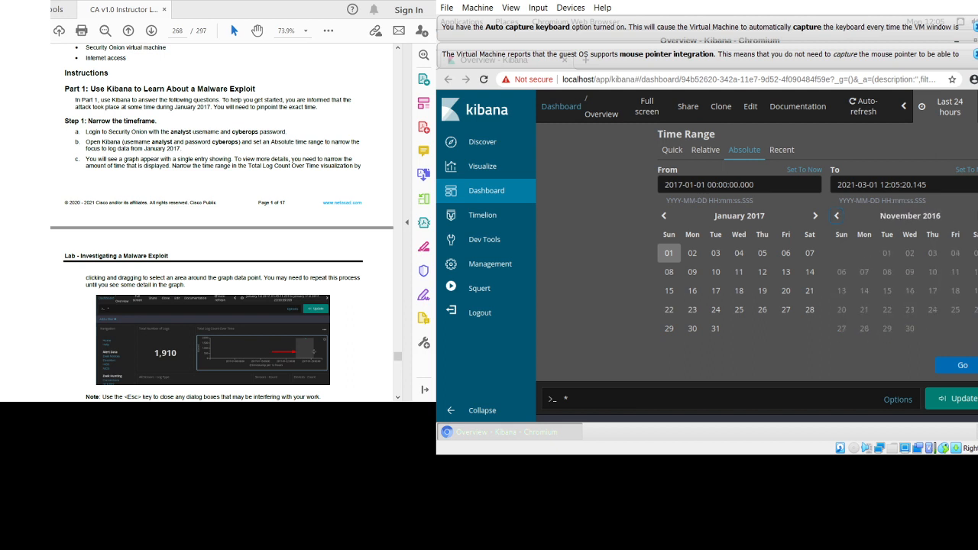
pyautogui.click(977, 217)
pyautogui.click(977, 216)
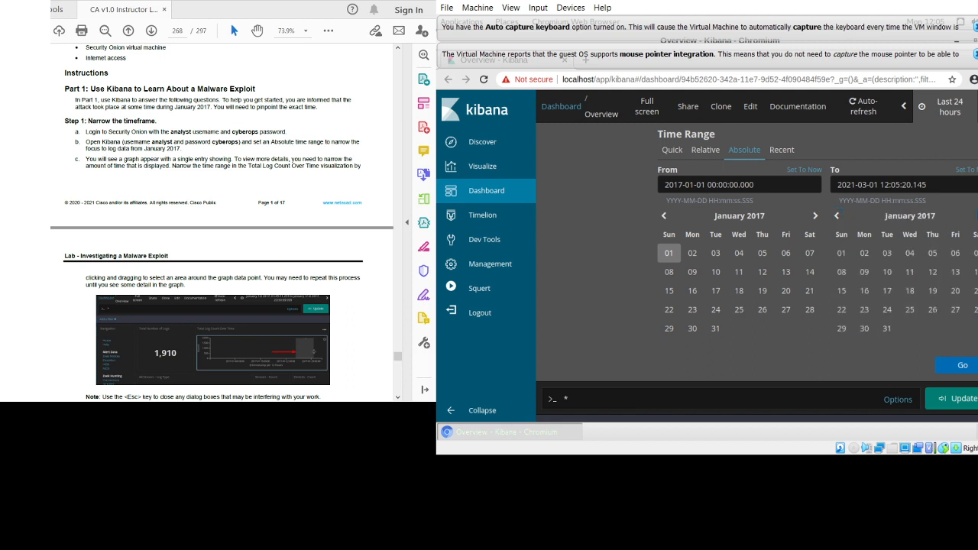
pyautogui.click(887, 330)
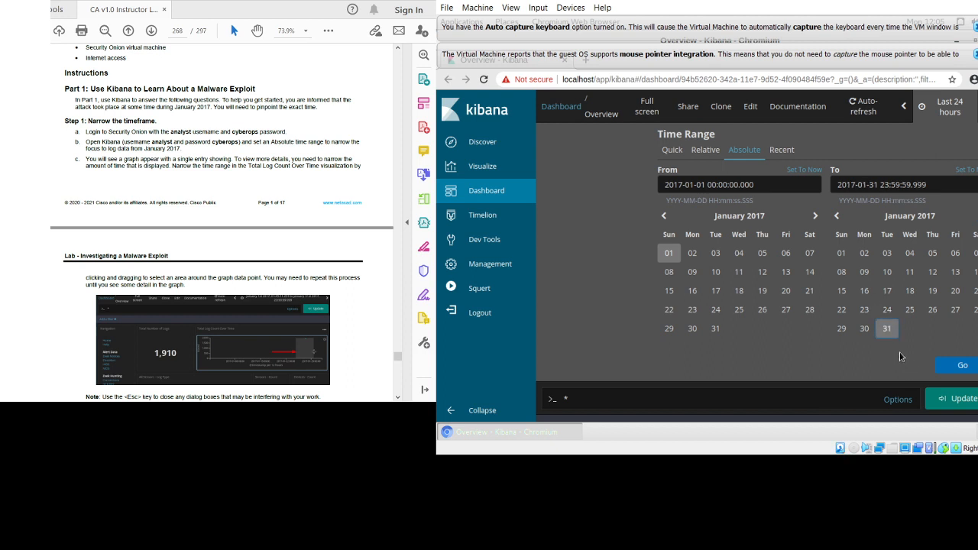
pyautogui.click(668, 257)
pyautogui.click(957, 366)
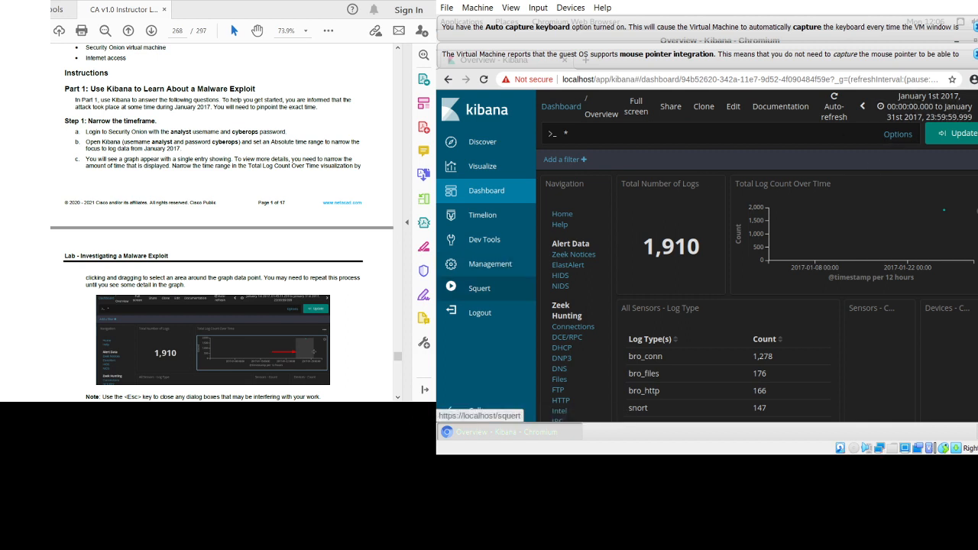
# - Narrow the time range around the spike in Total Log Count Over Time to about 22:42–23:09 on January 27, 2017
pyautogui.scroll(-3, 222, 221)
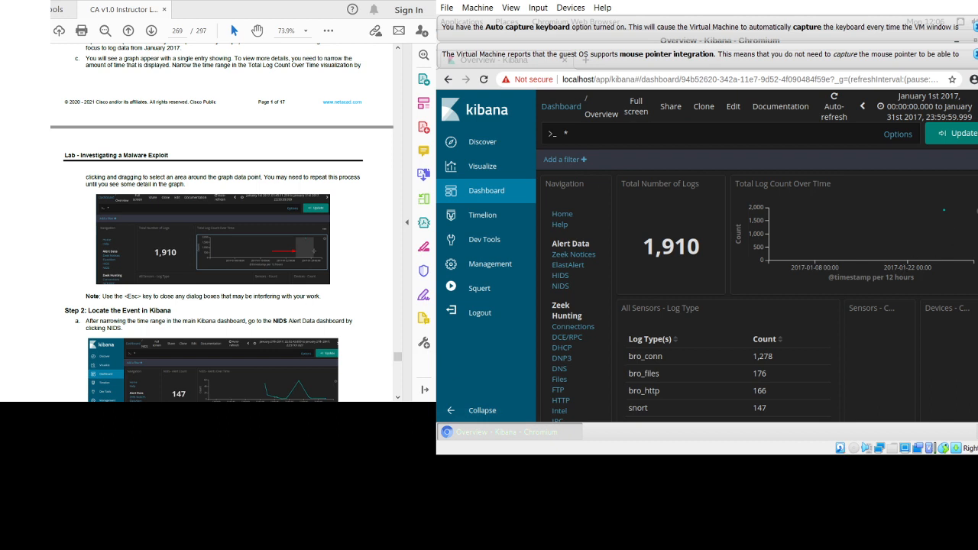
pyautogui.click(945, 219)
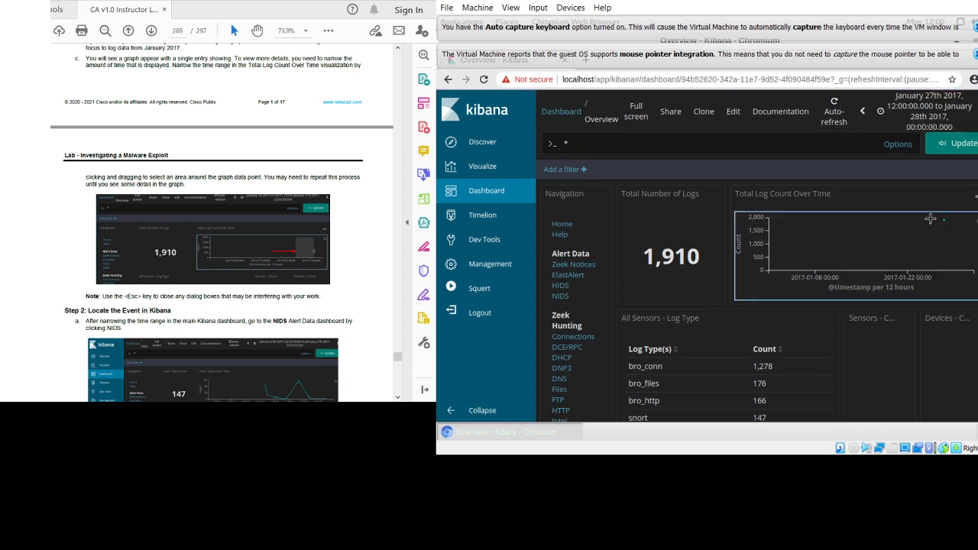
pyautogui.moveTo(930, 219)
pyautogui.mouseDown()
pyautogui.moveTo(961, 237)
pyautogui.moveTo(972, 261)
pyautogui.mouseUp()
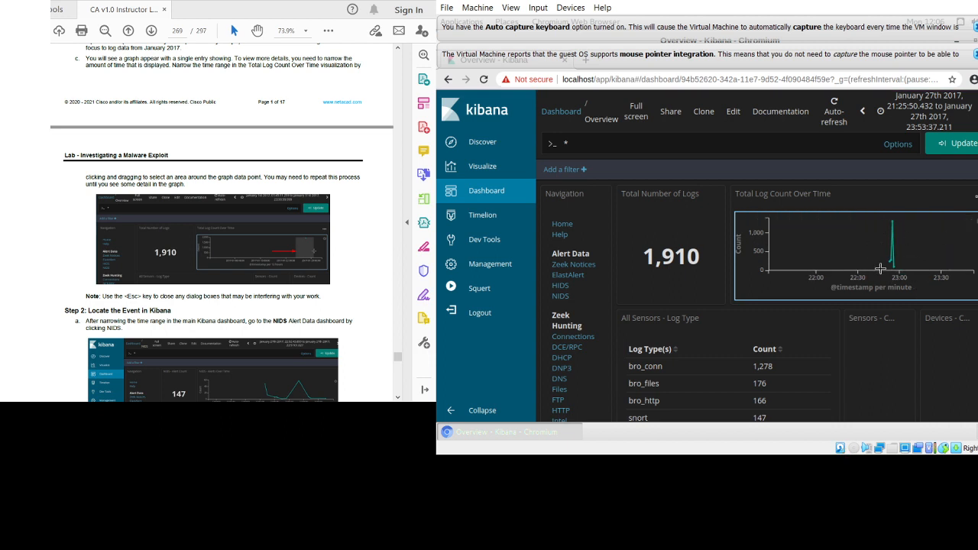
pyautogui.moveTo(894, 260)
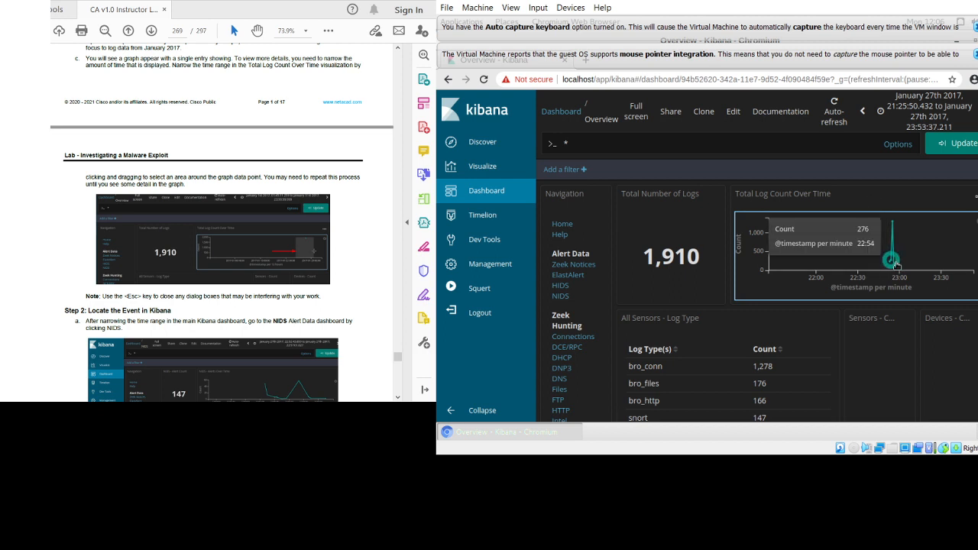
pyautogui.scroll(-4, 221, 222)
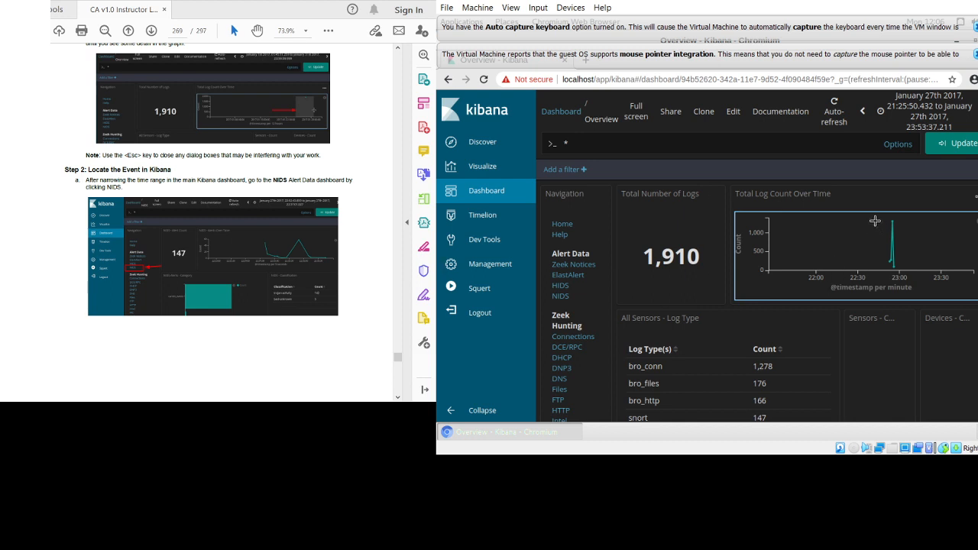
pyautogui.moveTo(875, 219)
pyautogui.mouseDown()
pyautogui.moveTo(908, 237)
pyautogui.moveTo(912, 252)
pyautogui.mouseUp()
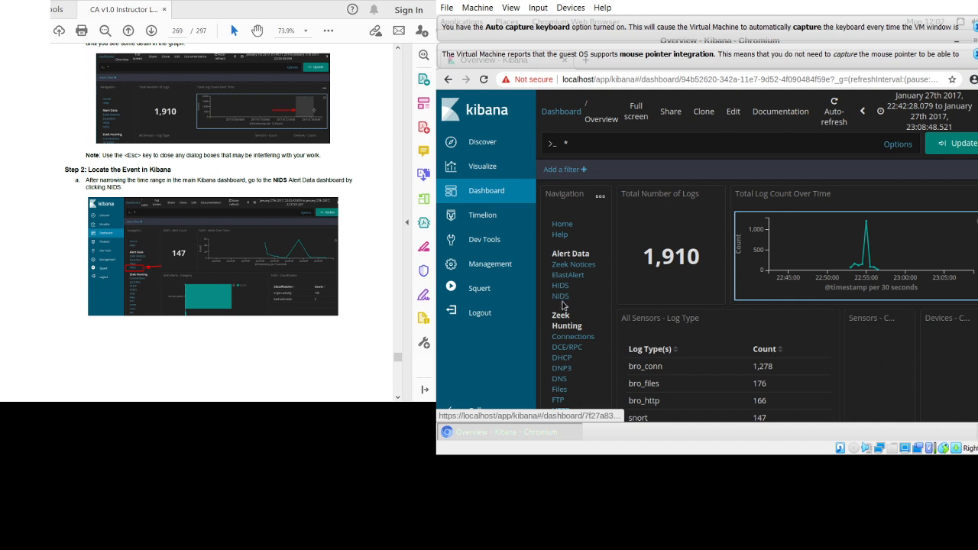
# - Open the NIDS Alert Data dashboard for the narrowed time range
pyautogui.click(560, 296)
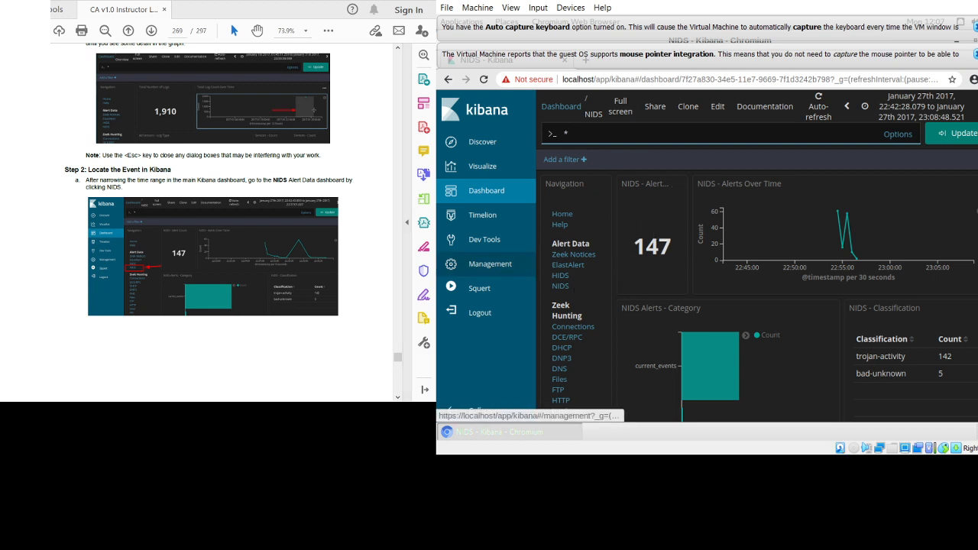
pyautogui.scroll(10, 222, 222)
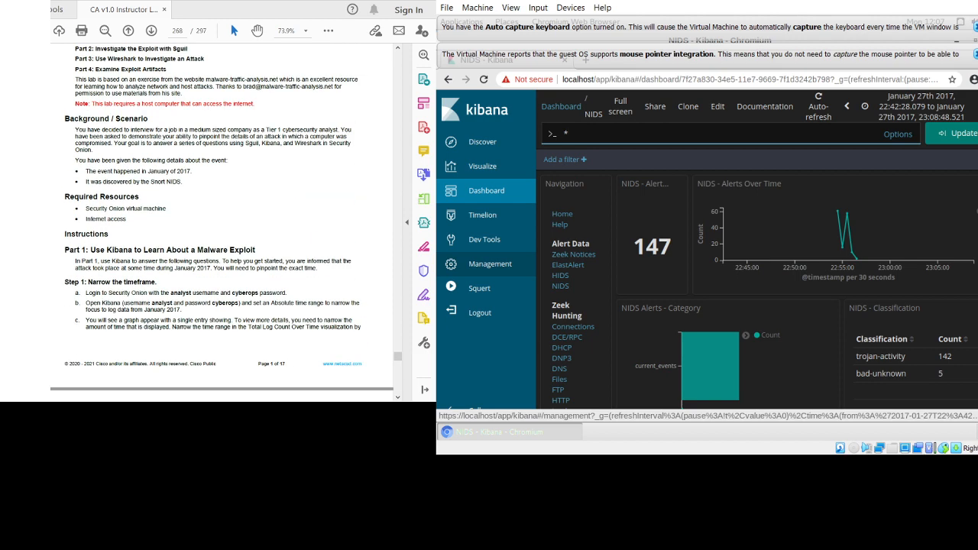
pyautogui.scroll(-10, 222, 222)
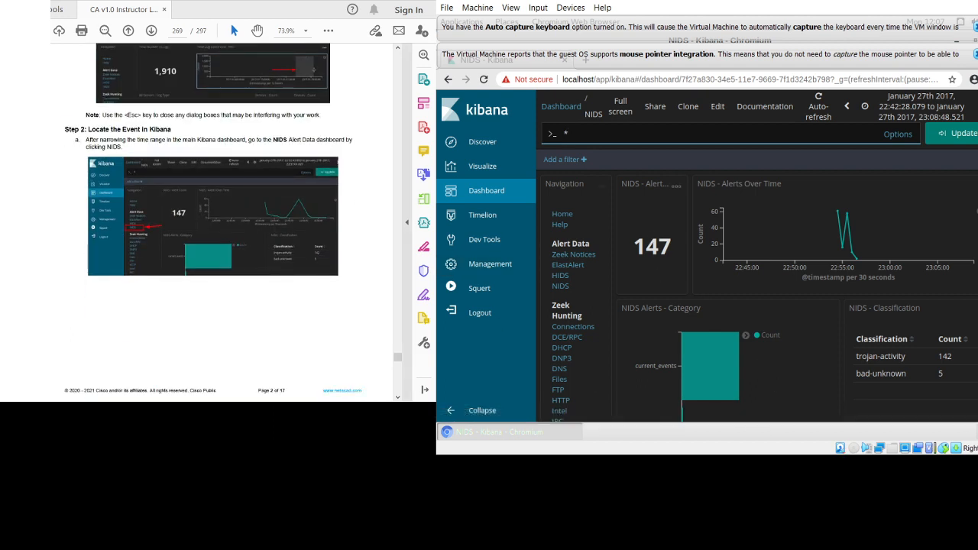
# - Zoom the NIDS - Alerts Over Time graph in on the plotted line, to about 22:54:33–22:56:46
pyautogui.scroll(-5, 222, 222)
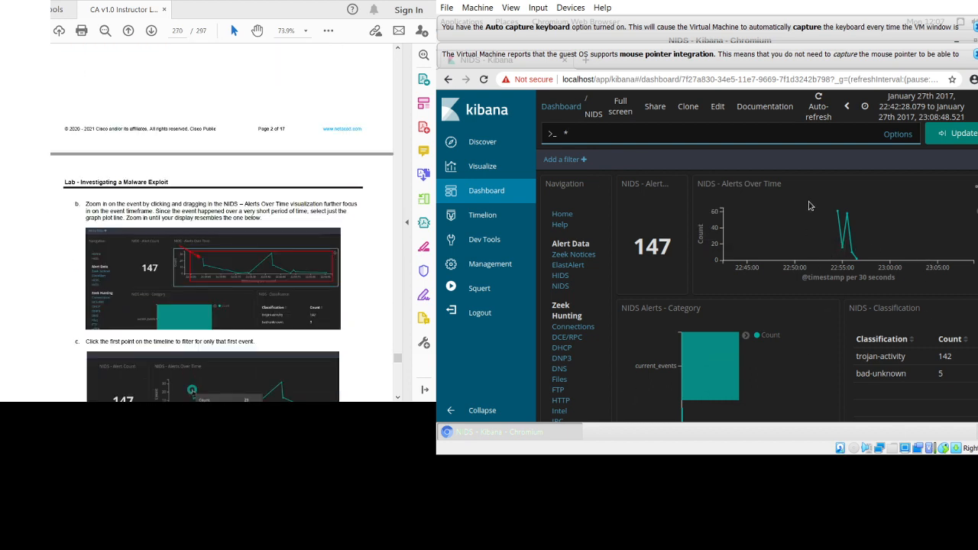
pyautogui.moveTo(821, 211); pyautogui.dragTo(869, 255)
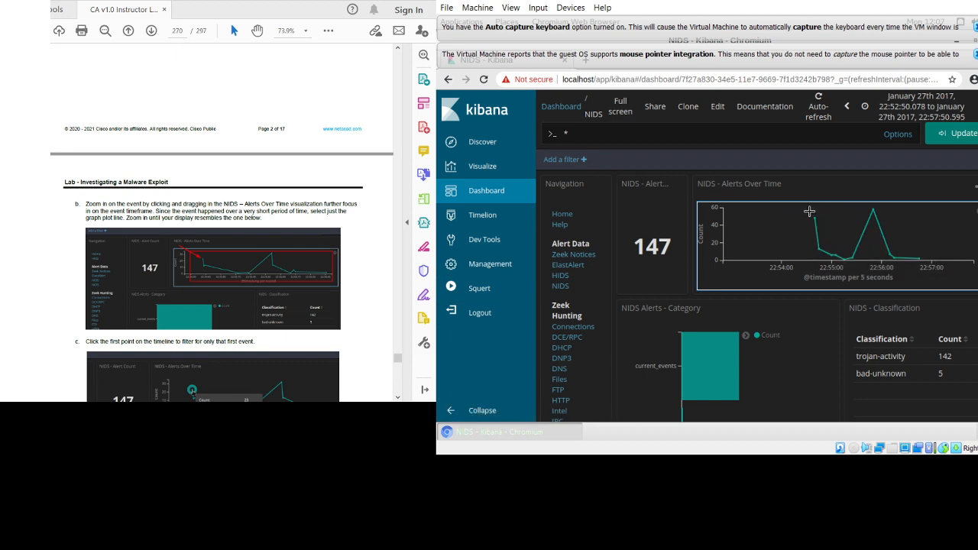
pyautogui.moveTo(811, 211); pyautogui.dragTo(920, 268)
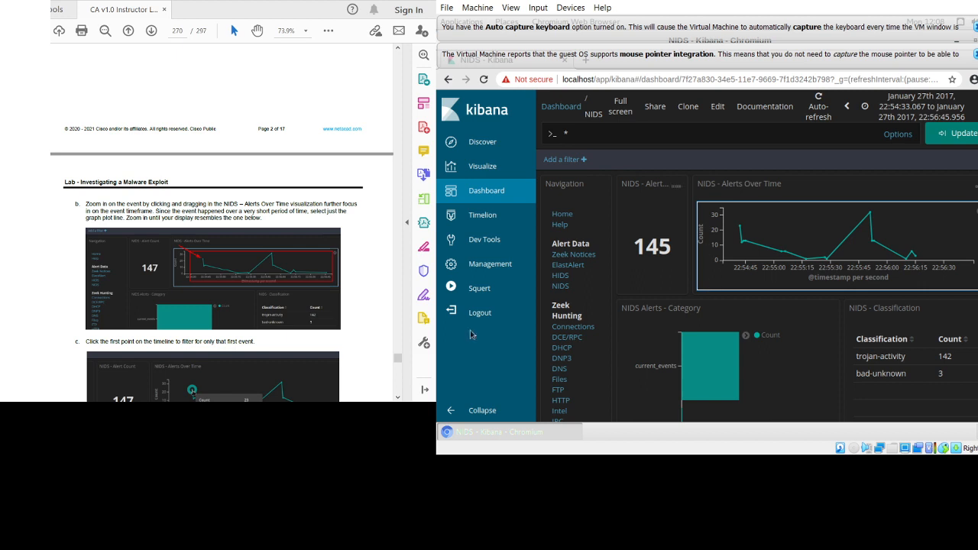
# - Filter the NIDS dashboard to the first plotted point, 22:54:42, on the NIDS - Alerts Over Time graph
pyautogui.scroll(-5, 221, 221)
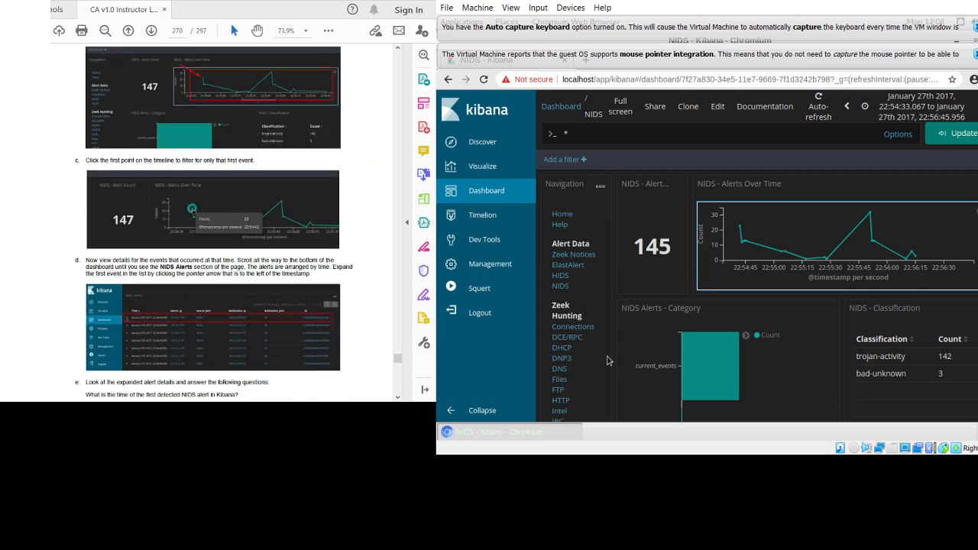
pyautogui.moveTo(741, 228)
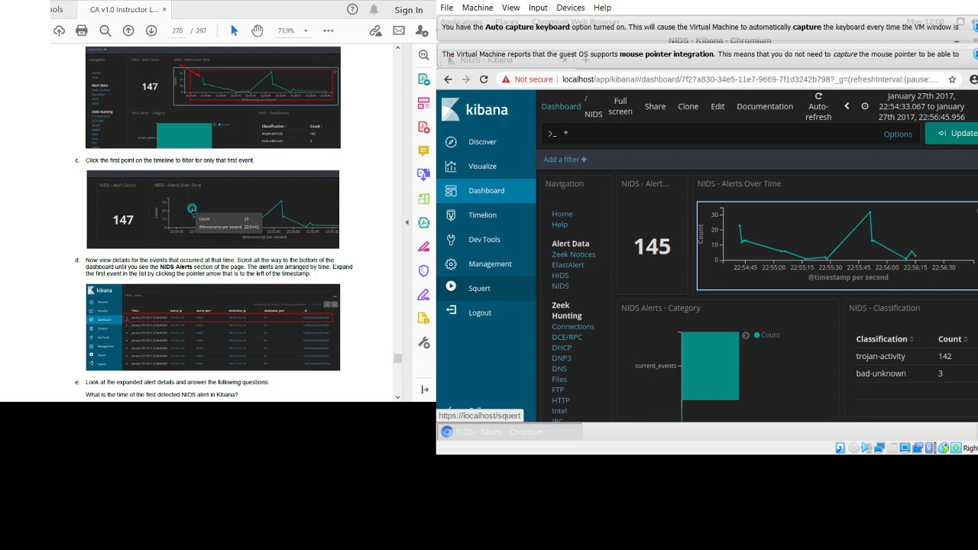
pyautogui.moveTo(741, 228)
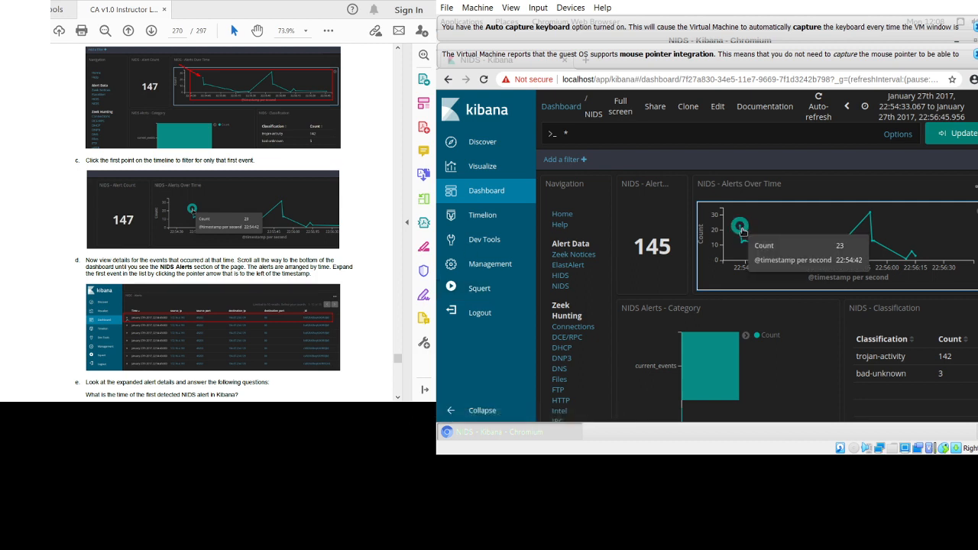
pyautogui.click(741, 229)
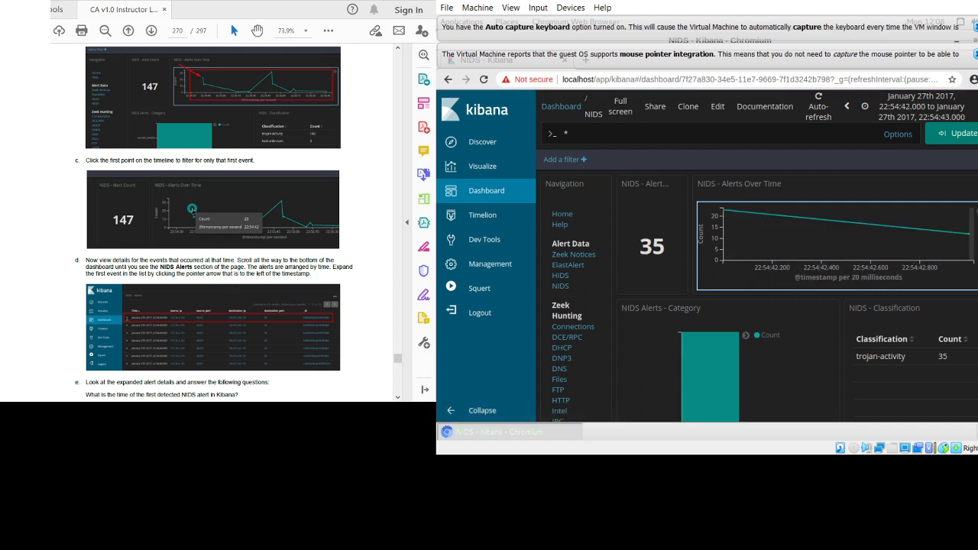
# - Expand the details of the first event in the NIDS - Alerts list near the end of the dashboard
pyautogui.scroll(-2, 222, 221)
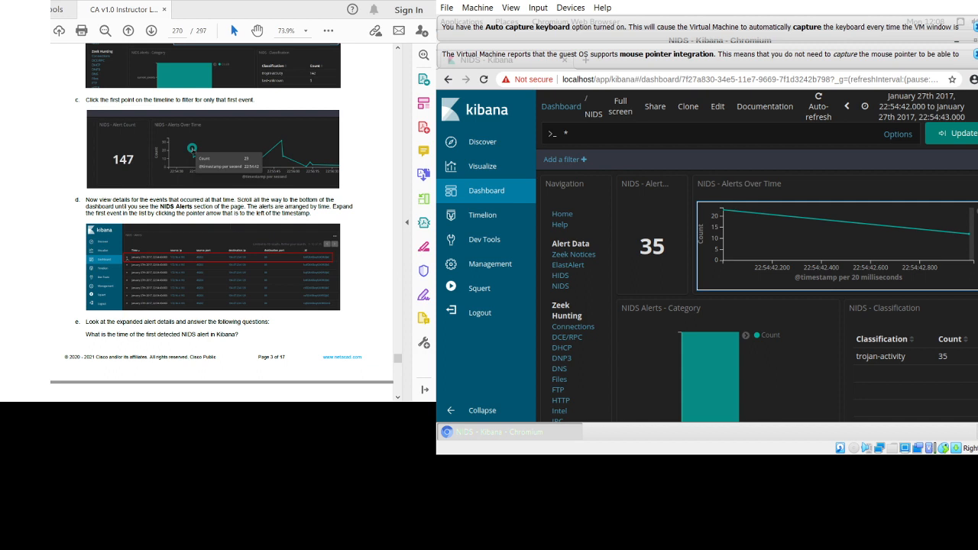
pyautogui.scroll(-1, 222, 221)
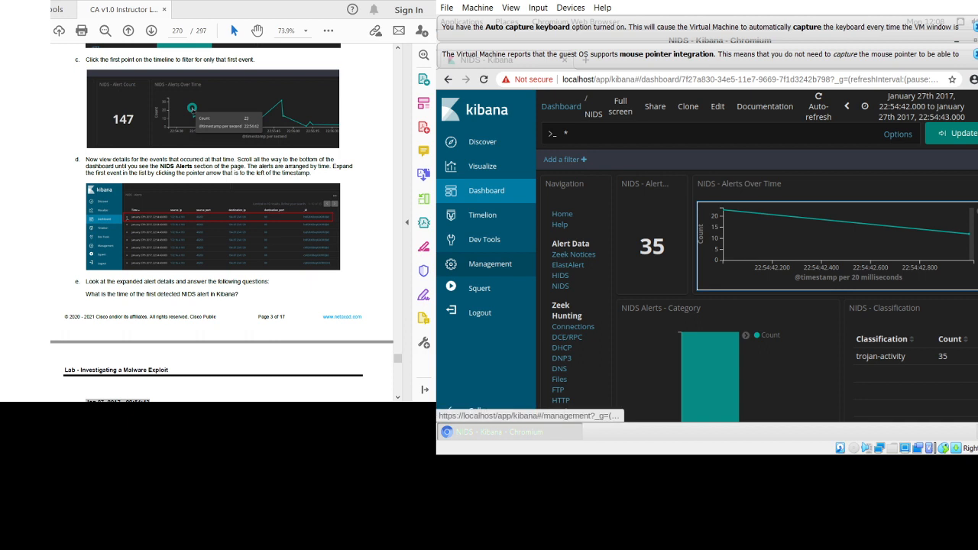
pyautogui.moveTo(160, 165); pyautogui.dragTo(192, 166)
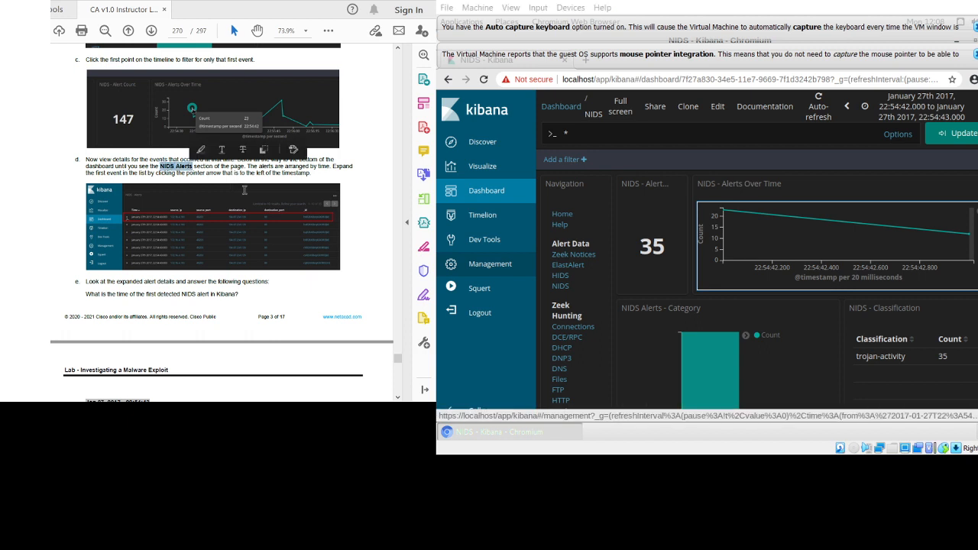
pyautogui.scroll(-4, 756, 252)
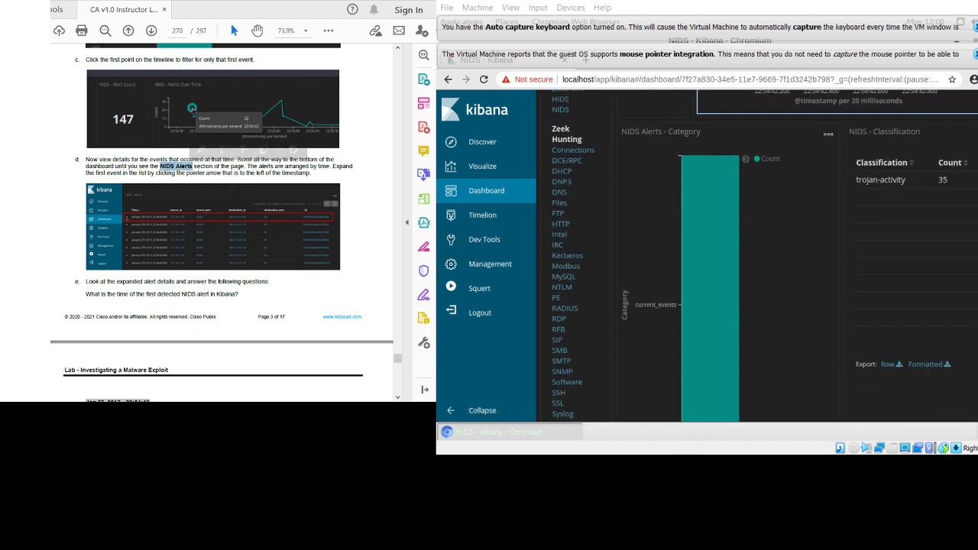
pyautogui.scroll(-6, 756, 253)
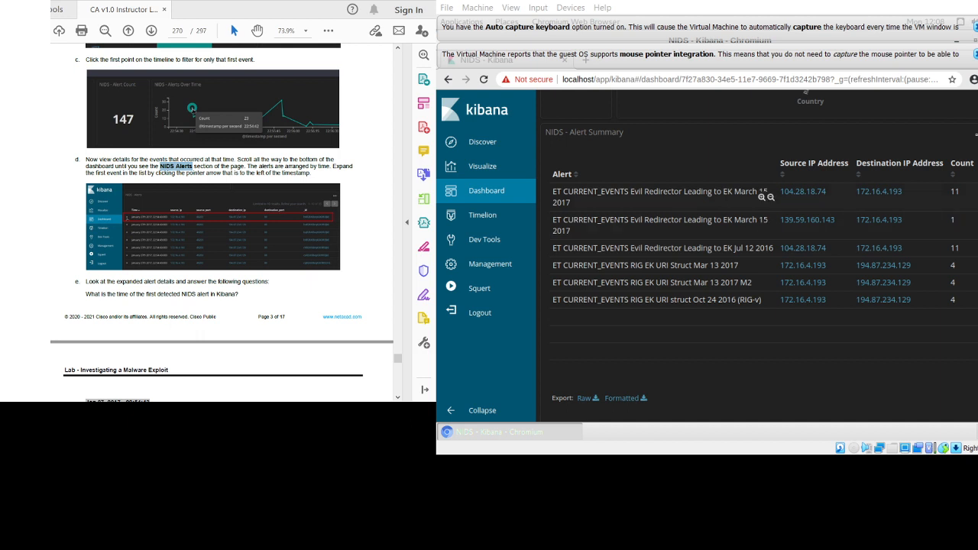
pyautogui.scroll(-2, 726, 222)
pyautogui.scroll(-8, 726, 252)
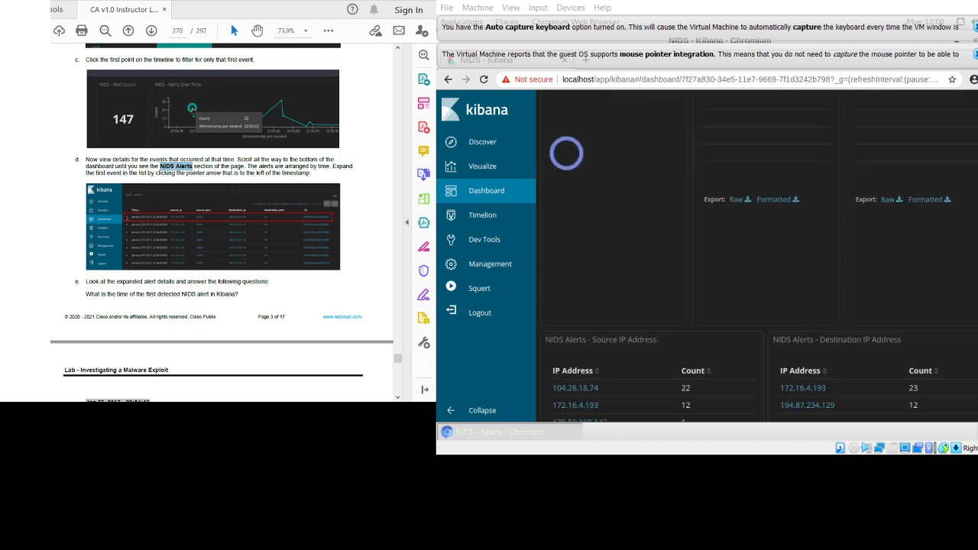
pyautogui.scroll(-6, 756, 275)
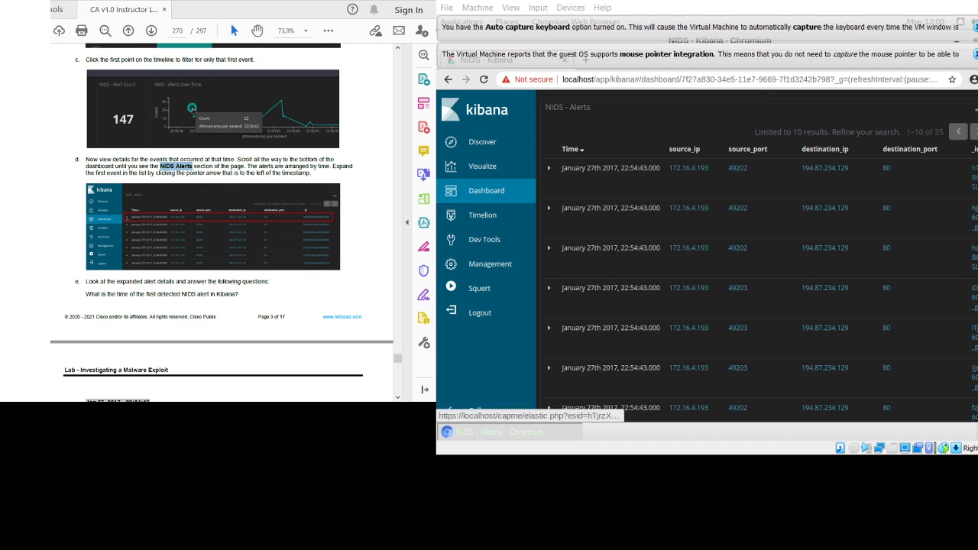
pyautogui.scroll(-2, 156, 269)
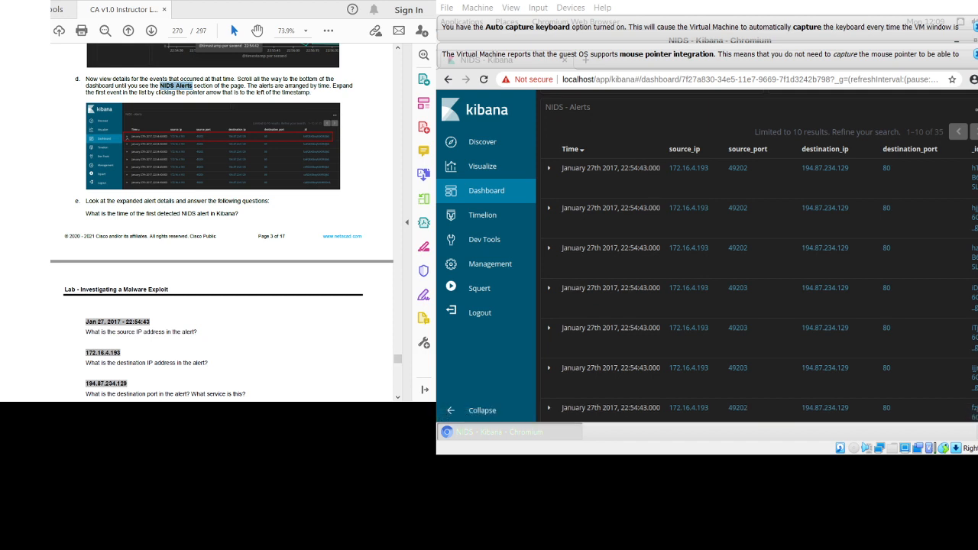
pyautogui.click(549, 168)
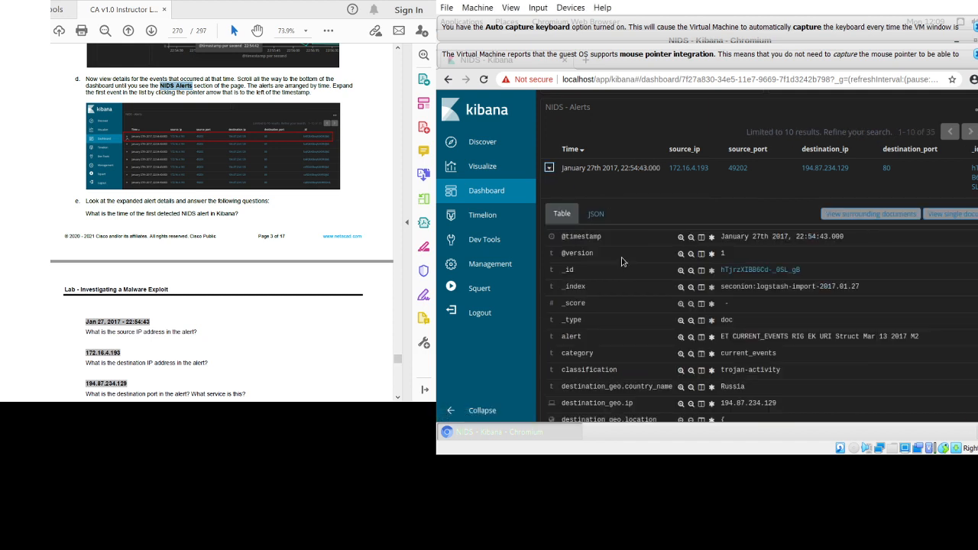
# - Examine the expanded alert's time, source and destination IP addresses, destination port, classification and destination geo country name to answer the lab questions
pyautogui.scroll(-2, 622, 262)
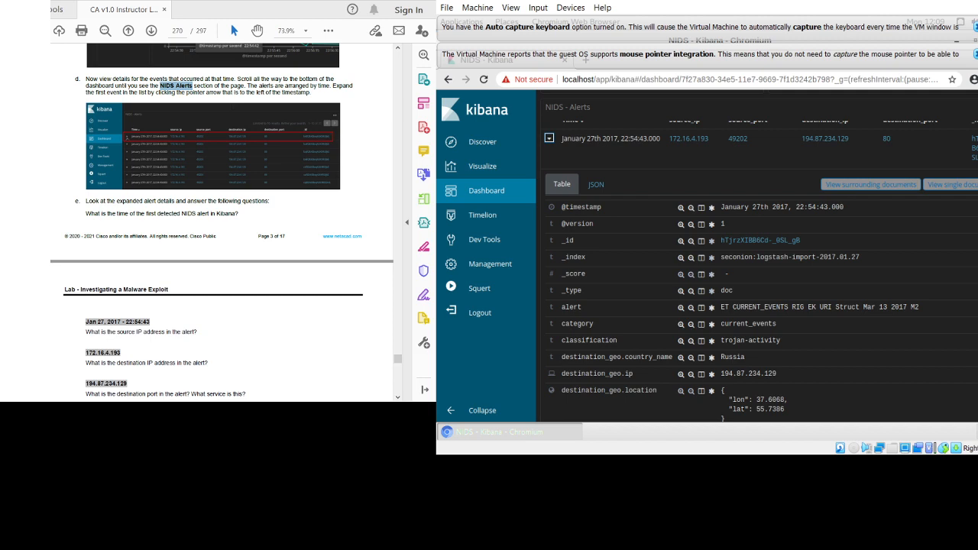
pyautogui.scroll(-6, 76, 245)
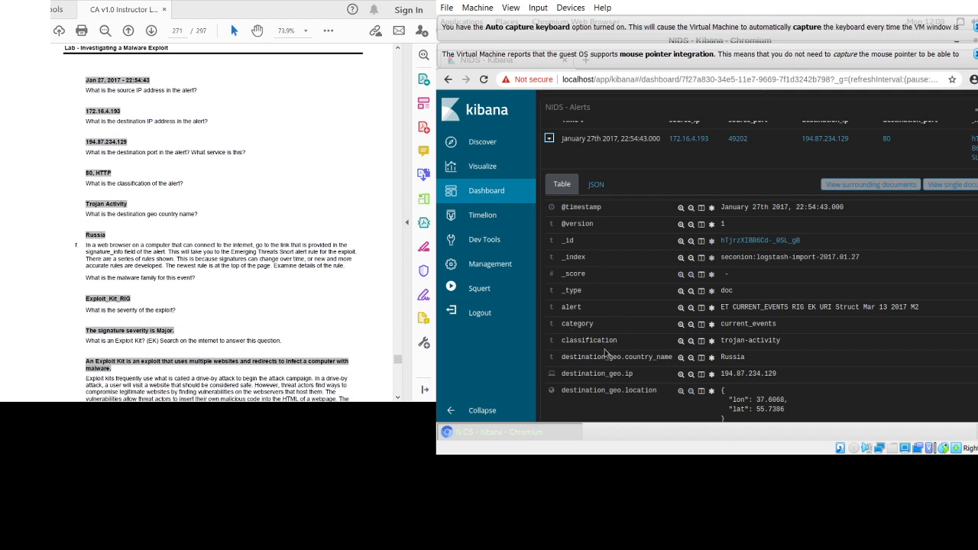
pyautogui.scroll(-2, 586, 374)
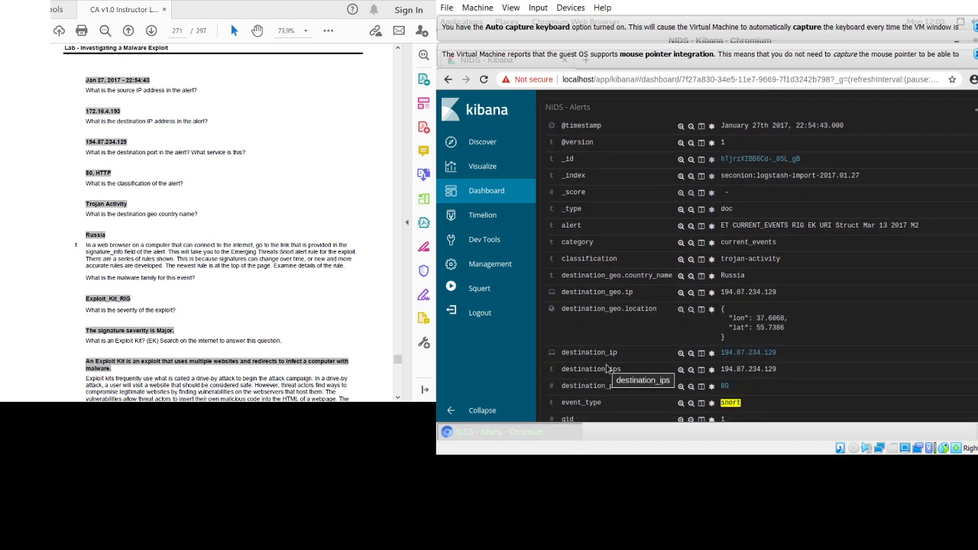
pyautogui.scroll(2, 627, 329)
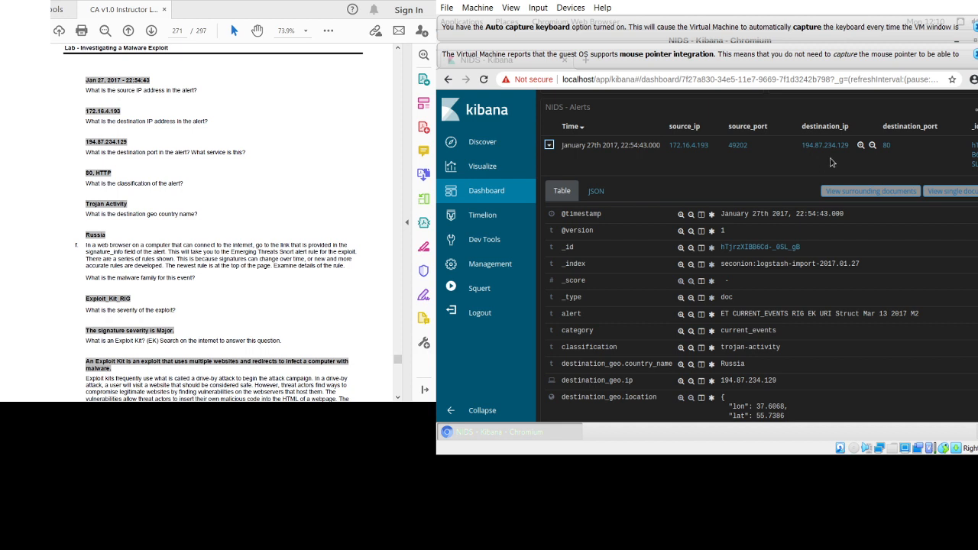
pyautogui.scroll(-2, 708, 296)
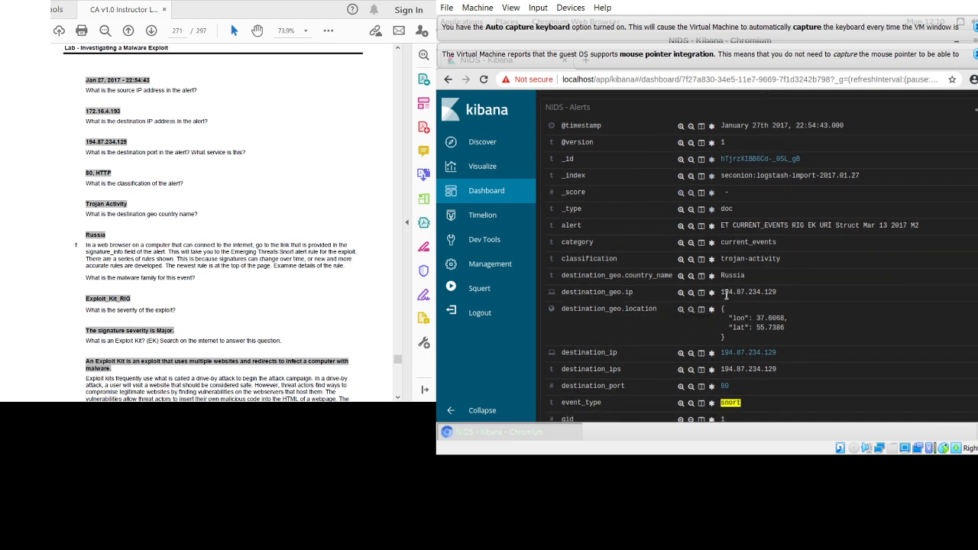
pyautogui.scroll(-3, 725, 296)
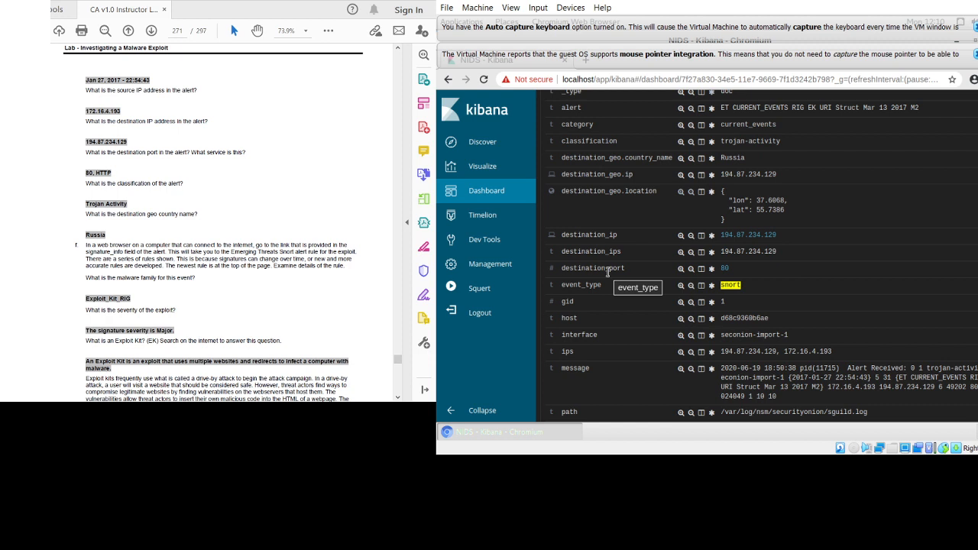
pyautogui.scroll(-4, 633, 318)
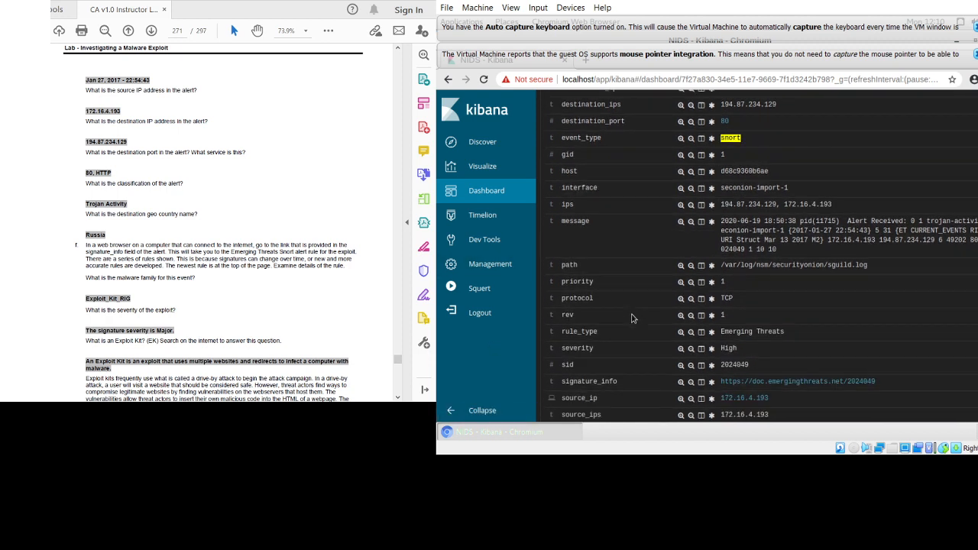
pyautogui.scroll(-2, 632, 318)
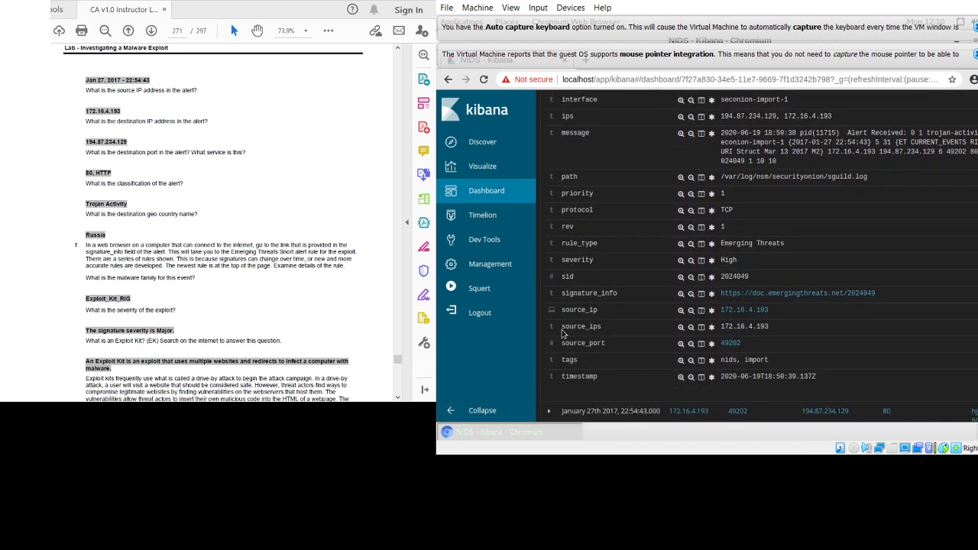
pyautogui.scroll(1, 588, 311)
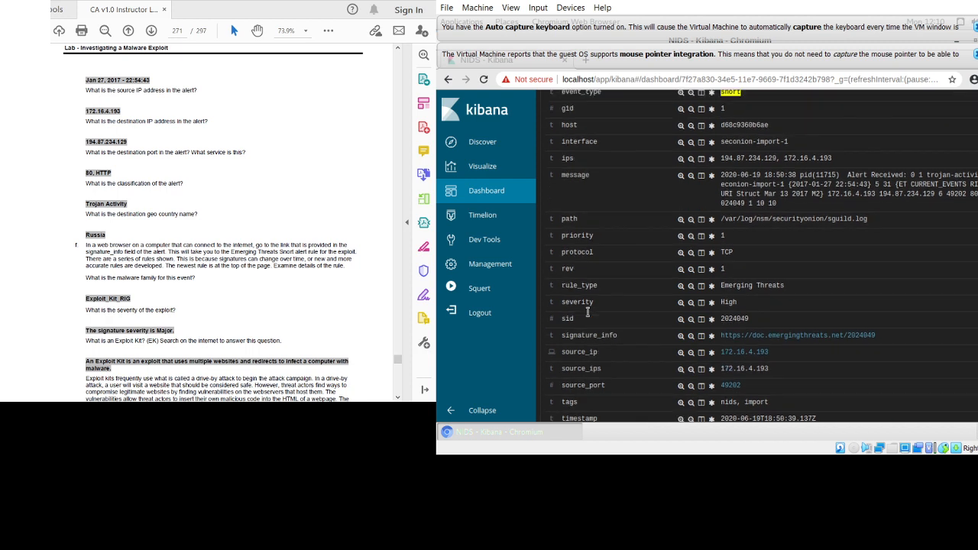
pyautogui.scroll(3, 588, 311)
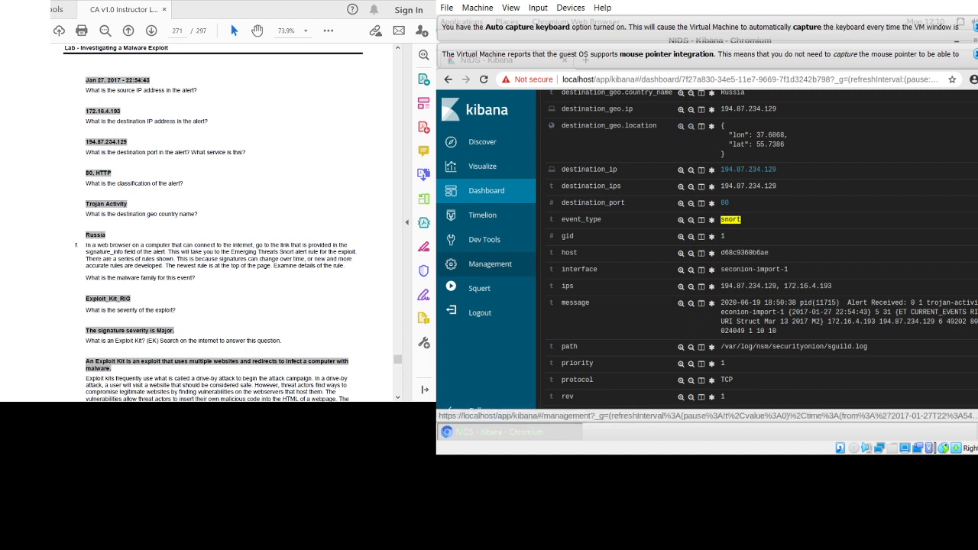
pyautogui.scroll(2, 592, 333)
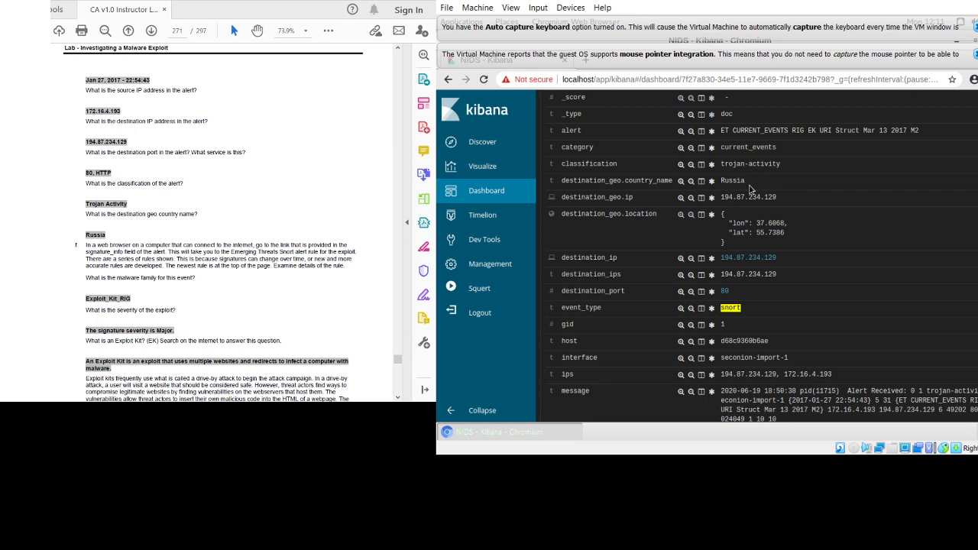
# - Copy the Emerging Threats rule link from the expanded alert's signature_info field
pyautogui.scroll(-3, 222, 230)
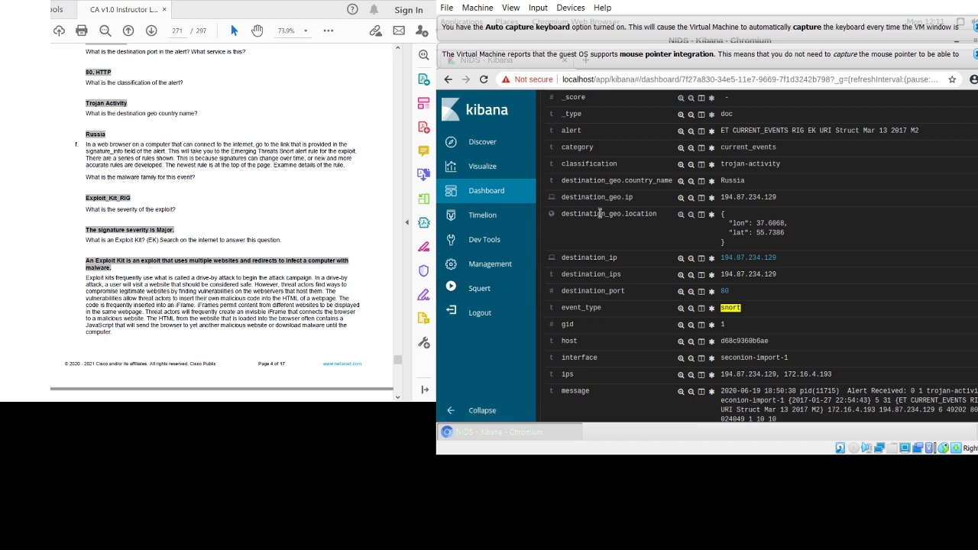
pyautogui.scroll(-3, 611, 308)
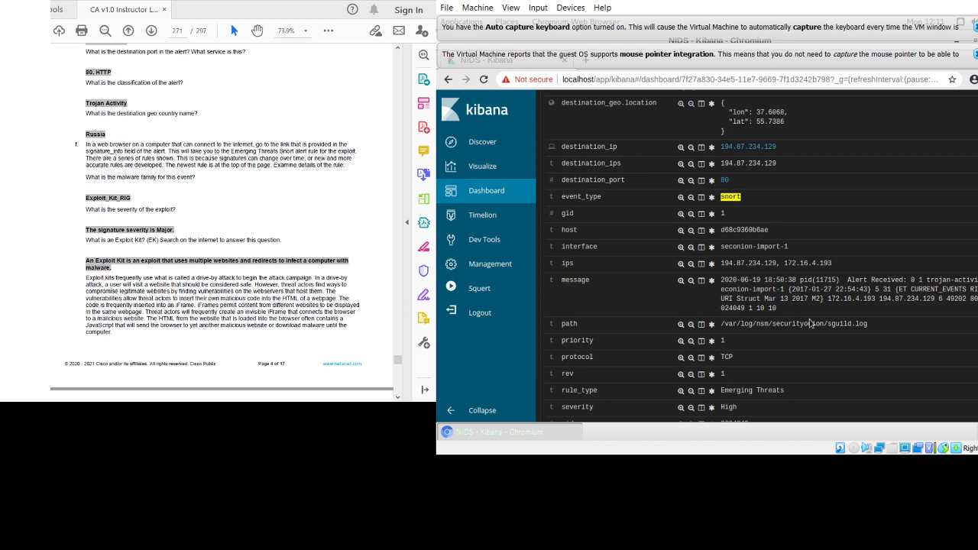
pyautogui.scroll(-5, 612, 308)
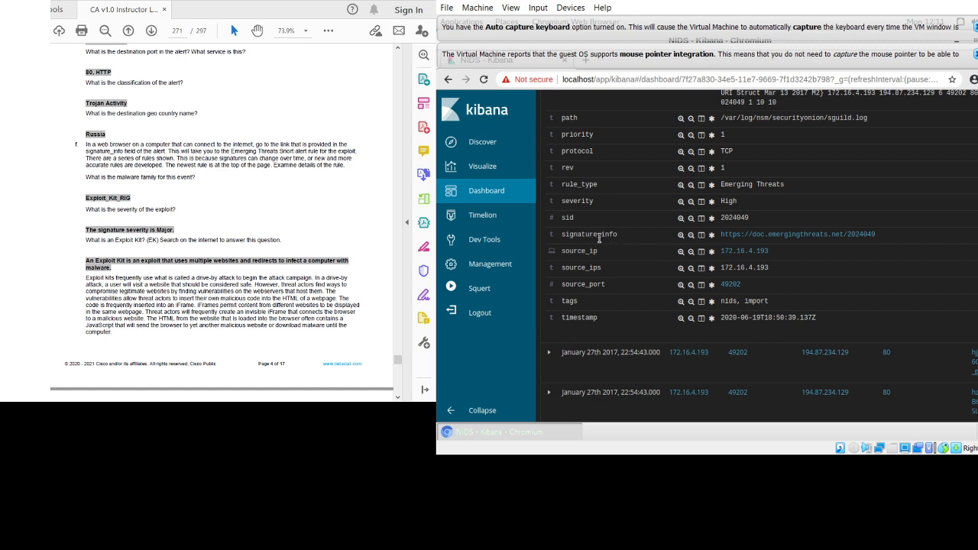
pyautogui.moveTo(877, 234); pyautogui.dragTo(723, 235)
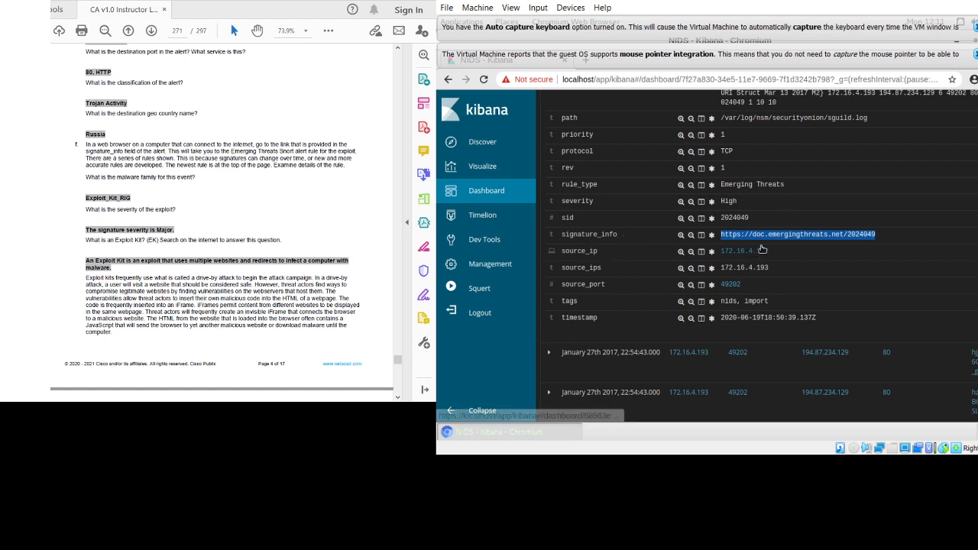
pyautogui.rightClick(799, 238)
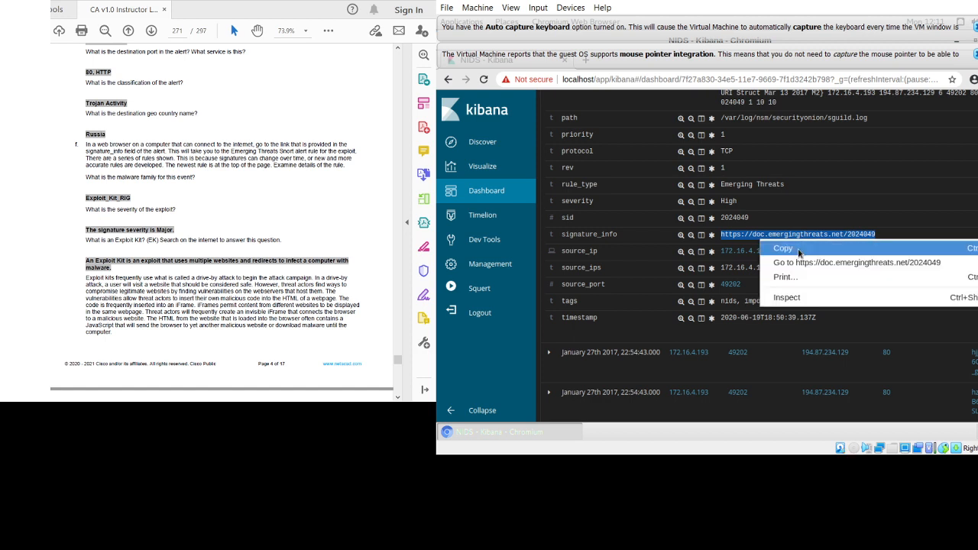
pyautogui.click(841, 248)
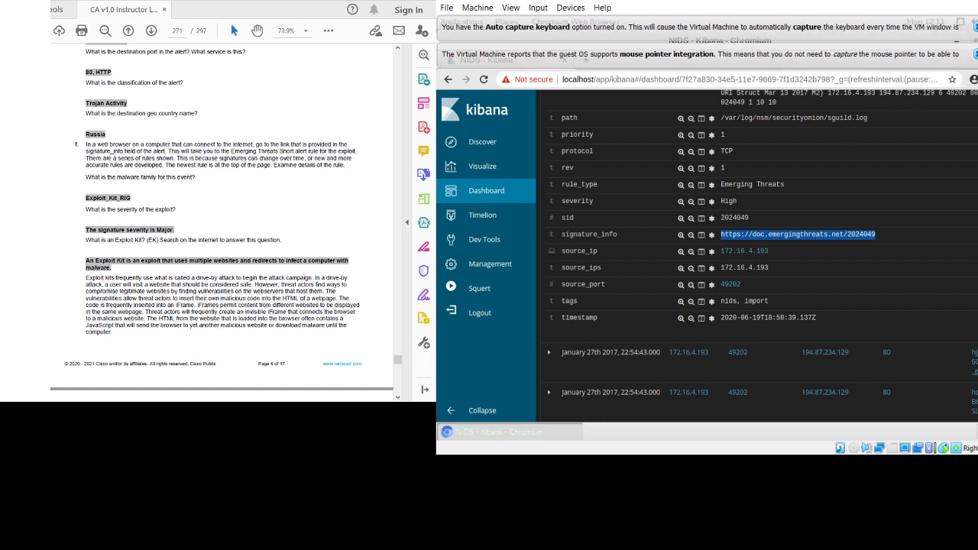
pyautogui.click(495, 434)
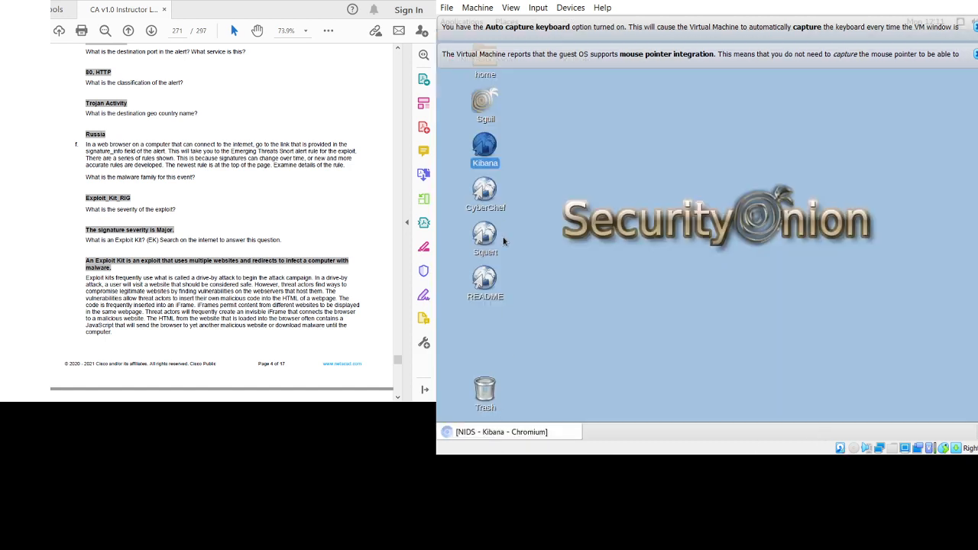
pyautogui.click(499, 433)
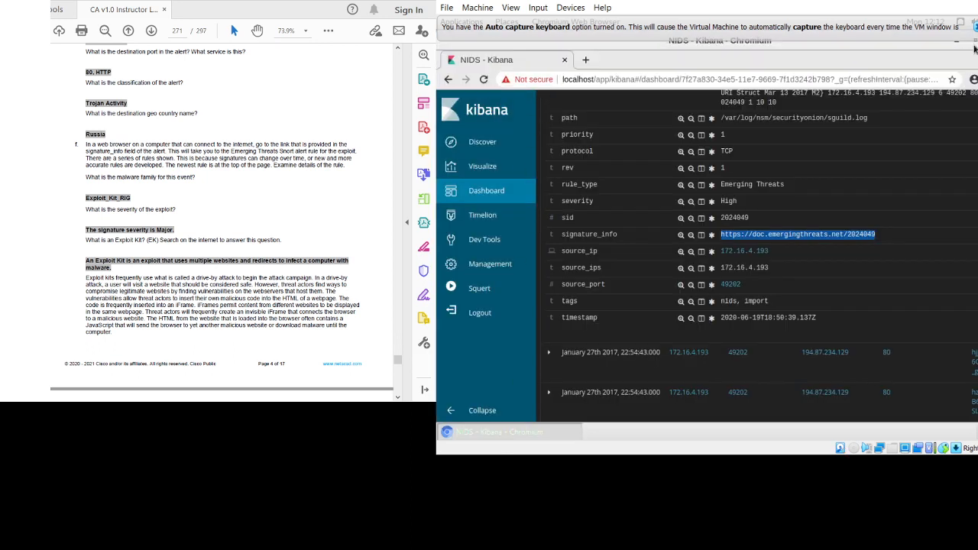
pyautogui.click(584, 59)
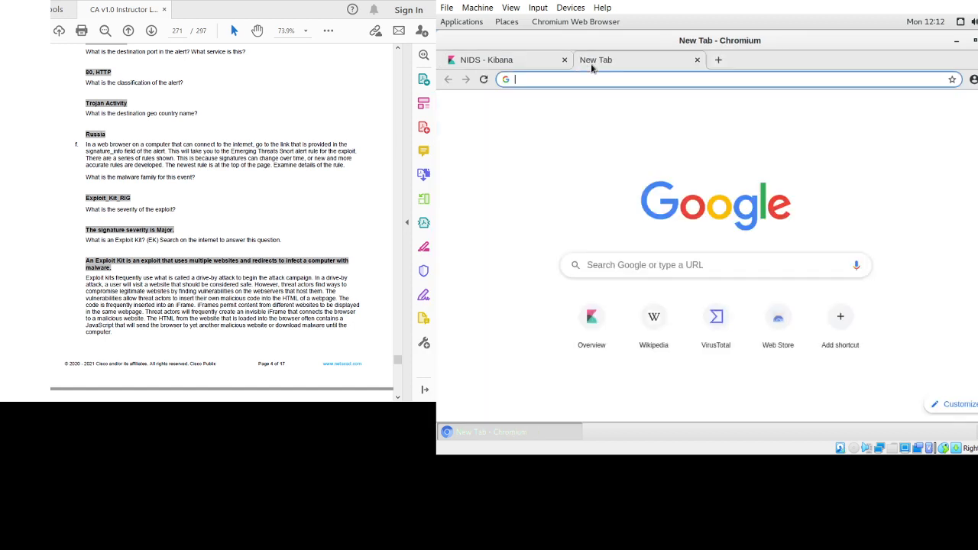
pyautogui.hotkey('ctrl', 'v')
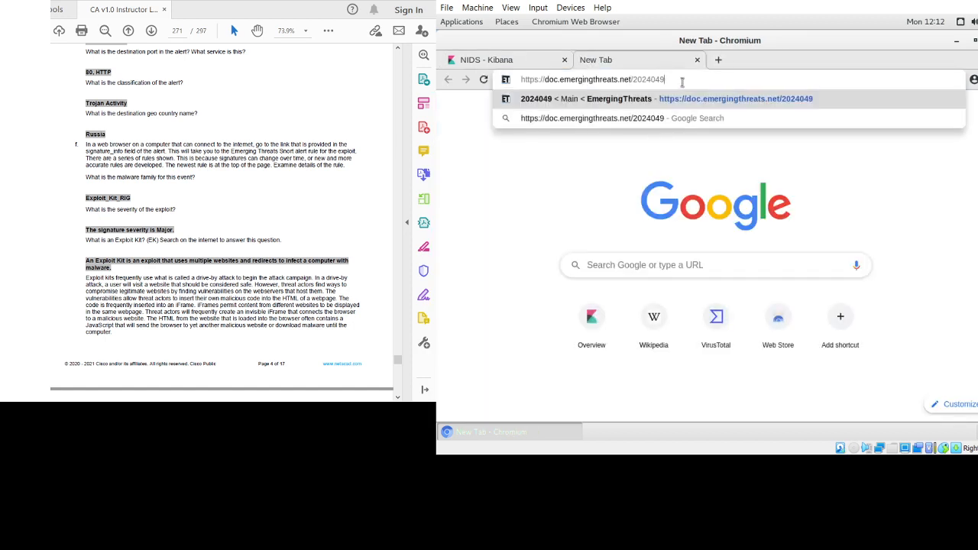
pyautogui.press('Return')
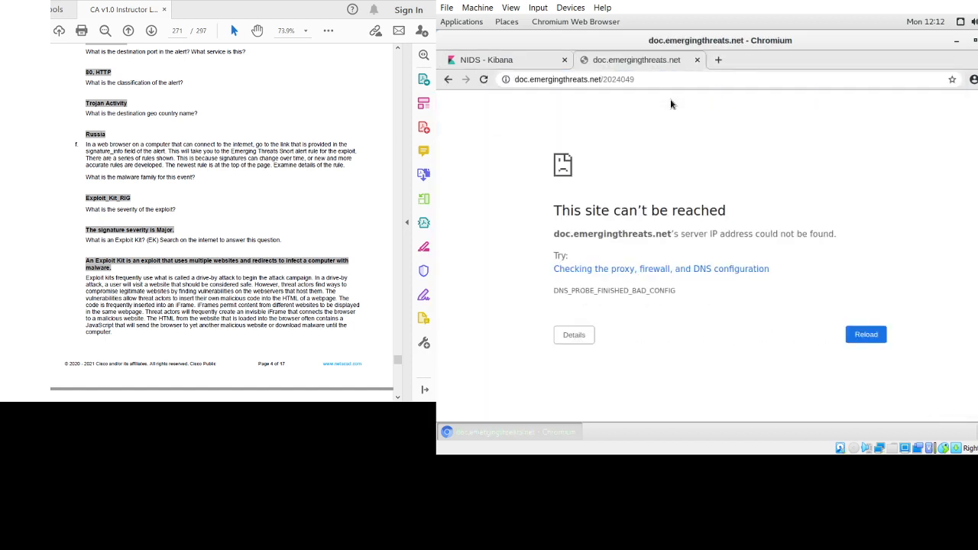
pyautogui.click(647, 79)
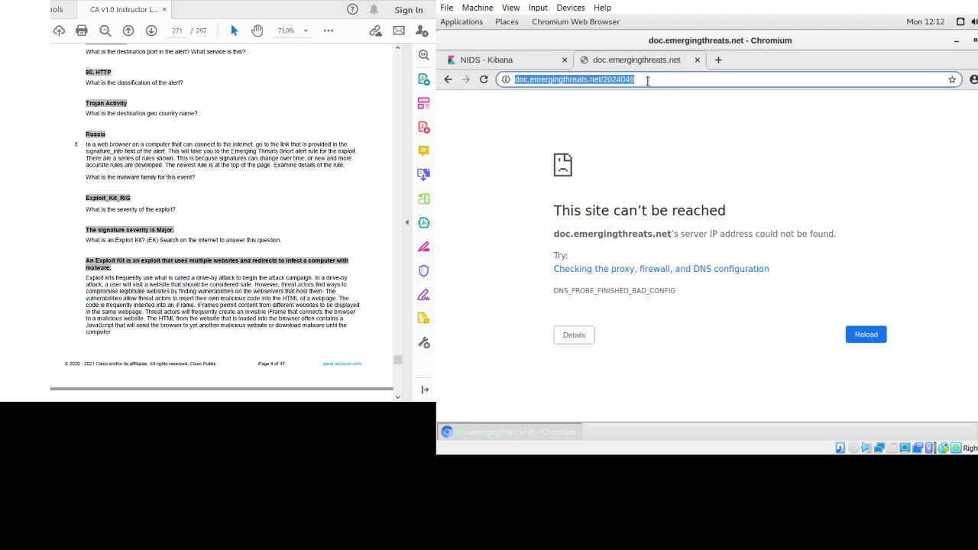
pyautogui.press('Return')
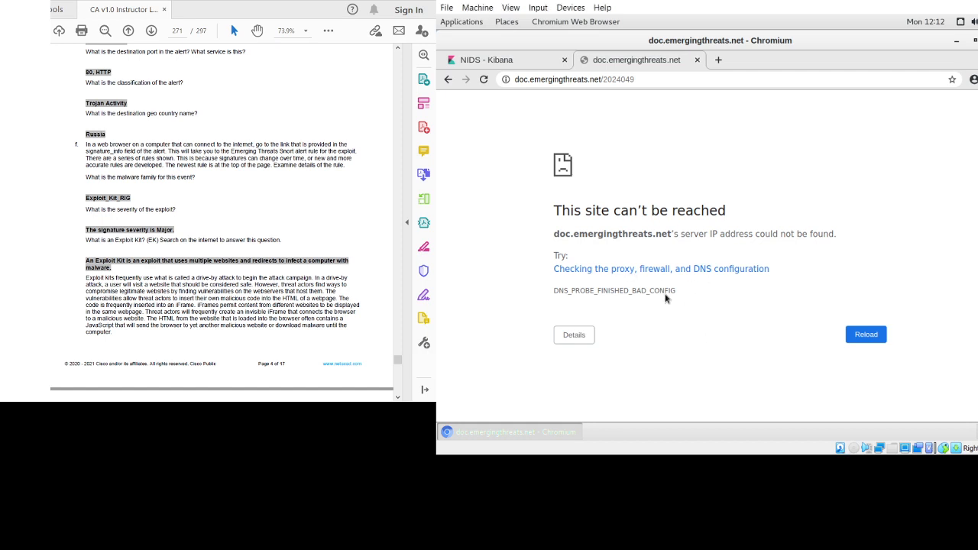
pyautogui.click(665, 79)
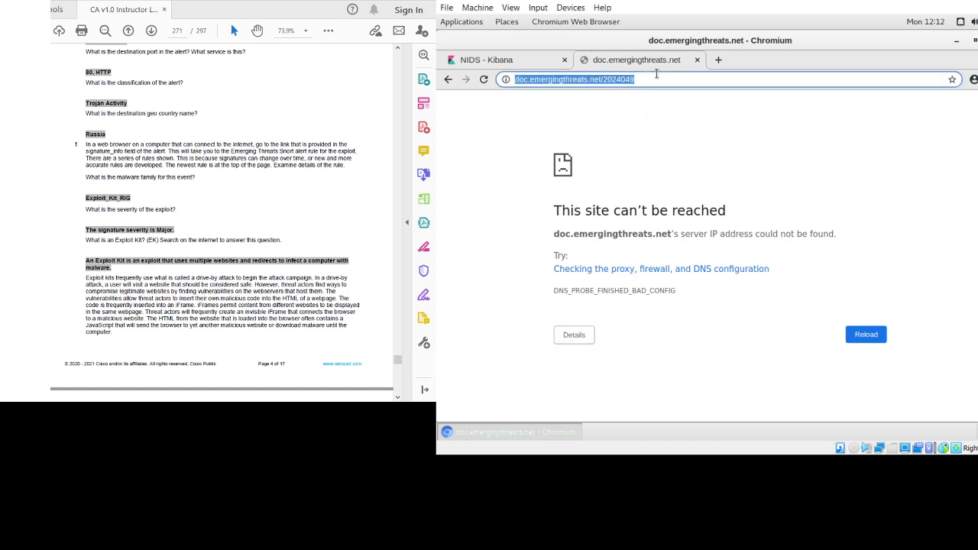
pyautogui.click(555, 65)
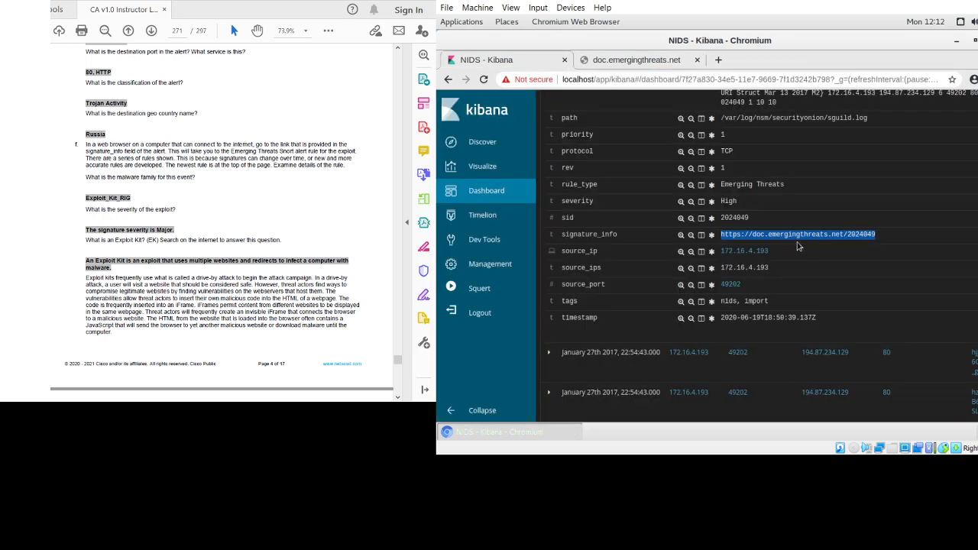
pyautogui.click(637, 61)
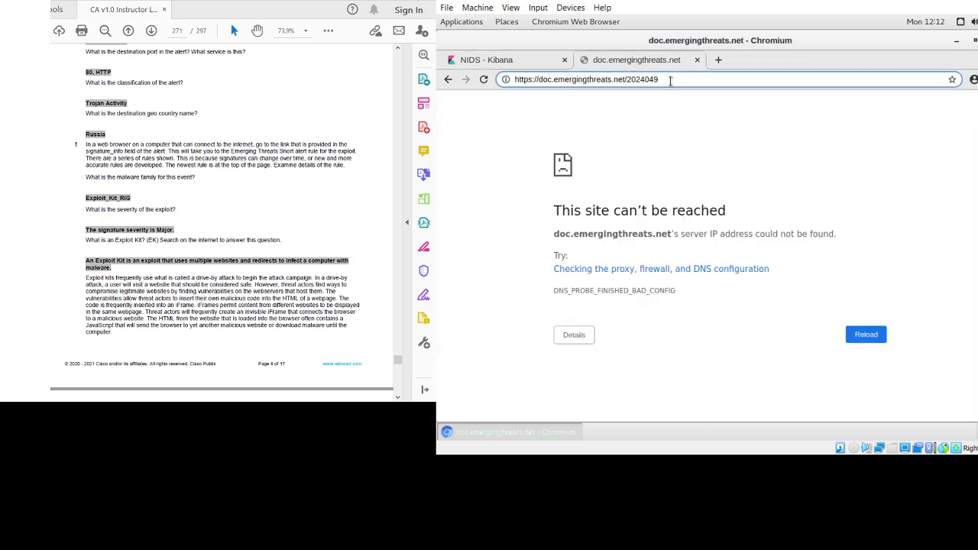
pyautogui.click(658, 79)
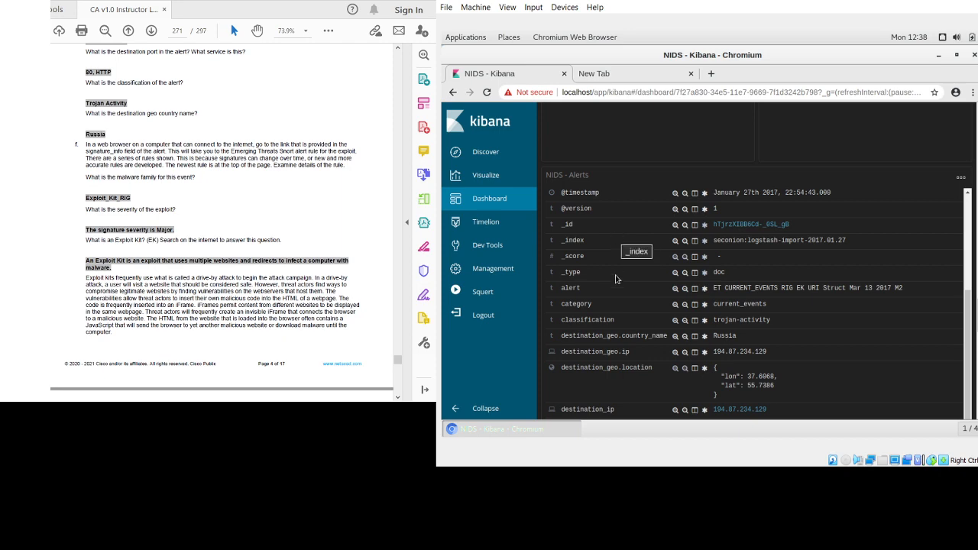
# - Open the Emerging Threats rule linked in the signature_info field of the expanded NIDS alert
pyautogui.scroll(-1, 619, 296)
pyautogui.scroll(-6, 620, 297)
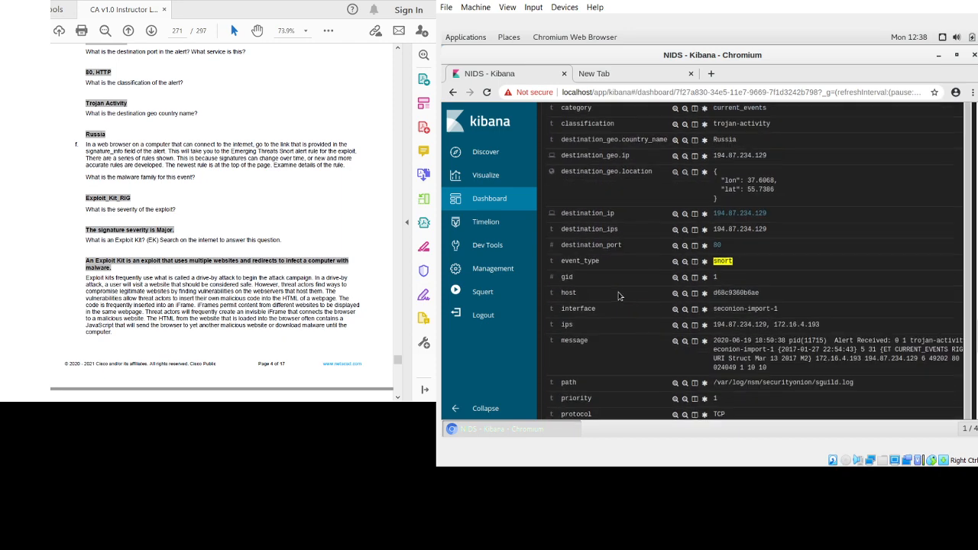
pyautogui.scroll(-4, 598, 265)
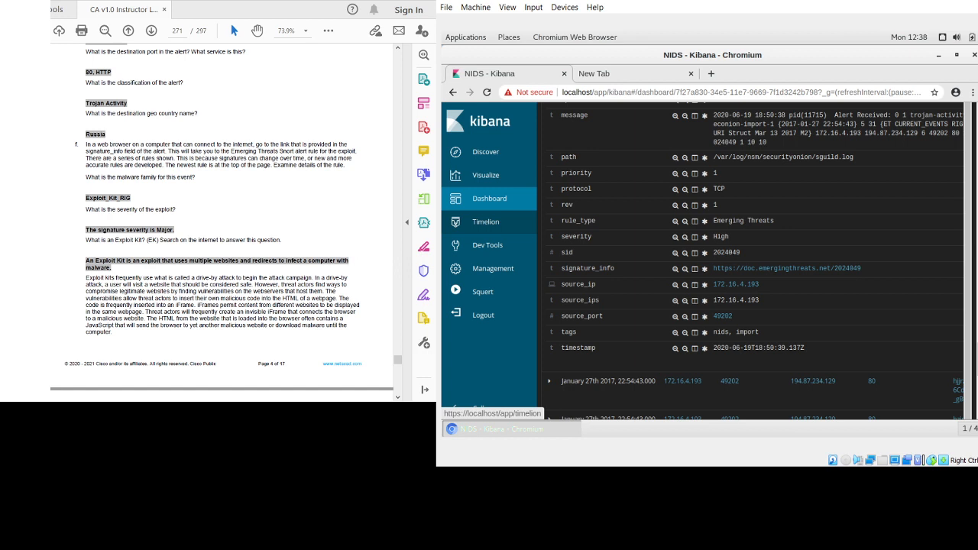
pyautogui.click(787, 268)
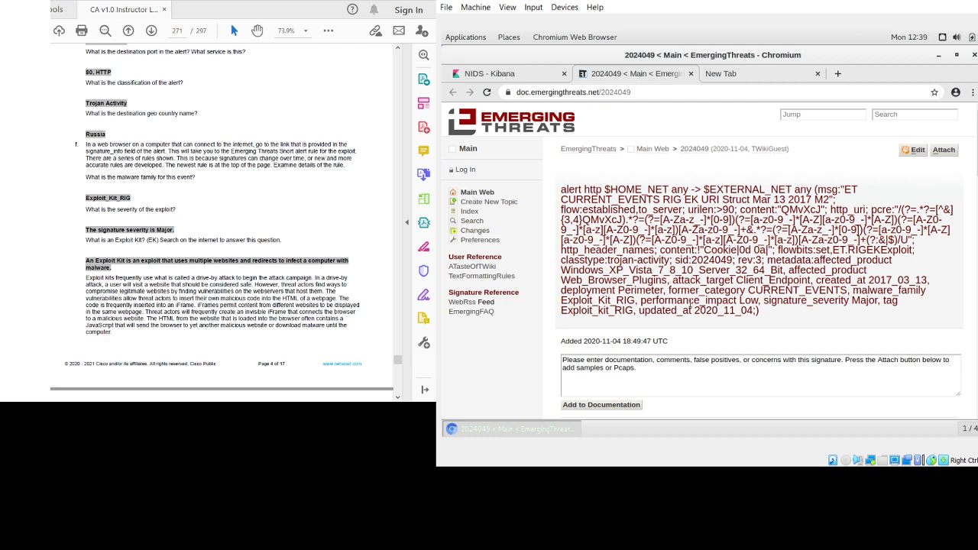
# - Examine the malware family and signature severity in rule 2024049 to answer the lab questions
pyautogui.moveTo(854, 291); pyautogui.dragTo(635, 302)
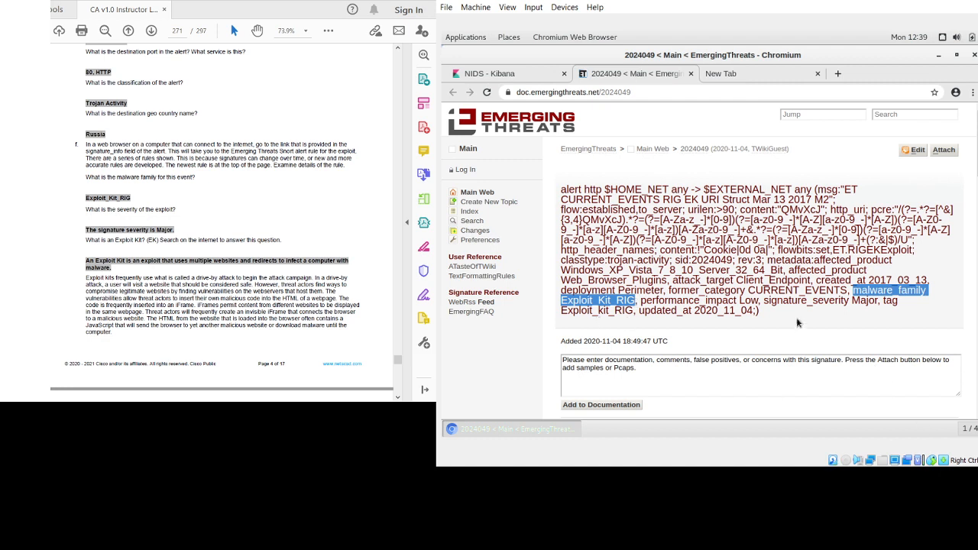
pyautogui.moveTo(764, 300); pyautogui.dragTo(881, 302)
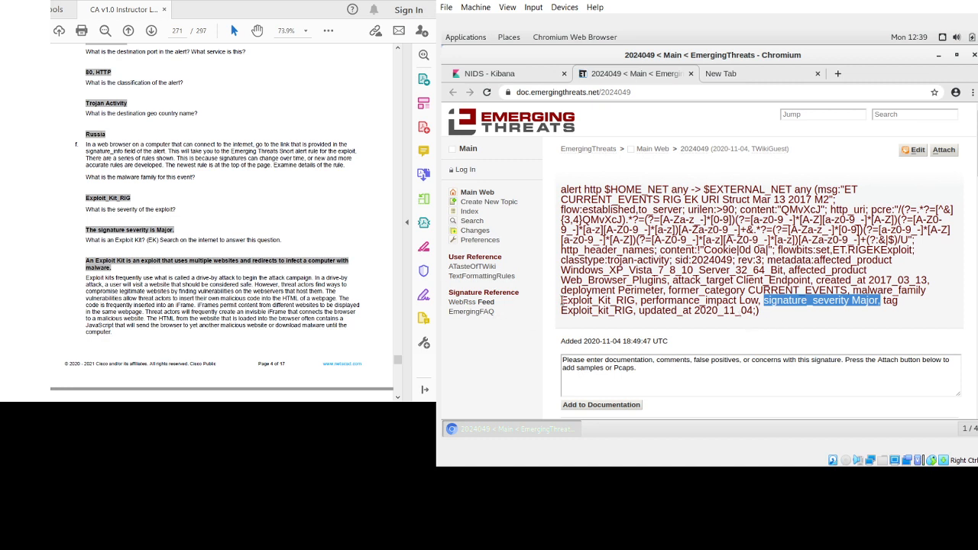
pyautogui.moveTo(561, 300); pyautogui.dragTo(634, 301)
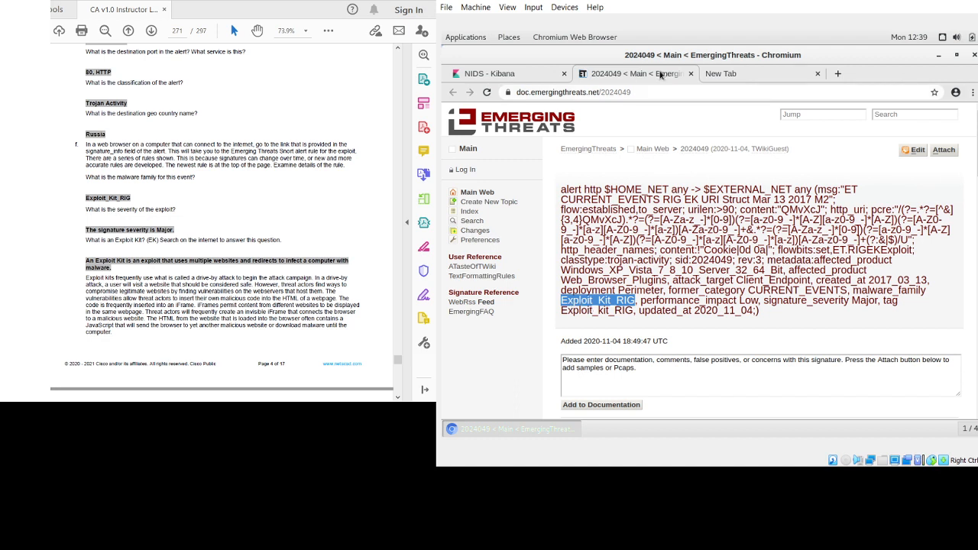
# - Search the web for "Exploit kit (EK)" in the empty browser tab and look through the results for a definition
pyautogui.click(727, 73)
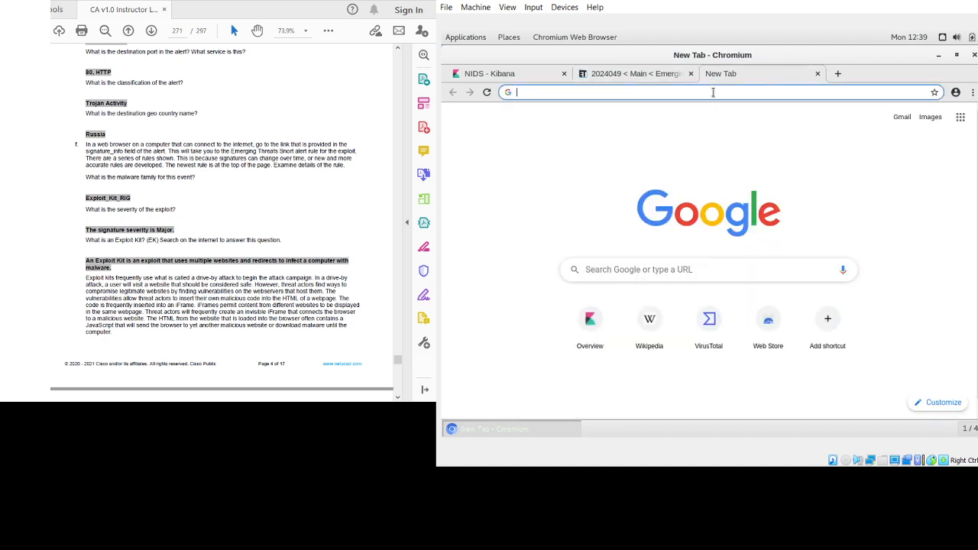
pyautogui.write('Expo')
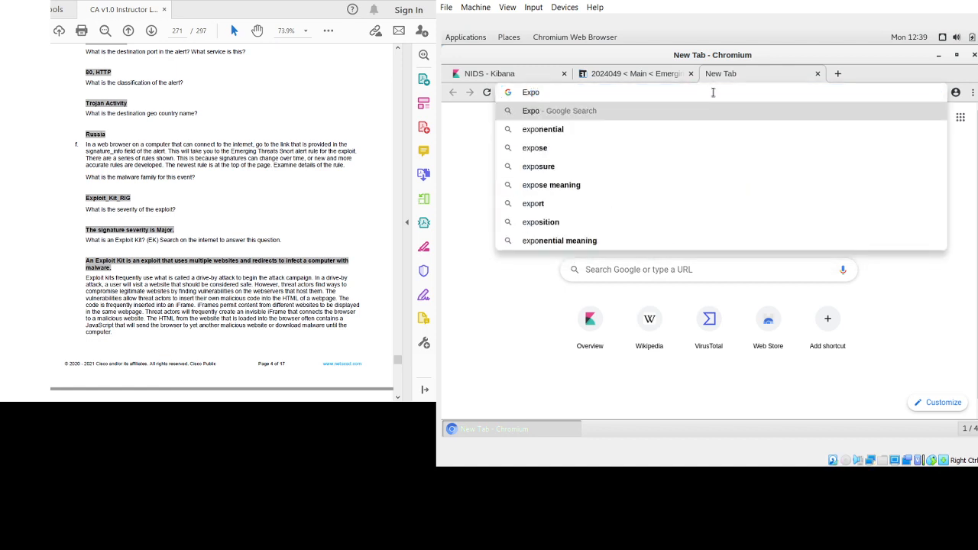
pyautogui.press('BackSpace')
pyautogui.write('loit')
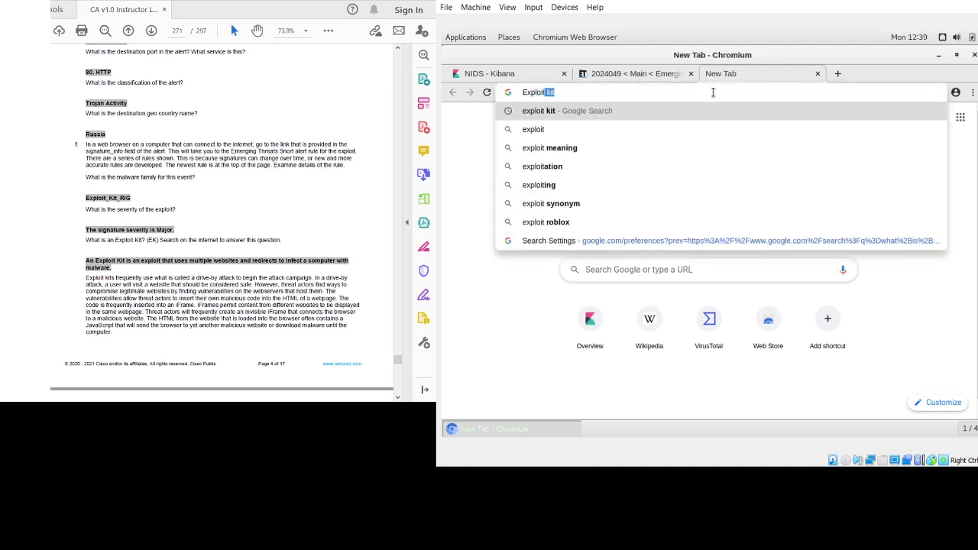
pyautogui.write(' kit')
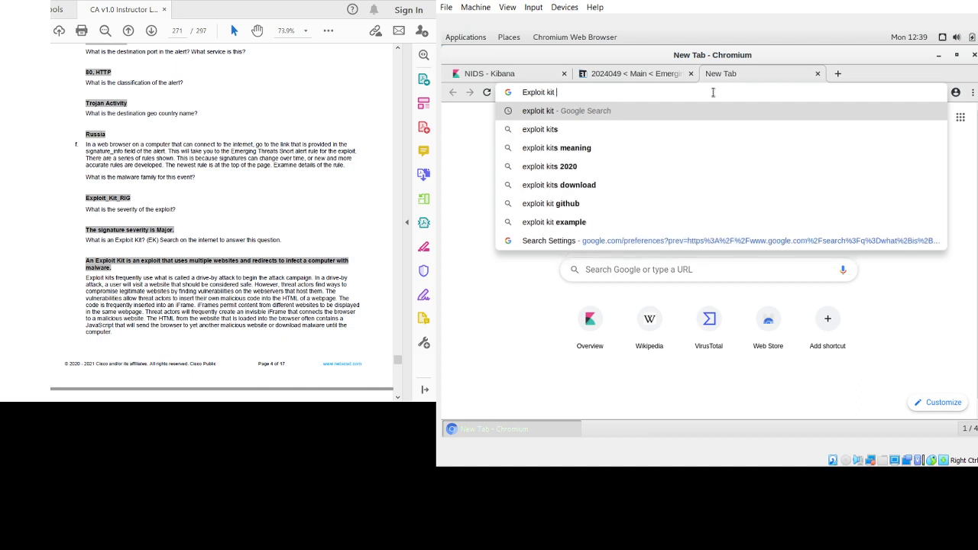
pyautogui.write(' (')
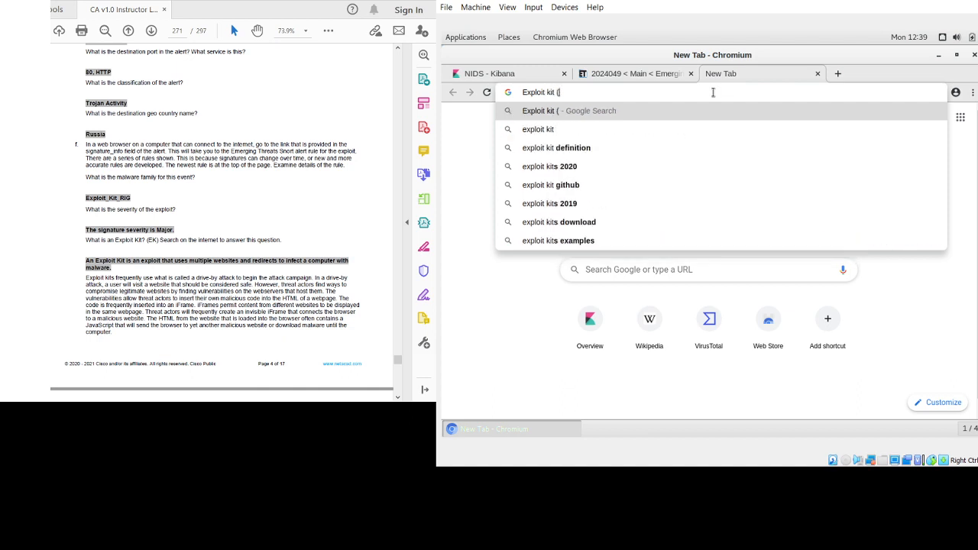
pyautogui.write('EK)')
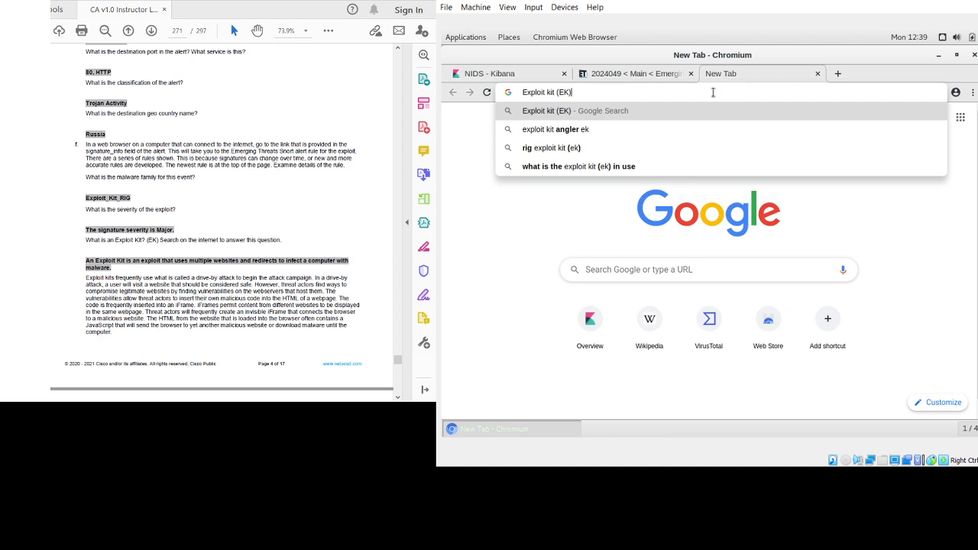
pyautogui.press('Return')
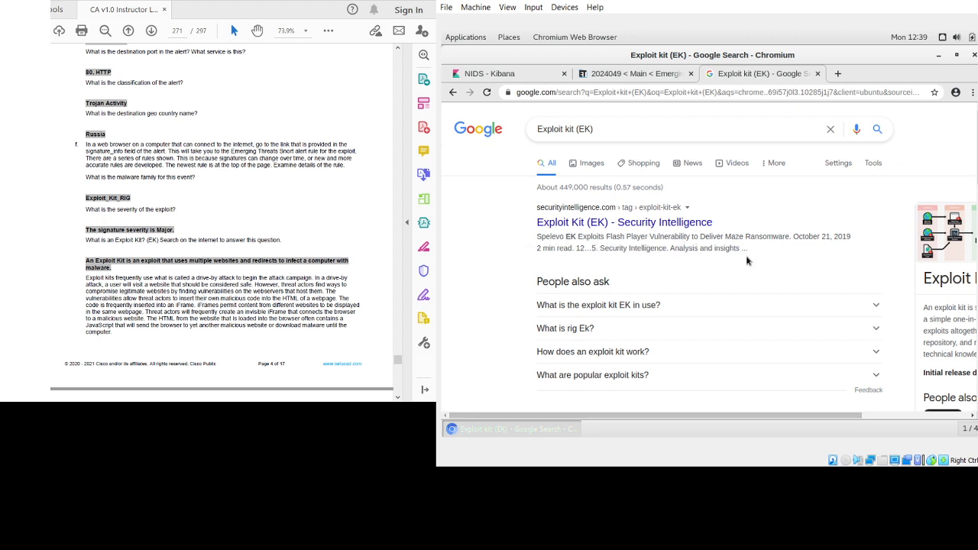
pyautogui.scroll(-2, 753, 255)
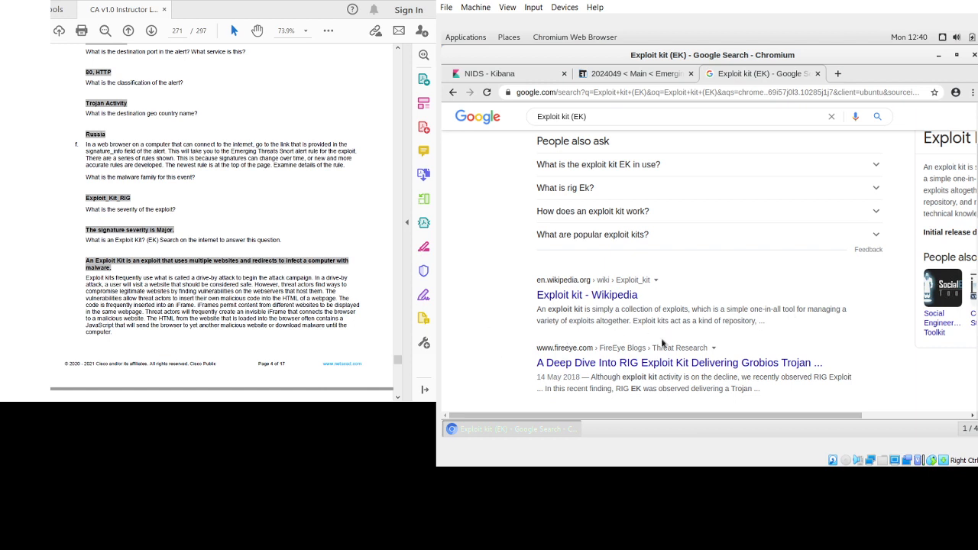
pyautogui.scroll(-2, 664, 342)
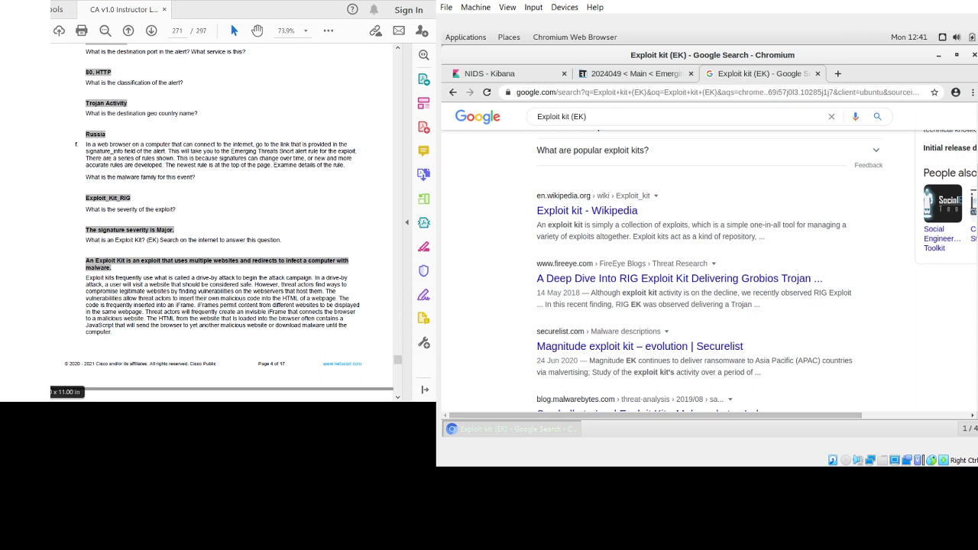
# - Read the lab document's exploit kit explanation and continue to Step 3 about viewing the capME! transcript
pyautogui.moveTo(86, 325); pyautogui.dragTo(118, 331)
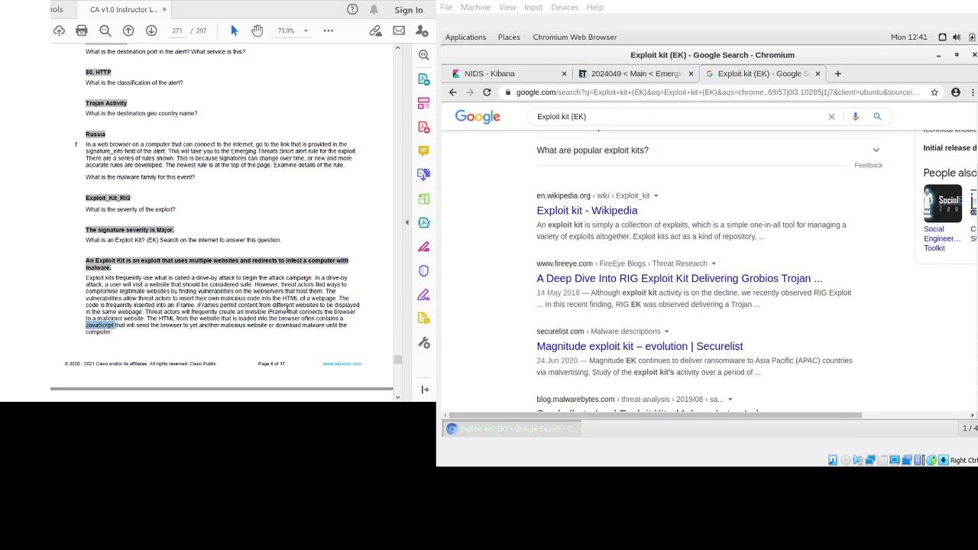
pyautogui.scroll(-8, 288, 306)
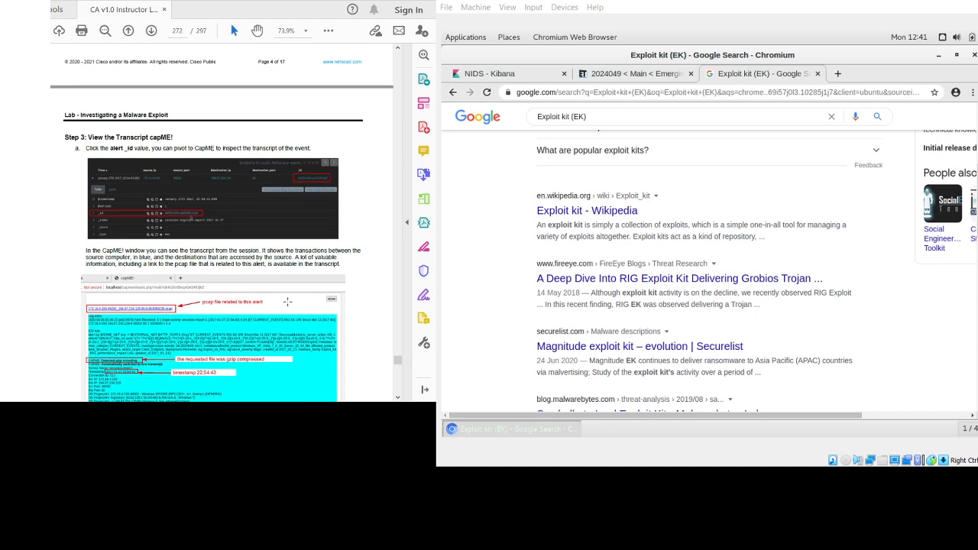
pyautogui.scroll(-1, 287, 302)
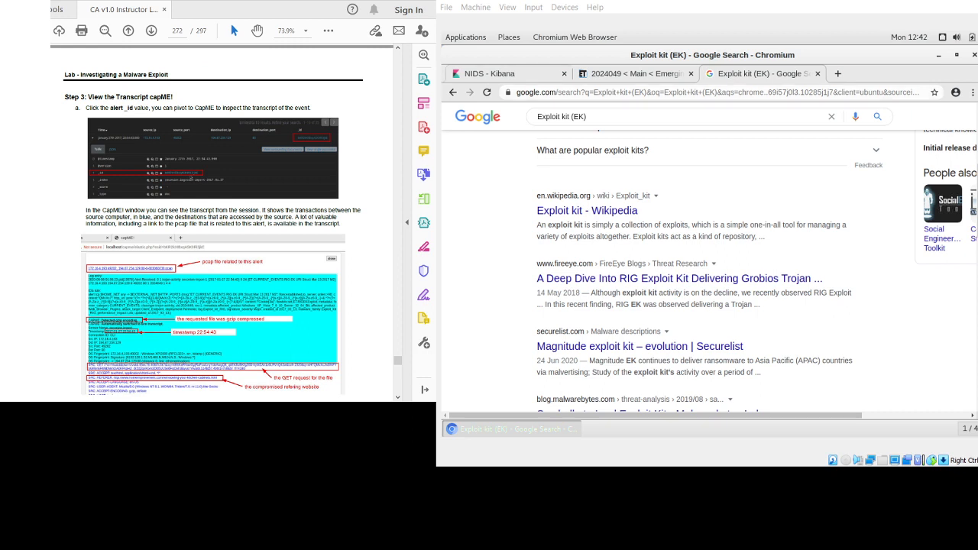
# - Open the capME! transcript from the expanded alert's _id value in the NIDS dashboard
pyautogui.click(506, 74)
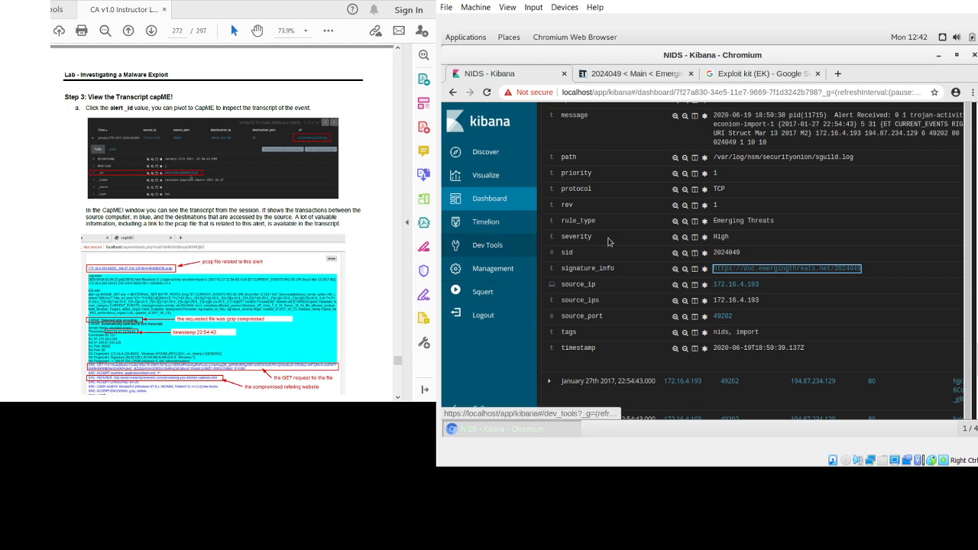
pyautogui.scroll(10, 634, 304)
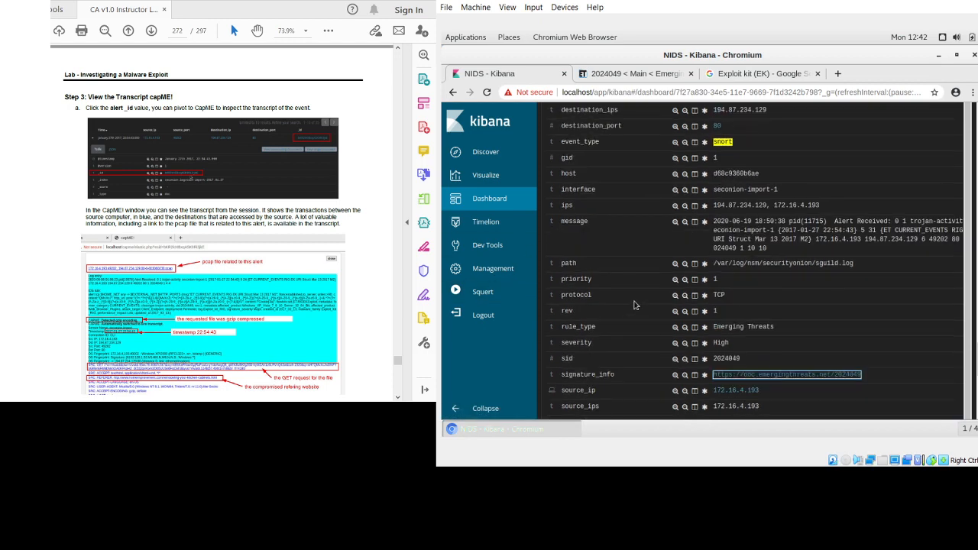
pyautogui.scroll(3, 634, 305)
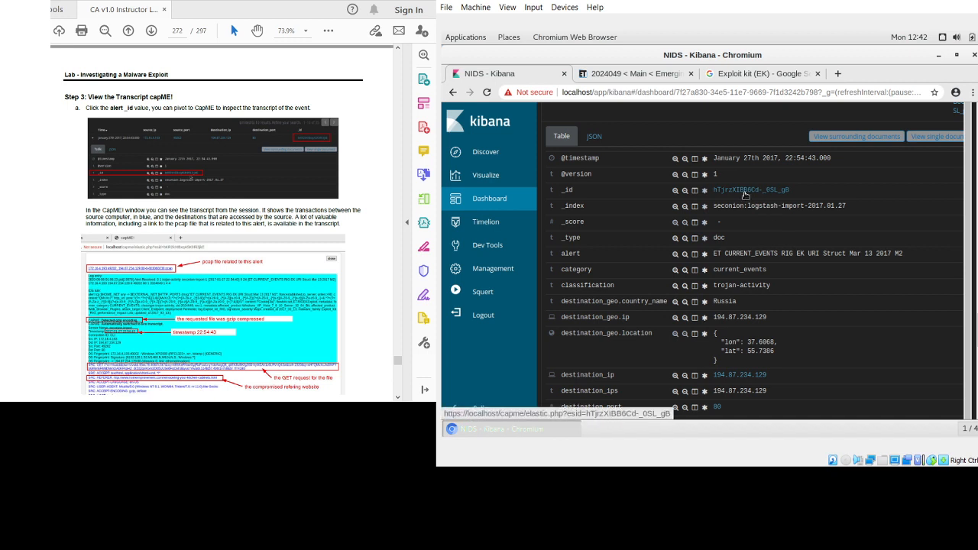
pyautogui.click(745, 193)
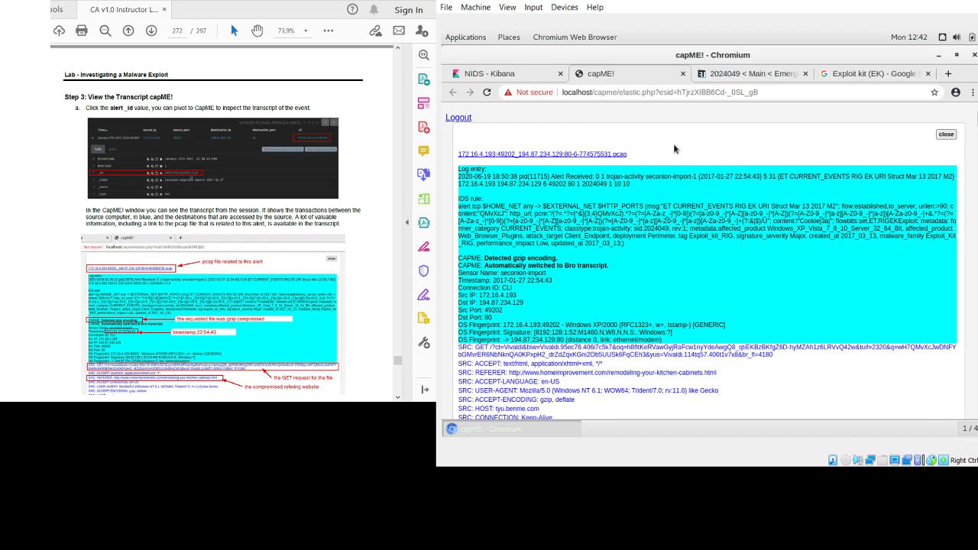
# - Skim the source and destination traffic in the capME! transcript and return to its log entry
pyautogui.scroll(-15, 644, 271)
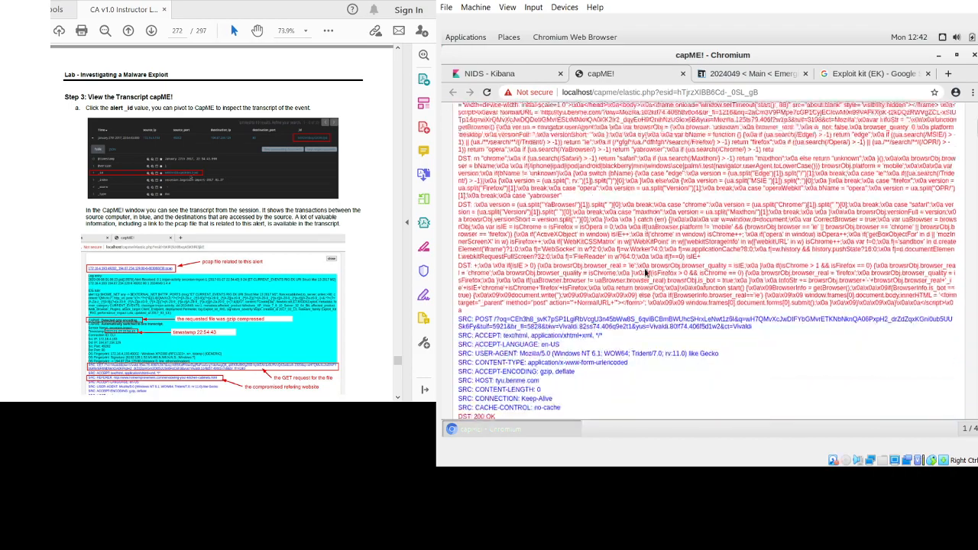
pyautogui.scroll(-3, 648, 340)
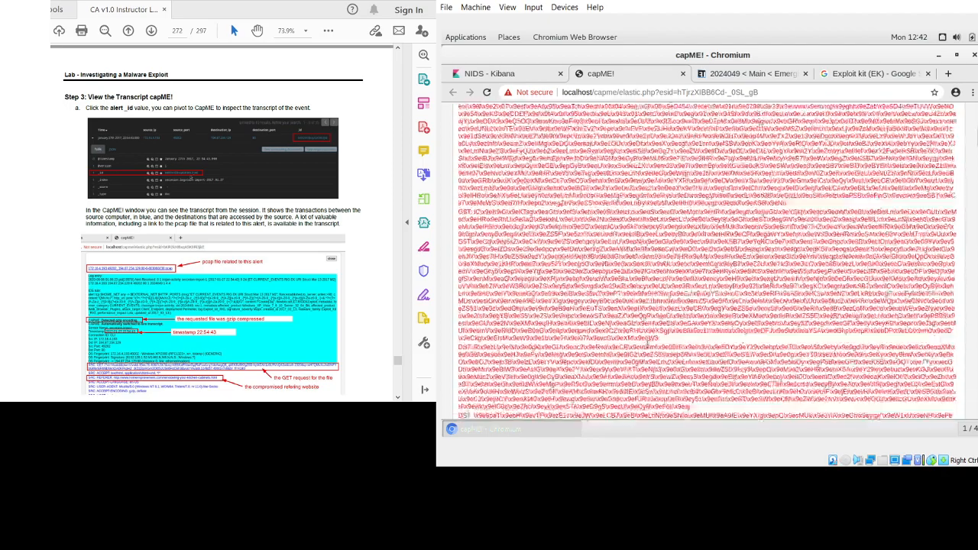
pyautogui.scroll(6, 648, 340)
pyautogui.scroll(12, 648, 344)
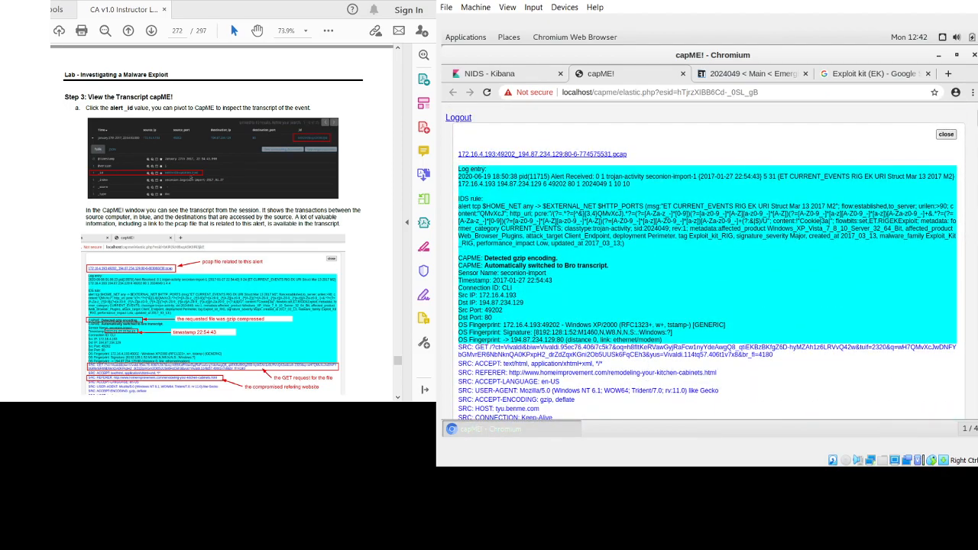
# - Read the lab's annotated transcript explanation and highlight the timestamp and the GET request in the capME! transcript
pyautogui.scroll(-3, 222, 223)
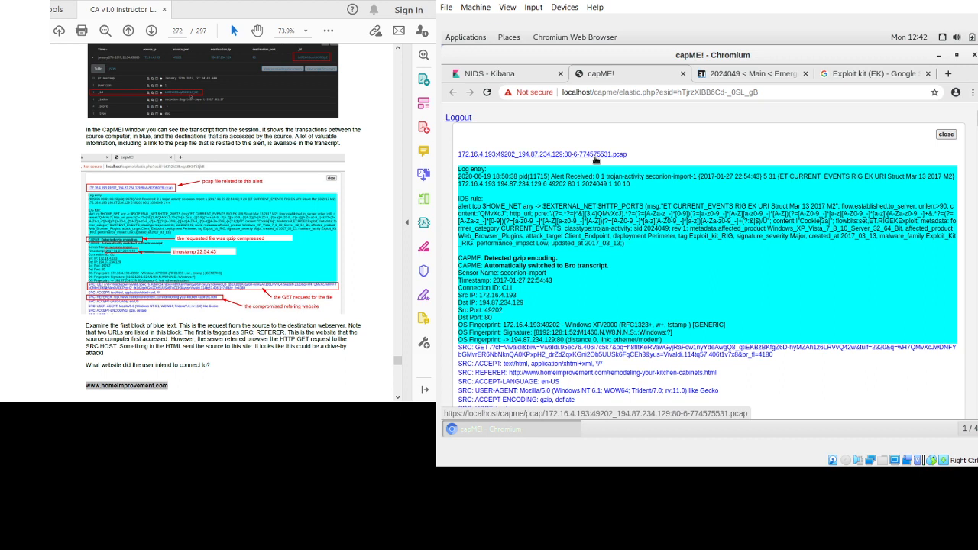
pyautogui.scroll(-2, 222, 220)
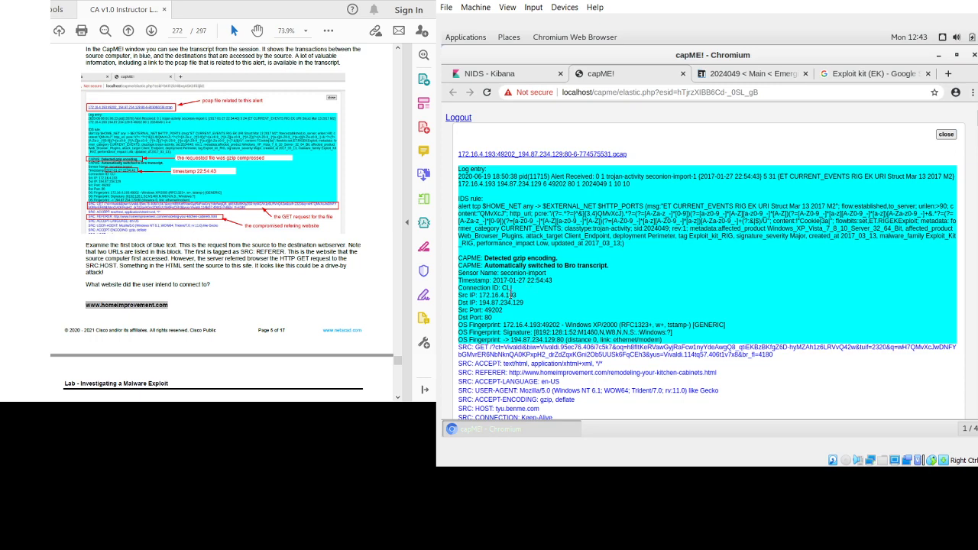
pyautogui.moveTo(493, 281); pyautogui.dragTo(559, 277)
pyautogui.scroll(-3, 560, 309)
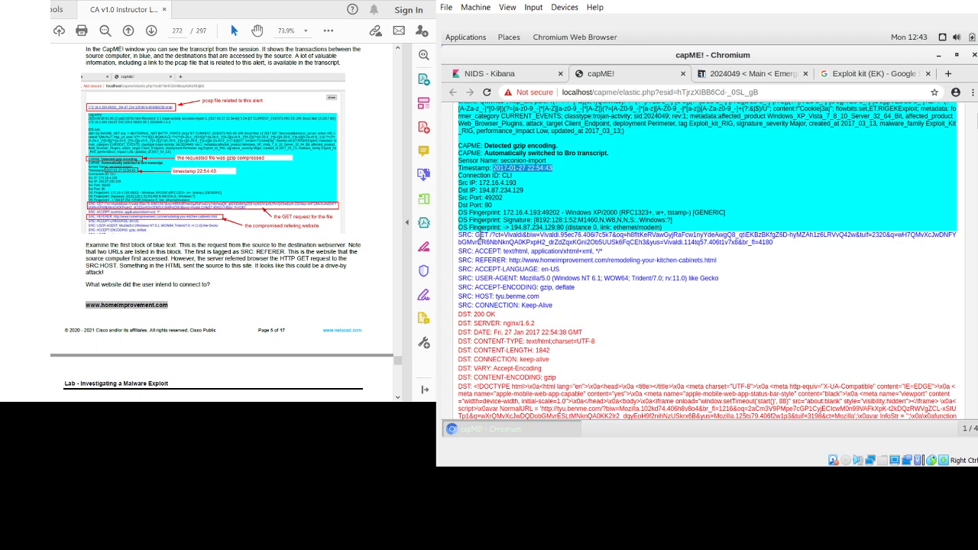
pyautogui.click(480, 234)
pyautogui.moveTo(480, 236); pyautogui.dragTo(506, 236)
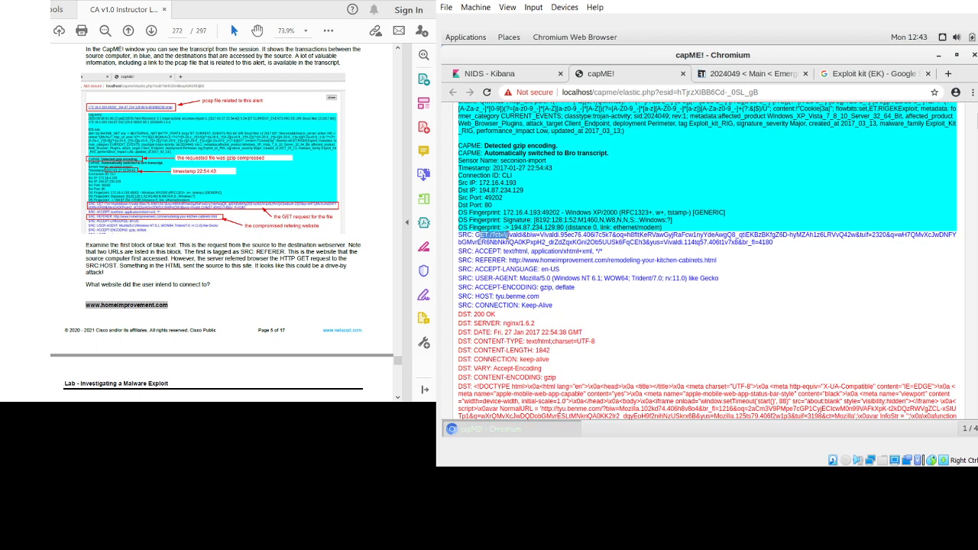
pyautogui.click(506, 236)
pyautogui.moveTo(509, 235); pyautogui.dragTo(559, 242)
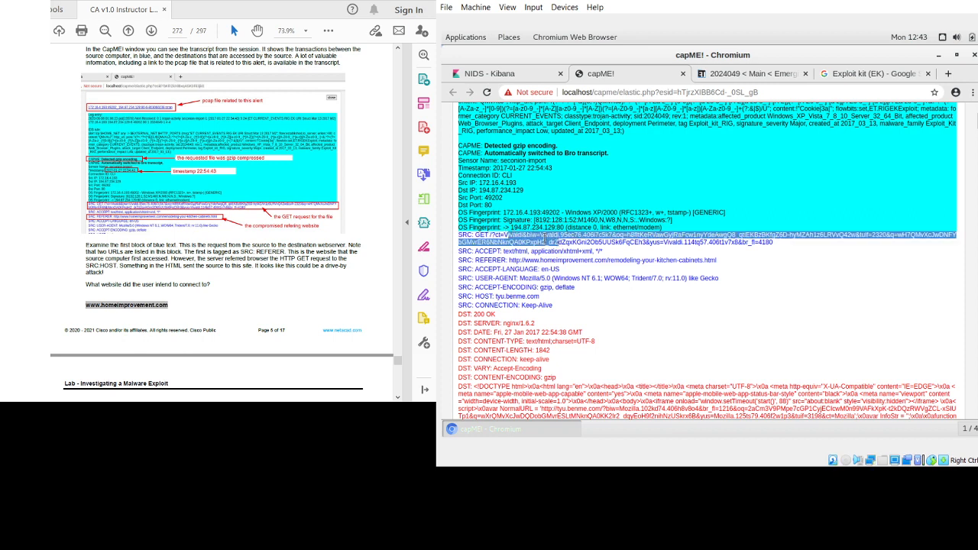
pyautogui.click(545, 238)
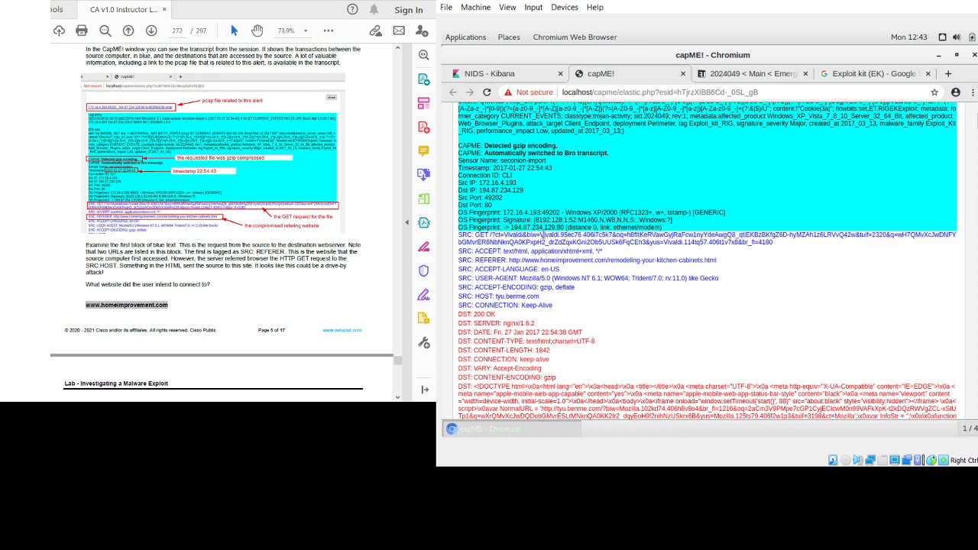
pyautogui.moveTo(539, 234); pyautogui.dragTo(782, 248)
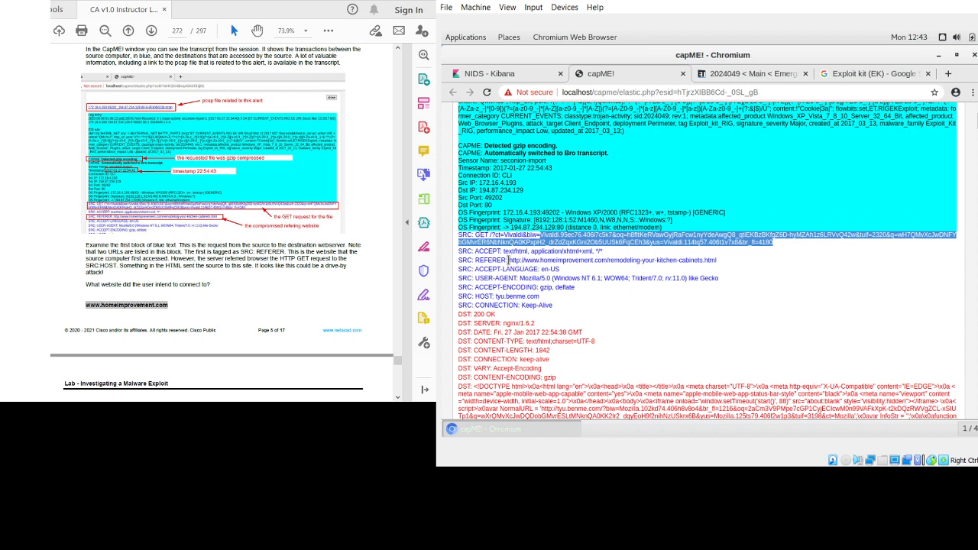
# - Highlight the SRC: REFERER URL and the SRC: HOST line in the transcript to answer the lab's website questions
pyautogui.moveTo(509, 260); pyautogui.dragTo(719, 264)
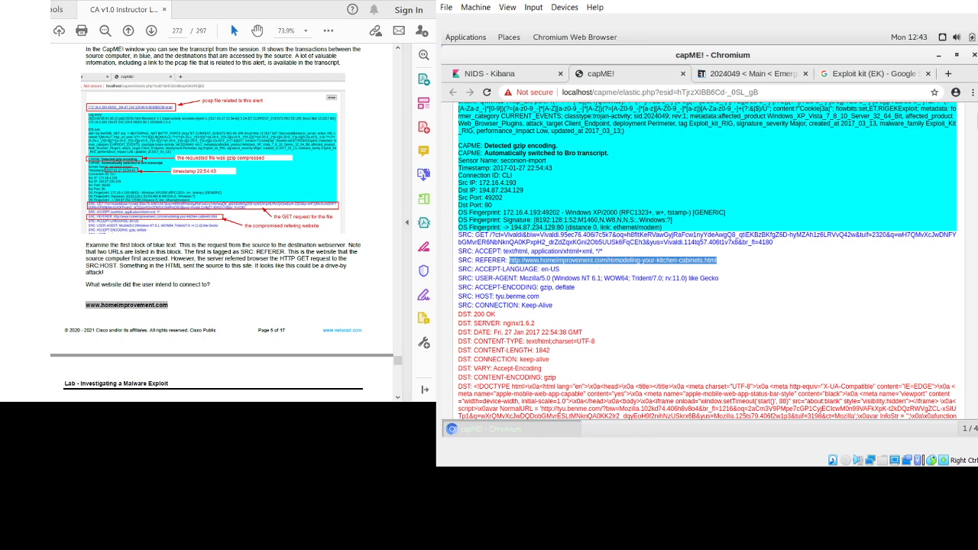
pyautogui.scroll(-3, 222, 221)
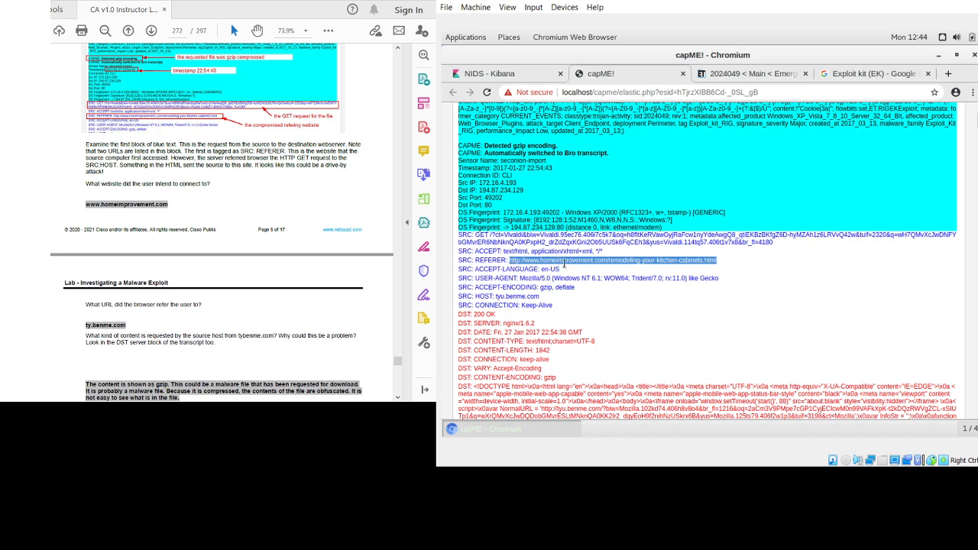
pyautogui.scroll(-3, 222, 214)
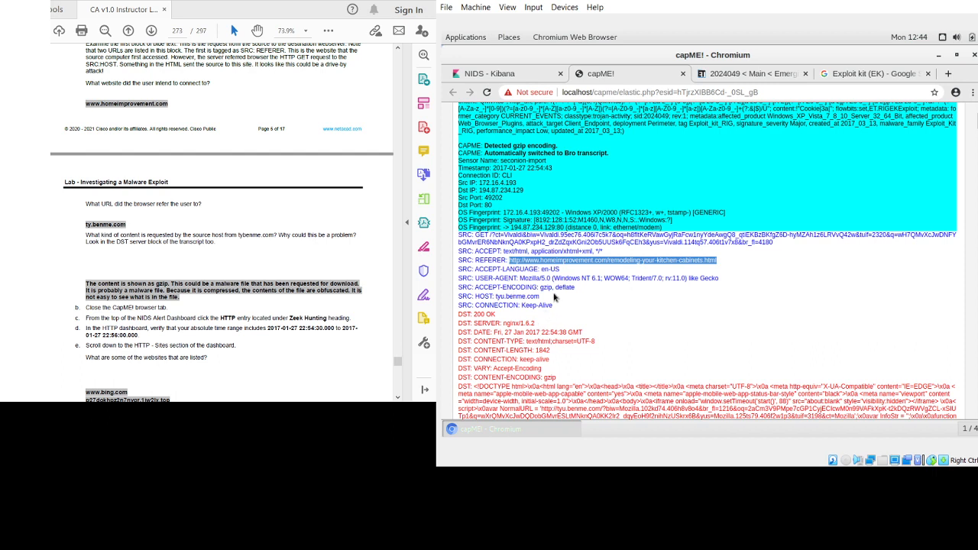
pyautogui.moveTo(549, 298); pyautogui.dragTo(459, 296)
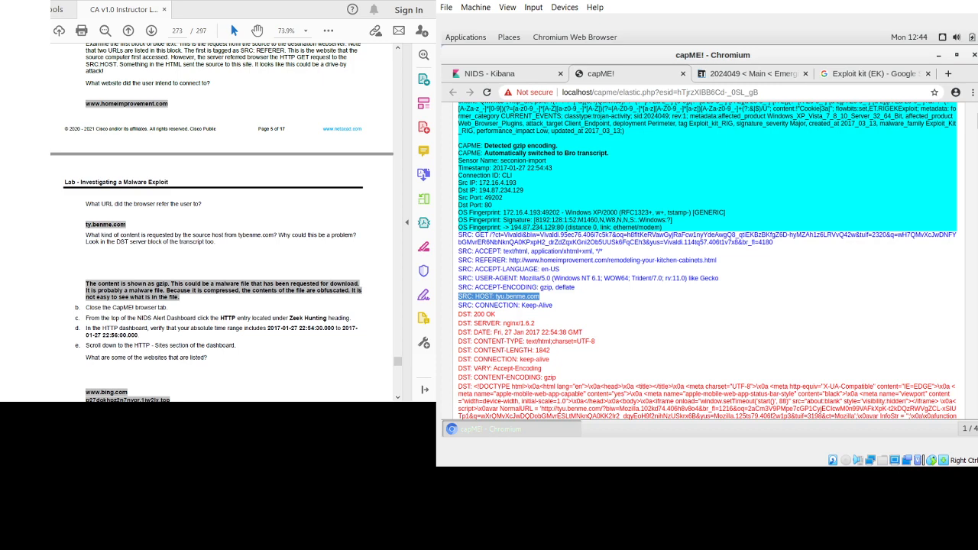
# - Read the lab's question about the requested content and highlight the content encoding value in the transcript's DST block
pyautogui.scroll(-2, 222, 221)
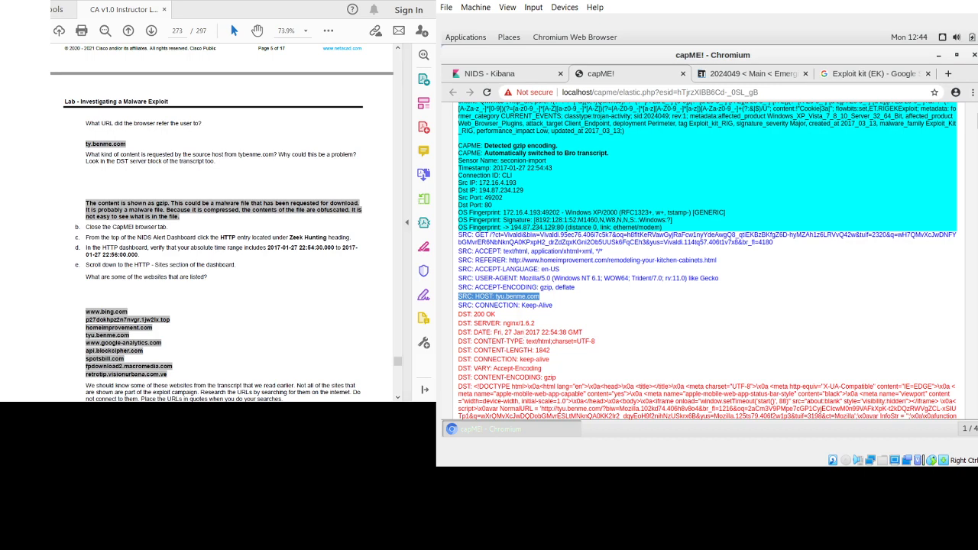
pyautogui.scroll(-2, 588, 355)
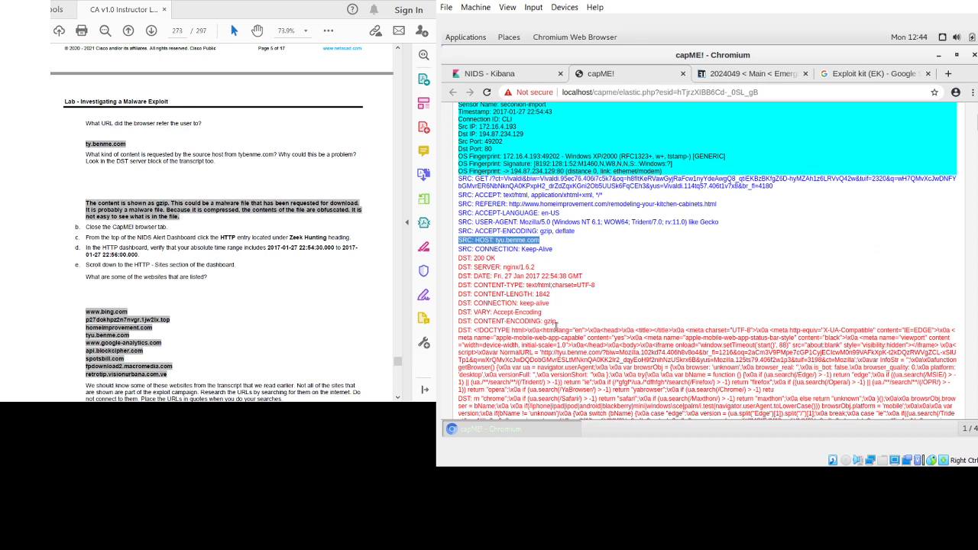
pyautogui.moveTo(558, 321); pyautogui.dragTo(543, 322)
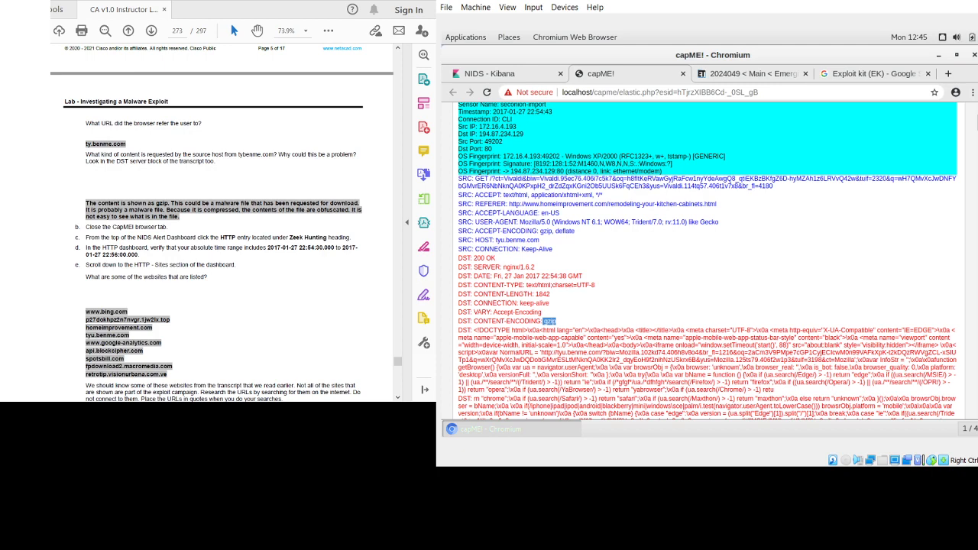
# - Close the capME! transcript and open the HTTP dashboard under Zeek Hunting from the NIDS dashboard
pyautogui.click(683, 73)
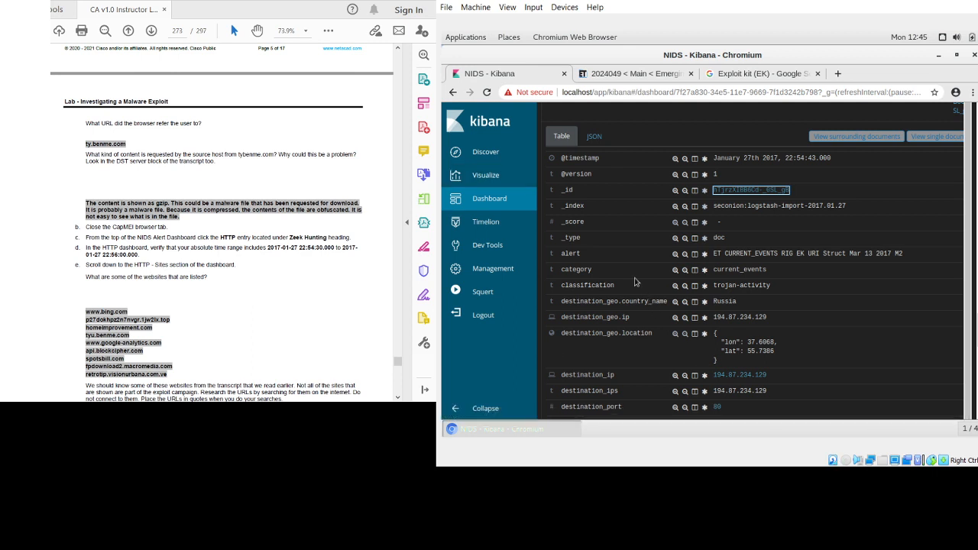
pyautogui.scroll(-3, 635, 343)
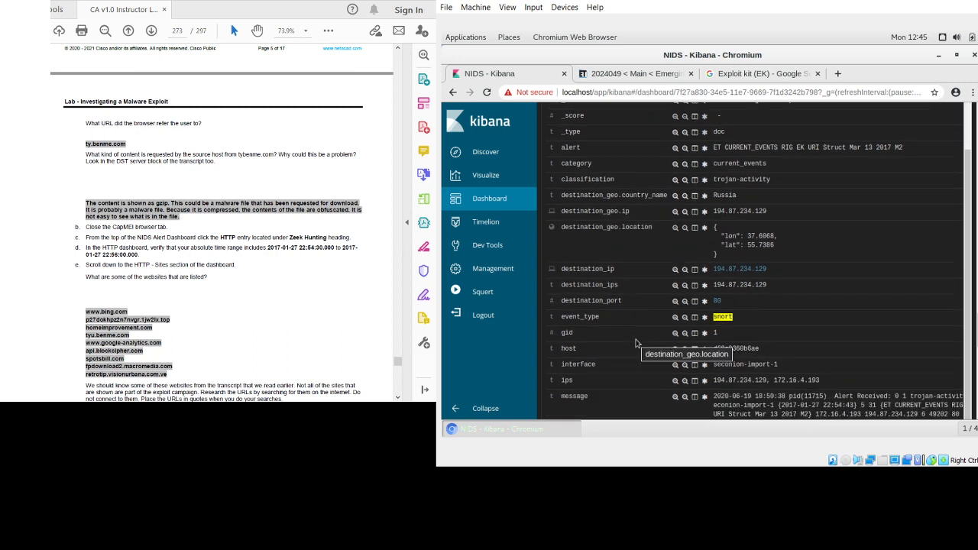
pyautogui.scroll(3, 635, 351)
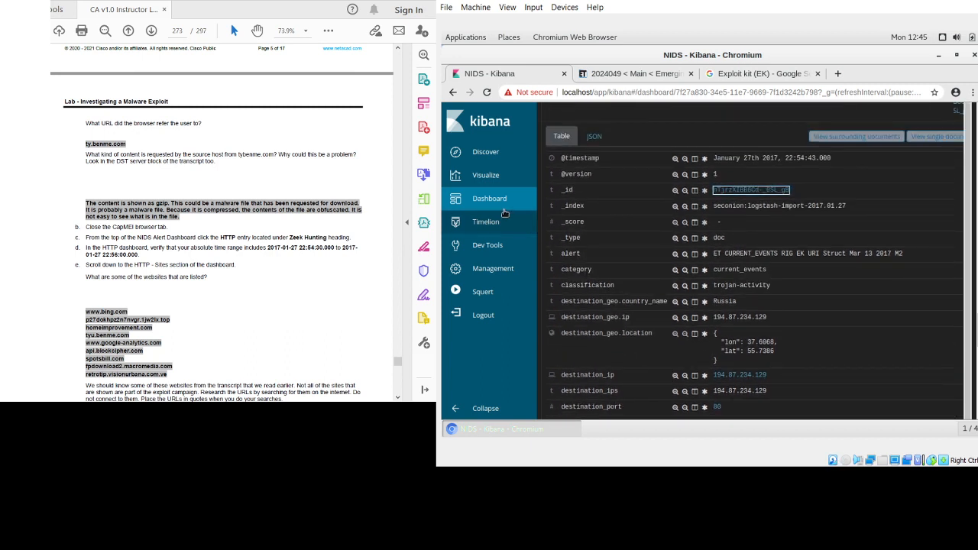
pyautogui.scroll(5, 646, 271)
pyautogui.scroll(10, 646, 272)
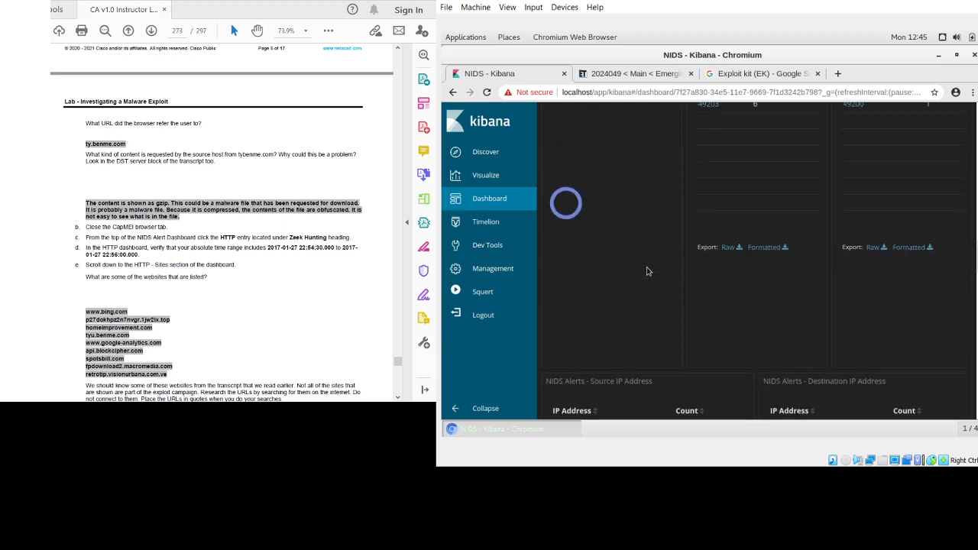
pyautogui.scroll(5, 647, 271)
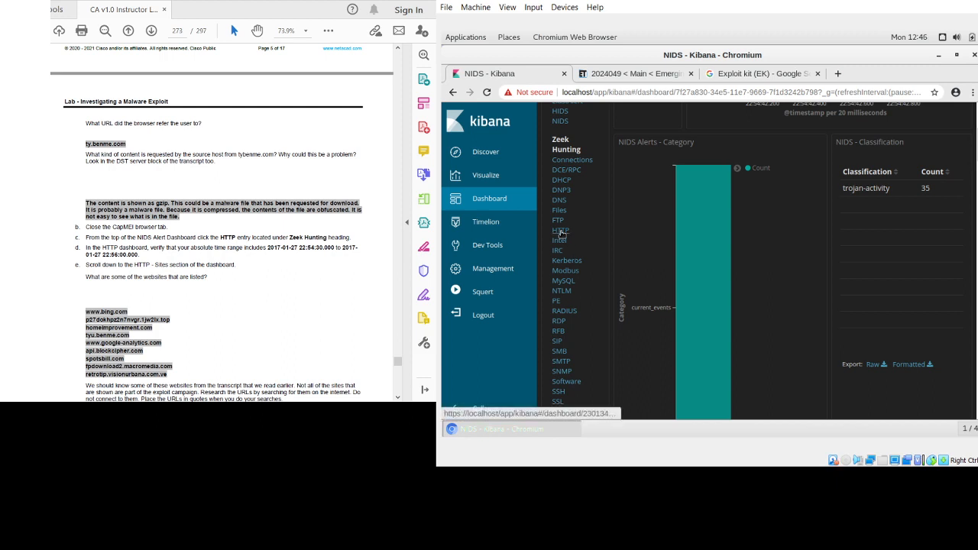
pyautogui.click(561, 231)
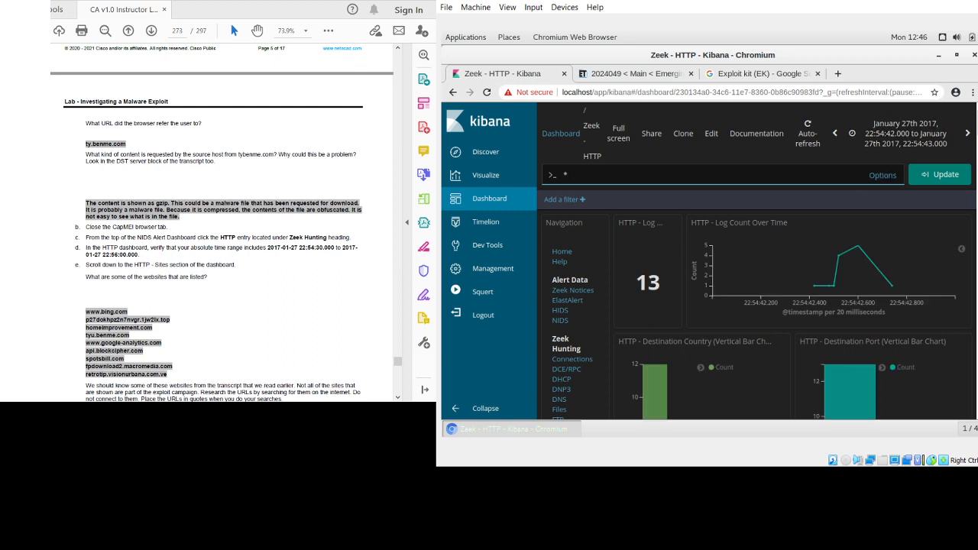
pyautogui.click(885, 142)
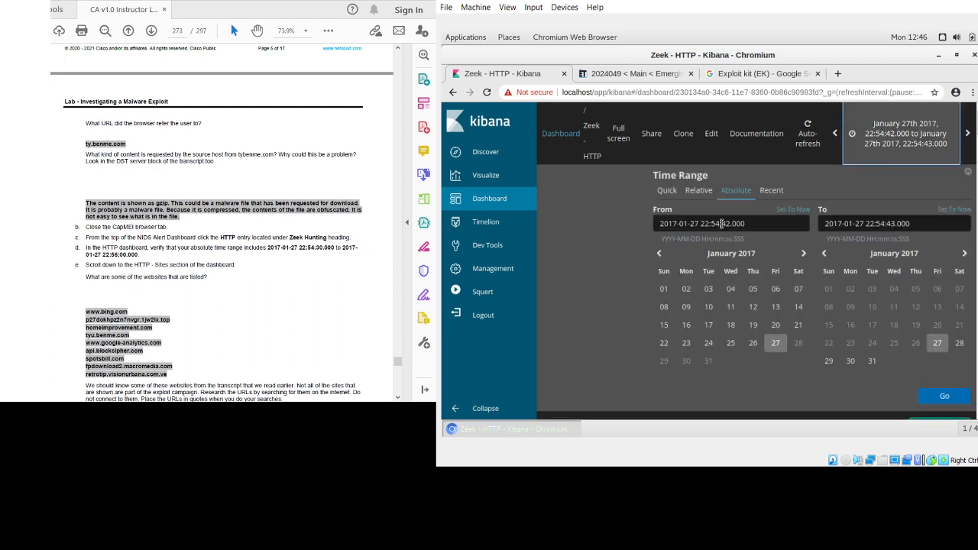
pyautogui.click(721, 223)
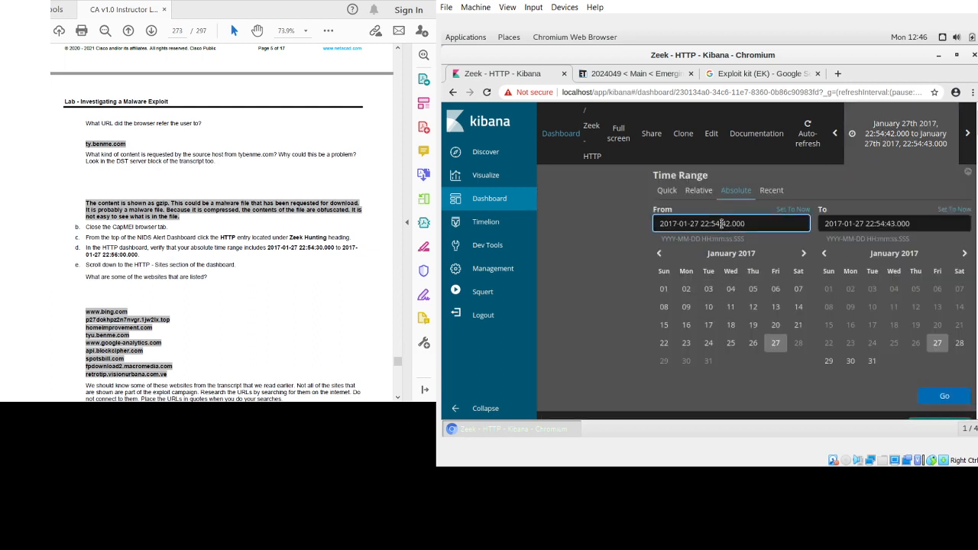
pyautogui.press('BackSpace')
pyautogui.press('BackSpace')
pyautogui.press('BackSpace')
pyautogui.write('54:')
pyautogui.press('BackSpace')
pyautogui.write(':')
pyautogui.press('Delete')
pyautogui.press('Delete')
pyautogui.write('30')
pyautogui.click(884, 221)
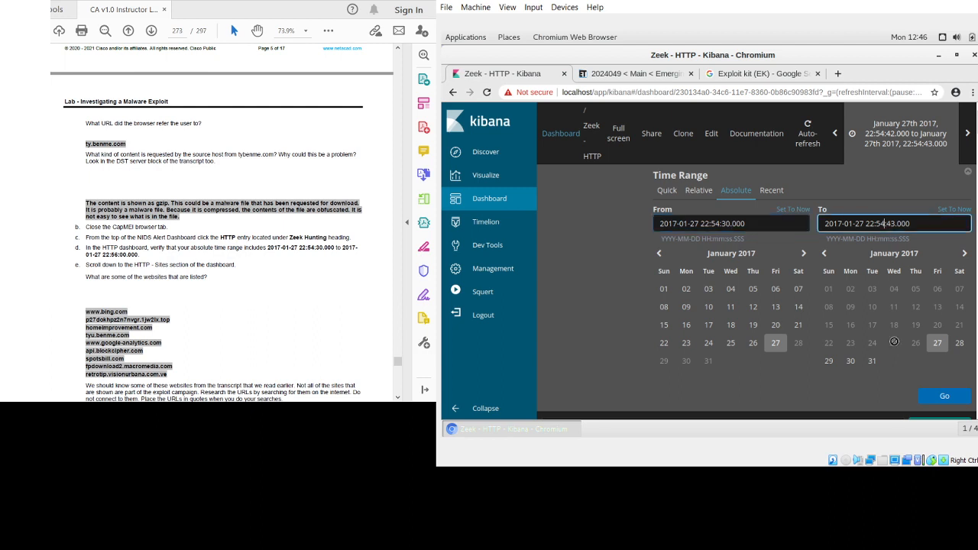
pyautogui.press('BackSpace')
pyautogui.write('6')
pyautogui.press('Right')
pyautogui.press('Right')
pyautogui.press('Delete')
pyautogui.press('BackSpace')
pyautogui.write(':00')
pyautogui.click(945, 398)
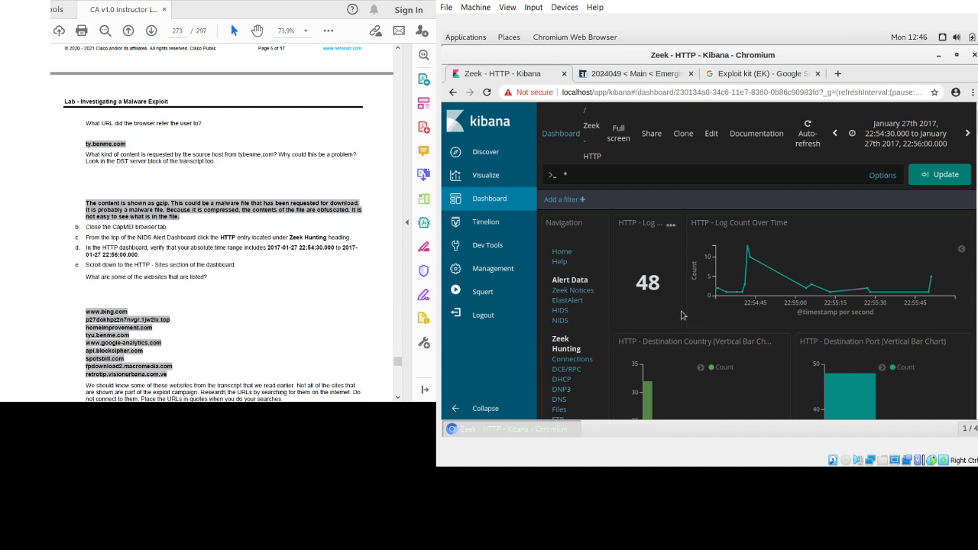
# - Examine the HTTP - Sites list in the dashboard and read the lab's question about which sites belong to the exploit campaign
pyautogui.scroll(-5, 629, 337)
pyautogui.scroll(-5, 630, 337)
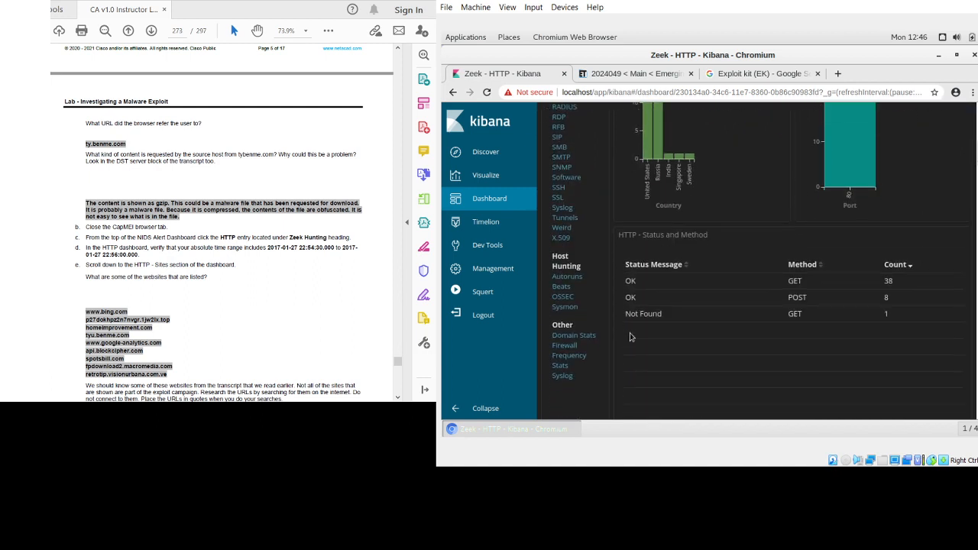
pyautogui.scroll(-5, 673, 224)
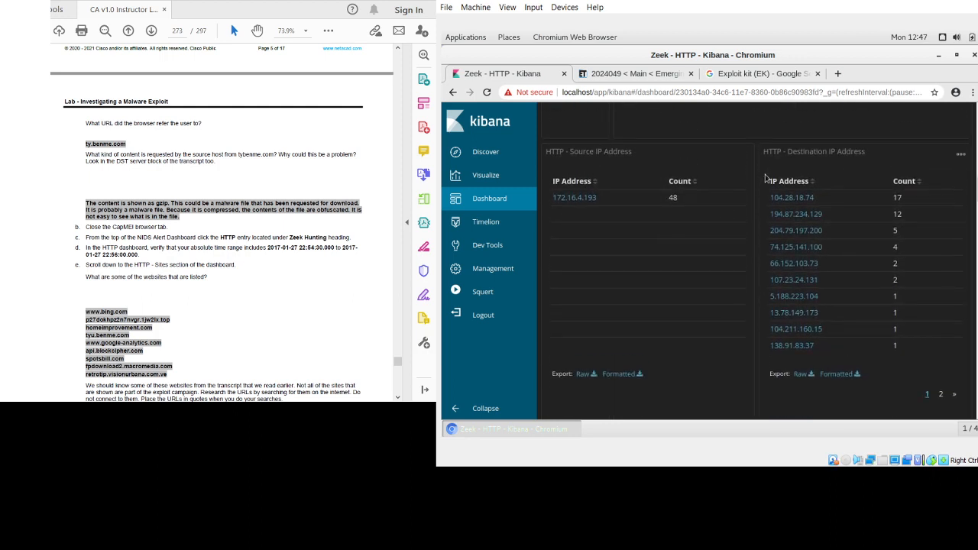
pyautogui.scroll(-1, 589, 283)
pyautogui.scroll(-1, 587, 260)
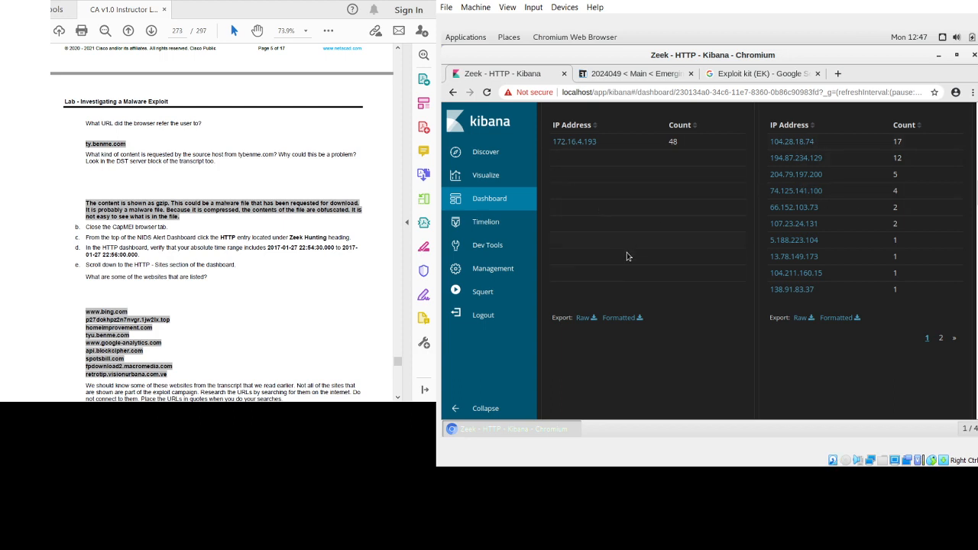
pyautogui.scroll(-5, 632, 265)
pyautogui.scroll(-6, 632, 266)
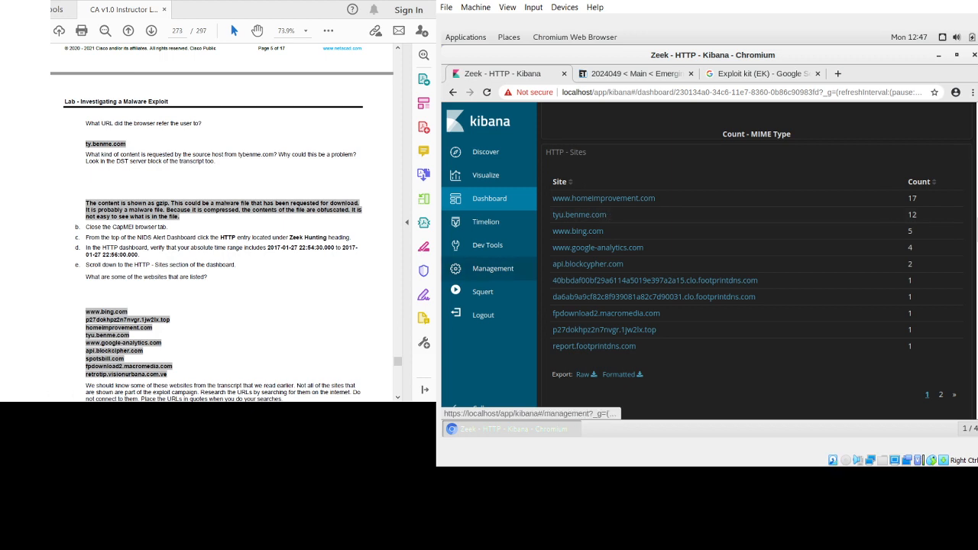
pyautogui.scroll(-3, 222, 221)
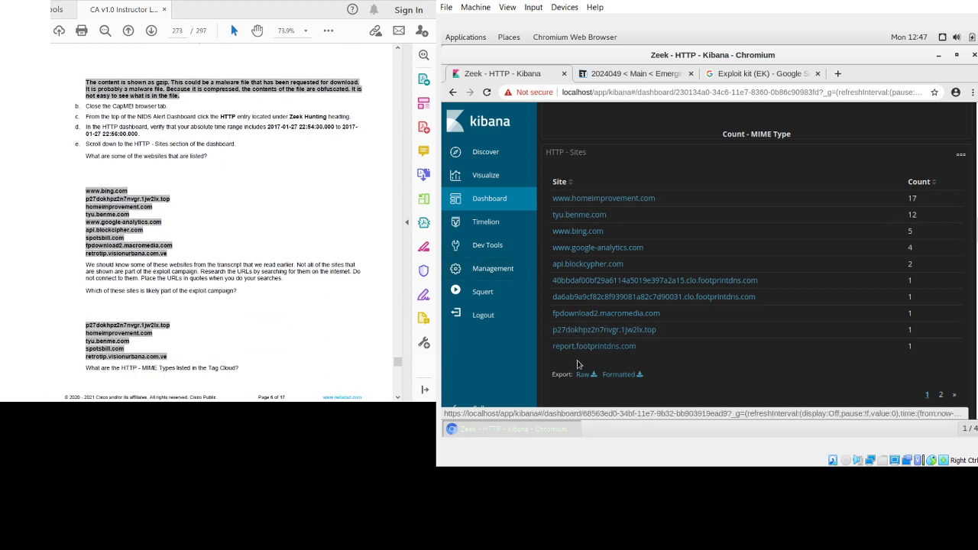
pyautogui.scroll(-2, 222, 222)
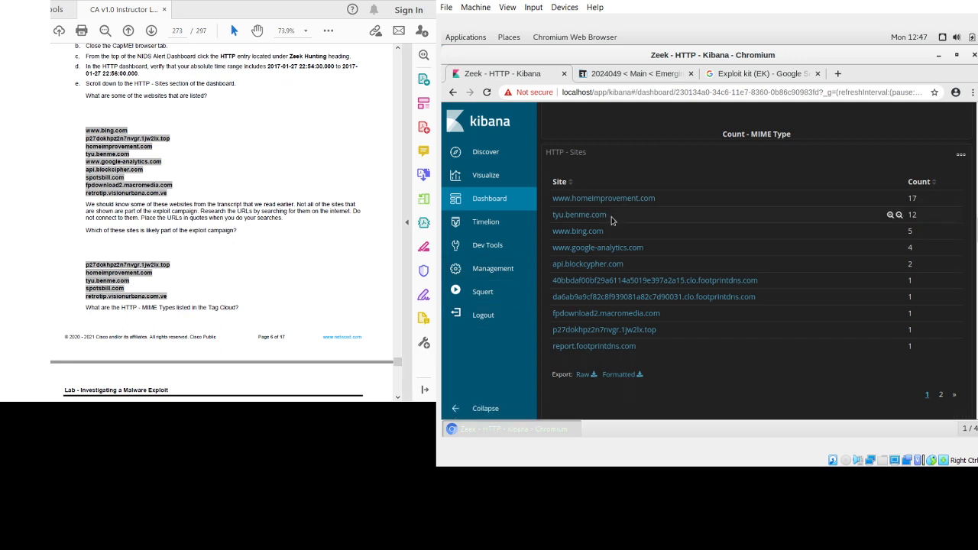
# - Search the web for the listed site "tyu.benme.com" in quotes, reusing the exploit kit search tab
pyautogui.moveTo(612, 217); pyautogui.dragTo(550, 215)
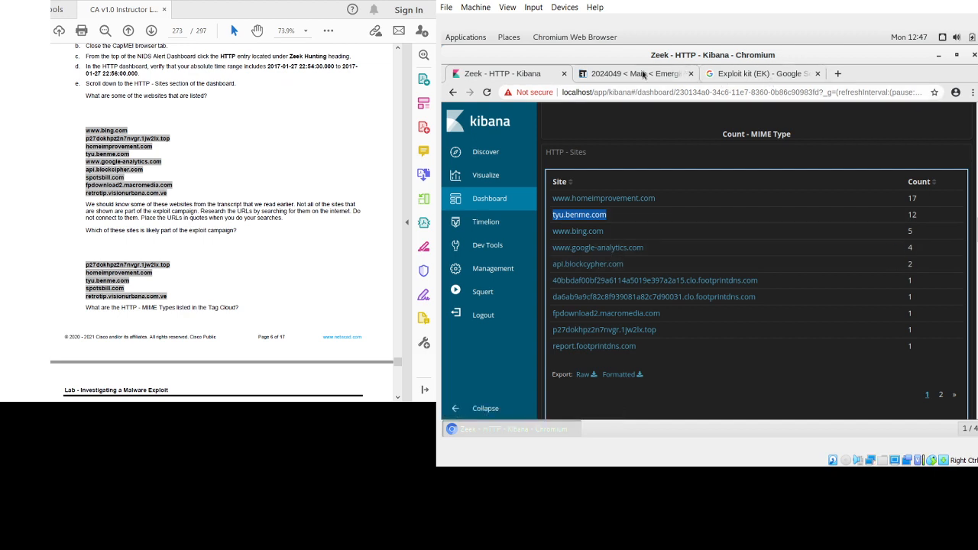
pyautogui.click(757, 74)
pyautogui.click(757, 93)
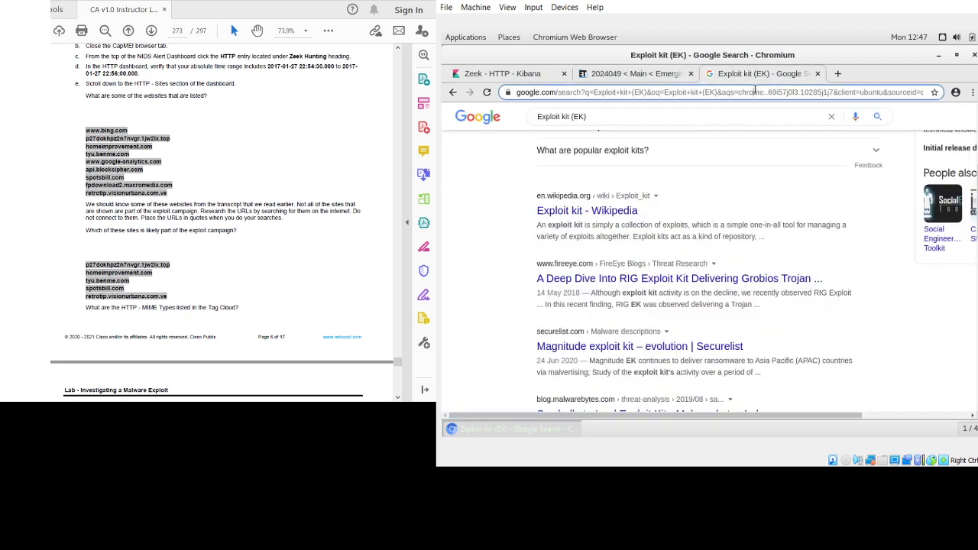
pyautogui.write('"www.homeimprovement.com"')
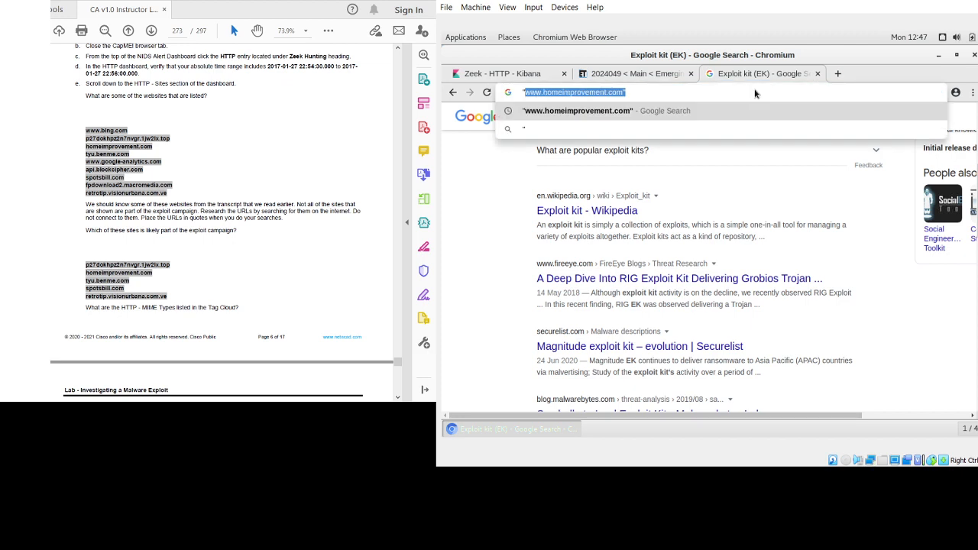
pyautogui.write('"tyu.benme.com')
pyautogui.write('"')
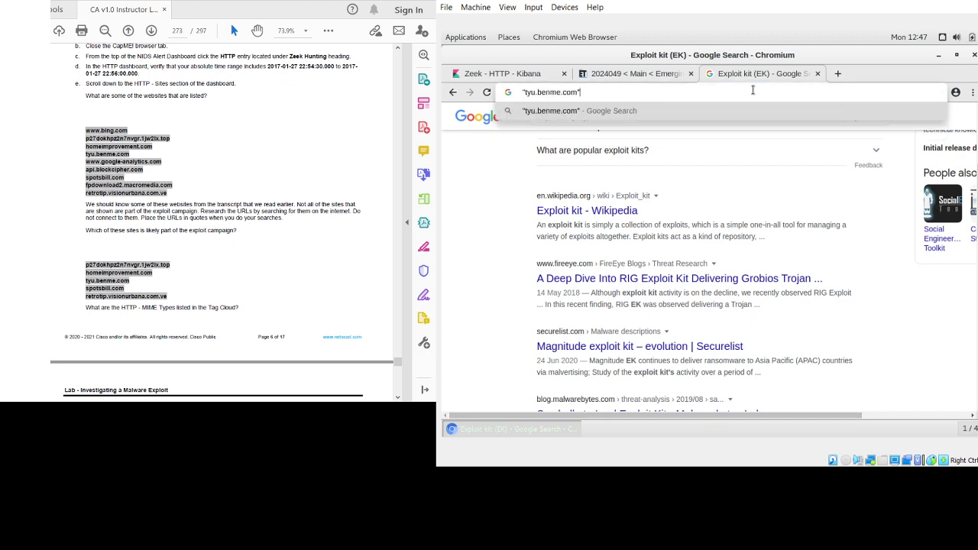
pyautogui.press('Return')
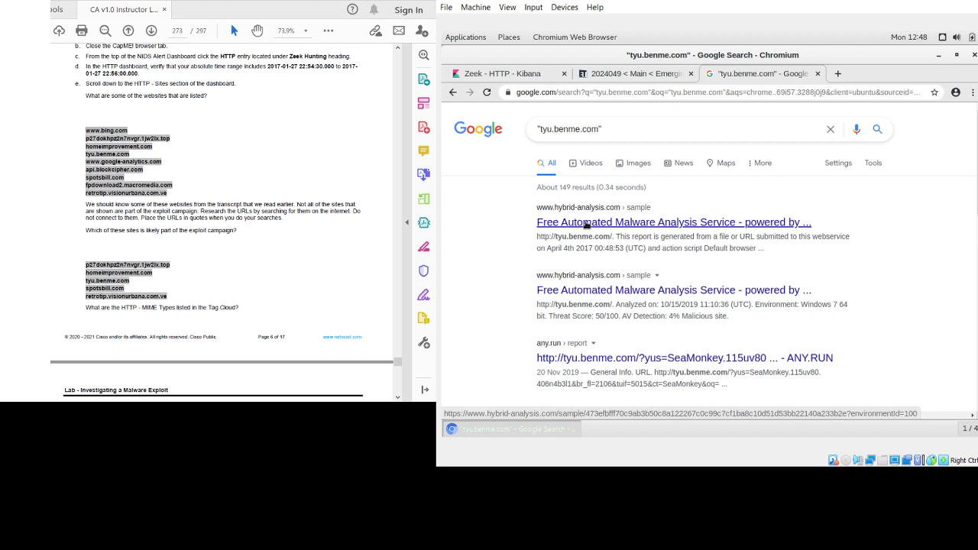
# - Return to the Zeek HTTP dashboard and examine the HTTP - MIME Type tag cloud for the lab's question
pyautogui.click(501, 78)
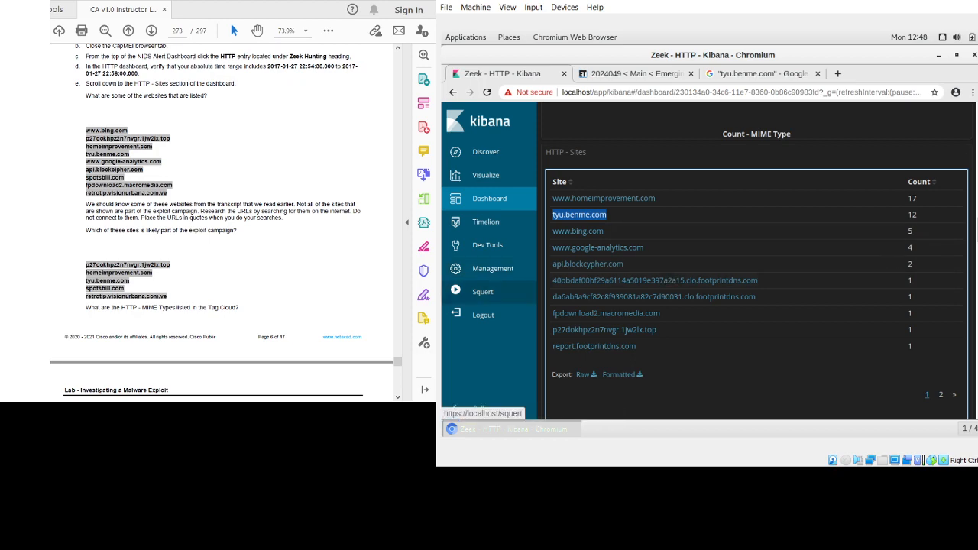
pyautogui.scroll(-4, 222, 221)
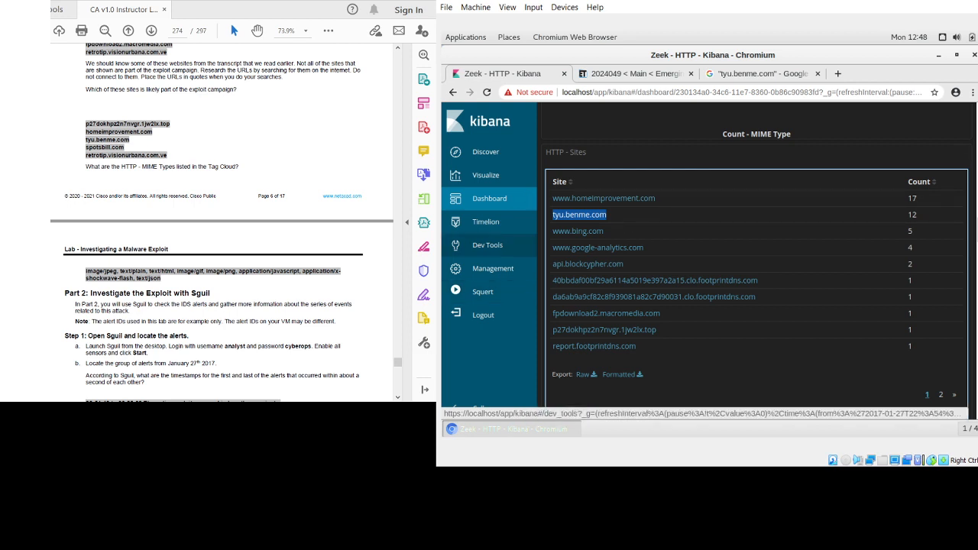
pyautogui.scroll(3, 738, 229)
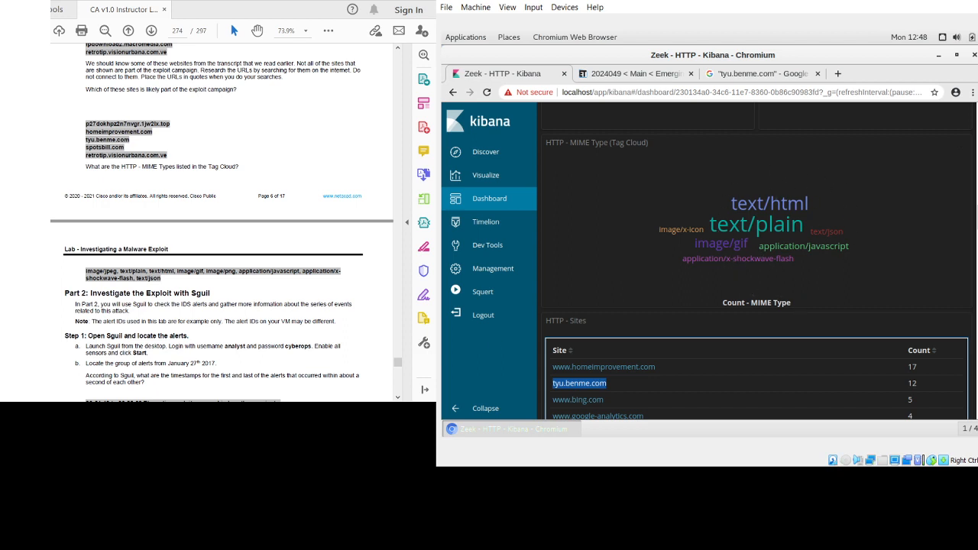
# - Minimize the browser, launch Sguil from the desktop and log in with username analyst and the account password
pyautogui.scroll(-4, 222, 221)
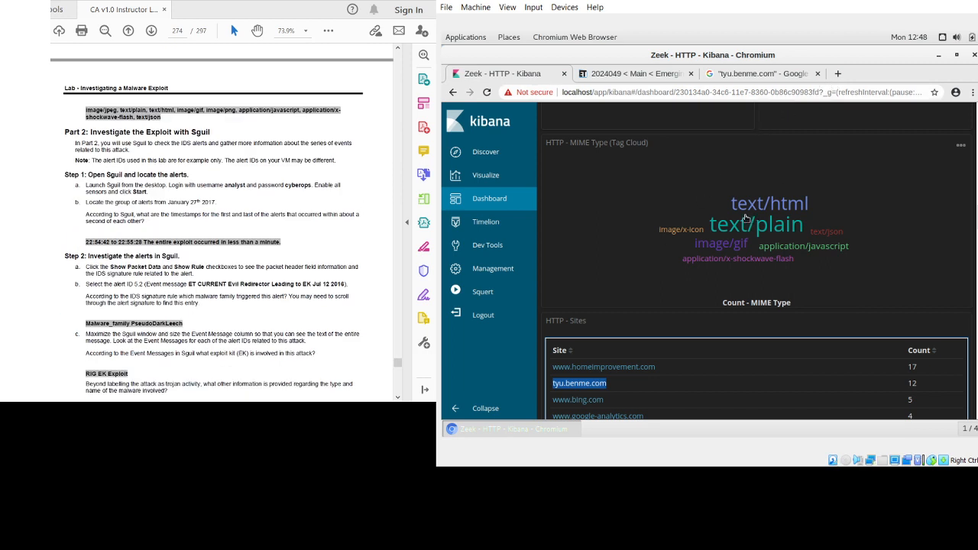
pyautogui.click(940, 56)
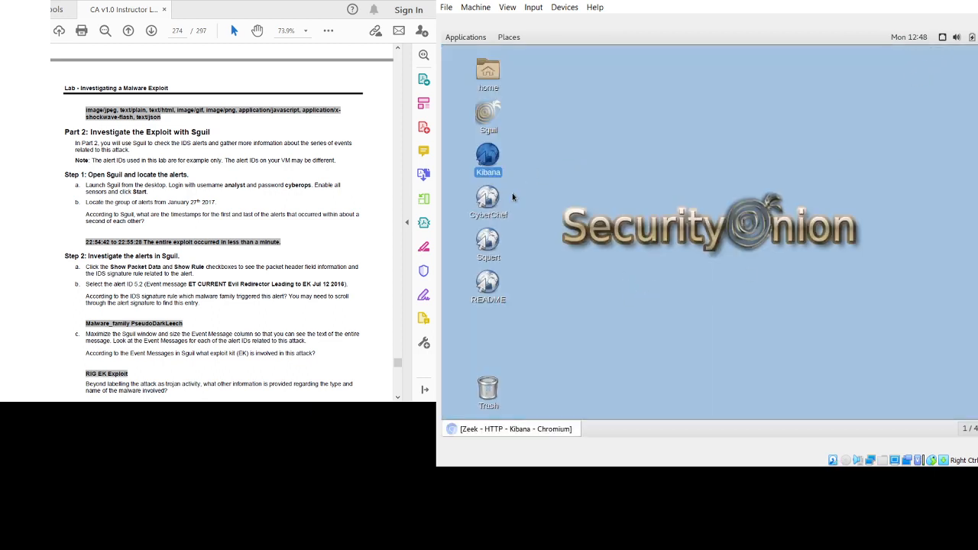
pyautogui.doubleClick(489, 117)
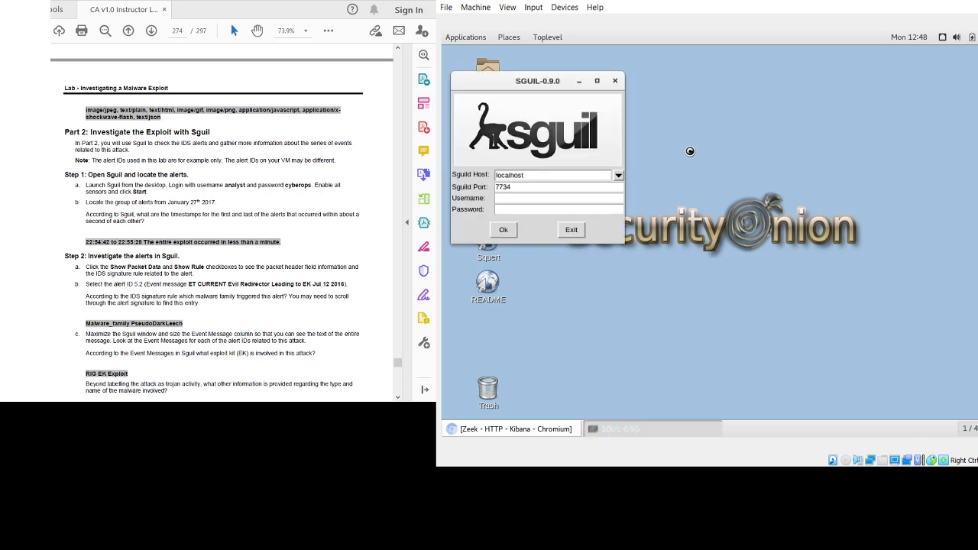
pyautogui.click(528, 198)
pyautogui.write('analyst')
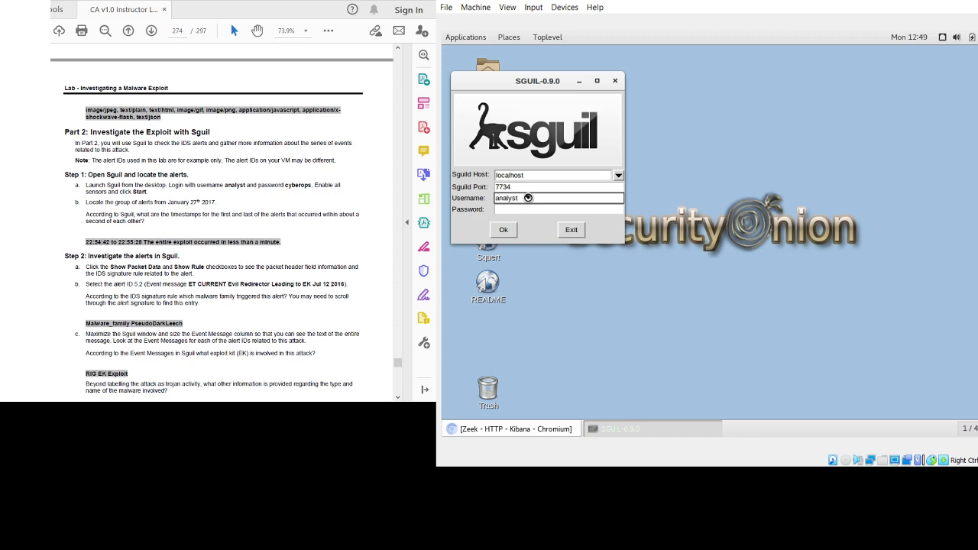
pyautogui.press('Tab')
pyautogui.write('cy')
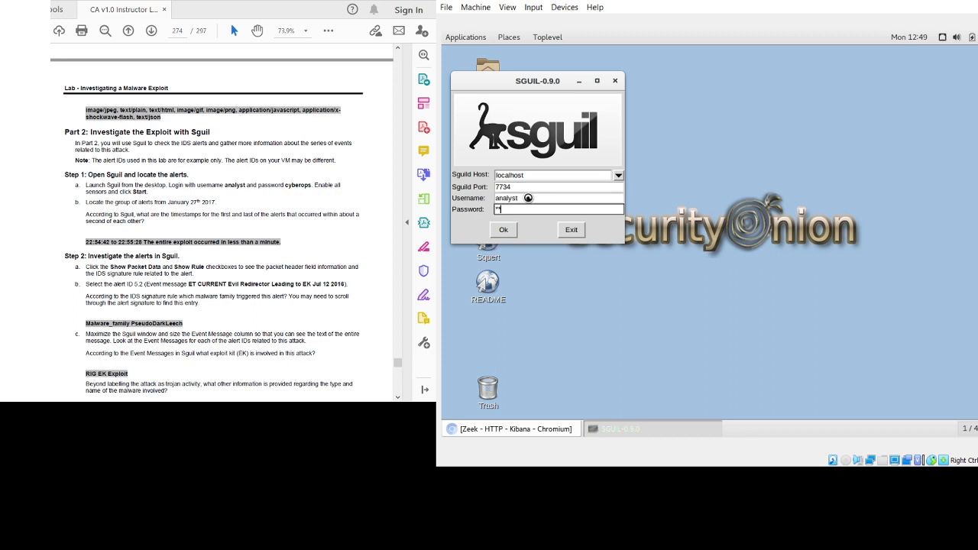
pyautogui.write('berops')
pyautogui.click(504, 230)
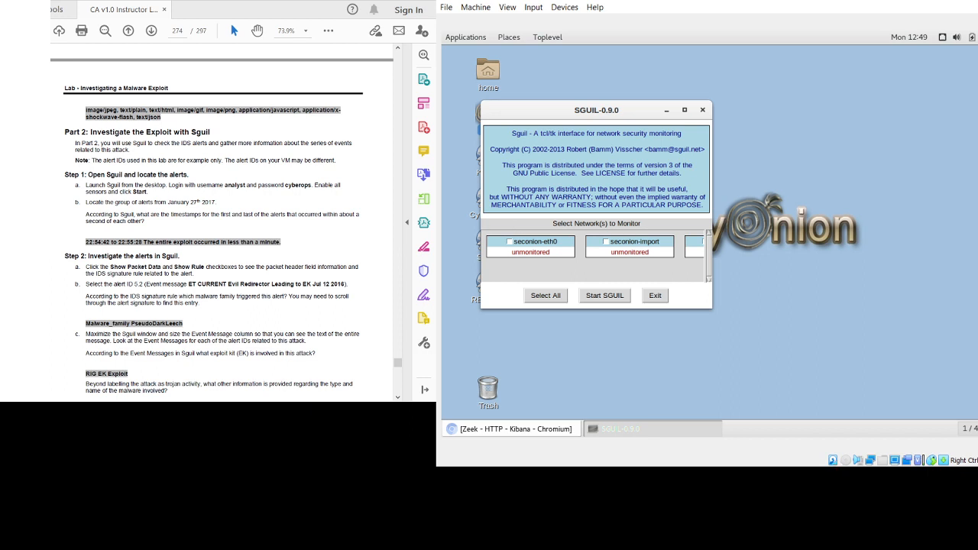
# - Select the seconion-eth0, seconion-import and seconion-ossec networks for monitoring and start Sguil
pyautogui.click(685, 110)
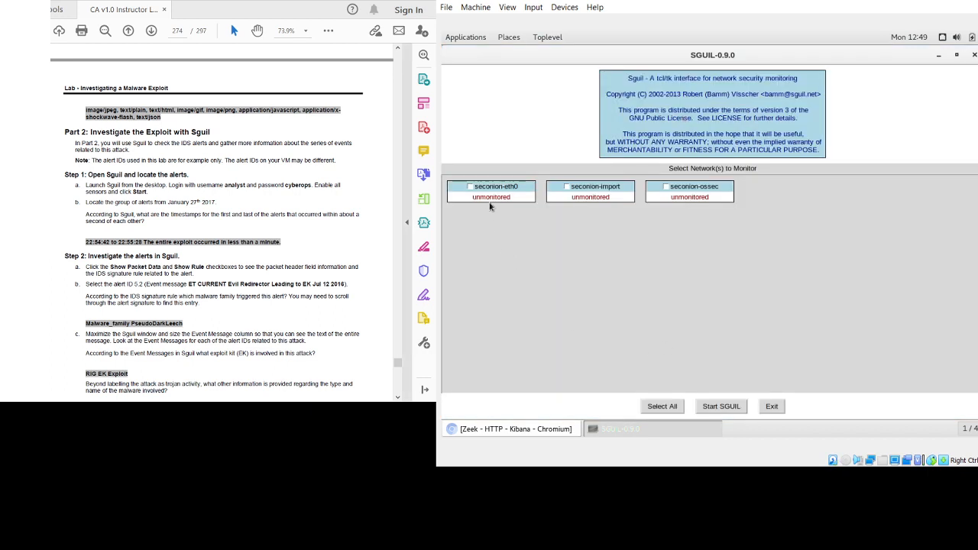
pyautogui.click(470, 187)
pyautogui.click(566, 187)
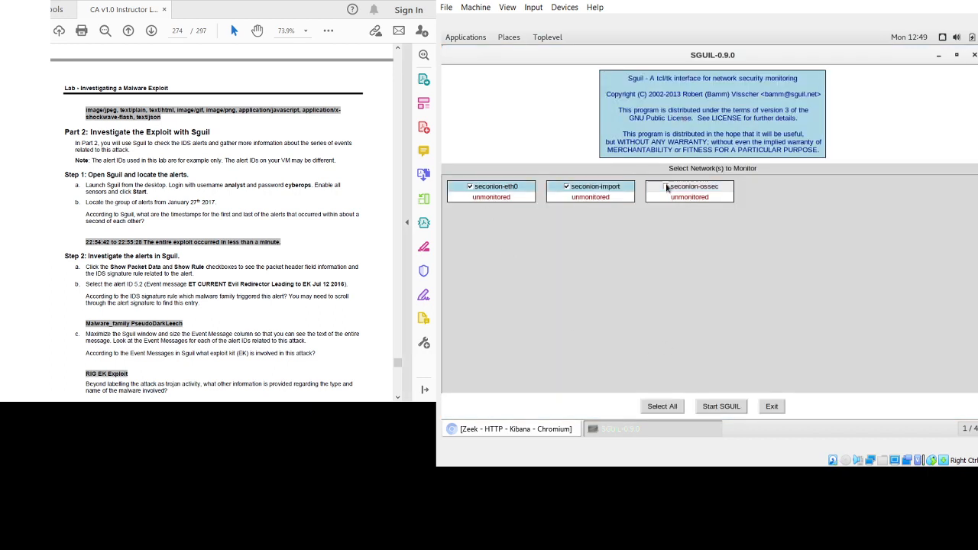
pyautogui.click(666, 187)
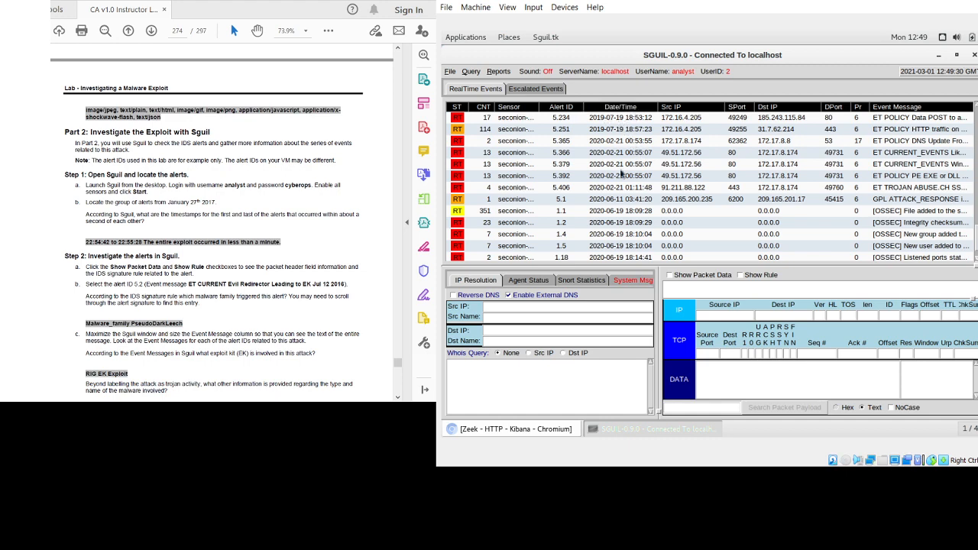
# - Locate the group of alerts from 2017-01-27 in the real-time events and read the lab's Step 2 instructions
pyautogui.scroll(-5, 623, 204)
pyautogui.scroll(5, 623, 205)
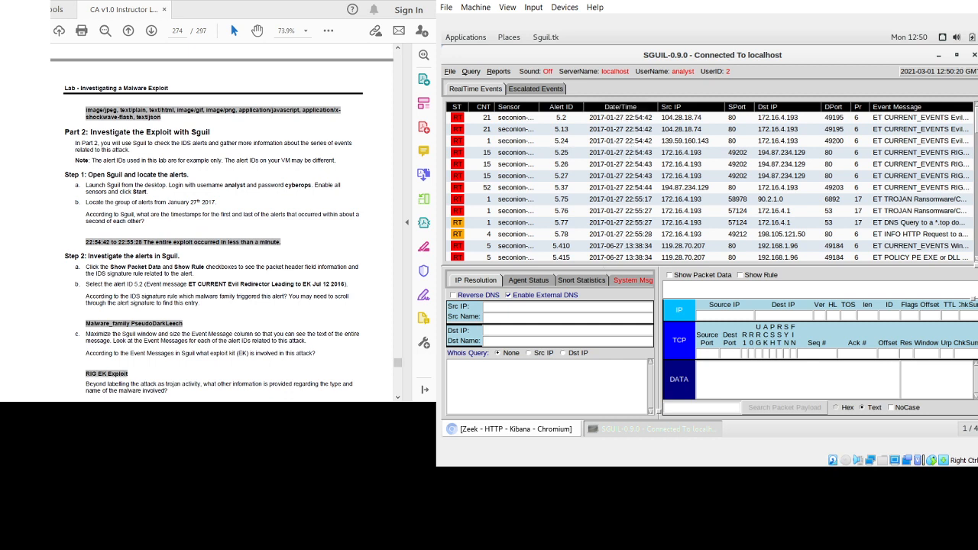
pyautogui.scroll(-4, 221, 222)
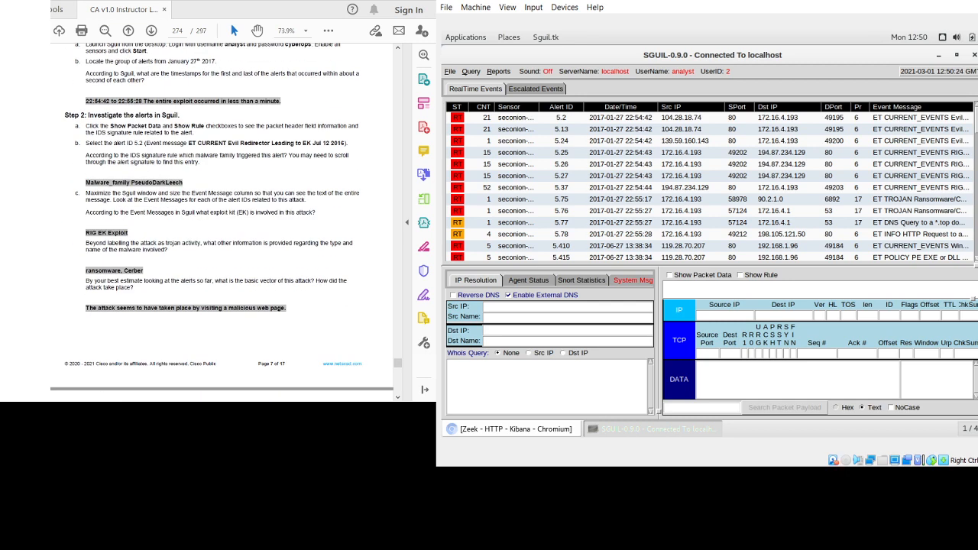
# - Show the packet data and rule for alert ID 5.2, enlarge the rule area and read the signature for its malware family
pyautogui.click(692, 277)
pyautogui.click(743, 277)
pyautogui.click(557, 119)
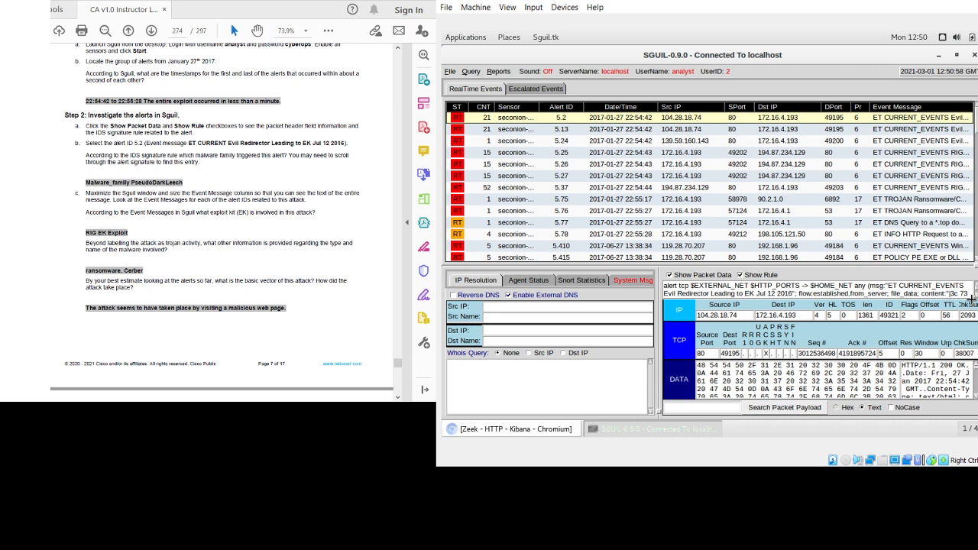
pyautogui.moveTo(973, 299); pyautogui.dragTo(966, 335)
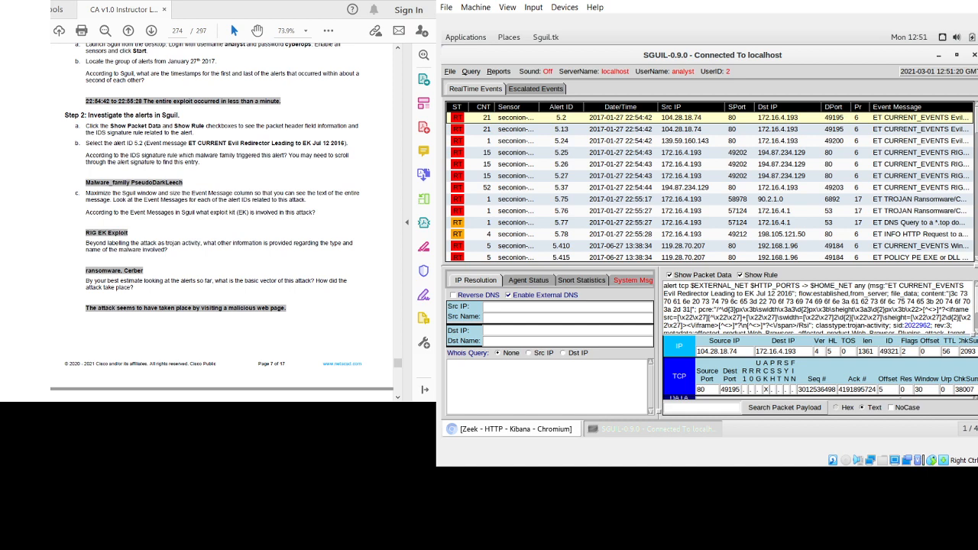
pyautogui.scroll(-3, 818, 305)
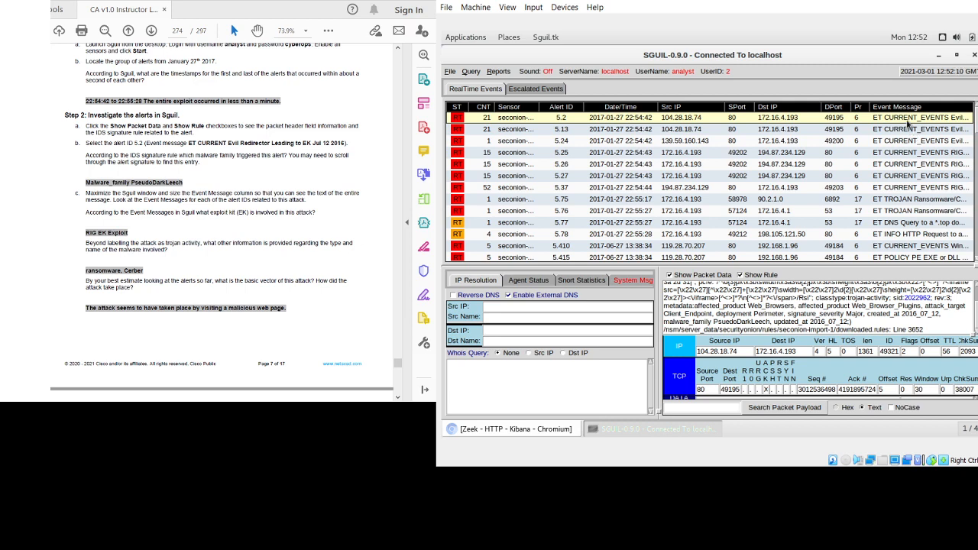
# - Narrow the Alert ID, Date/Time, Src IP and Dst IP columns so the full event messages can be read
pyautogui.rightClick(909, 124)
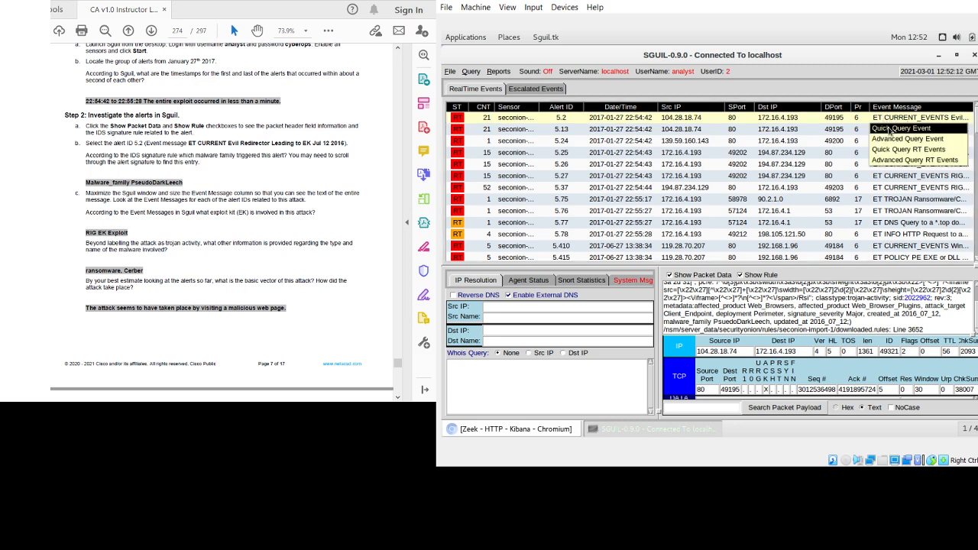
pyautogui.click(884, 119)
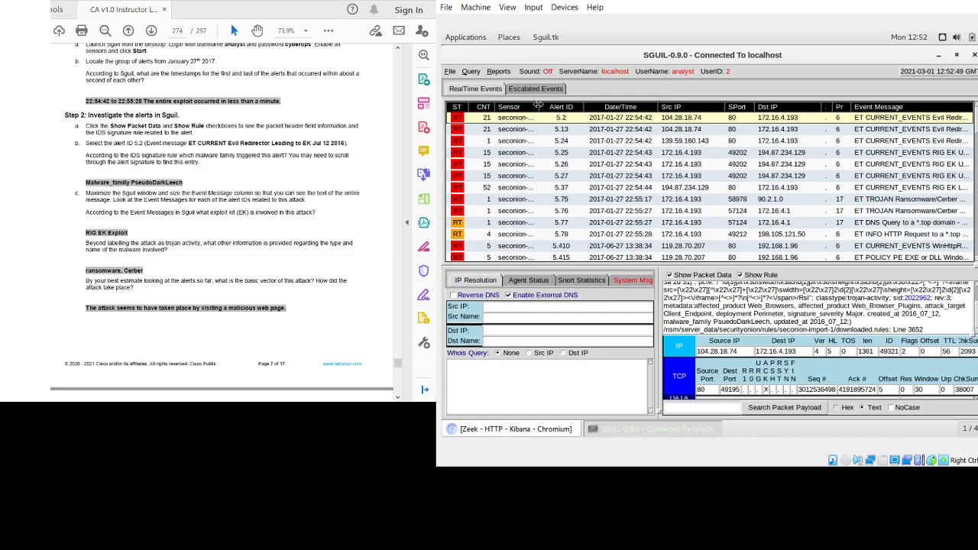
pyautogui.moveTo(540, 108); pyautogui.dragTo(527, 108)
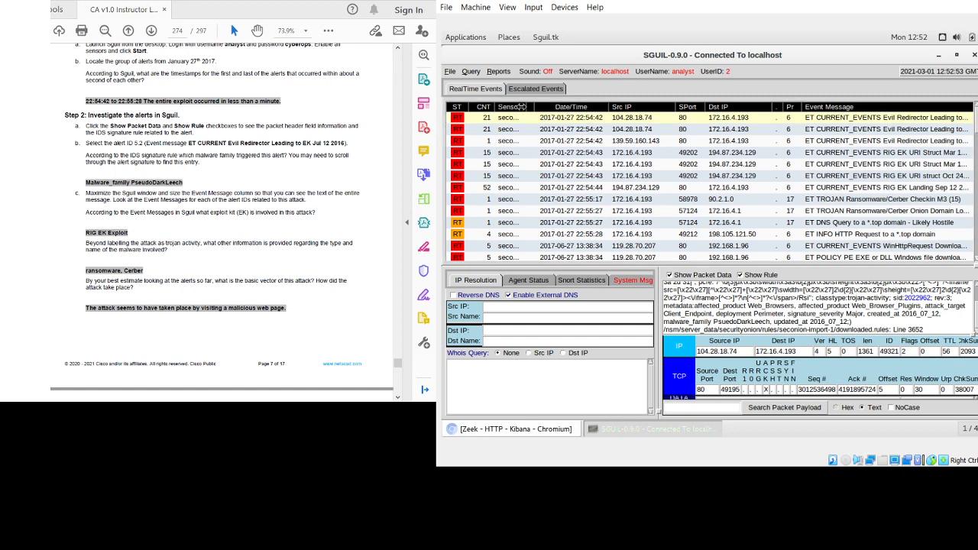
pyautogui.moveTo(607, 108); pyautogui.dragTo(562, 107)
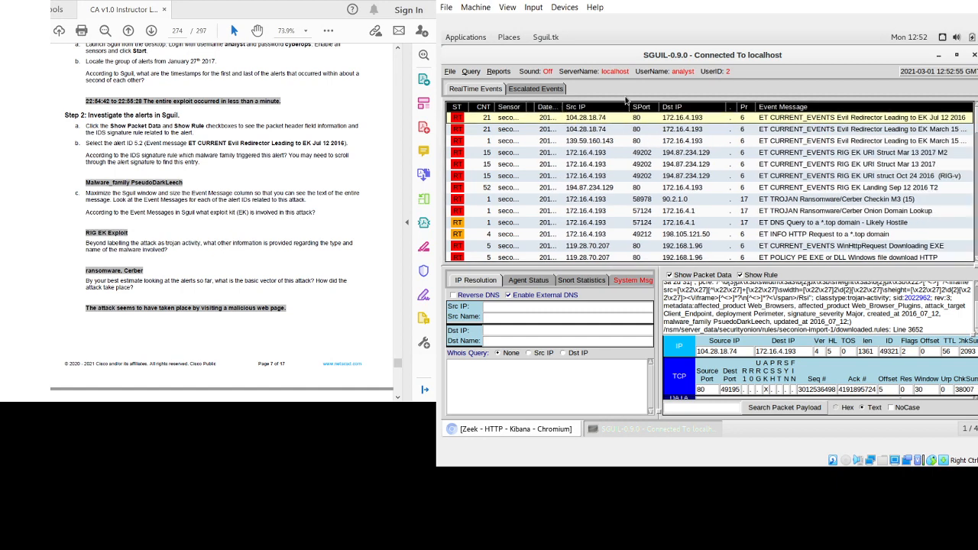
pyautogui.moveTo(629, 108); pyautogui.dragTo(569, 107)
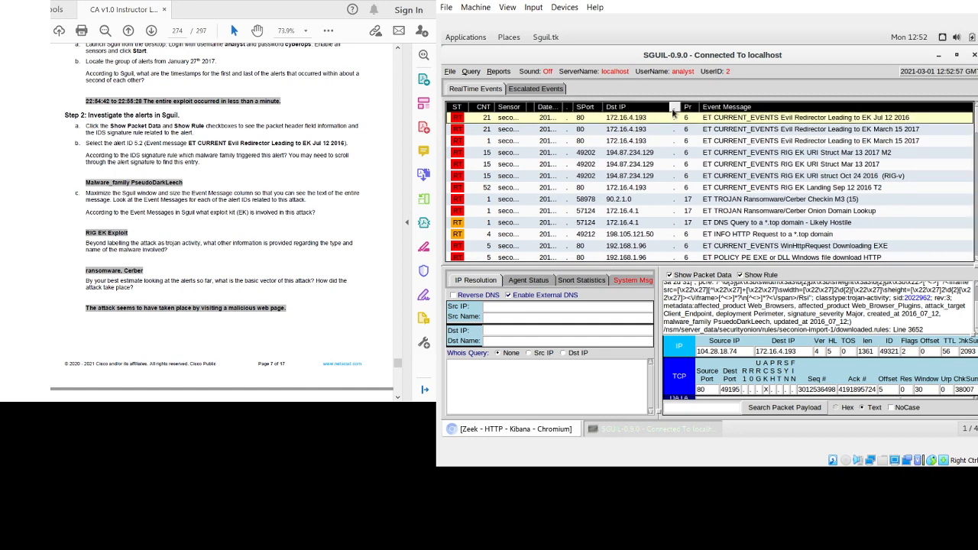
pyautogui.moveTo(671, 106); pyautogui.dragTo(633, 107)
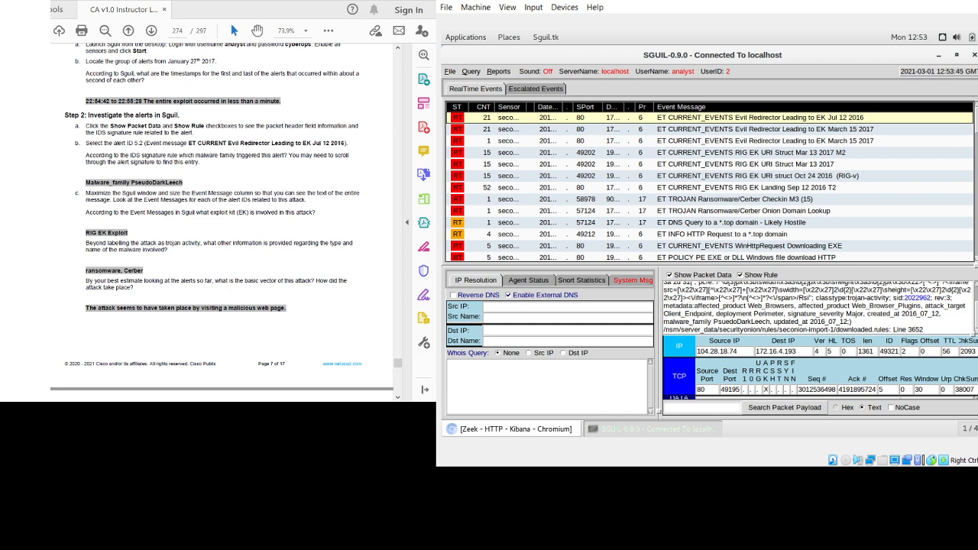
# - Read the lab's Step 3 on event transcripts and widen the DPort, Src IP and Alert ID columns in the alert list
pyautogui.scroll(-5, 221, 222)
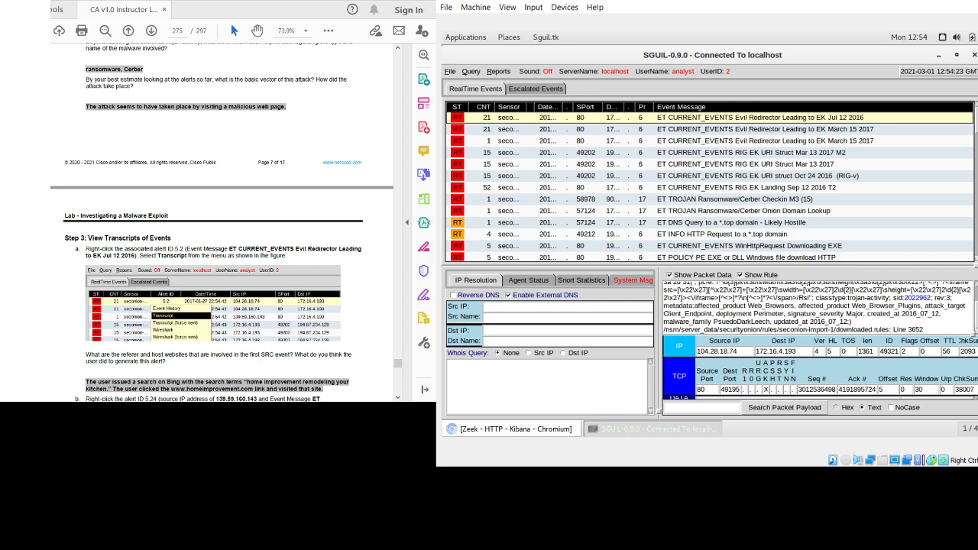
pyautogui.scroll(-5, 222, 222)
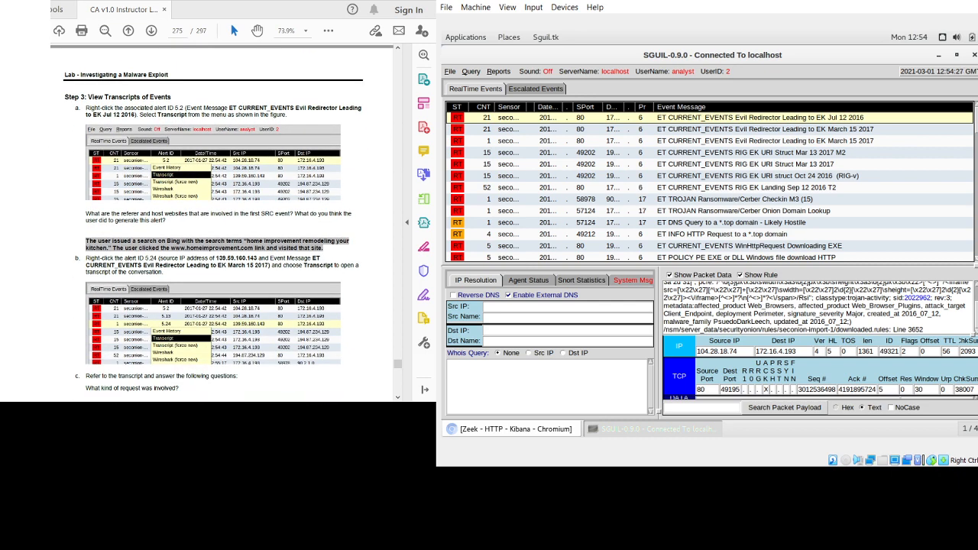
pyautogui.moveTo(636, 107); pyautogui.dragTo(692, 107)
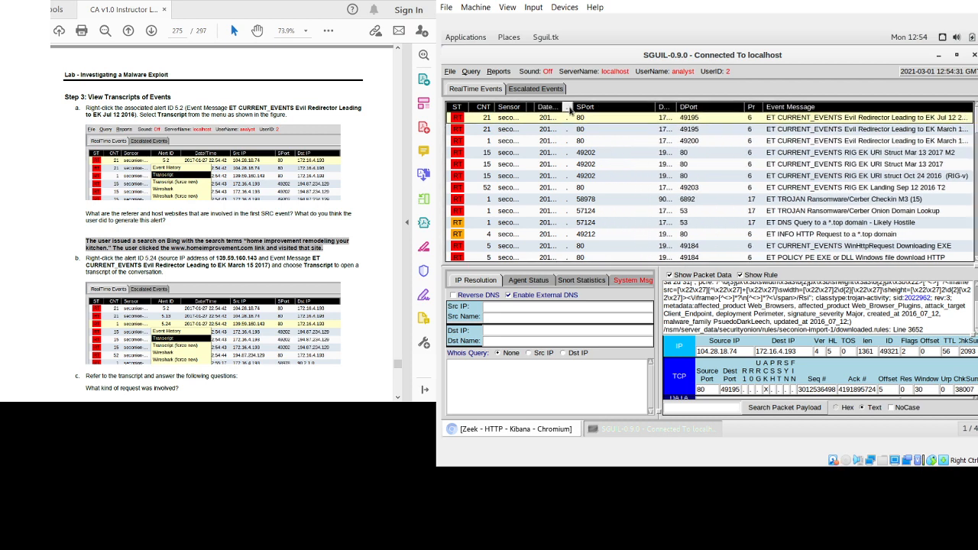
pyautogui.moveTo(574, 107); pyautogui.dragTo(669, 116)
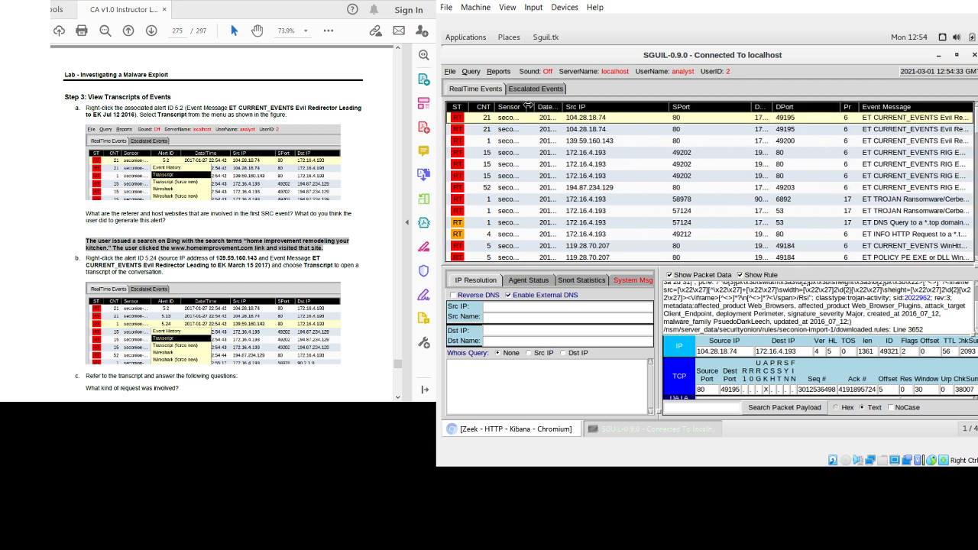
pyautogui.moveTo(537, 107); pyautogui.dragTo(606, 107)
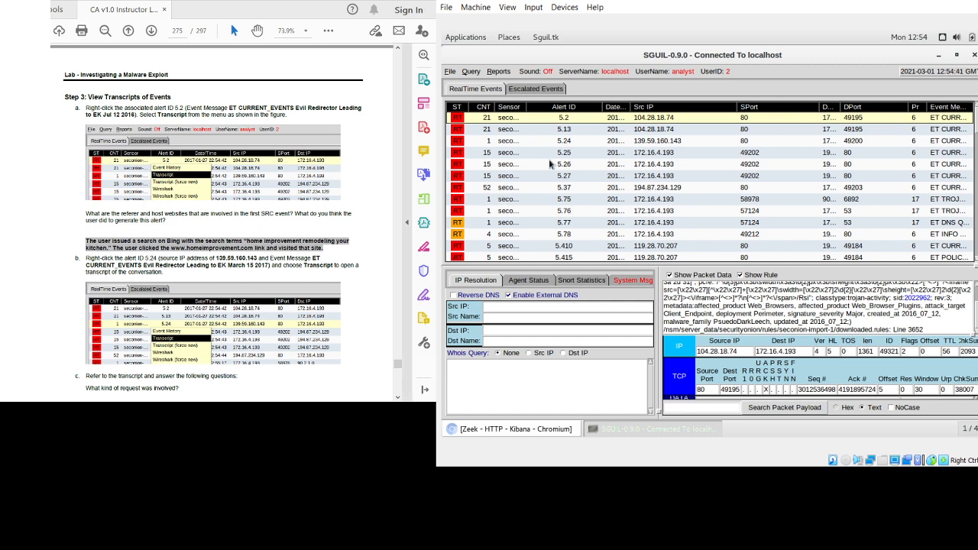
# - Open the transcript of alert ID 5.2, examine the referer and host in its first SRC event, and close it
pyautogui.rightClick(562, 121)
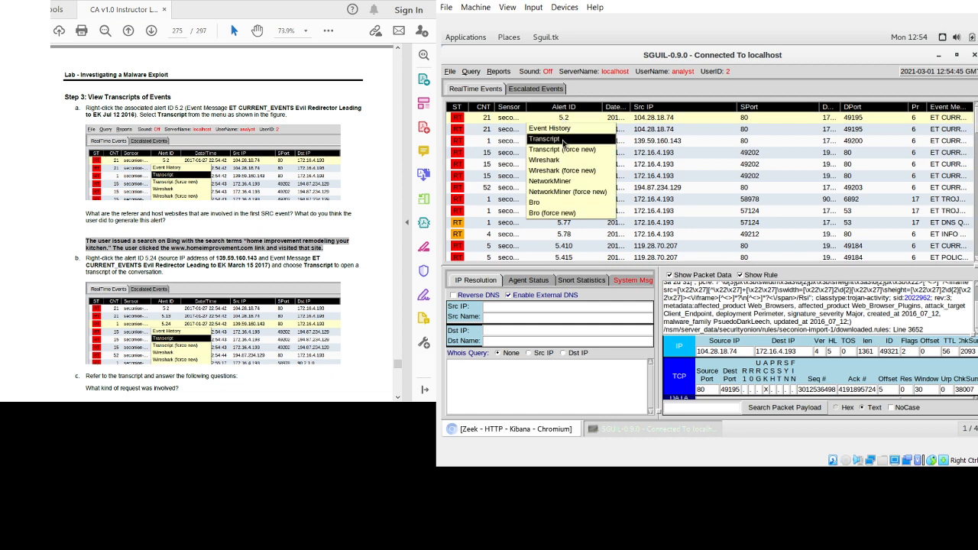
pyautogui.click(563, 141)
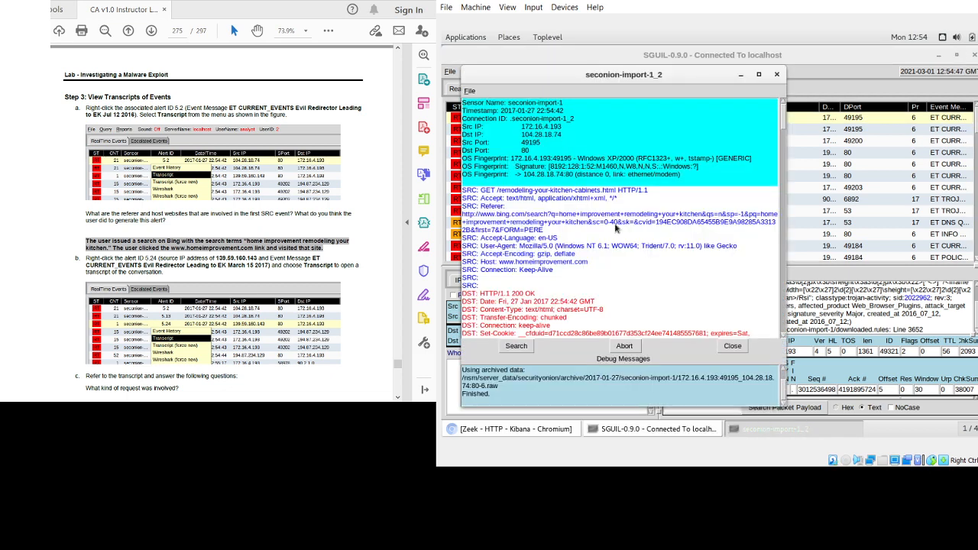
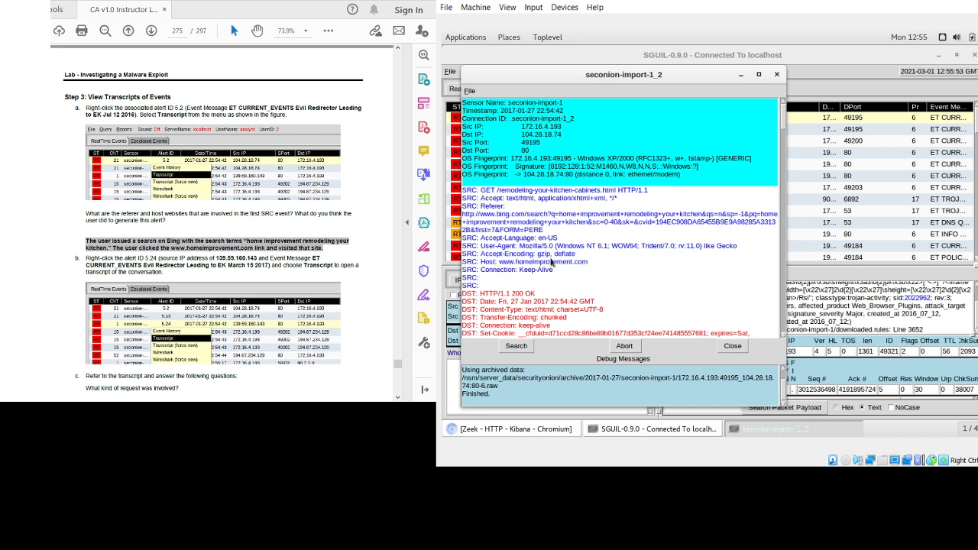
pyautogui.click(777, 74)
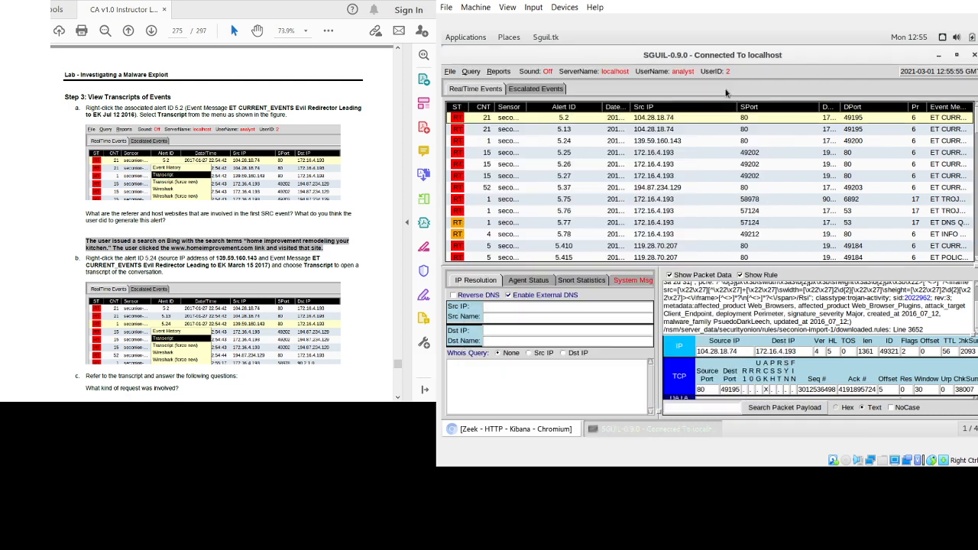
# - Open the transcript of alert ID 5.24 to examine its request type, requested file, referer and host
pyautogui.scroll(-3, 222, 221)
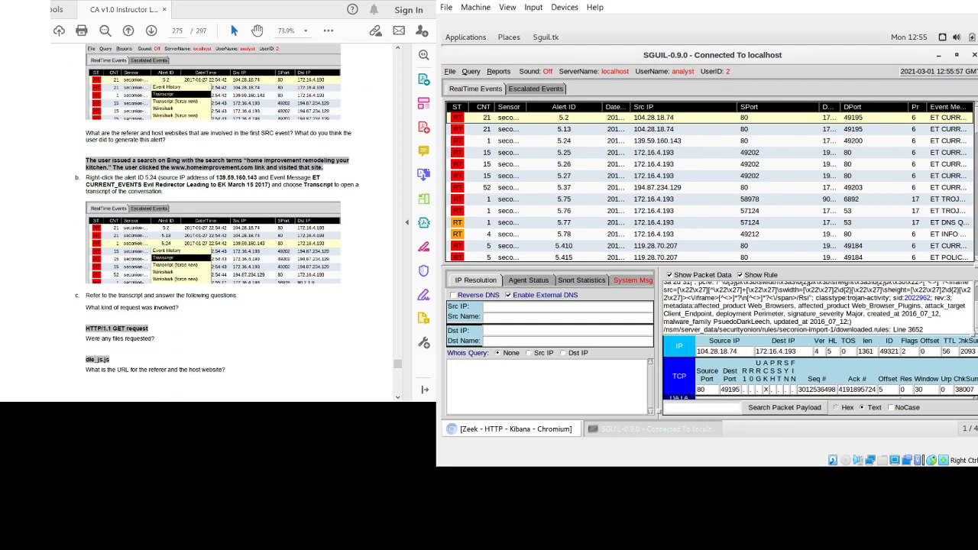
pyautogui.rightClick(566, 142)
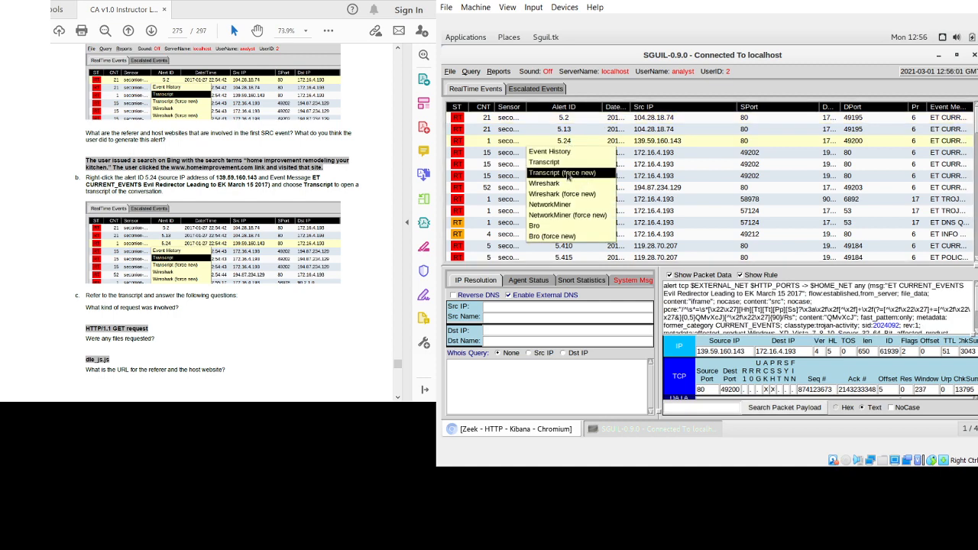
pyautogui.click(544, 162)
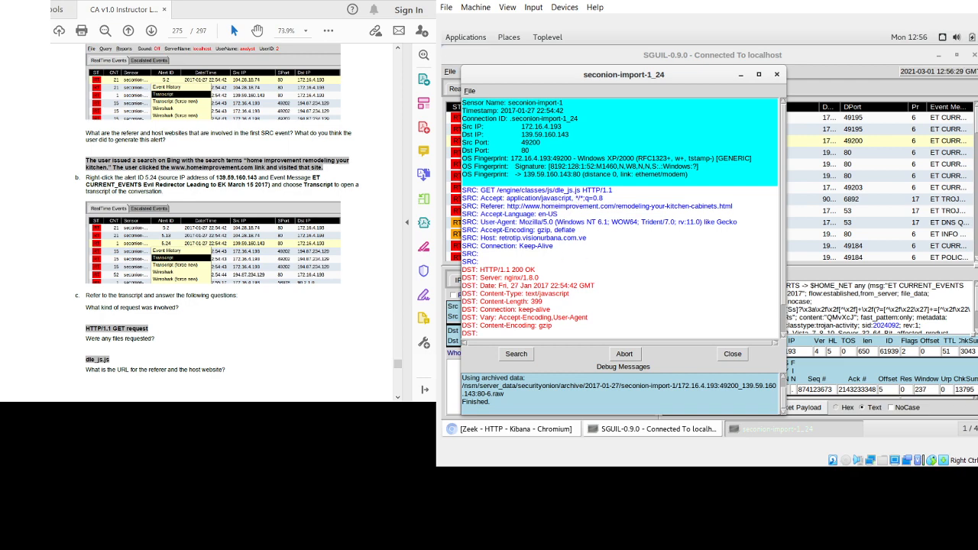
# - Check the lab's remaining questions on alert ID 5.24 against its transcript, including the referer, host and content encoding, and close the transcript
pyautogui.scroll(-3, 222, 222)
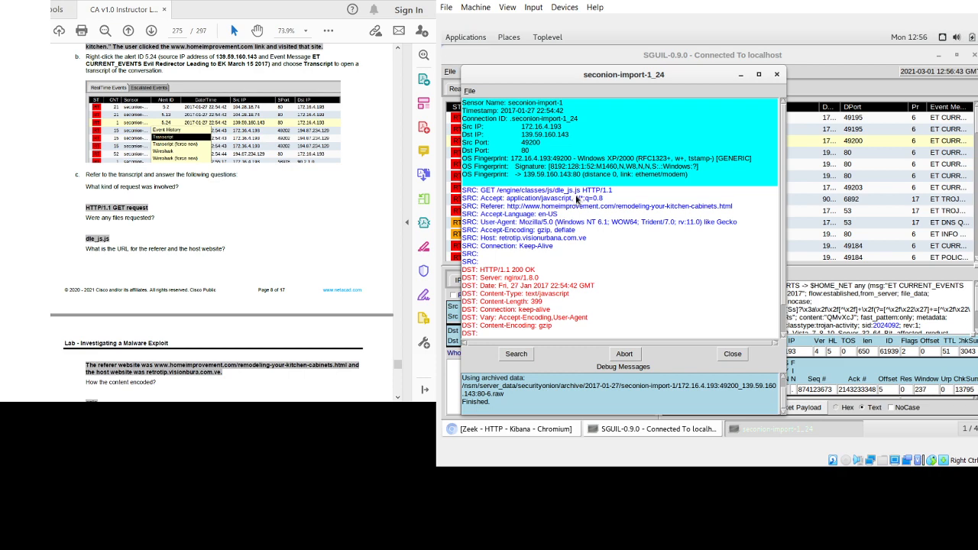
pyautogui.scroll(-3, 221, 222)
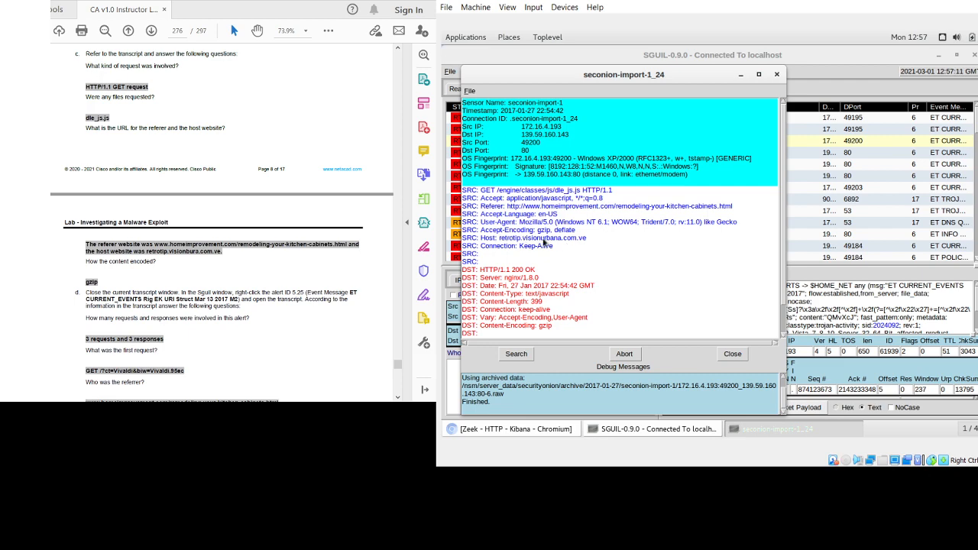
pyautogui.scroll(-2, 223, 229)
pyautogui.scroll(-2, 223, 229)
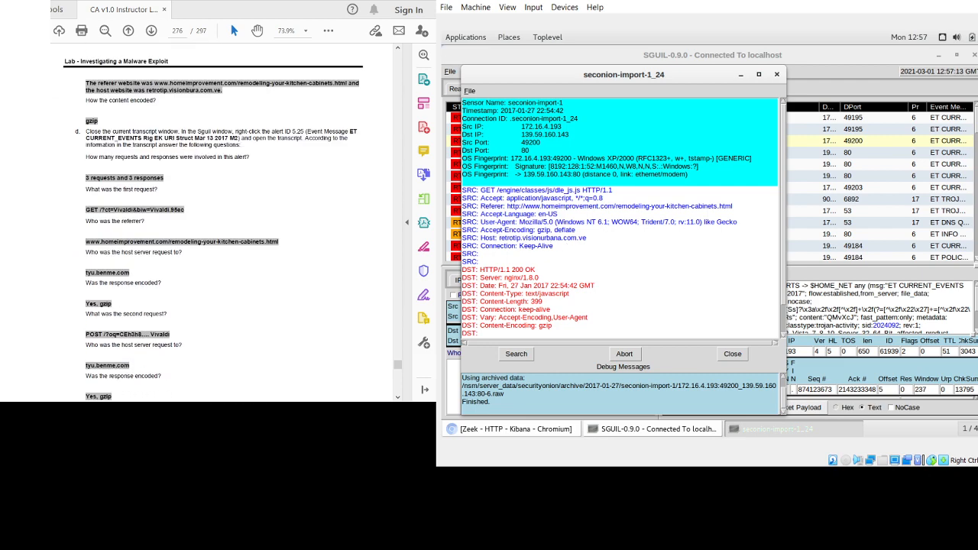
pyautogui.click(777, 75)
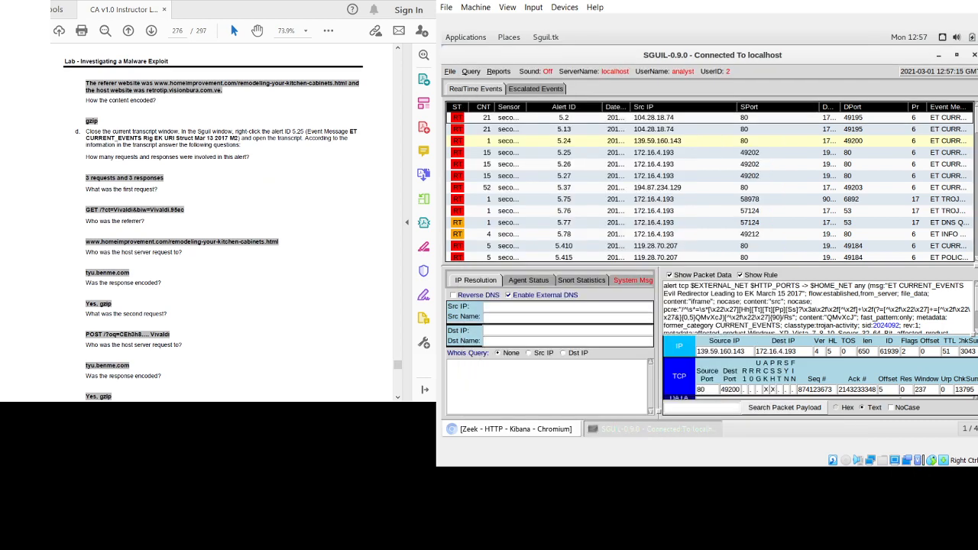
# - Open the transcript of alert ID 5.25 and skim its first requests and responses
pyautogui.rightClick(570, 156)
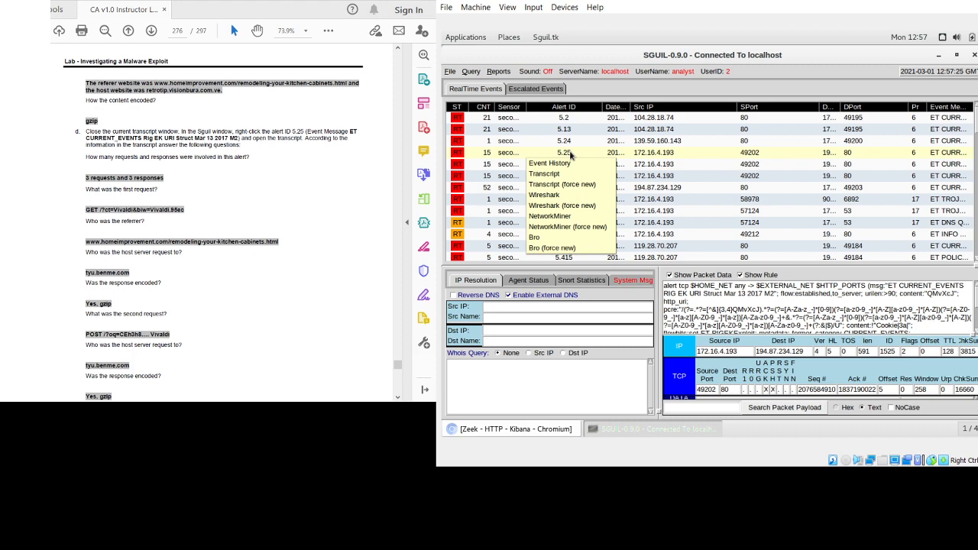
pyautogui.click(560, 174)
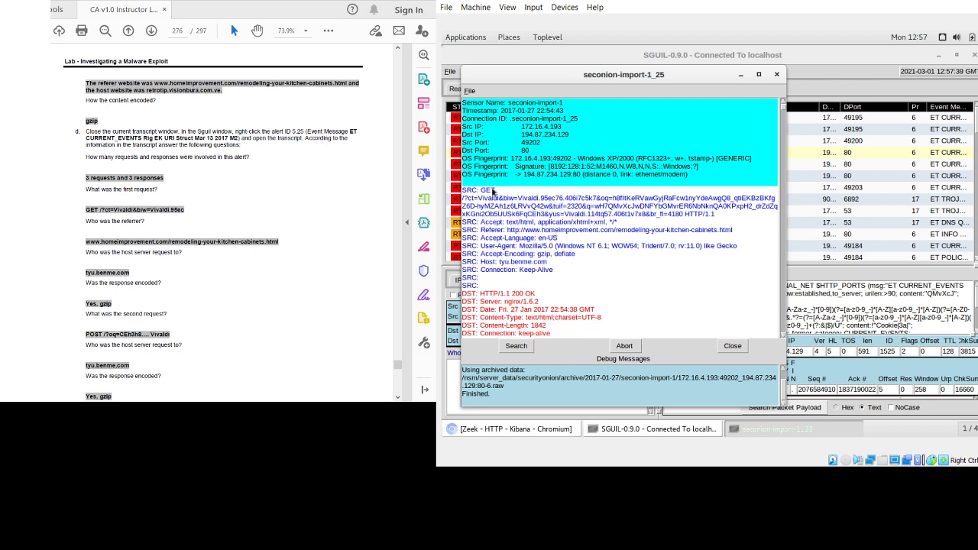
pyautogui.scroll(-3, 479, 302)
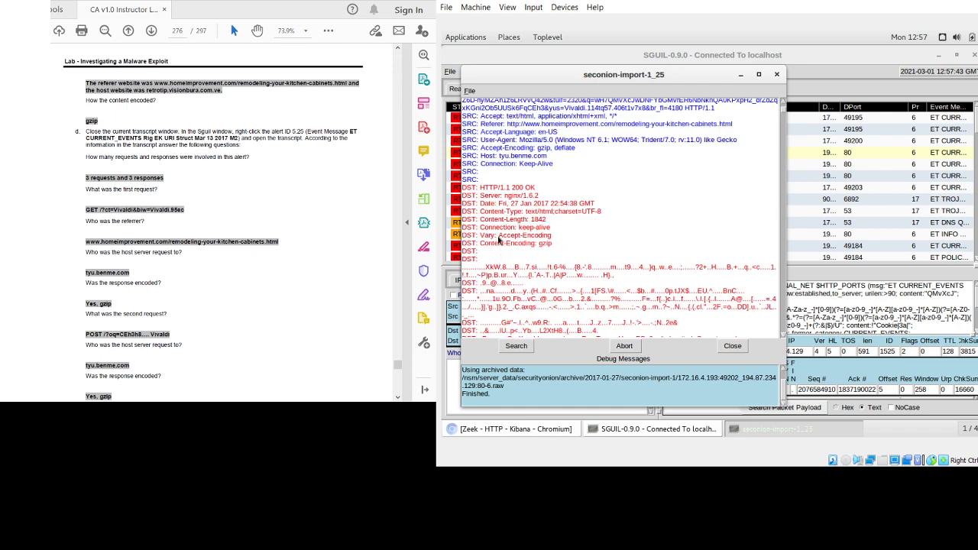
pyautogui.scroll(-2, 501, 254)
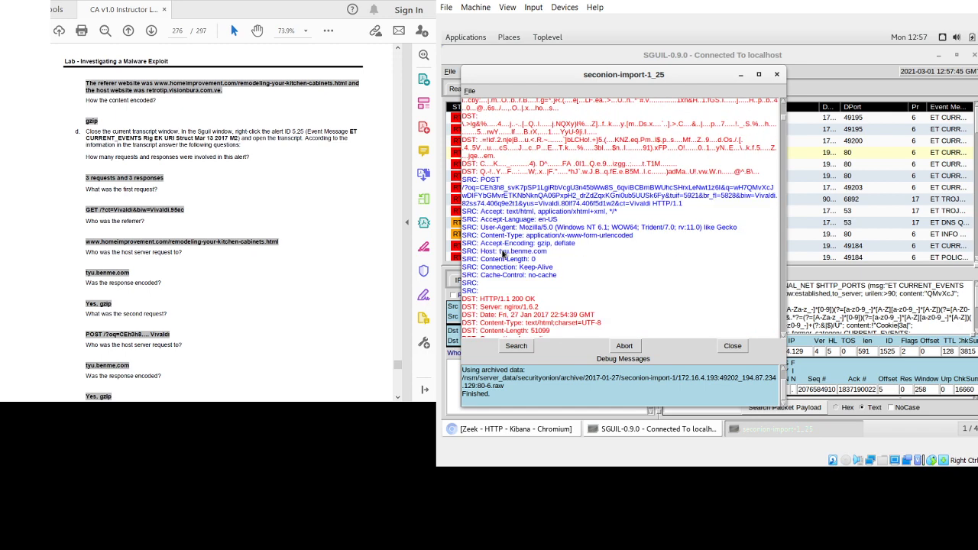
pyautogui.scroll(-2, 517, 254)
pyautogui.scroll(10, 517, 254)
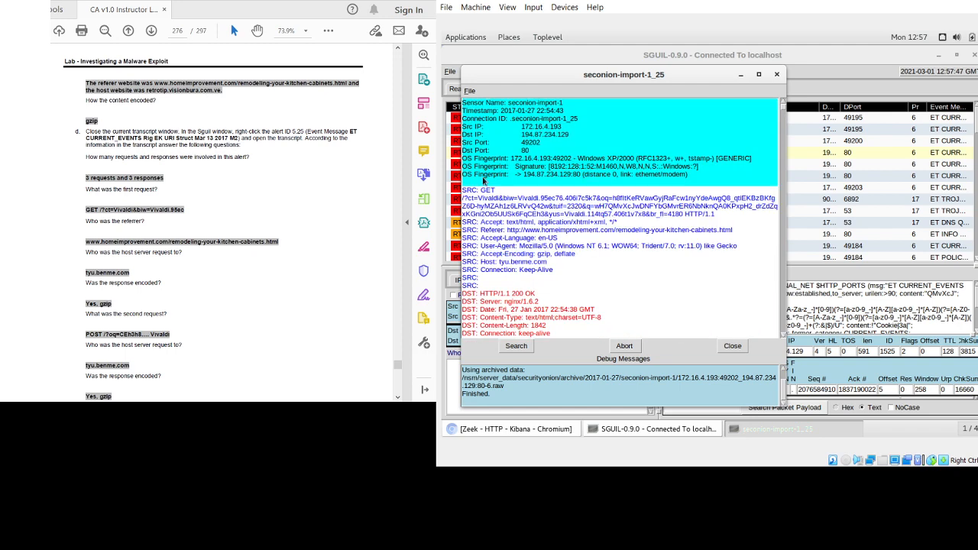
# - Go through the whole alert 5.25 transcript to count its requests and responses, and return to its beginning
pyautogui.scroll(-8, 517, 256)
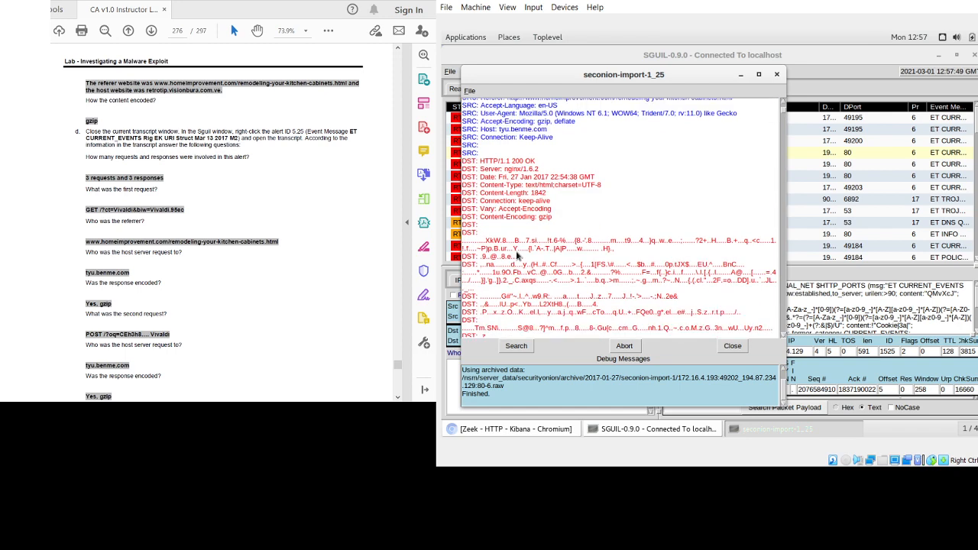
pyautogui.scroll(-3, 510, 226)
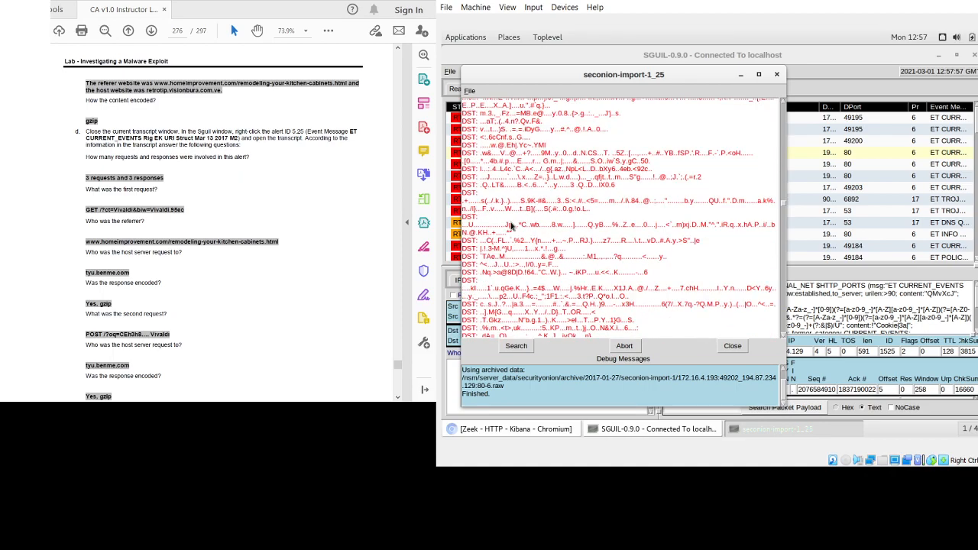
pyautogui.scroll(-5, 512, 226)
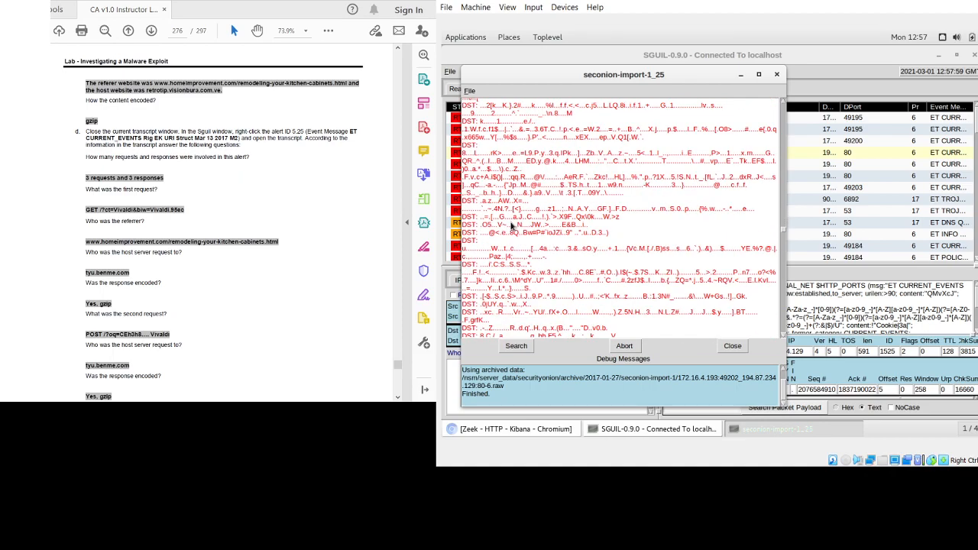
pyautogui.scroll(-6, 512, 225)
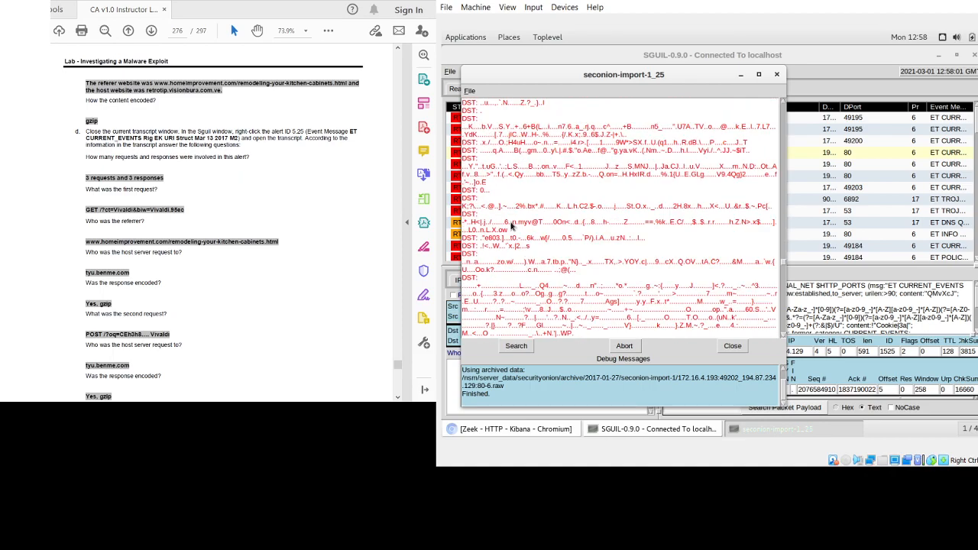
pyautogui.scroll(-3, 512, 226)
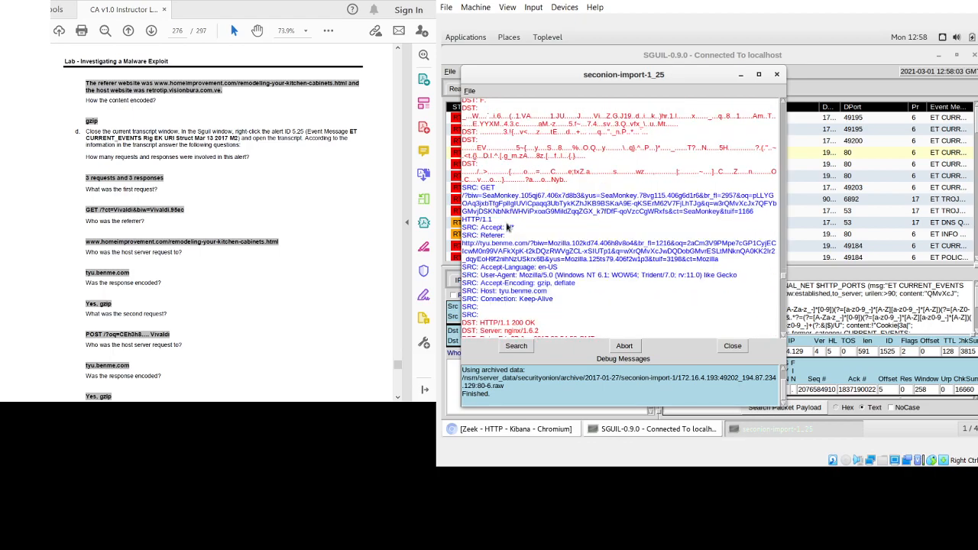
pyautogui.scroll(-8, 510, 227)
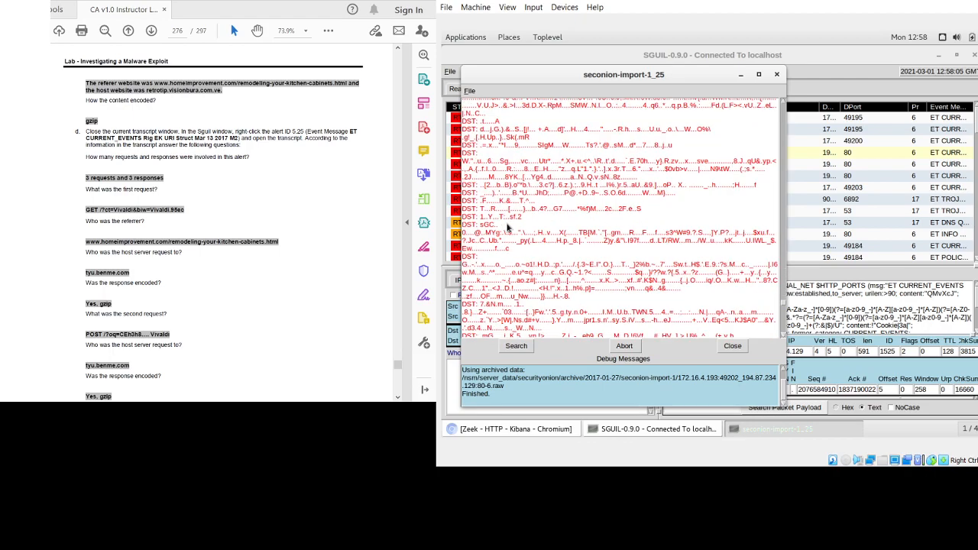
pyautogui.scroll(-10, 507, 227)
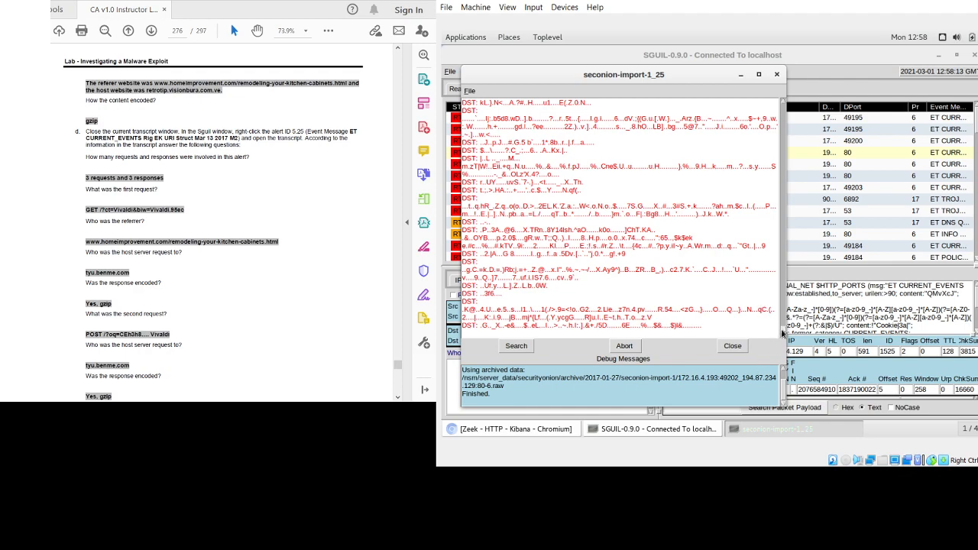
pyautogui.moveTo(783, 333); pyautogui.dragTo(779, 101)
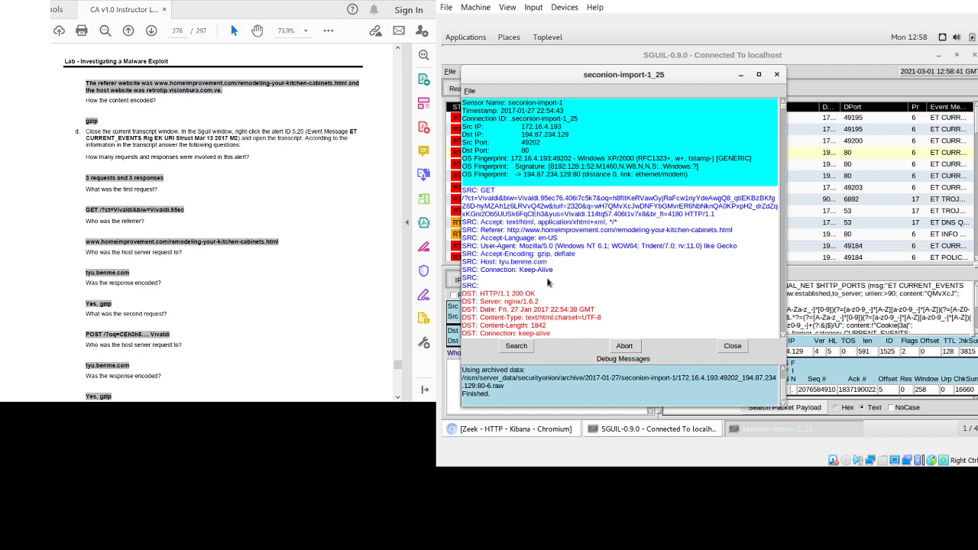
# - Read the lab's further request questions and examine the second and third requests in the 5.25 transcript for host, encoding and referer
pyautogui.scroll(-2, 222, 229)
pyautogui.scroll(-3, 222, 229)
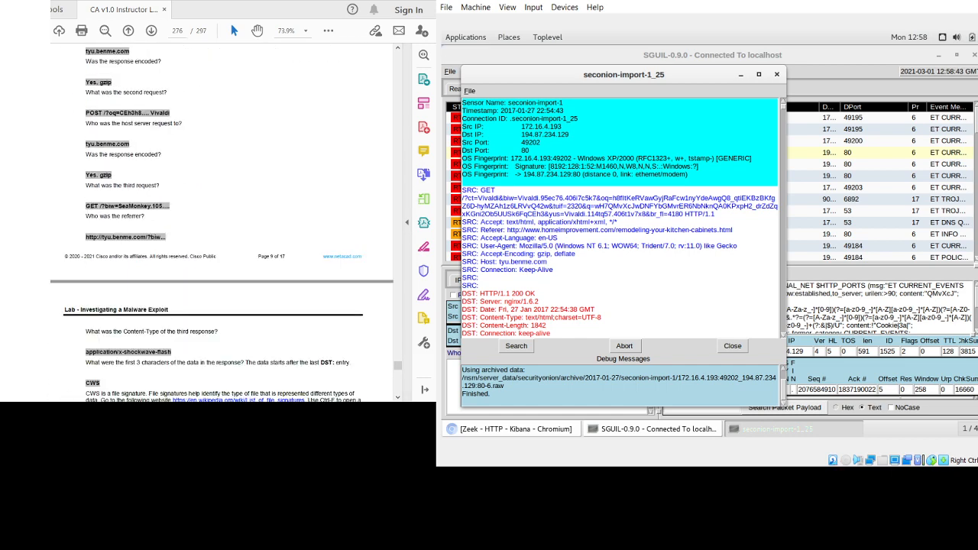
pyautogui.scroll(-10, 577, 250)
pyautogui.scroll(-7, 577, 250)
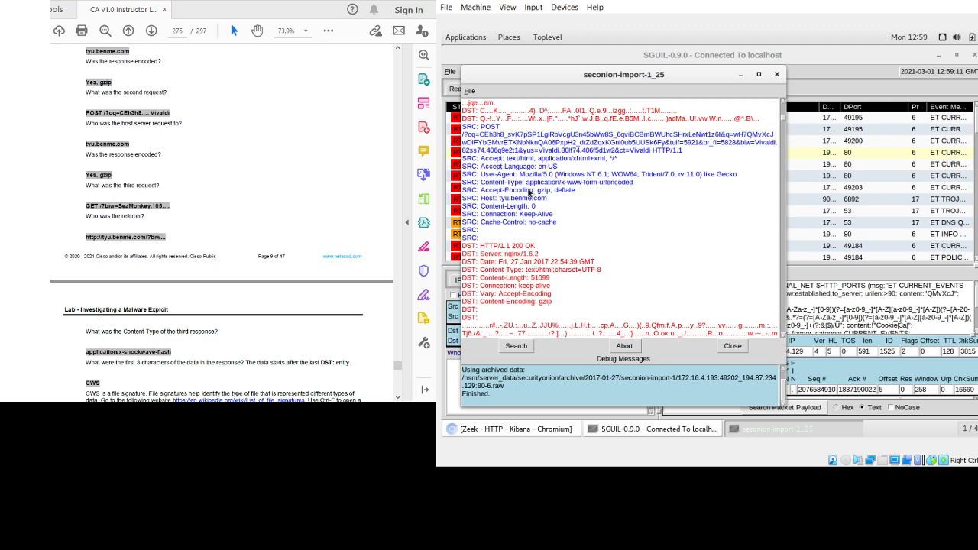
pyautogui.scroll(-10, 582, 279)
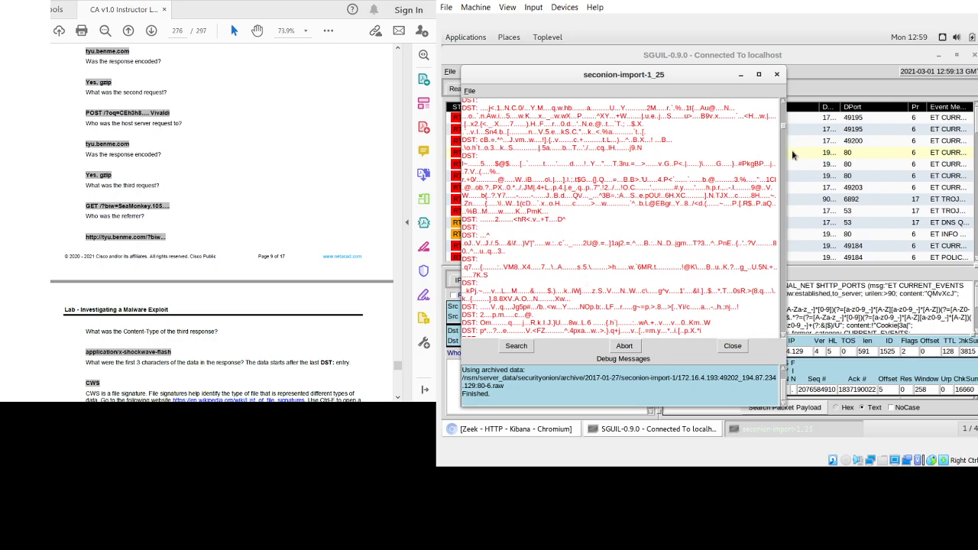
pyautogui.moveTo(784, 125); pyautogui.dragTo(778, 278)
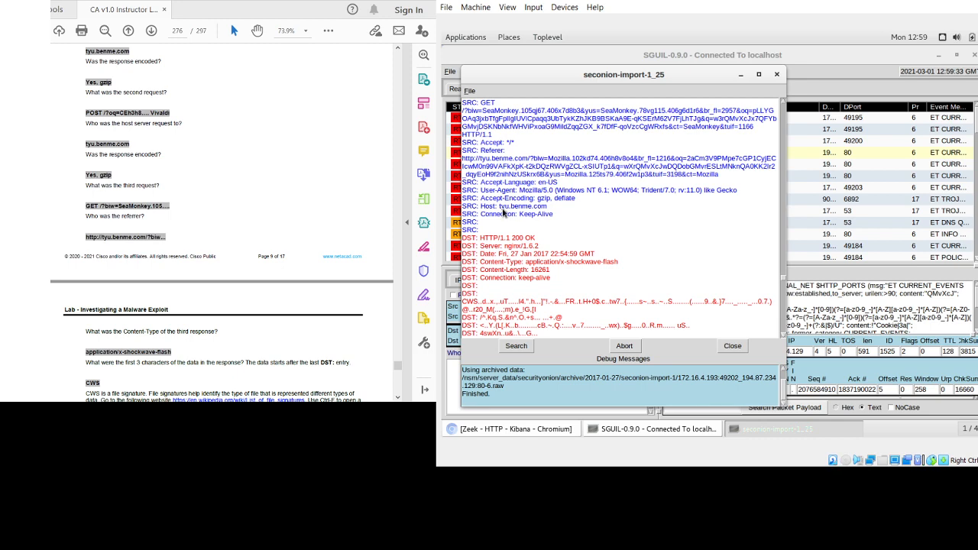
# - Examine the third response's content type and first data characters, and select the file signatures Wikipedia address in the lab document
pyautogui.scroll(-5, 222, 230)
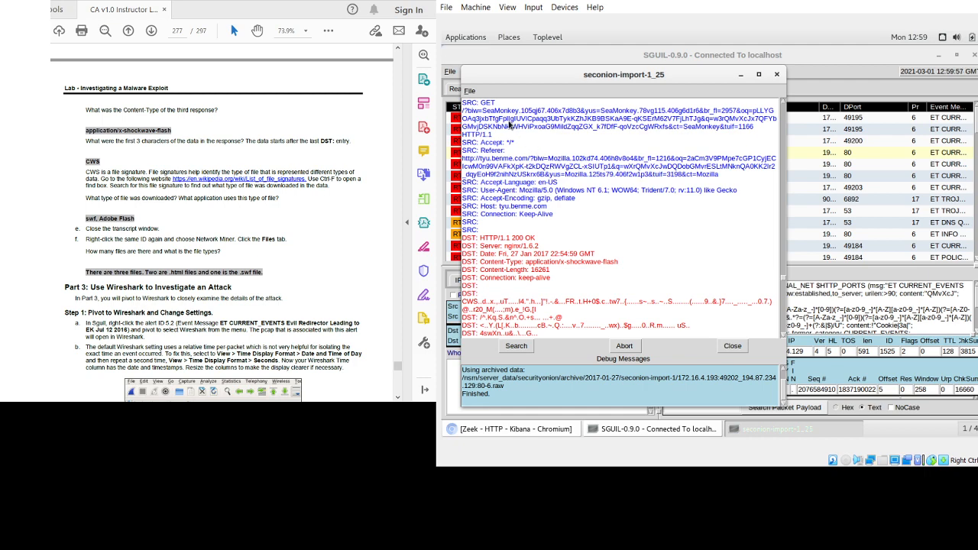
pyautogui.scroll(-2, 504, 278)
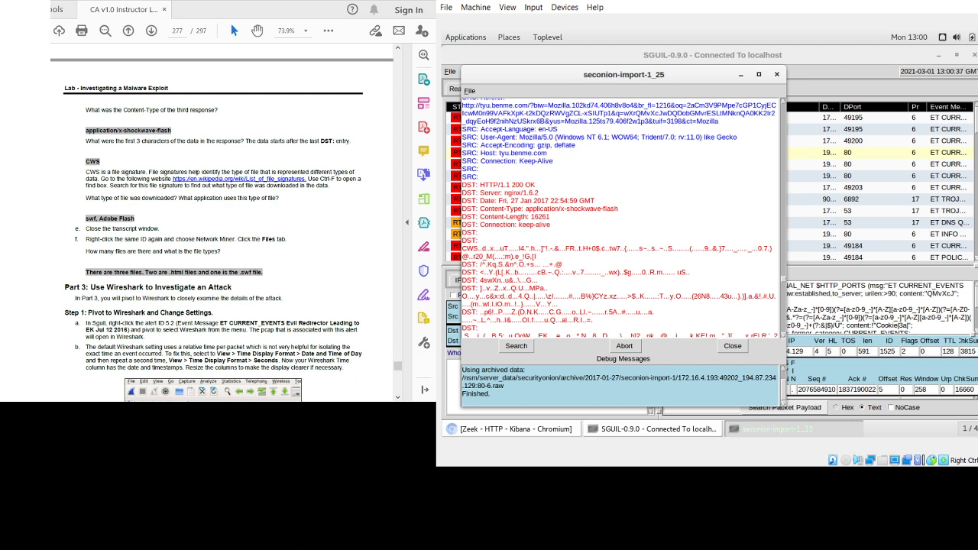
pyautogui.moveTo(331, 186); pyautogui.dragTo(173, 180)
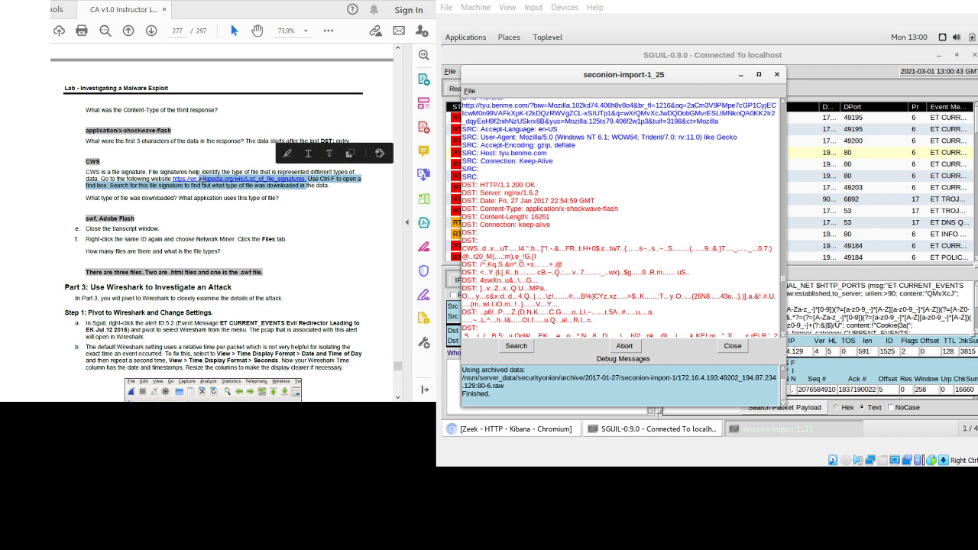
pyautogui.click(205, 224)
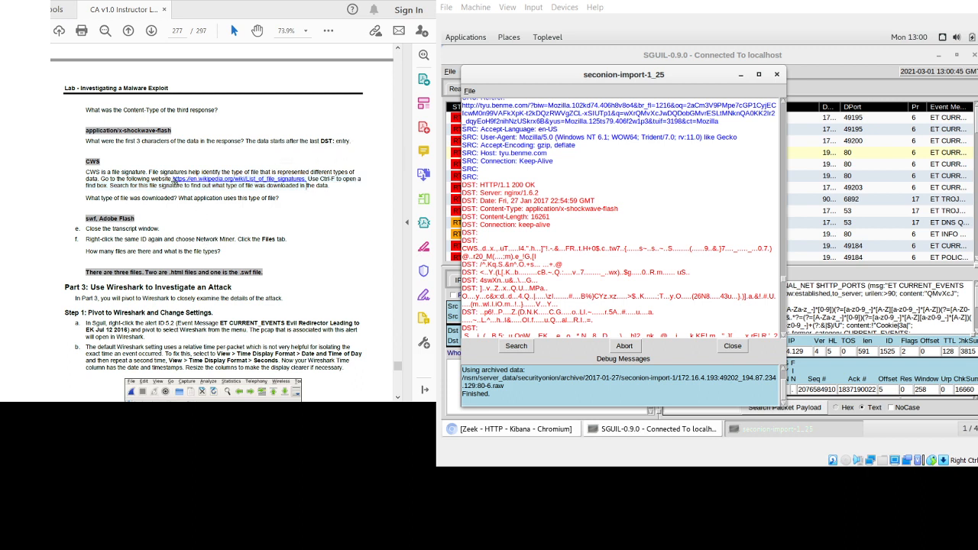
pyautogui.moveTo(172, 179); pyautogui.dragTo(305, 180)
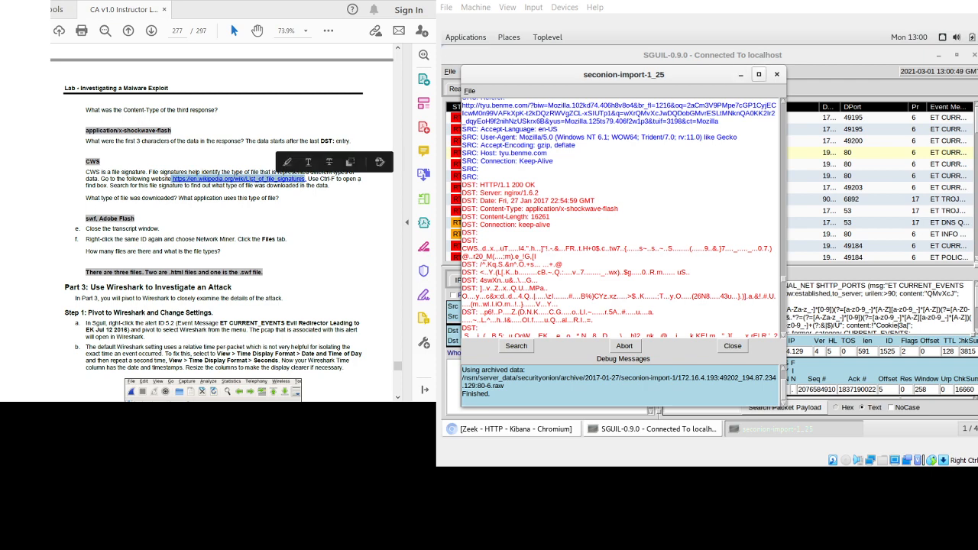
# - Minimise the transcript, switch to the Chromium browser's "tyu.benme.com" search tab and activate its address field
pyautogui.click(777, 75)
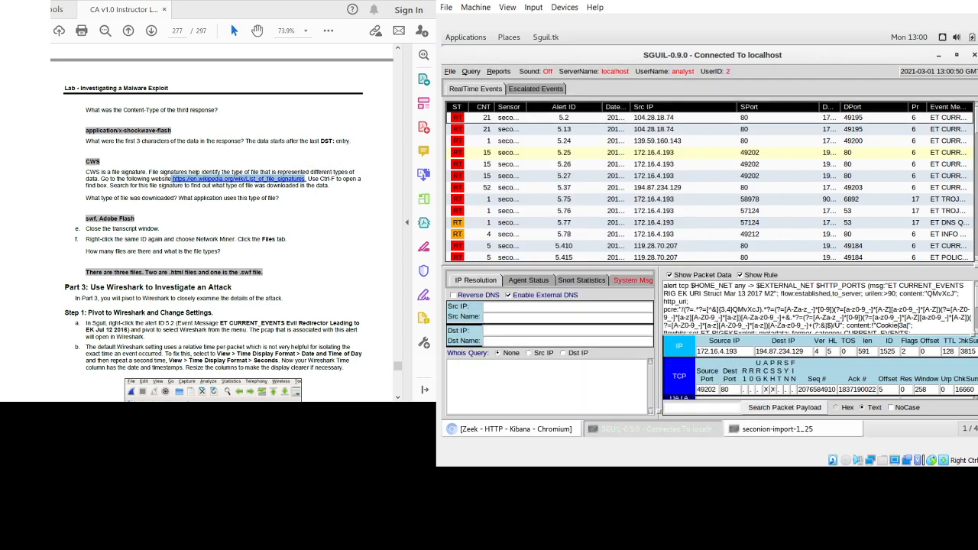
pyautogui.click(513, 430)
pyautogui.click(741, 74)
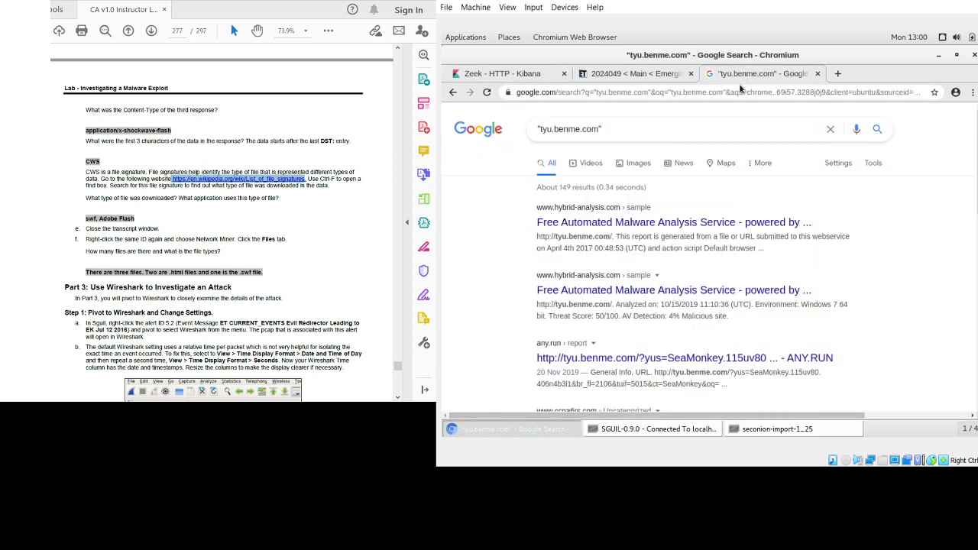
pyautogui.click(739, 92)
pyautogui.write('tyu.benme.com')
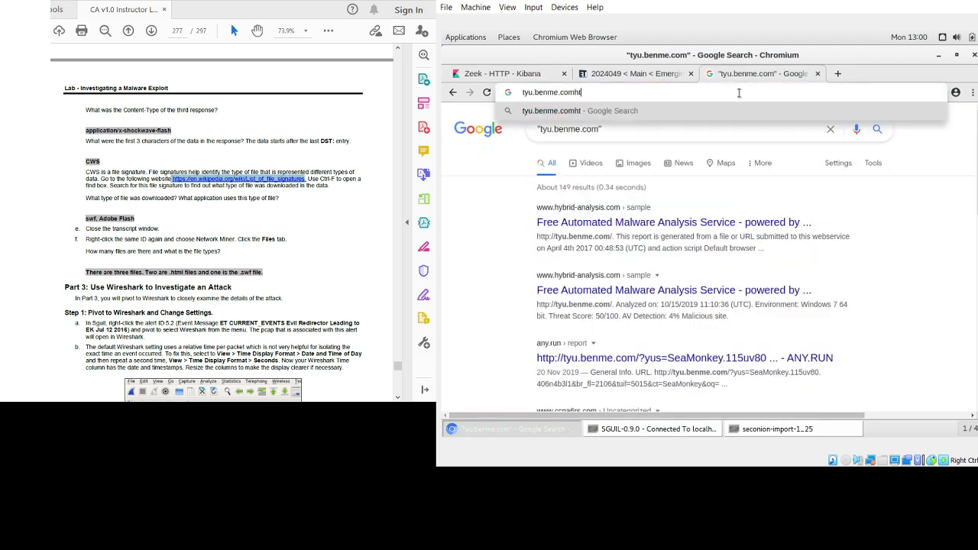
pyautogui.press('BackSpace')
pyautogui.press('BackSpace')
pyautogui.press('BackSpace')
pyautogui.press('BackSpace')
pyautogui.press('BackSpace')
pyautogui.press('BackSpace')
pyautogui.press('BackSpace')
pyautogui.press('BackSpace')
pyautogui.press('BackSpace')
pyautogui.press('BackSpace')
pyautogui.press('BackSpace')
pyautogui.press('BackSpace')
pyautogui.press('BackSpace')
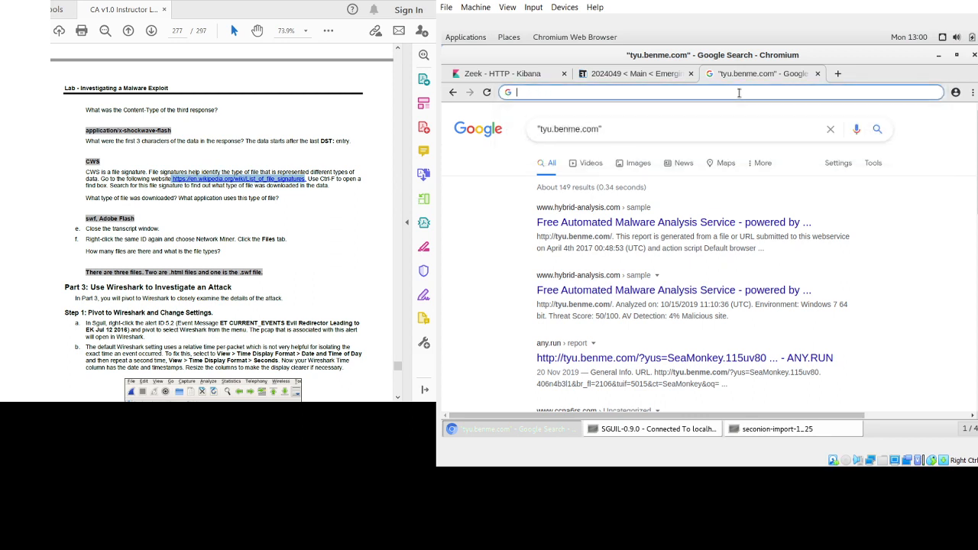
pyautogui.write('https')
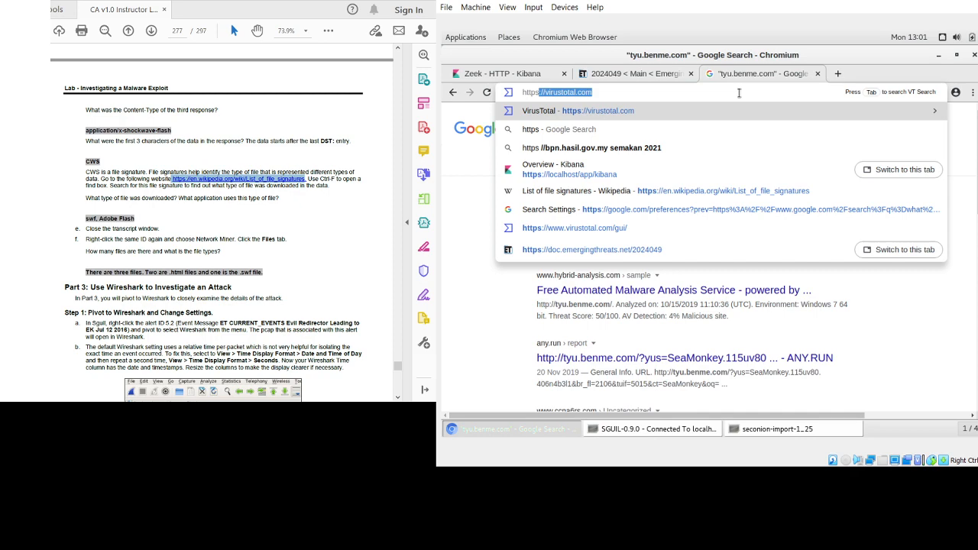
pyautogui.press('Down')
pyautogui.press('Down')
pyautogui.press('Down')
pyautogui.press('Down')
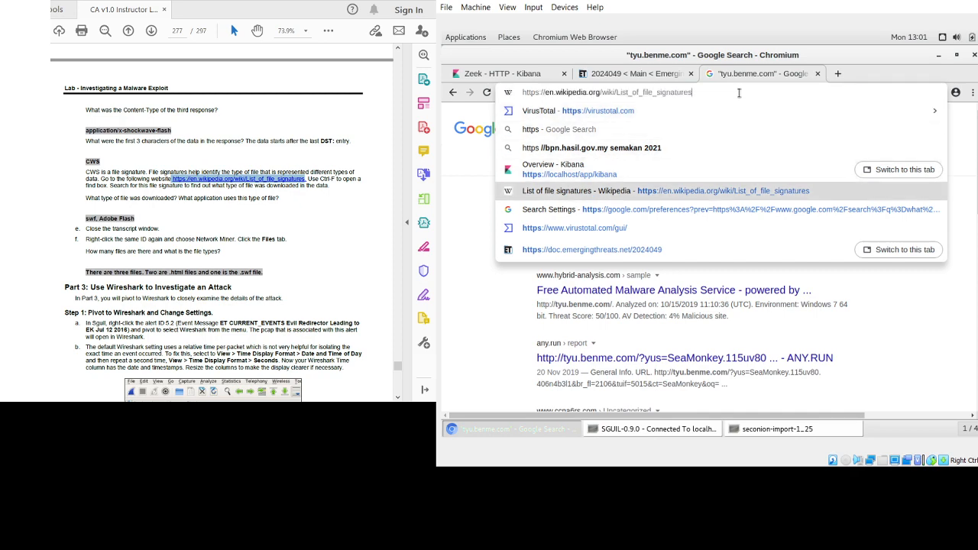
pyautogui.press('Return')
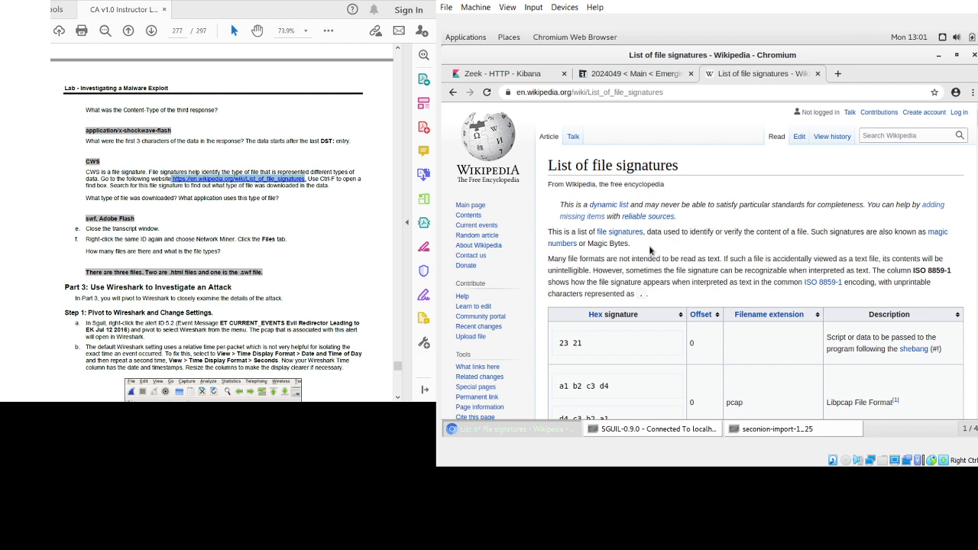
# - Search the list of file signatures for "cws" to identify the downloaded file type, and minimise the browser to return to Sguil
pyautogui.hotkey('ctrl', 'f')
pyautogui.write('cws')
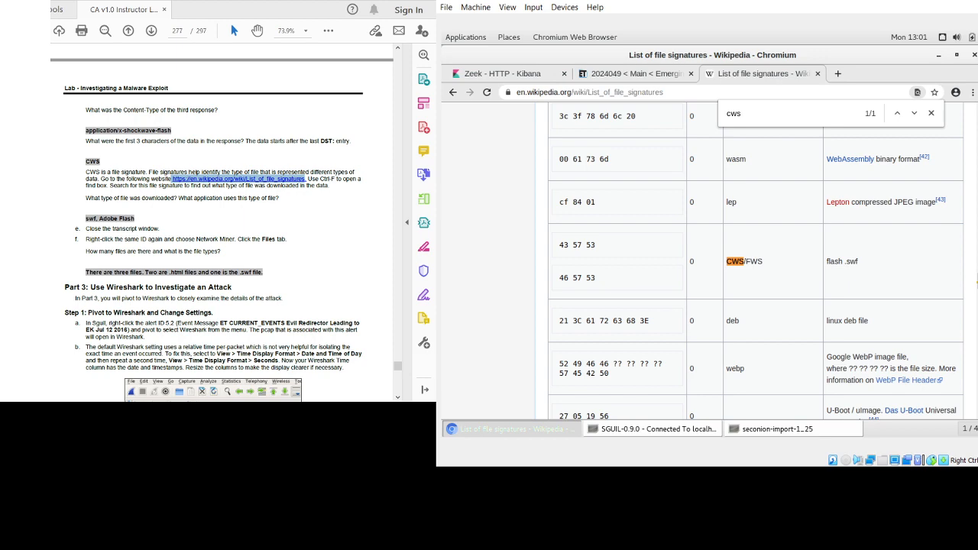
pyautogui.click(938, 55)
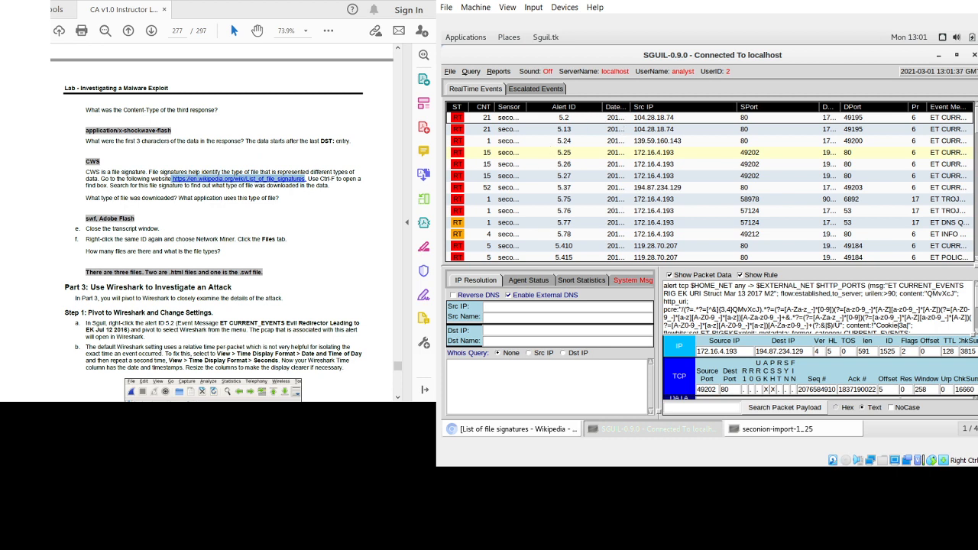
# - Open alert ID 5.25 in NetworkMiner, examine the number and types of its files, and dismiss the raw file notice
pyautogui.click(563, 143)
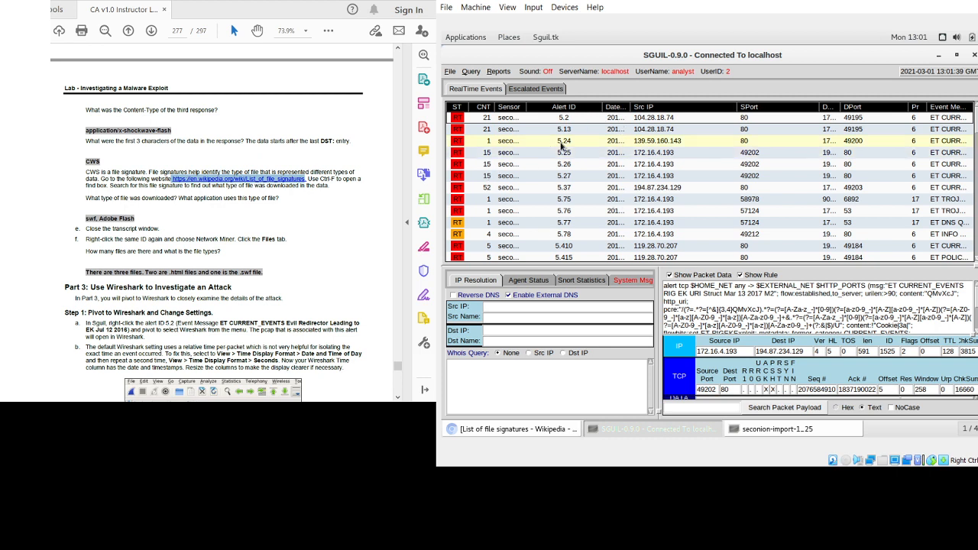
pyautogui.scroll(10, 222, 229)
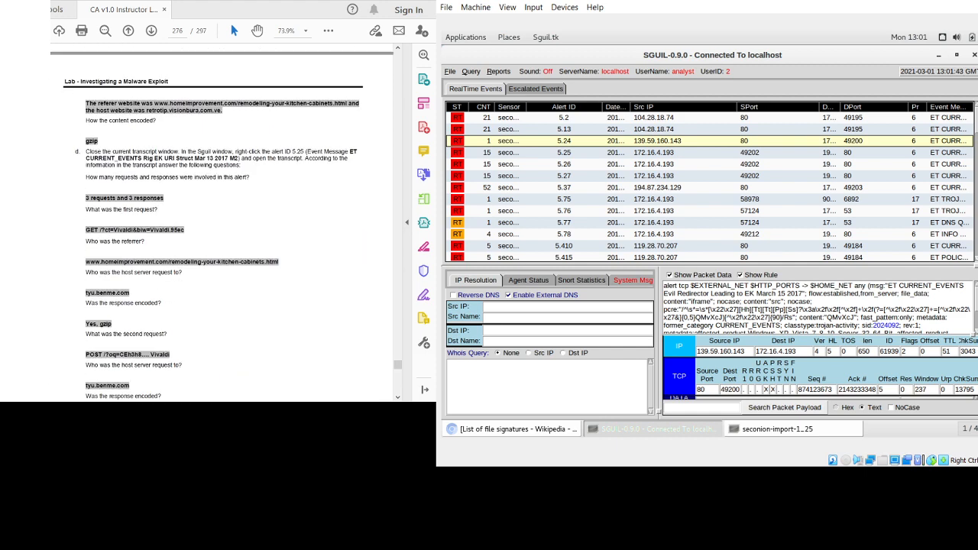
pyautogui.click(553, 152)
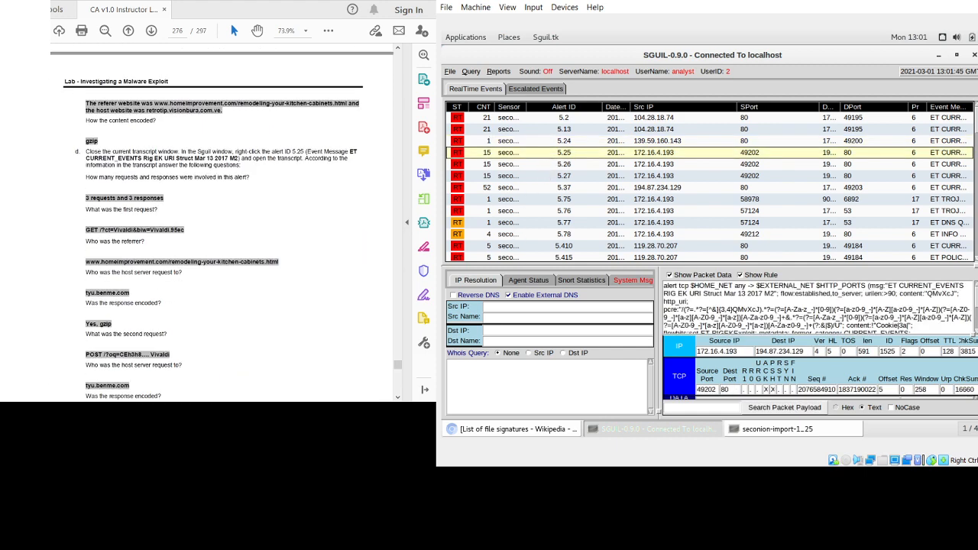
pyautogui.scroll(-3, 222, 229)
pyautogui.scroll(-10, 222, 229)
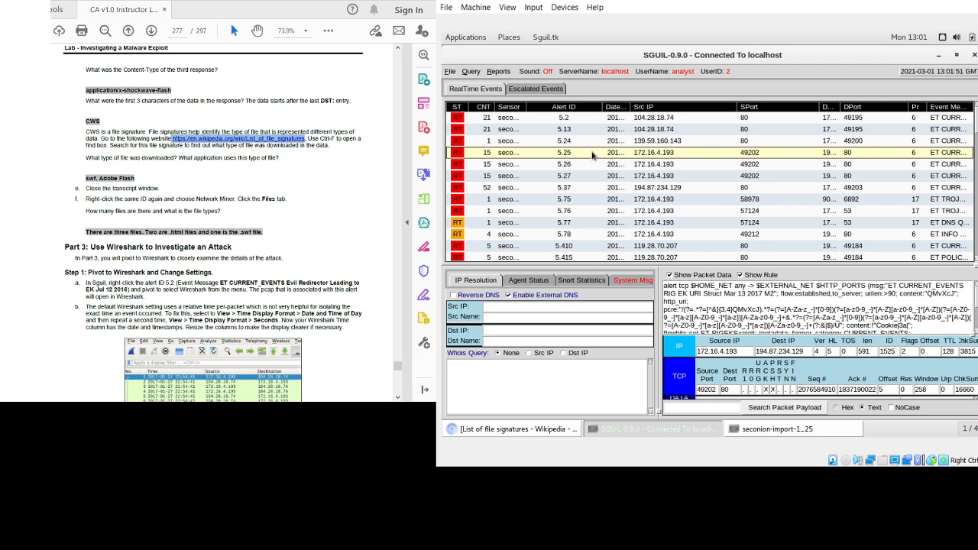
pyautogui.rightClick(563, 156)
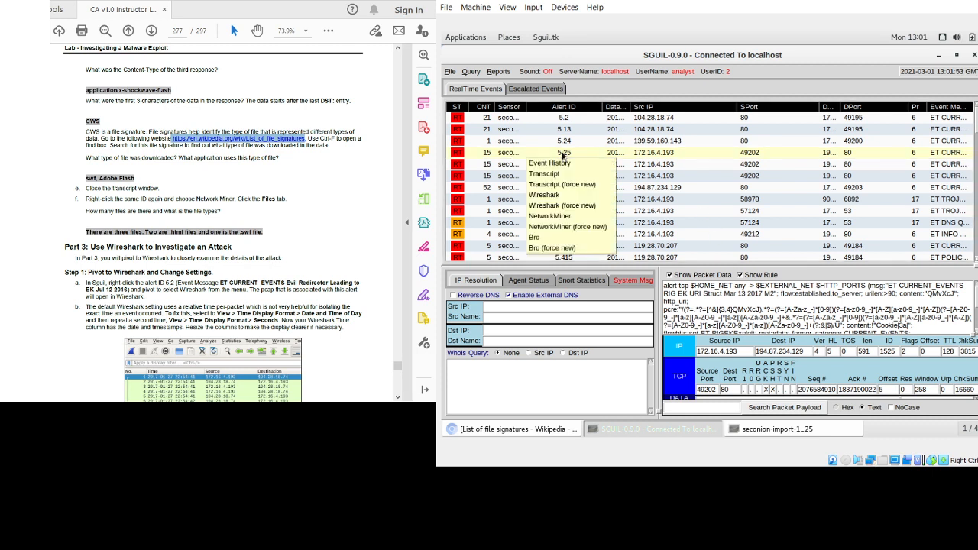
pyautogui.click(564, 218)
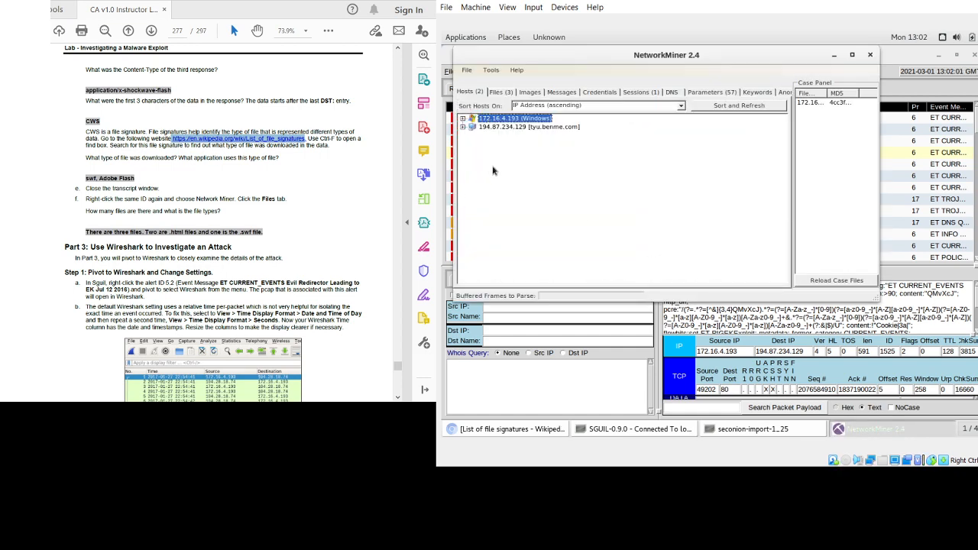
pyautogui.click(501, 92)
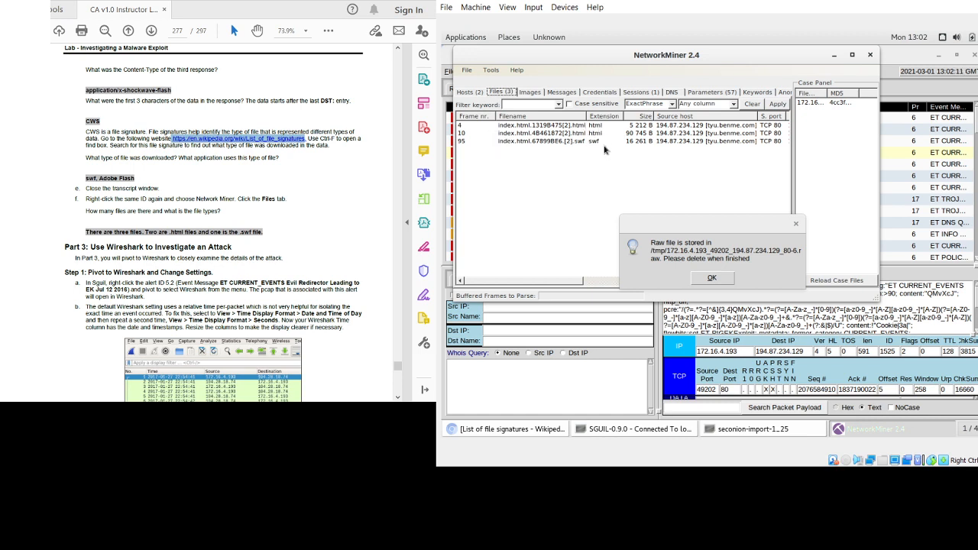
pyautogui.click(707, 277)
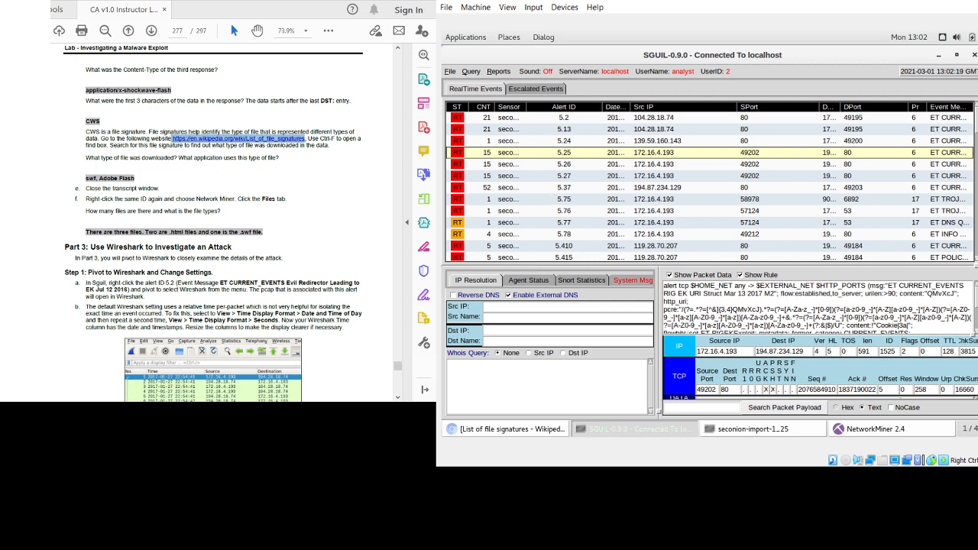
# - Pivot from alert ID 5.2 in Sguil to its packet capture in Wireshark
pyautogui.scroll(-4, 222, 222)
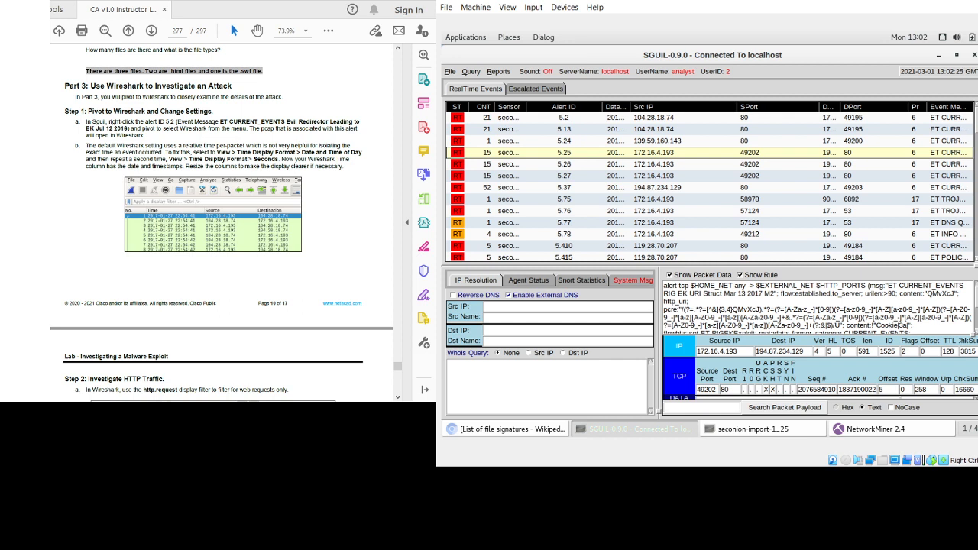
pyautogui.click(564, 119)
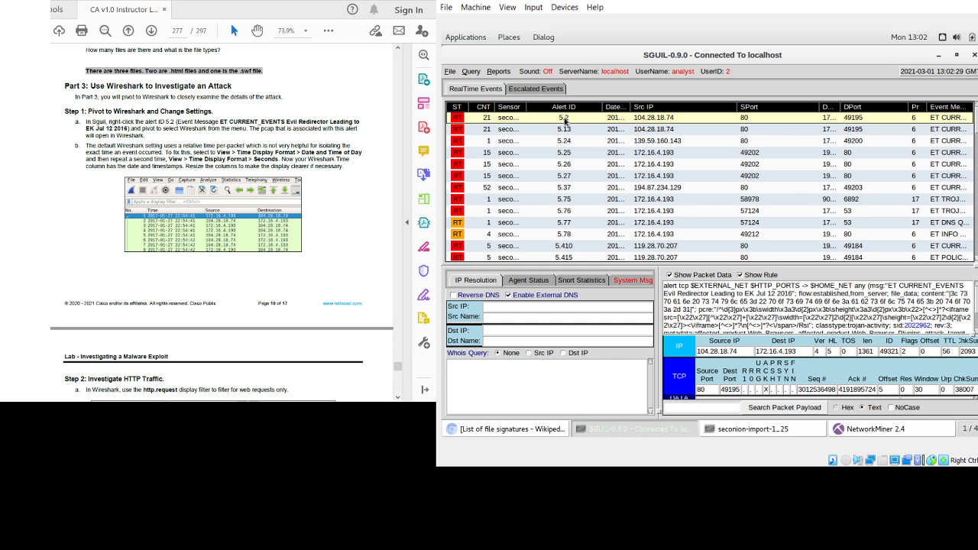
pyautogui.rightClick(564, 120)
pyautogui.click(569, 160)
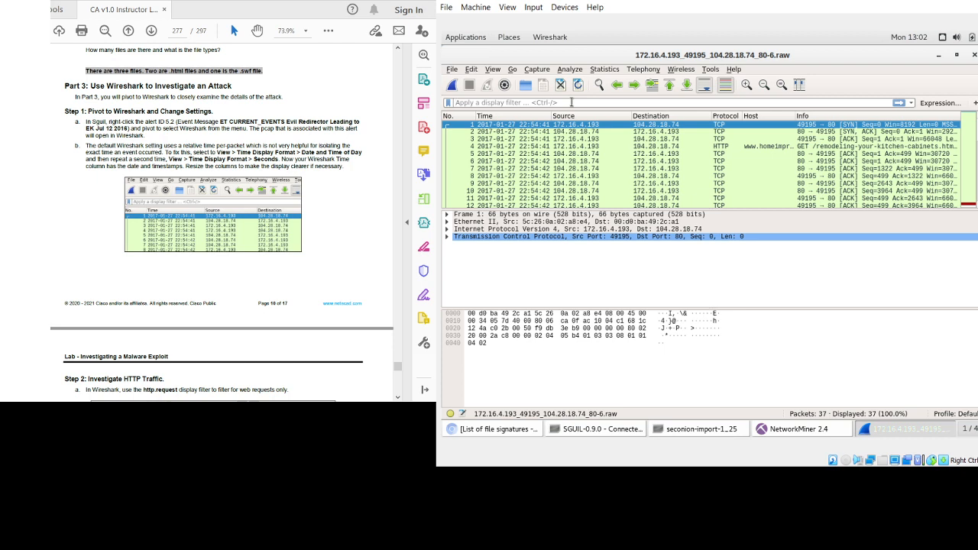
# - Apply the http.request display filter to the capture to show web requests only
pyautogui.write('http')
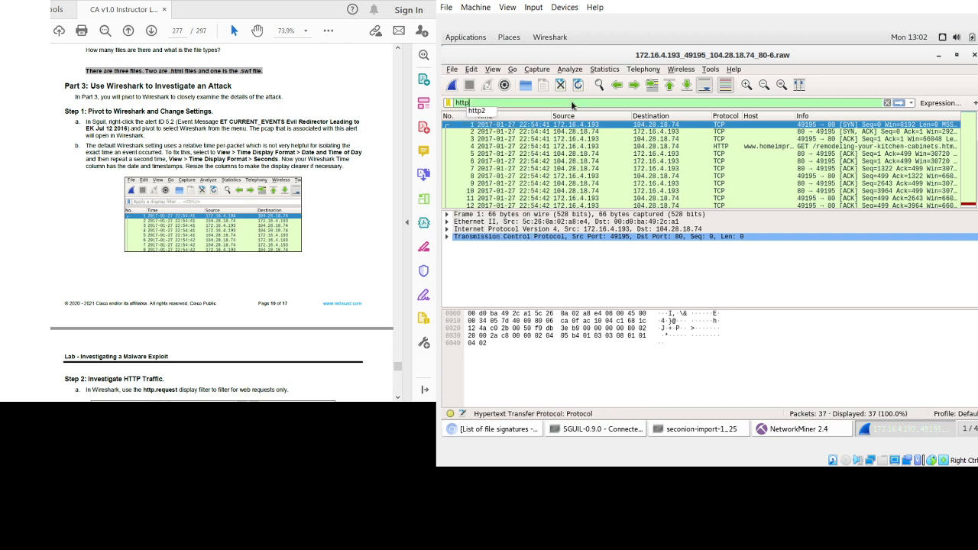
pyautogui.write('.request')
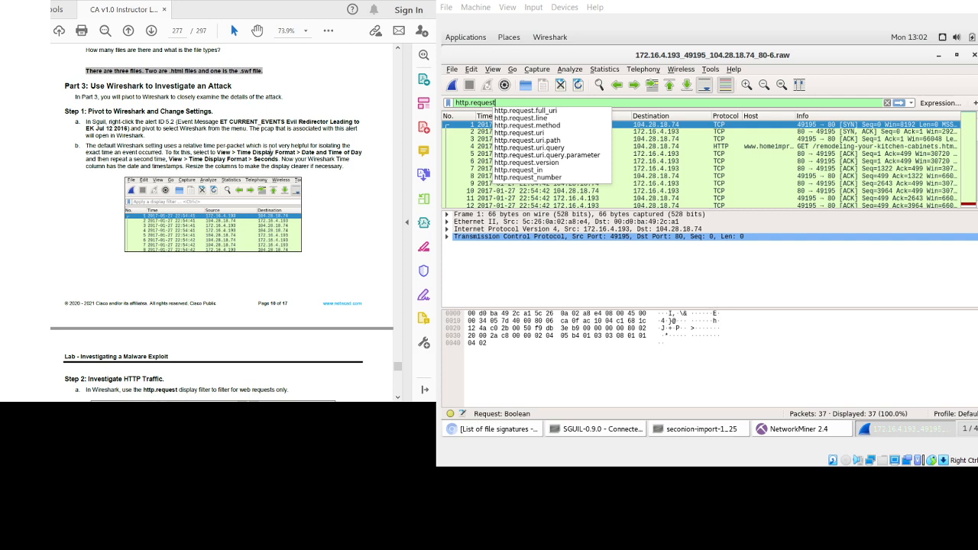
pyautogui.click(595, 102)
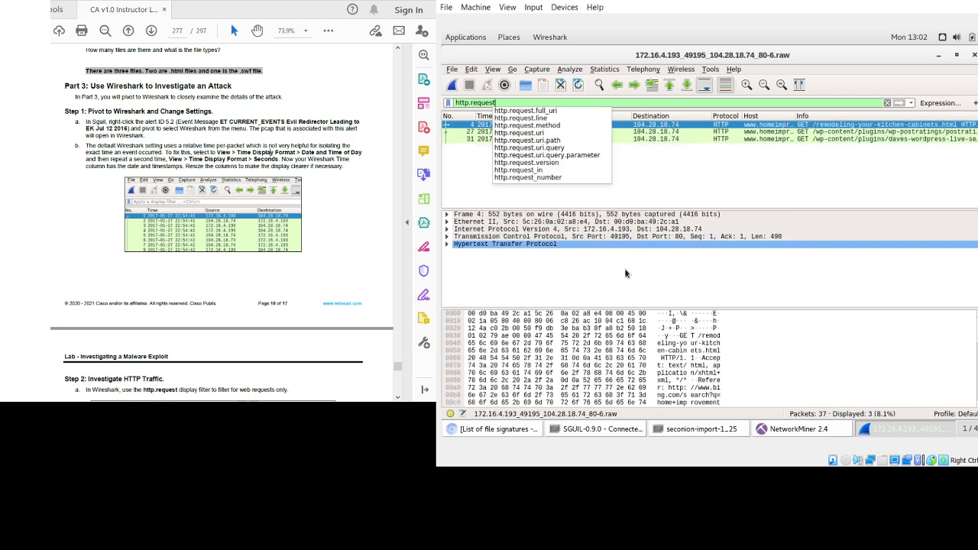
pyautogui.press('Return')
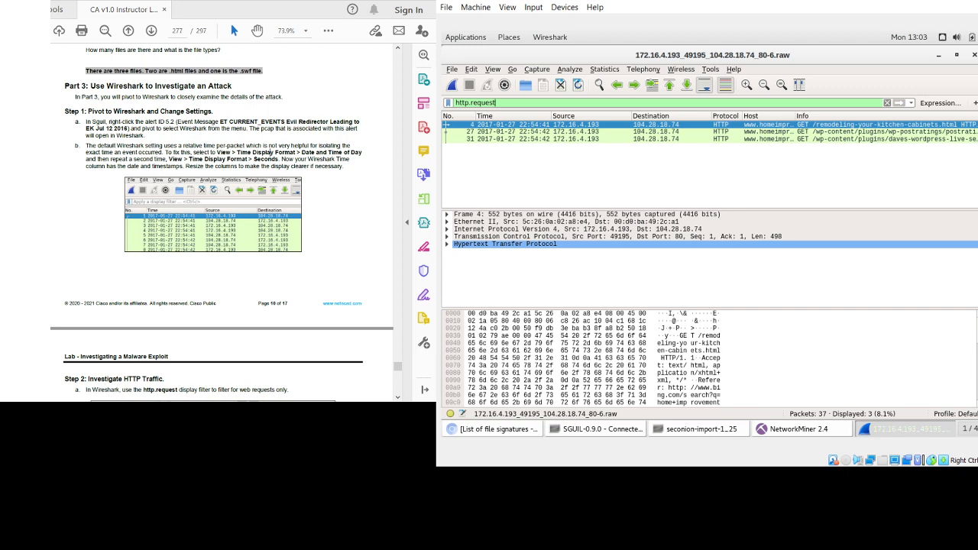
# - Set the packet list's time display precision to Seconds
pyautogui.click(493, 73)
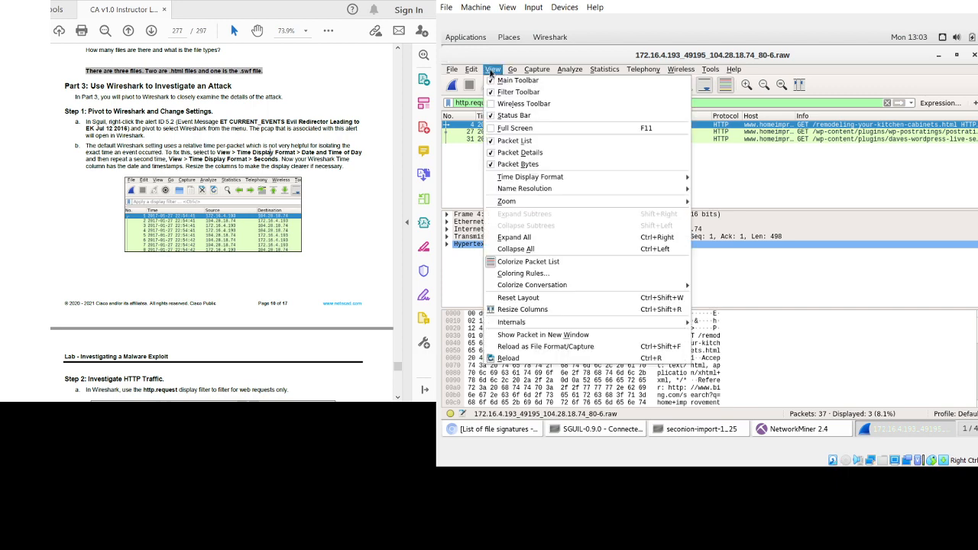
pyautogui.moveTo(552, 176)
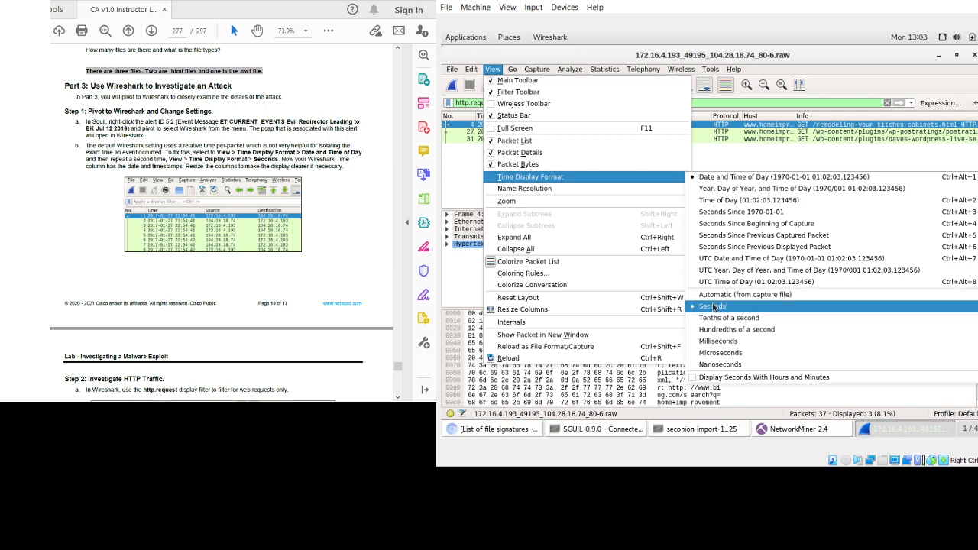
pyautogui.click(713, 307)
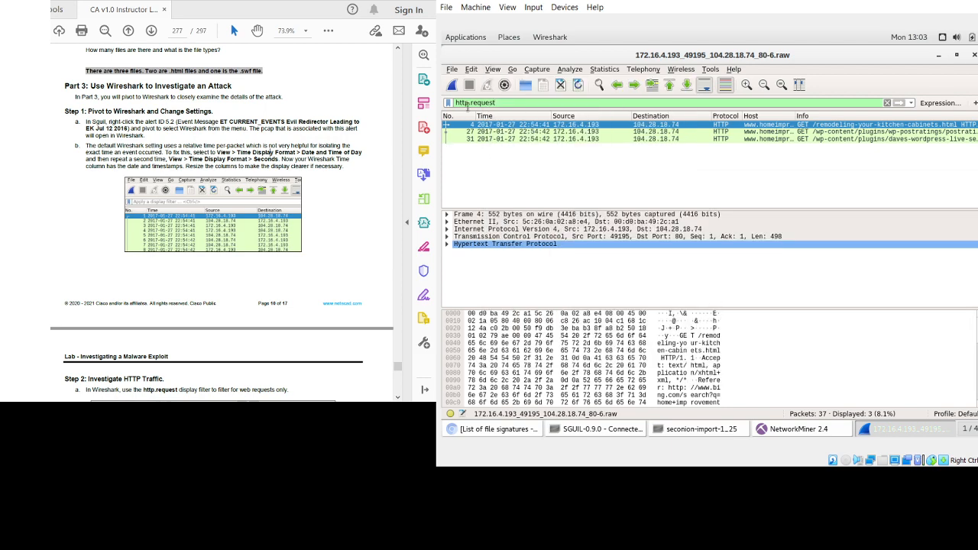
pyautogui.click(499, 72)
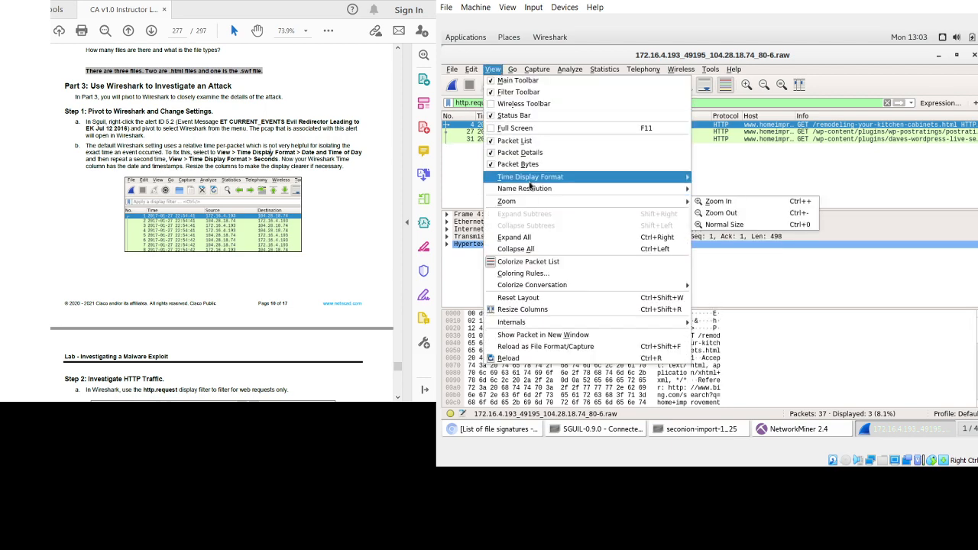
pyautogui.click(725, 308)
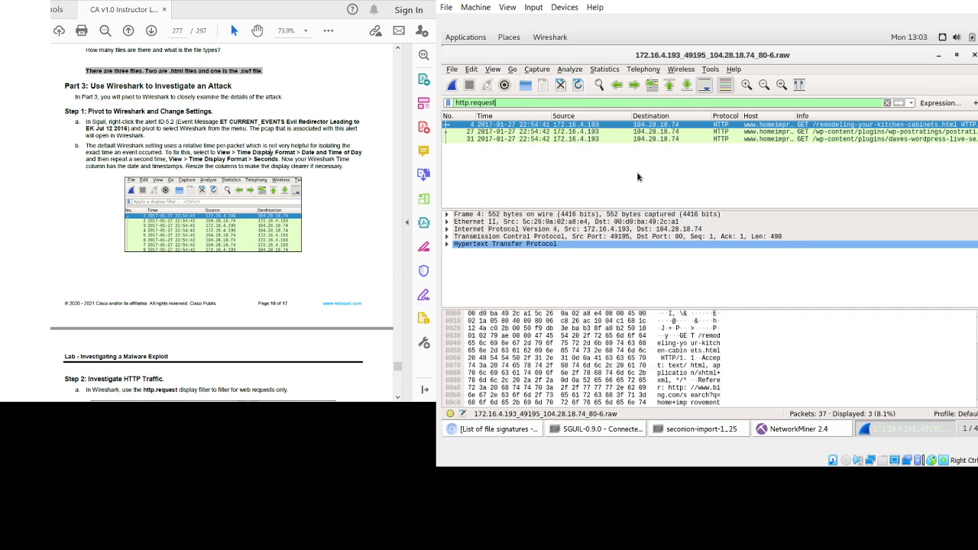
pyautogui.scroll(-8, 270, 153)
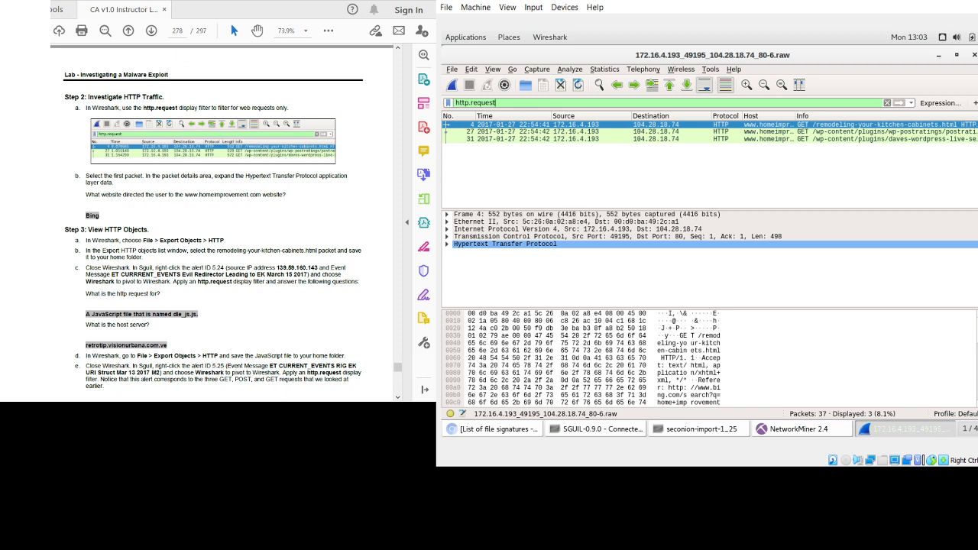
pyautogui.click(448, 245)
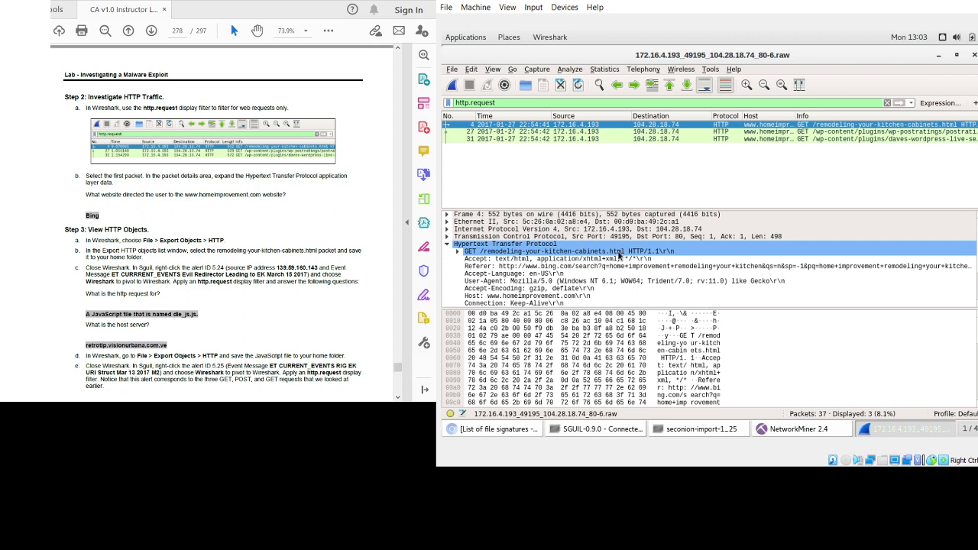
# - Open the list of exportable HTTP objects and select remodeling-your-kitchen-cabinets.html
pyautogui.scroll(-3, 222, 222)
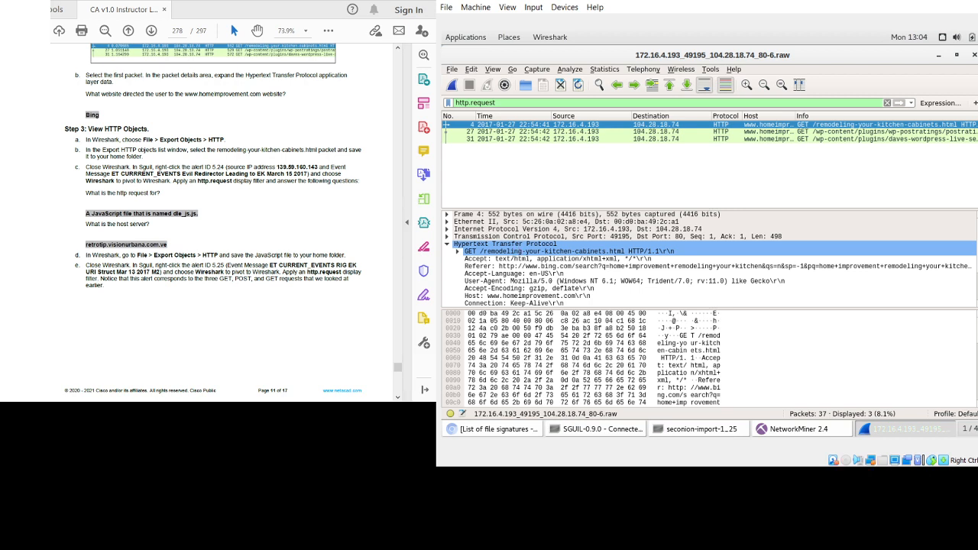
pyautogui.click(453, 69)
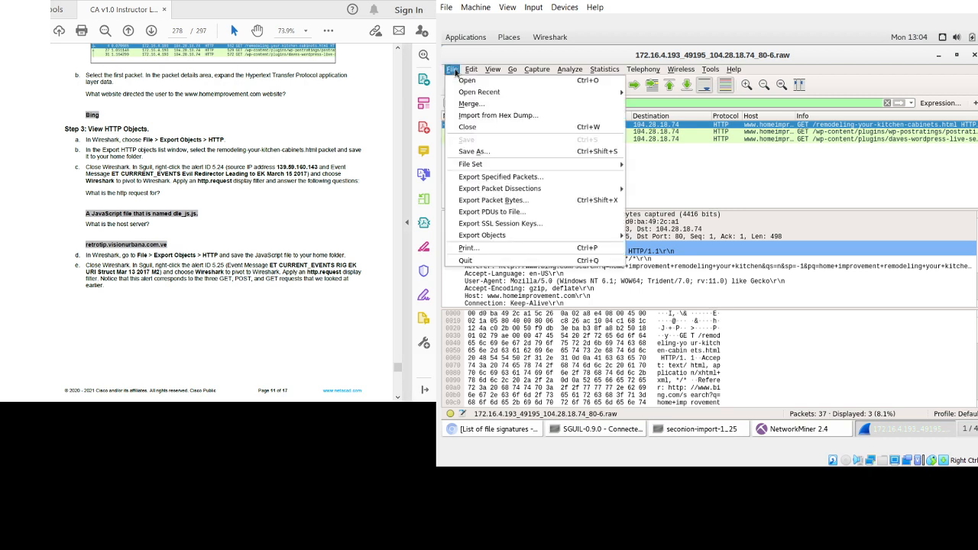
pyautogui.moveTo(480, 240)
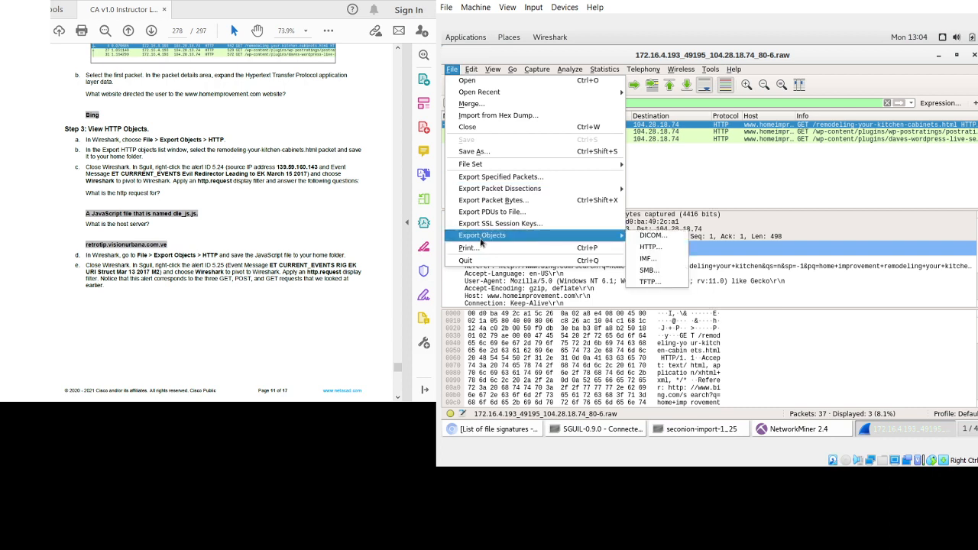
pyautogui.click(648, 247)
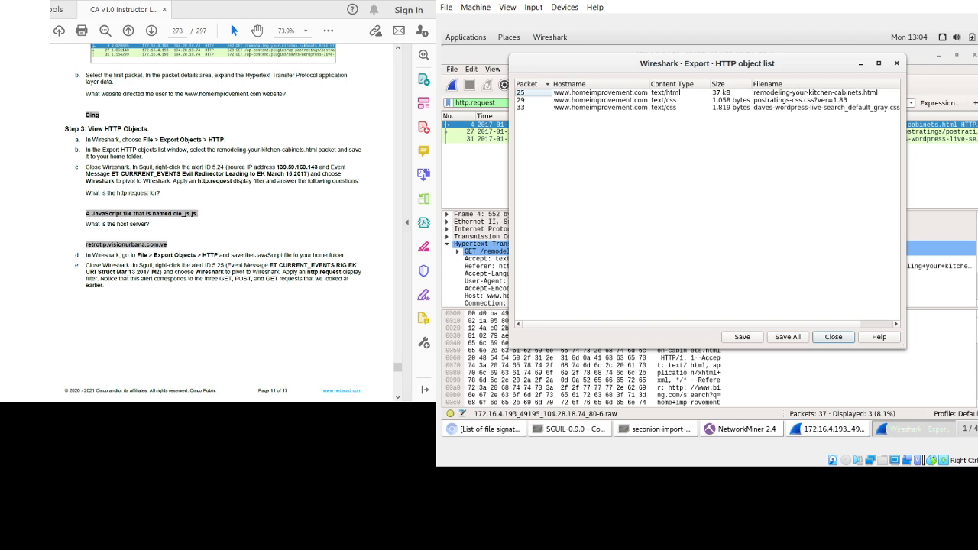
pyautogui.click(676, 95)
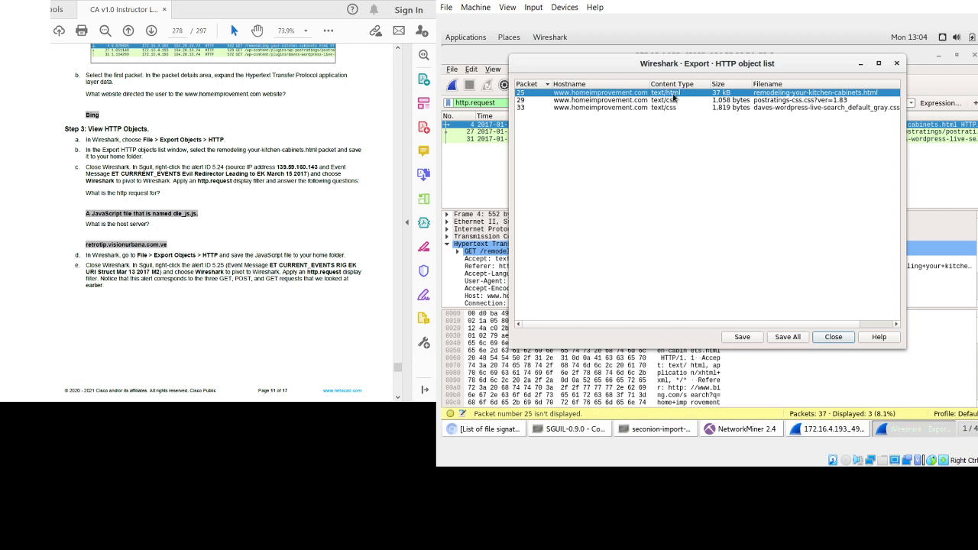
pyautogui.click(759, 337)
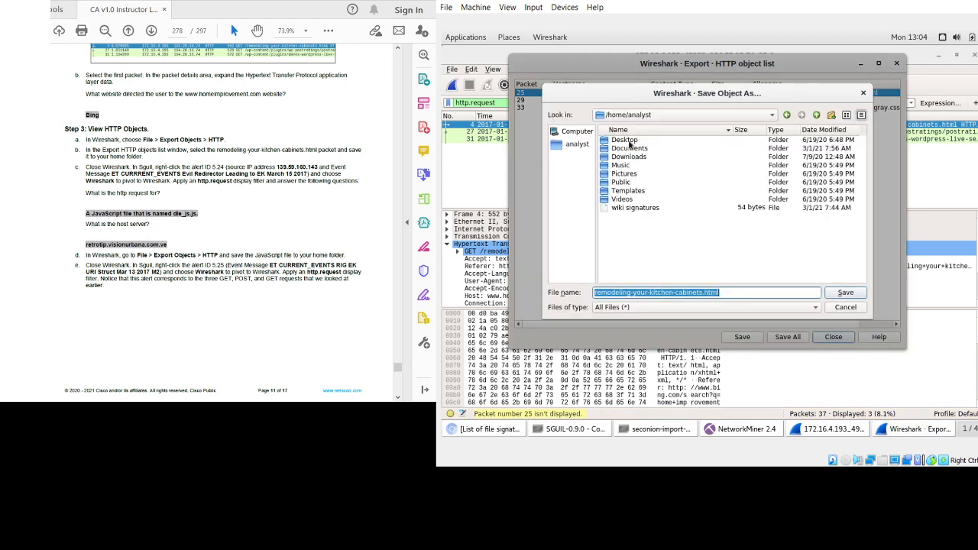
pyautogui.click(625, 140)
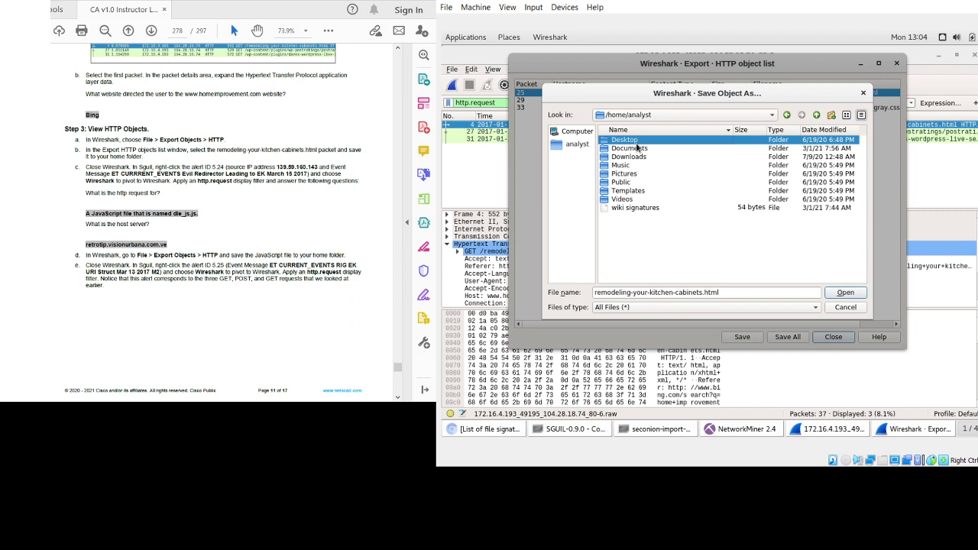
pyautogui.click(837, 295)
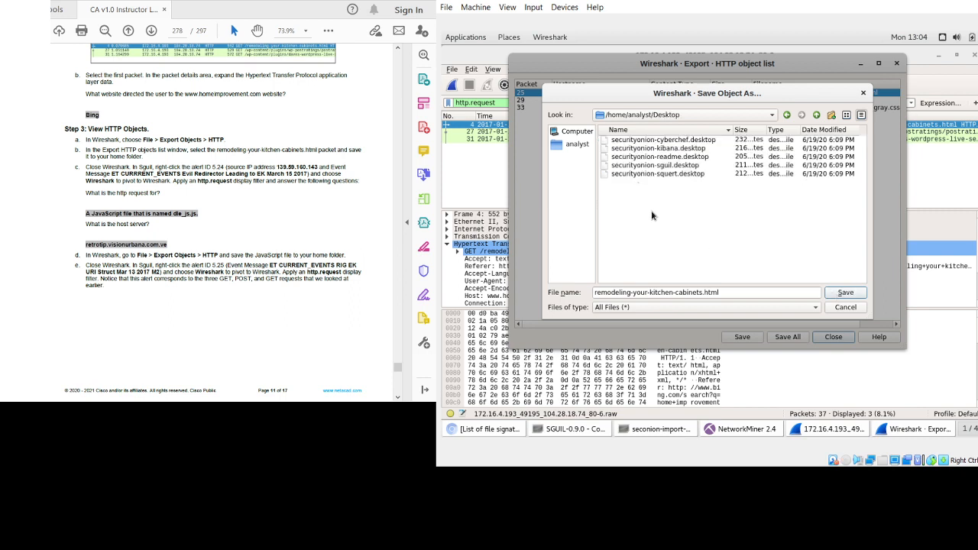
pyautogui.click(717, 117)
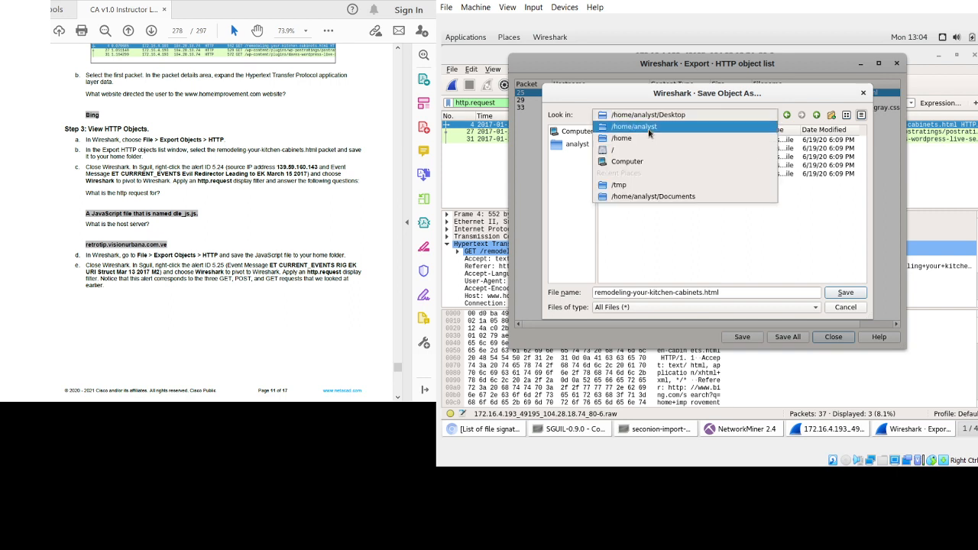
pyautogui.click(635, 185)
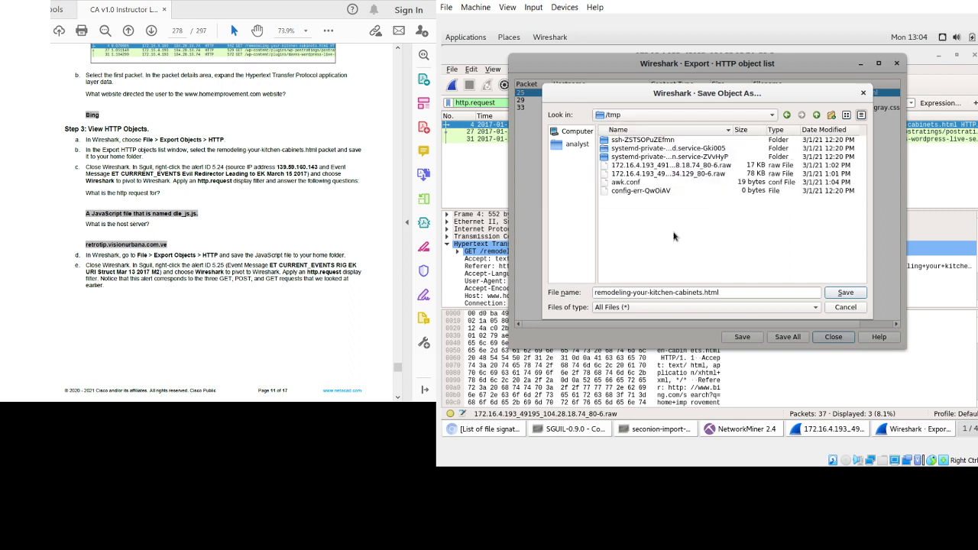
pyautogui.click(864, 92)
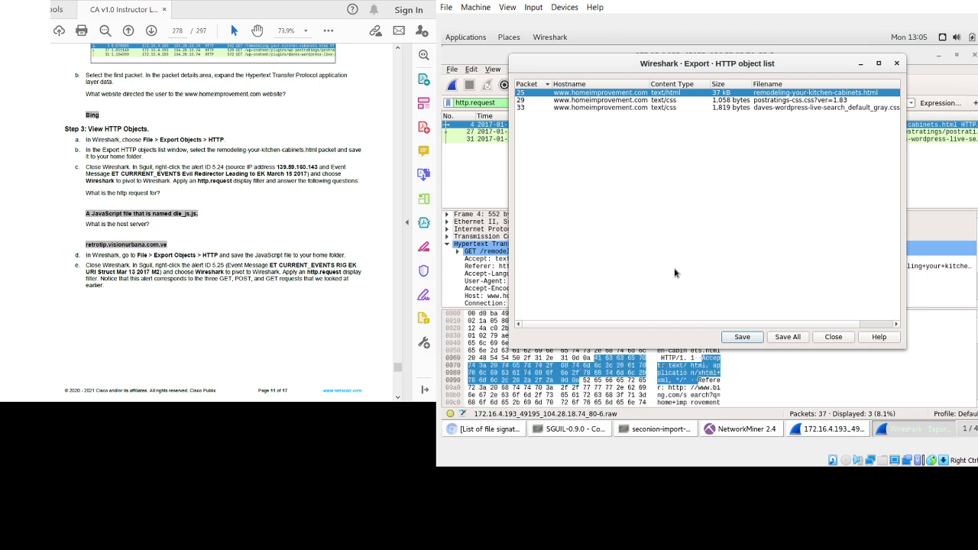
# - Minimise the main Wireshark capture window to return to the Sguil alert list
pyautogui.click(939, 55)
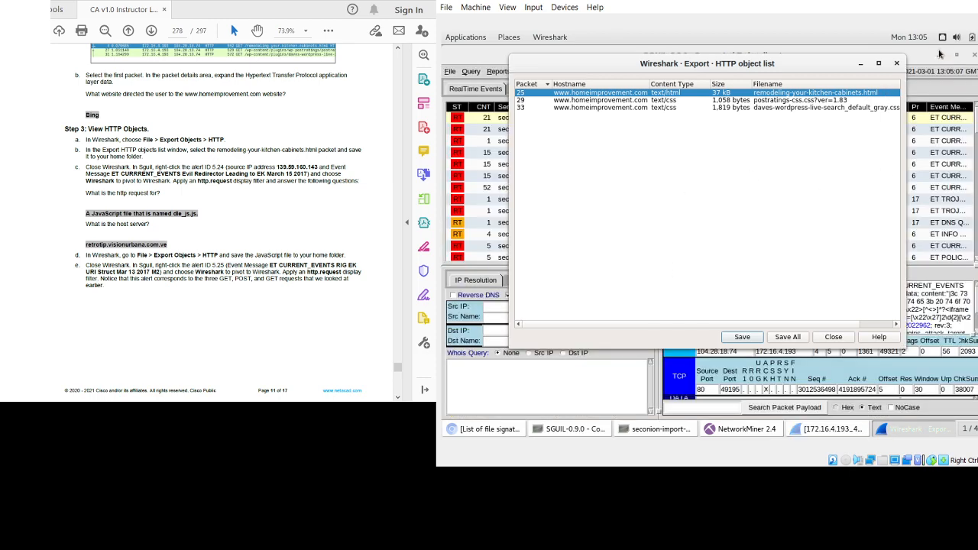
# - Minimize the open windows and create a folder named "Wireshark files" on the desktop
pyautogui.click(941, 55)
pyautogui.click(857, 63)
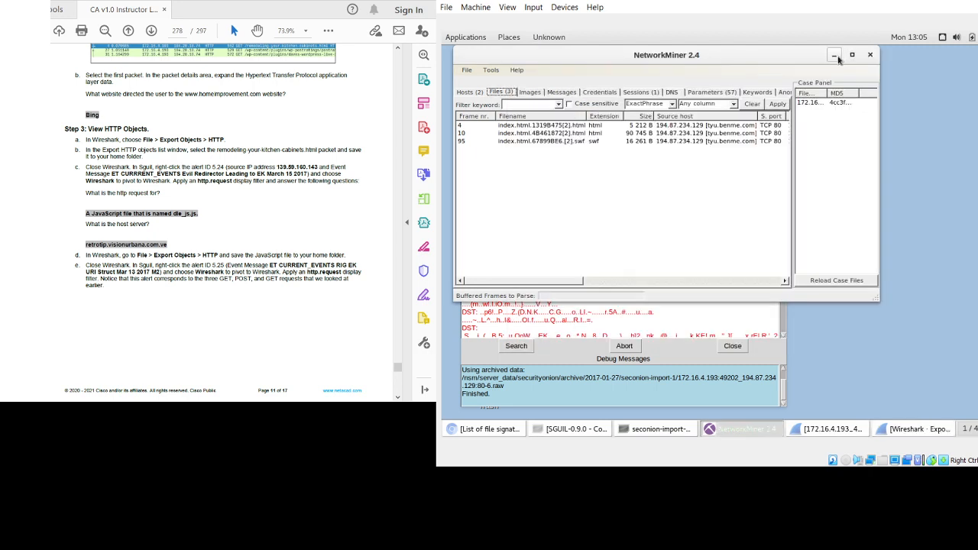
pyautogui.click(834, 55)
pyautogui.click(739, 68)
pyautogui.rightClick(850, 115)
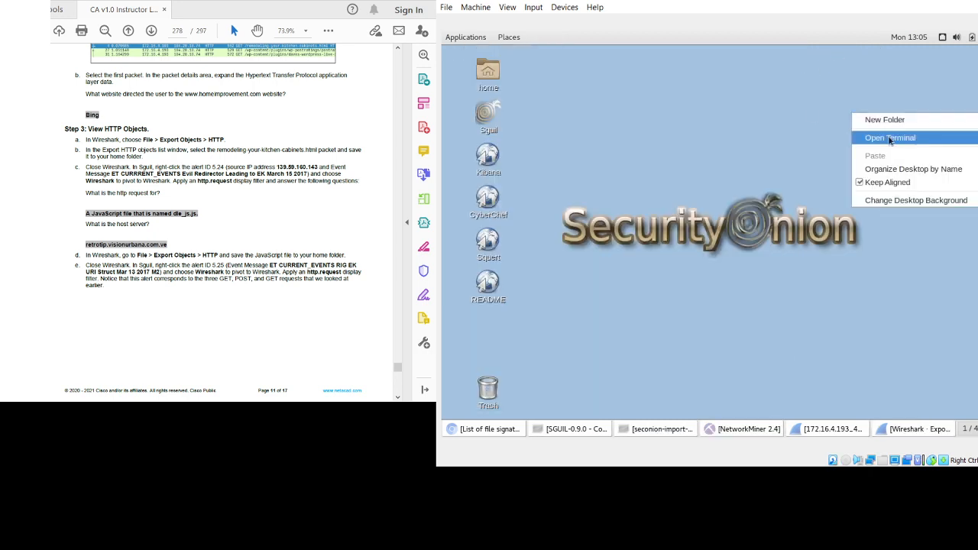
pyautogui.click(884, 120)
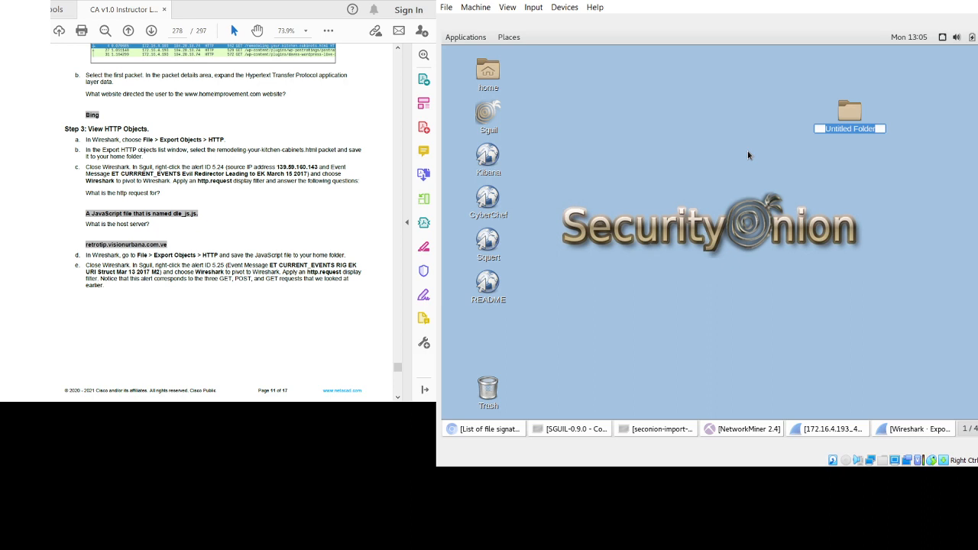
pyautogui.write('Wireshark filw')
pyautogui.press('BackSpace')
pyautogui.write('es')
pyautogui.press('Return')
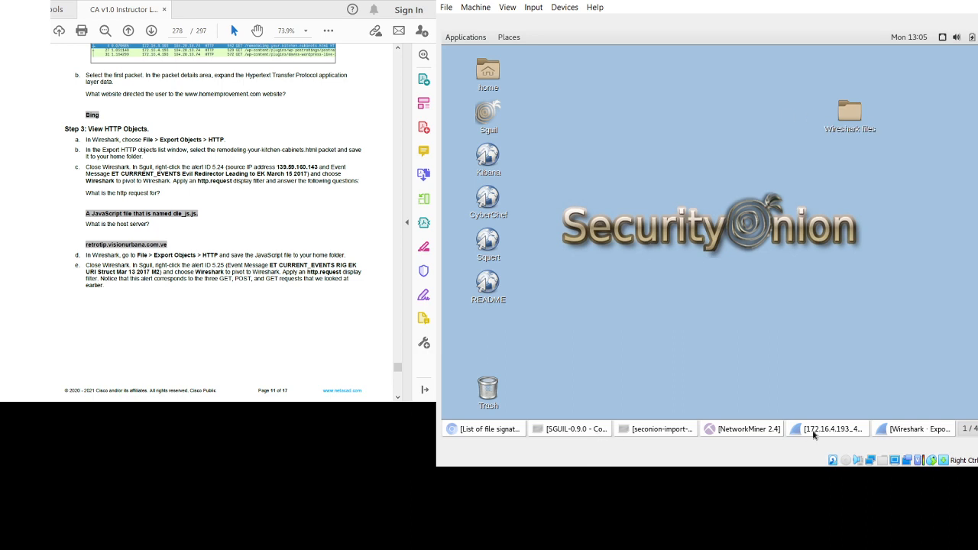
# - Save remodeling-your-kitchen-cabinets.html from Wireshark's HTTP object list into the Desktop folder "Wireshark files", and close the object list
pyautogui.click(908, 430)
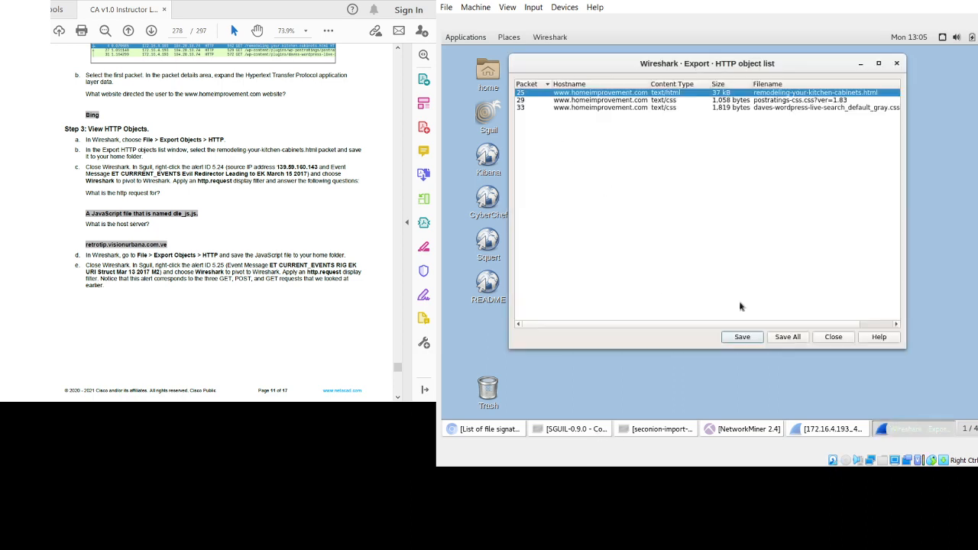
pyautogui.click(742, 337)
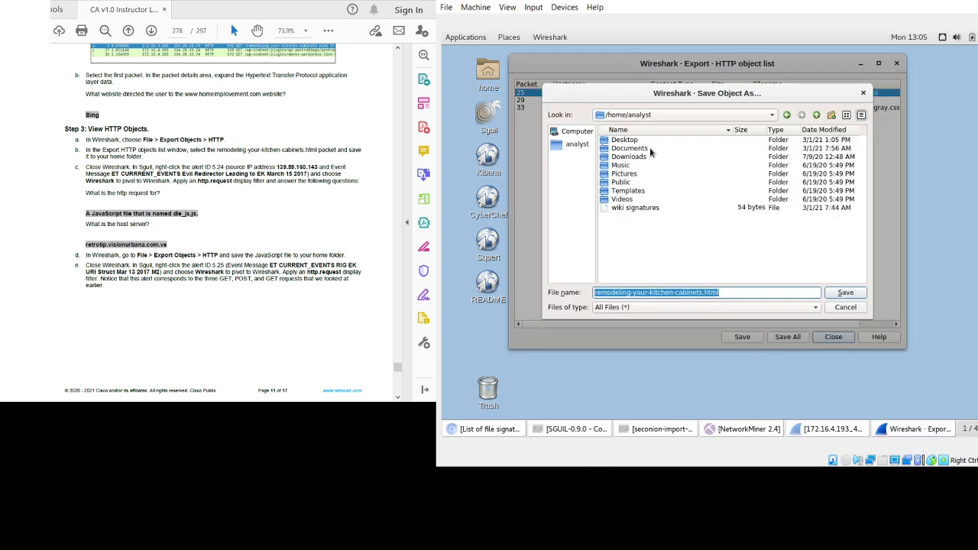
pyautogui.click(633, 122)
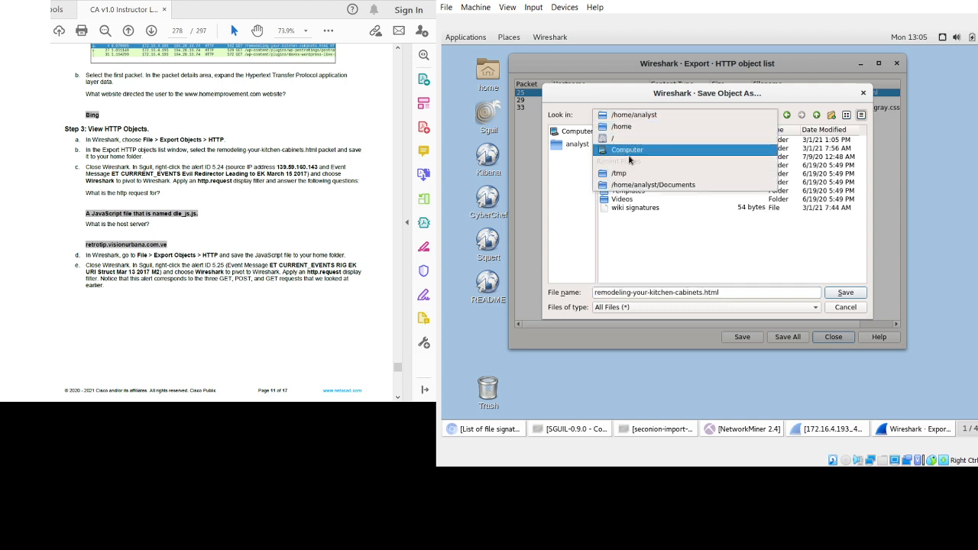
pyautogui.click(632, 147)
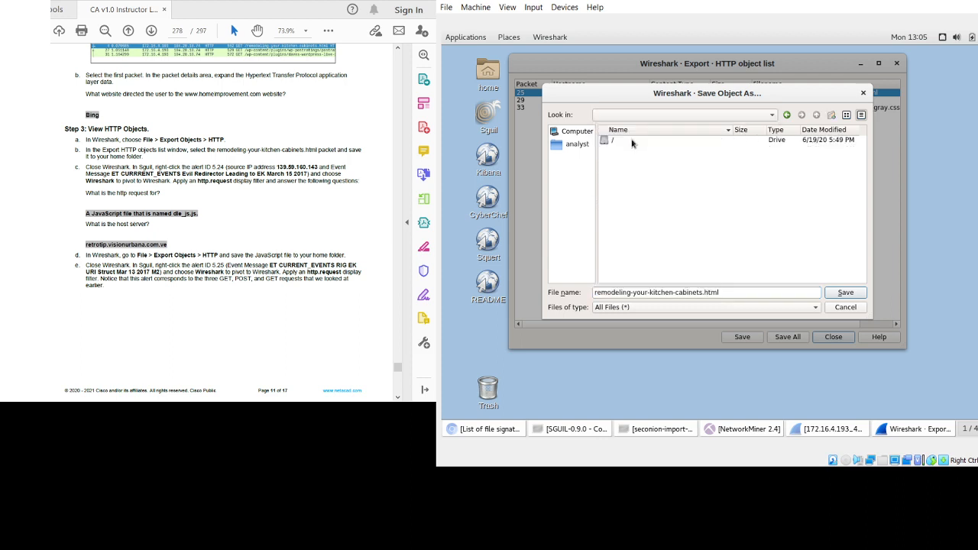
pyautogui.click(572, 149)
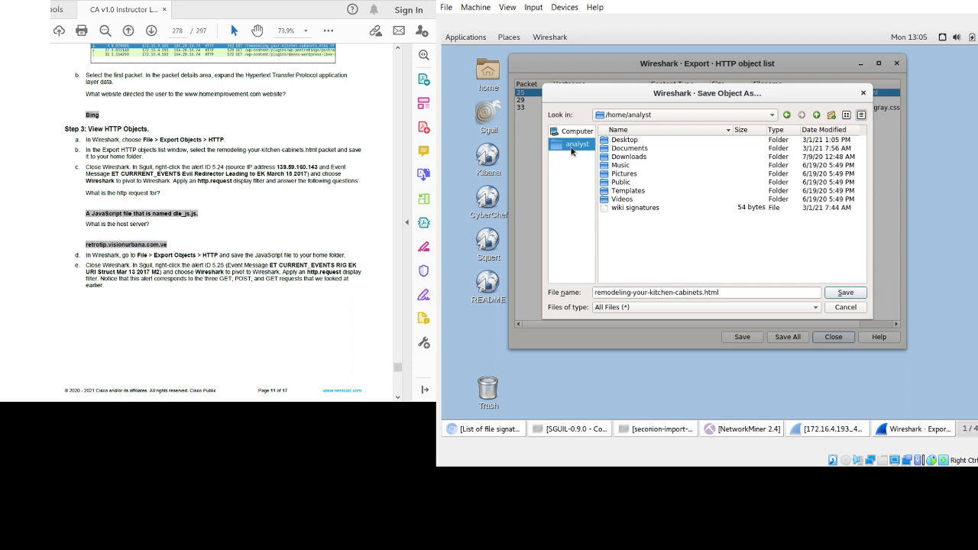
pyautogui.doubleClick(625, 140)
pyautogui.doubleClick(628, 141)
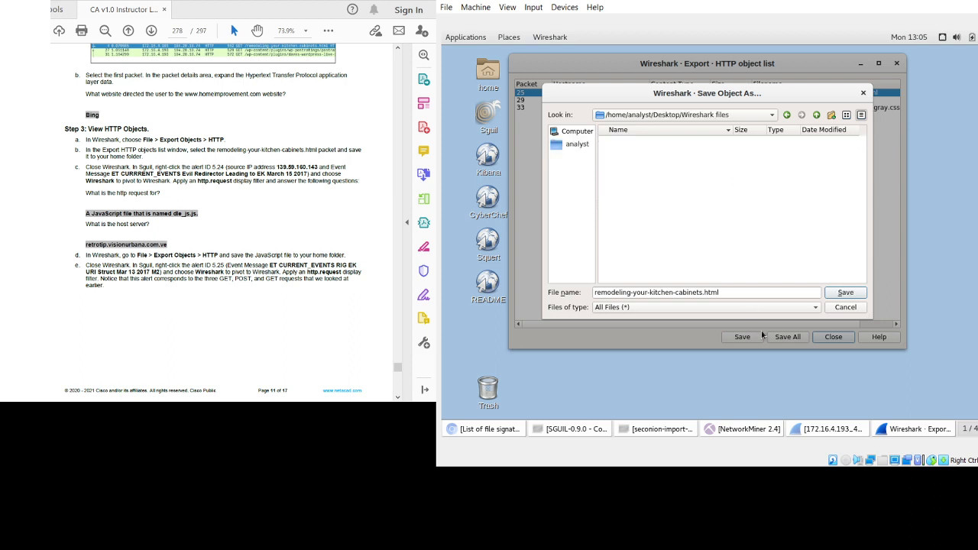
pyautogui.click(829, 291)
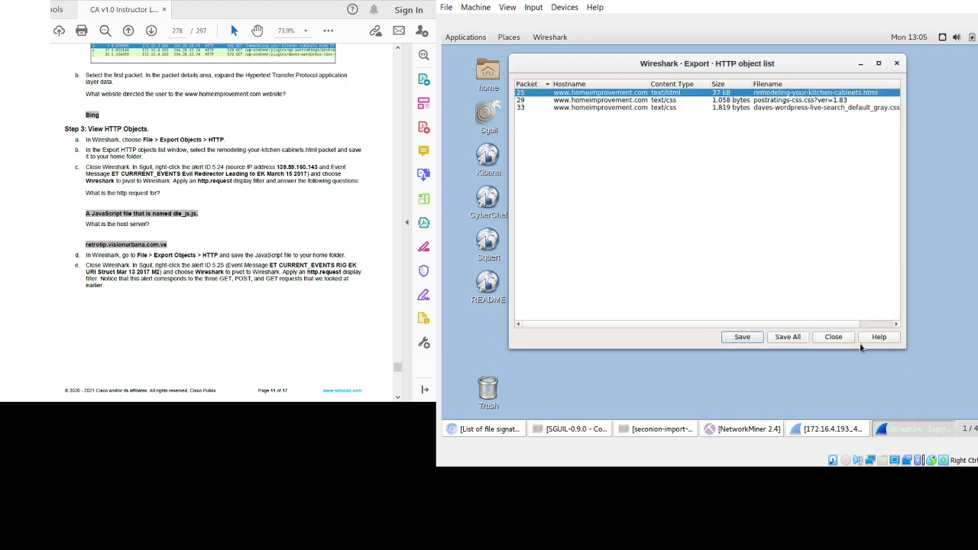
pyautogui.click(833, 338)
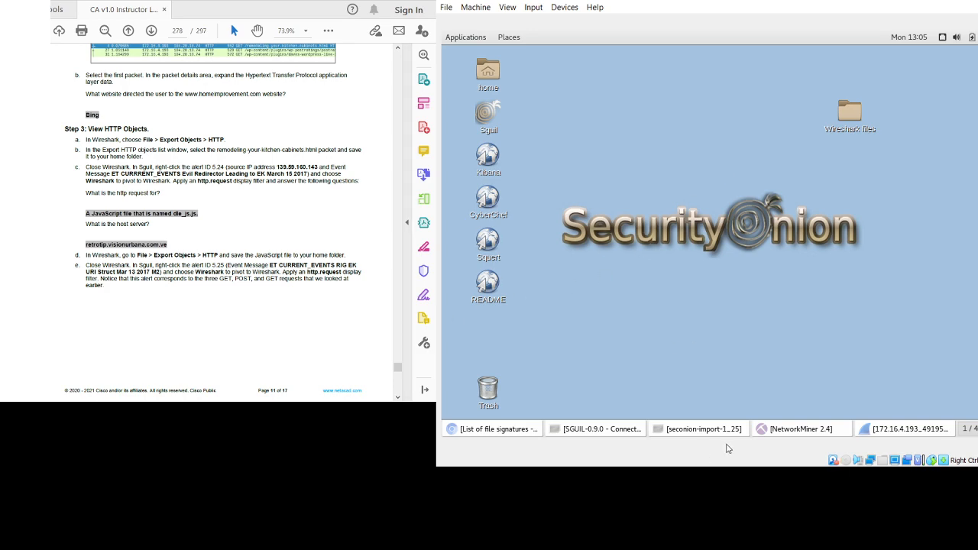
# - Switch to Sguil and open alert 5.24 (source IP 139.59.160.143) in Wireshark
pyautogui.click(605, 430)
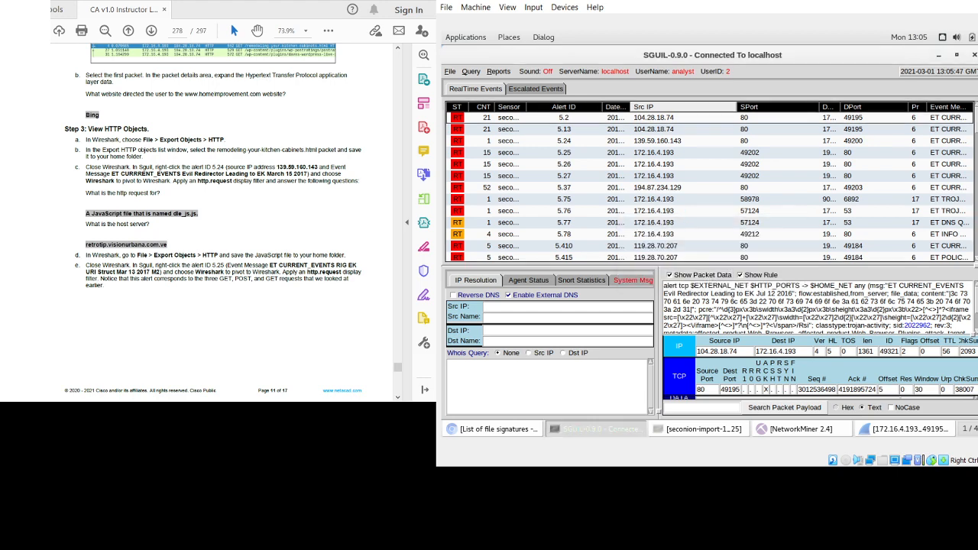
pyautogui.rightClick(564, 142)
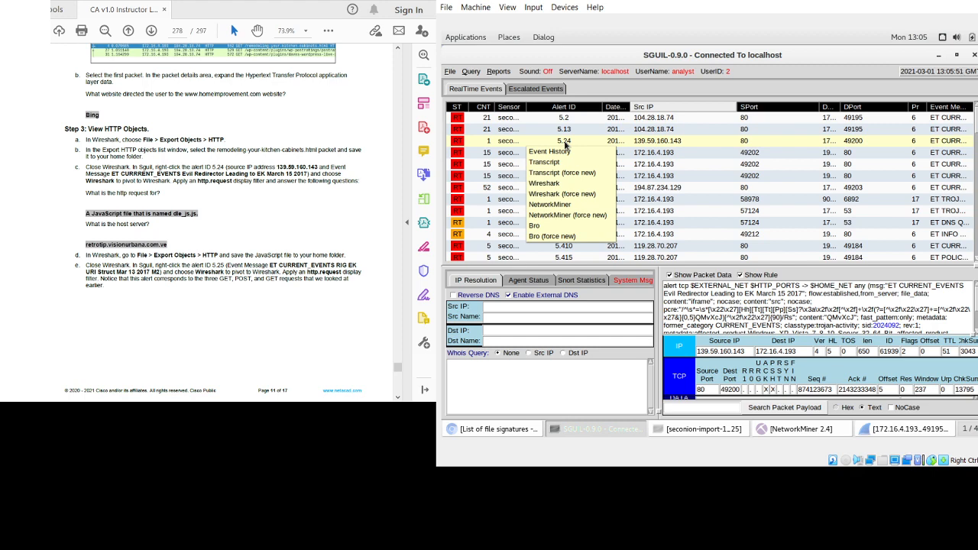
pyautogui.click(562, 186)
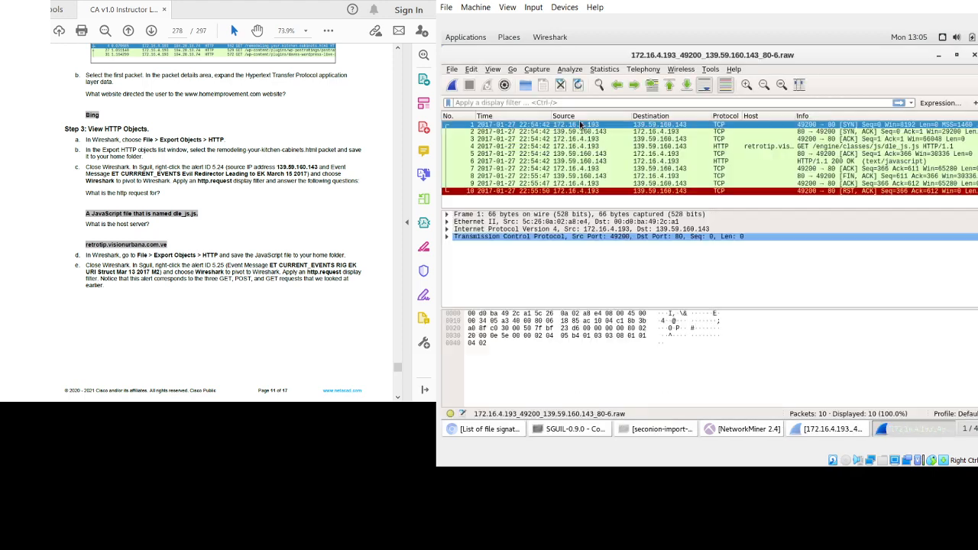
# - Apply the display filter http.request and expand the Hypertext Transfer Protocol details of the dle_js.js GET request
pyautogui.click(574, 101)
pyautogui.write('h')
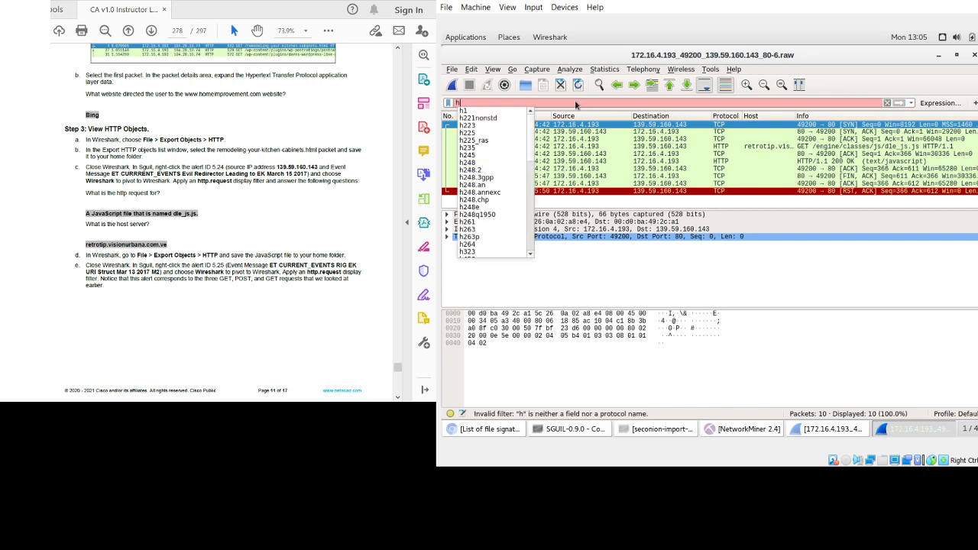
pyautogui.write('ttp.')
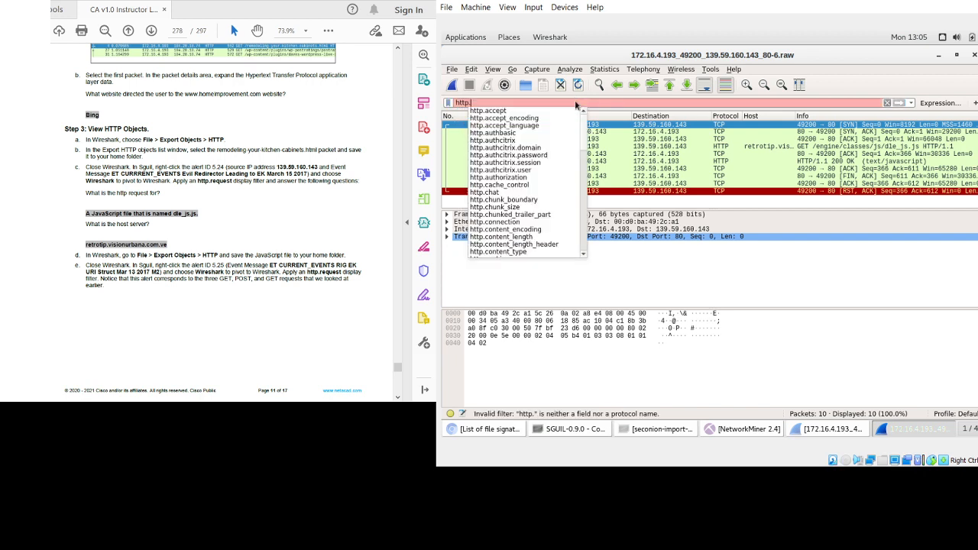
pyautogui.write('request')
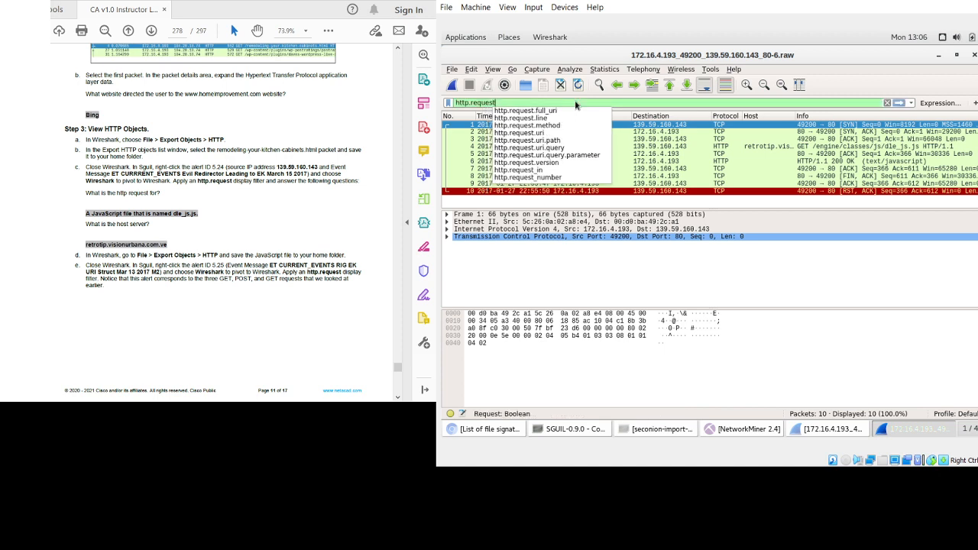
pyautogui.press('Return')
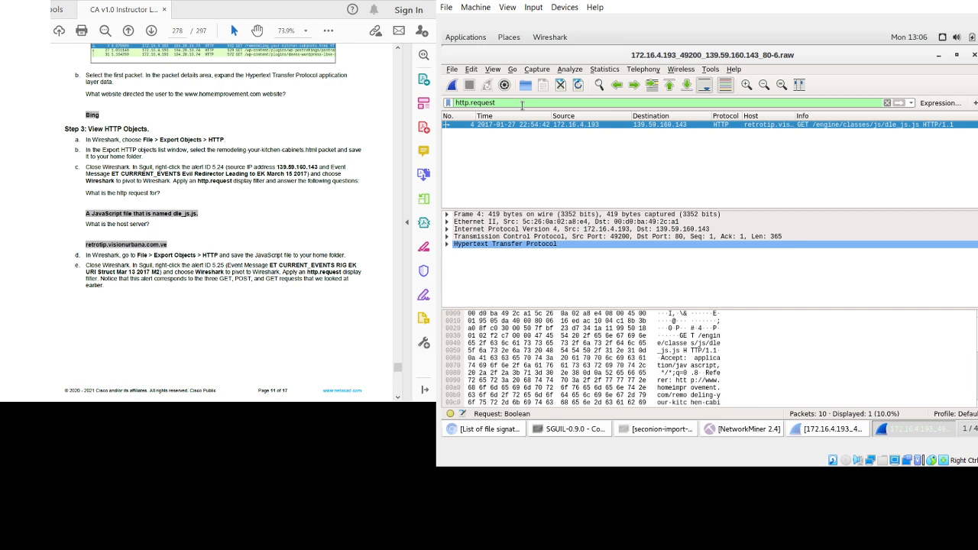
pyautogui.click(468, 127)
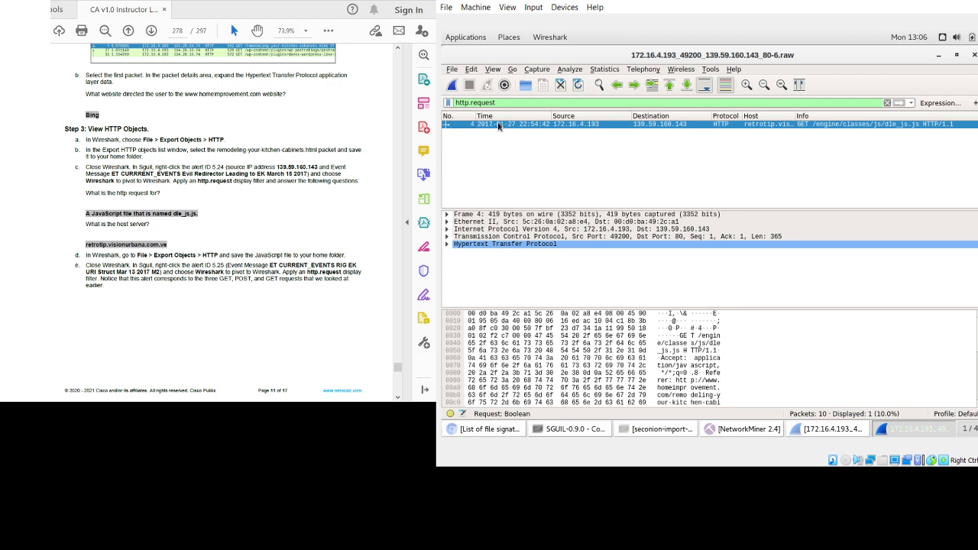
pyautogui.click(446, 244)
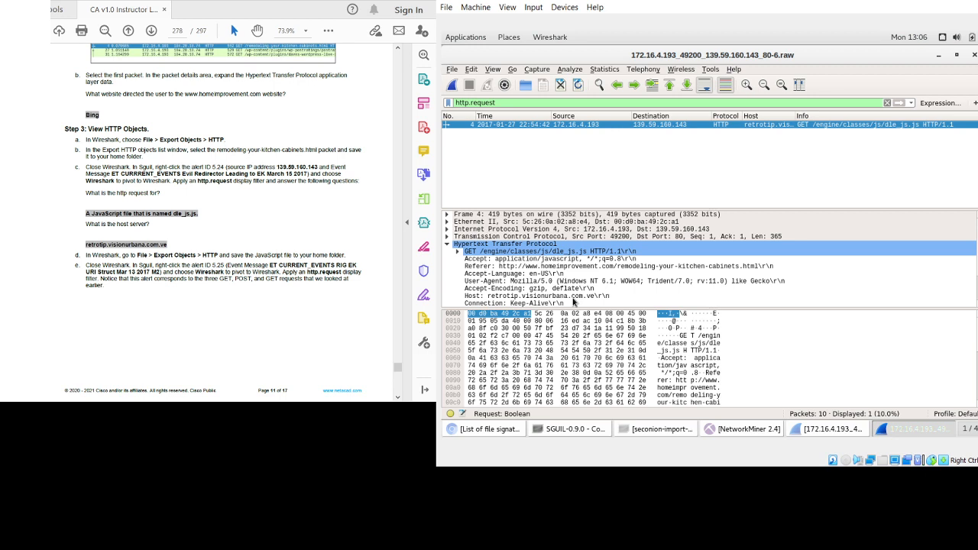
# - Export the HTTP object dle_js.js into the Desktop folder "Wireshark files" and close the object list
pyautogui.click(451, 70)
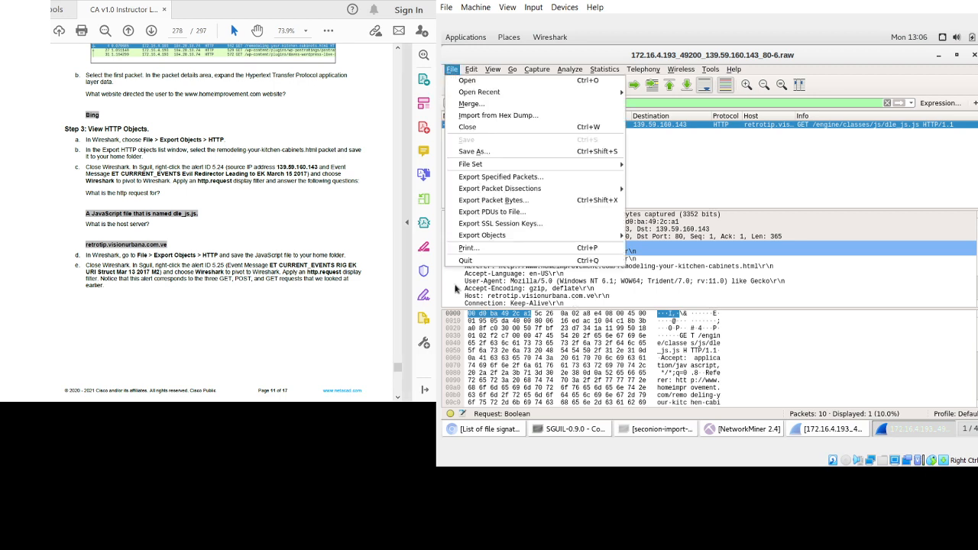
pyautogui.moveTo(467, 235)
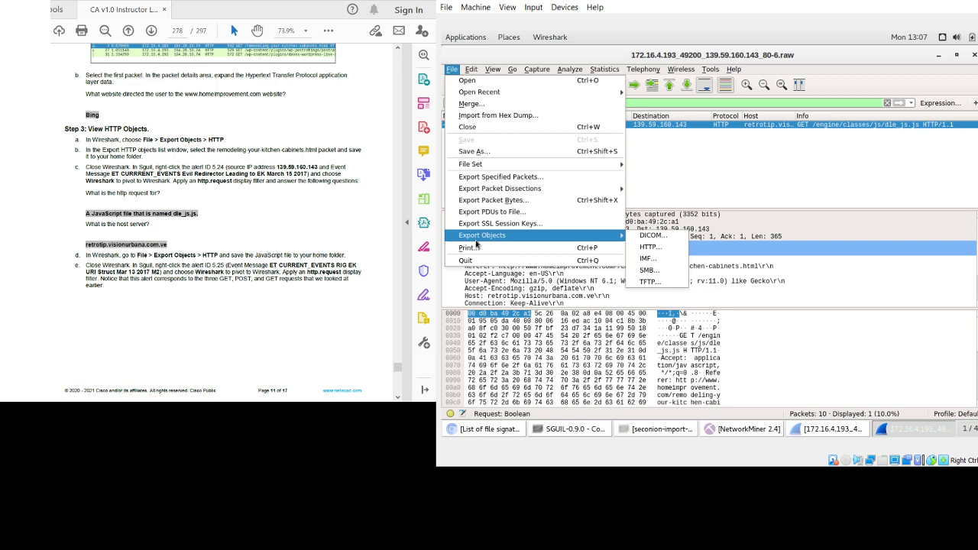
pyautogui.click(651, 247)
pyautogui.click(579, 93)
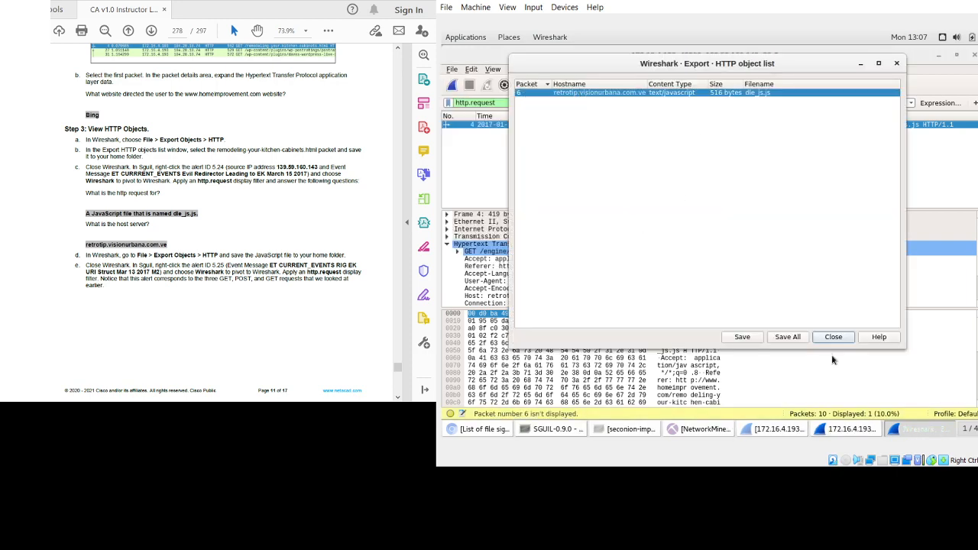
pyautogui.click(742, 337)
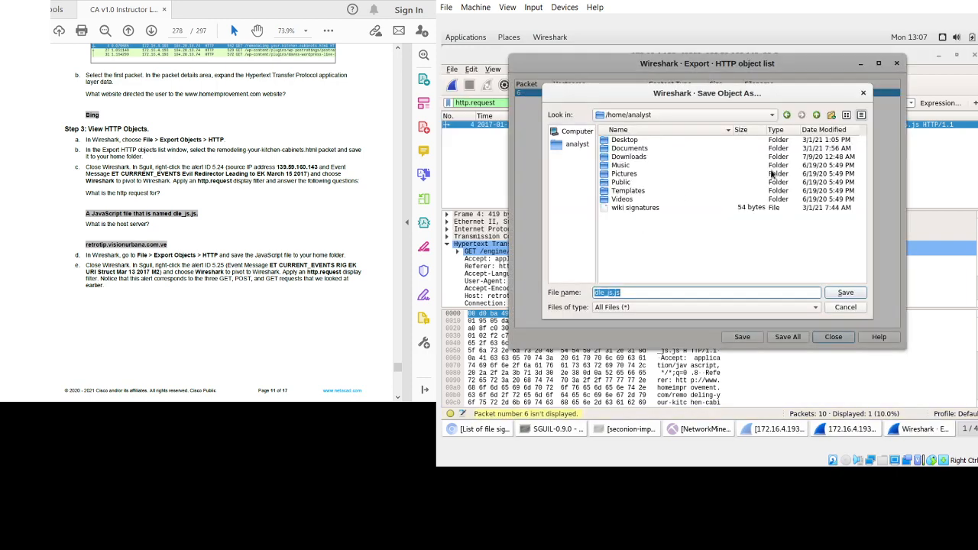
pyautogui.doubleClick(626, 139)
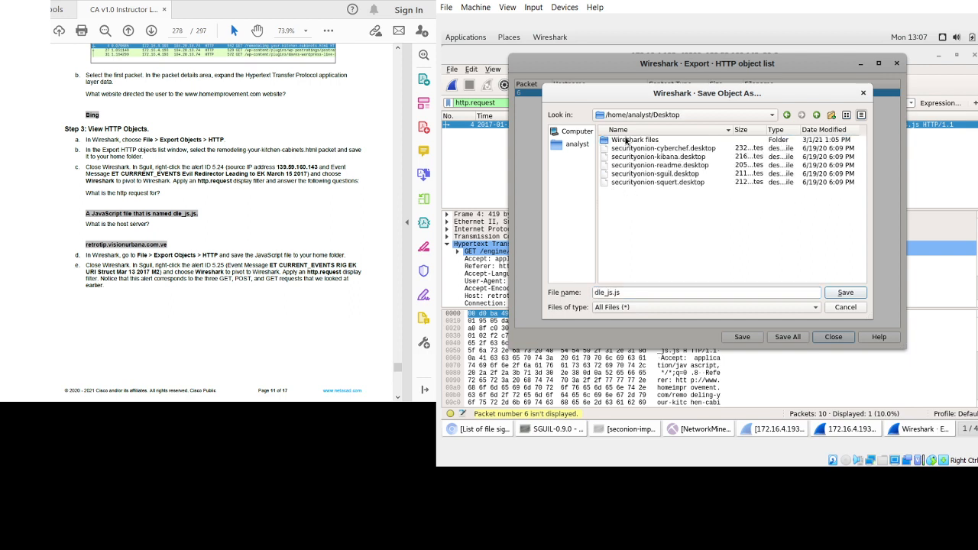
pyautogui.doubleClick(647, 143)
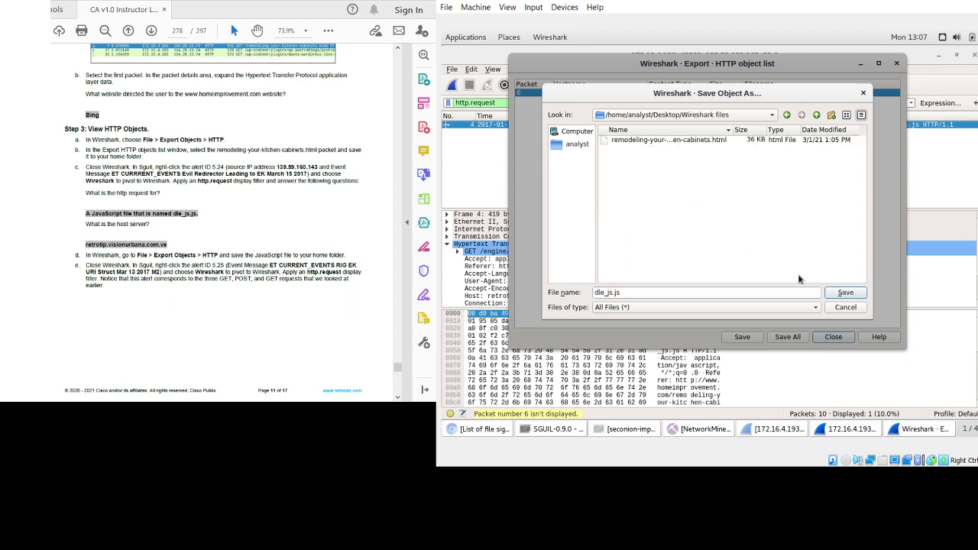
pyautogui.click(835, 293)
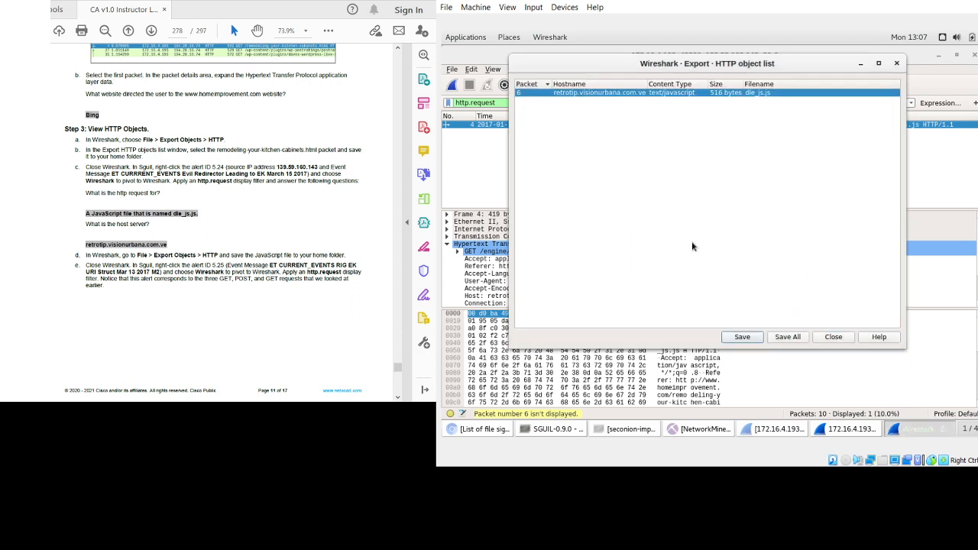
pyautogui.click(831, 337)
# - Read on in the lab instructions, switch to Sguil and open alert 5.25 in Wireshark
pyautogui.scroll(-2, 223, 219)
pyautogui.scroll(-3, 222, 219)
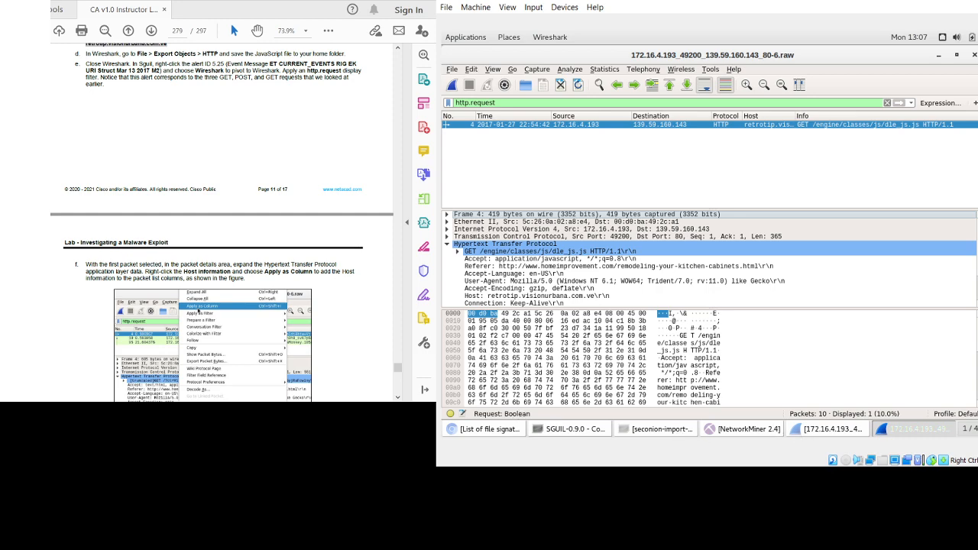
pyautogui.click(553, 426)
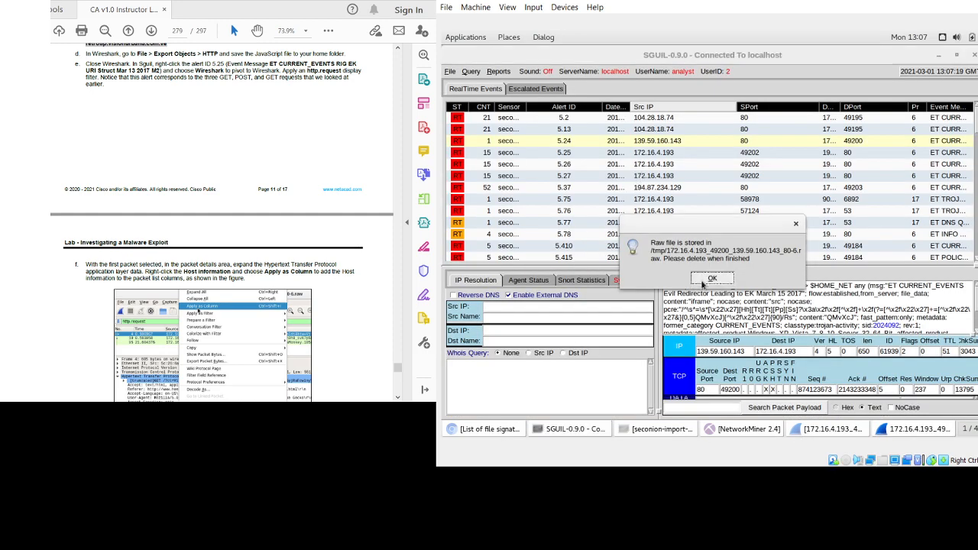
pyautogui.rightClick(566, 158)
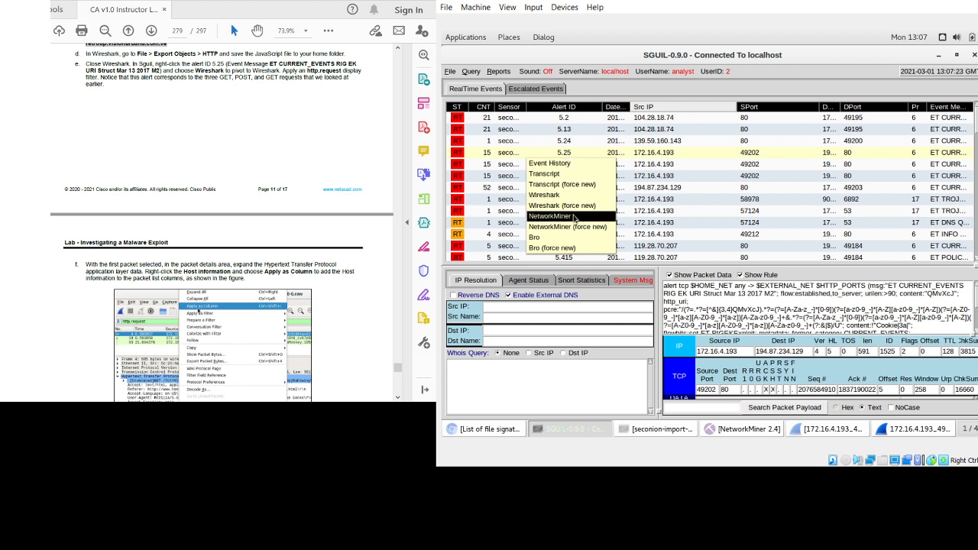
pyautogui.click(570, 195)
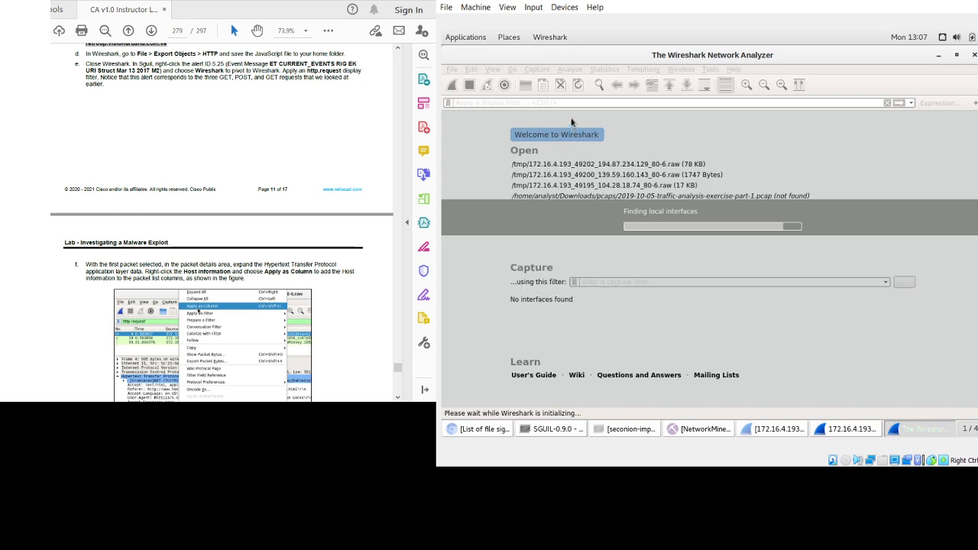
# - Apply the display filter http.request to the capture of alert 5.25
pyautogui.click(563, 100)
pyautogui.write('htt')
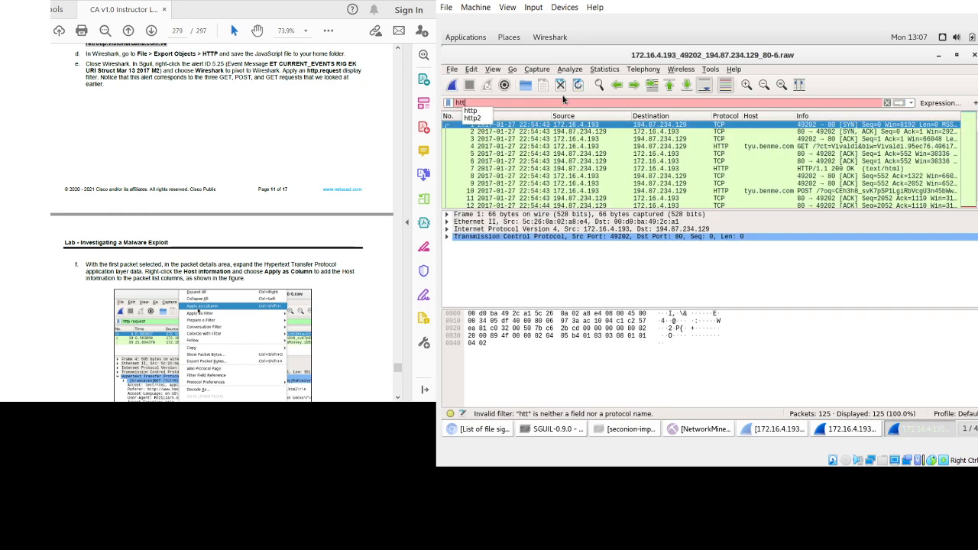
pyautogui.write('p.')
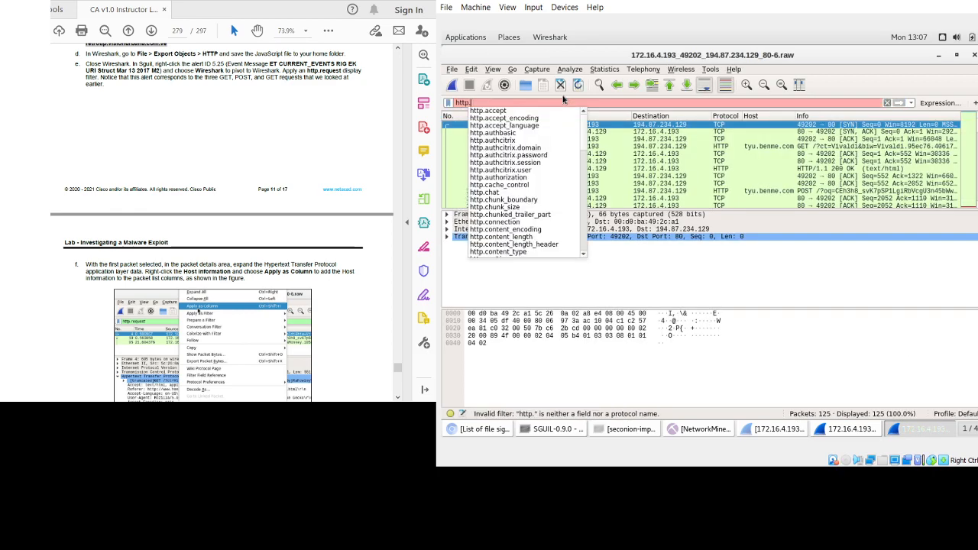
pyautogui.write('request')
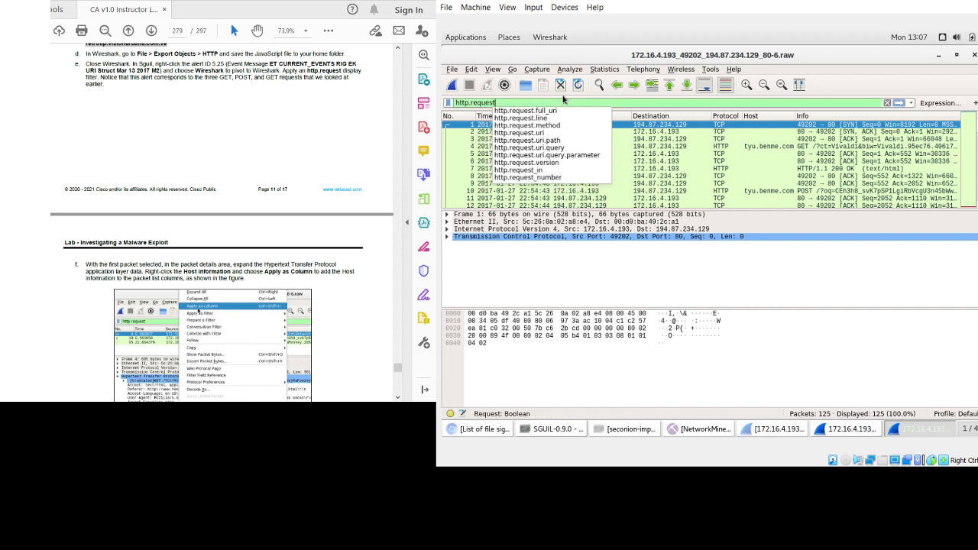
pyautogui.press('Return')
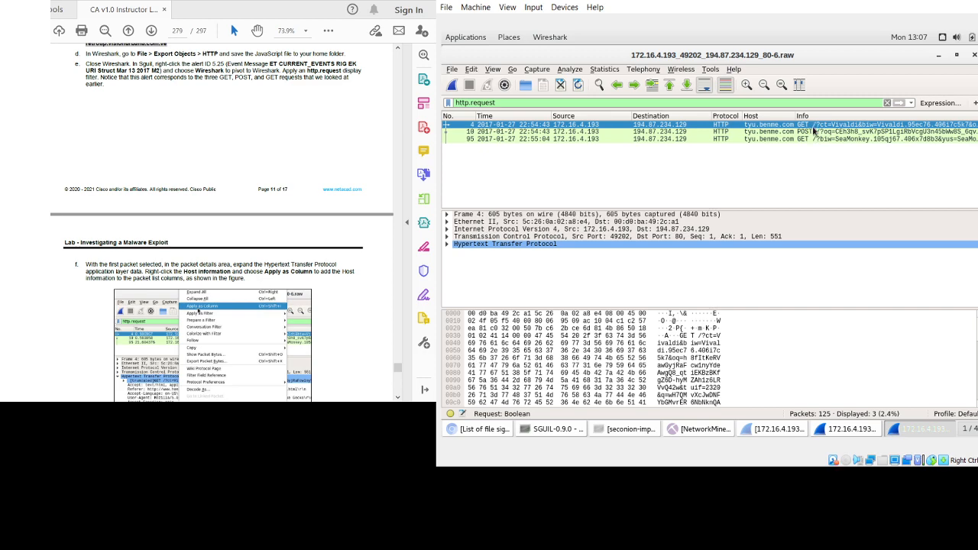
pyautogui.scroll(-3, 222, 229)
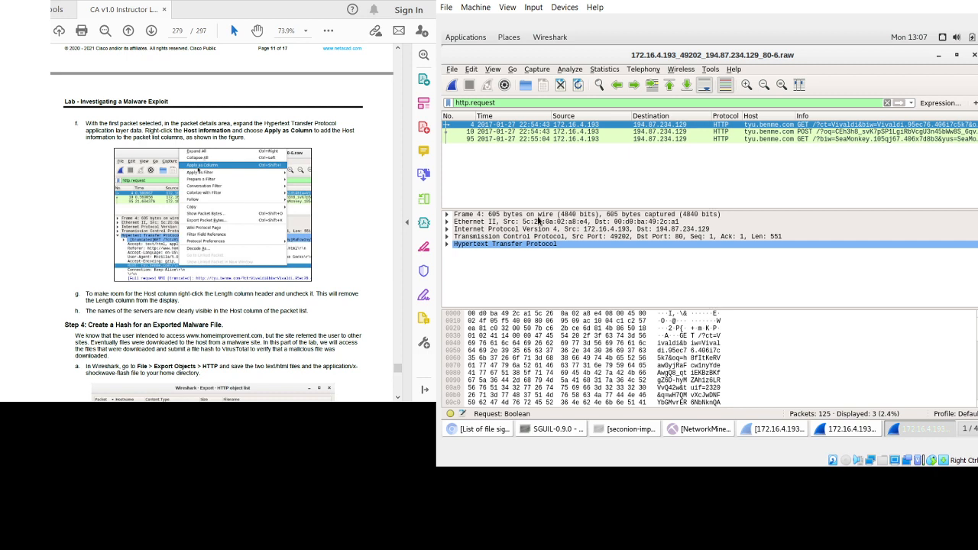
pyautogui.rightClick(642, 127)
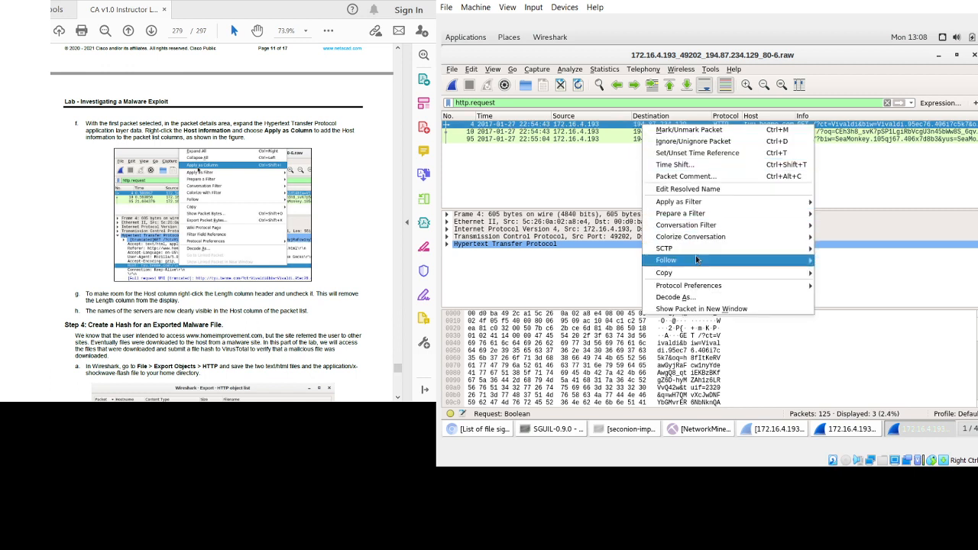
pyautogui.moveTo(692, 213)
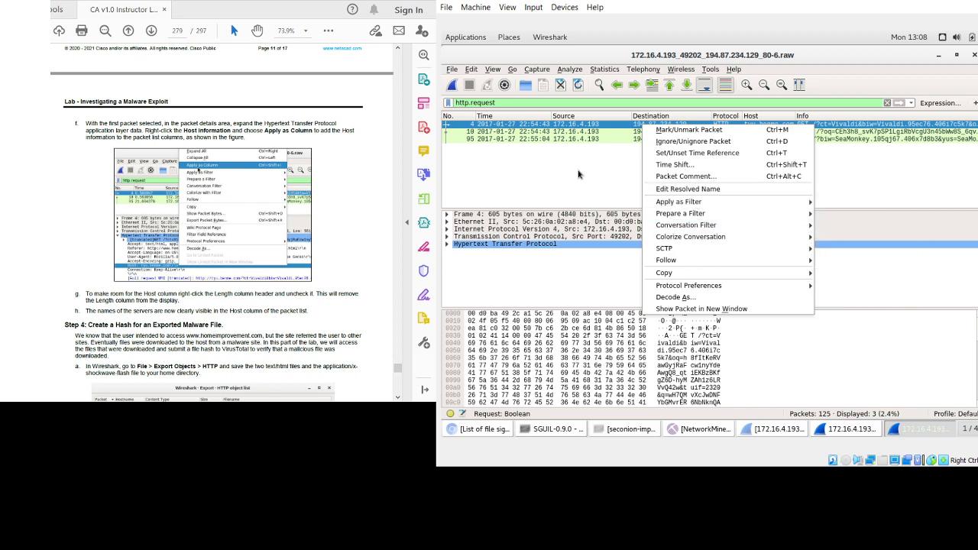
pyautogui.click(579, 174)
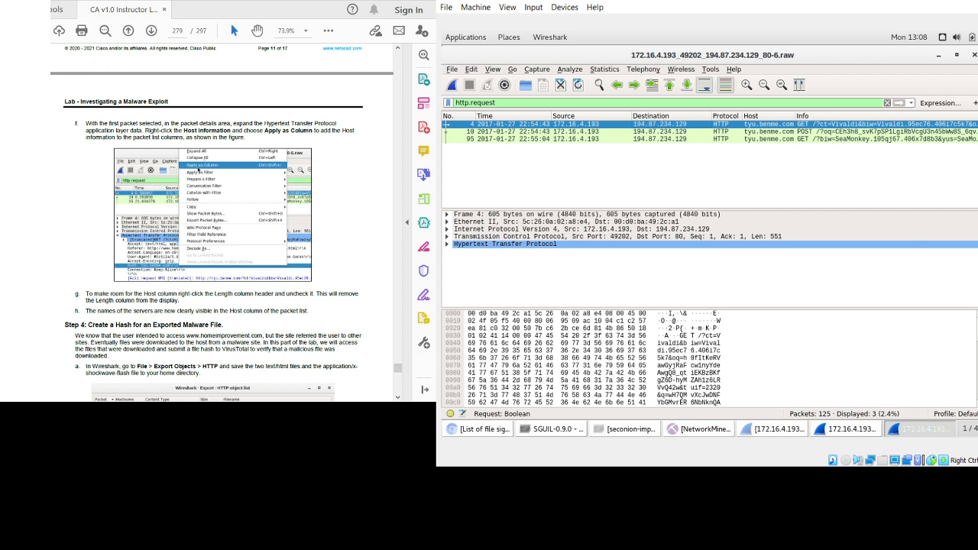
pyautogui.scroll(3, 222, 221)
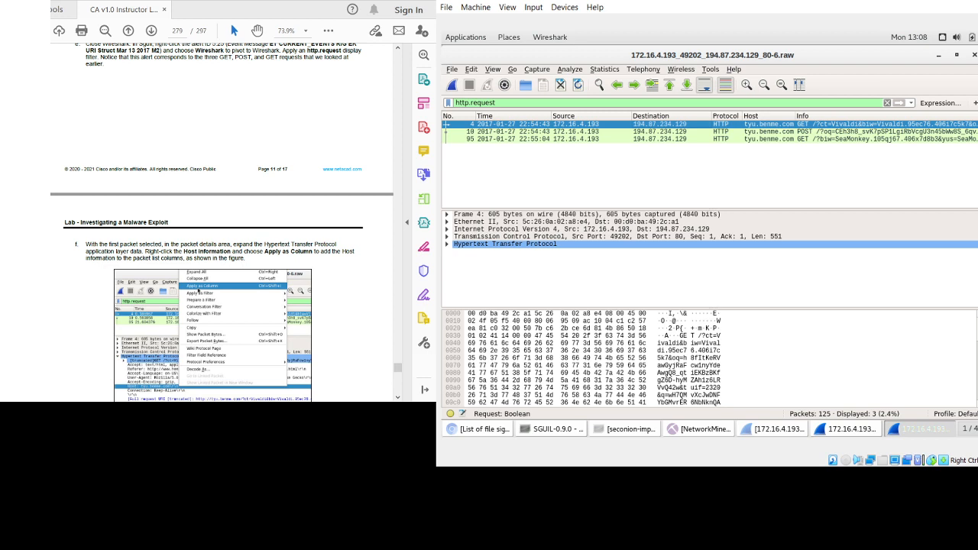
pyautogui.scroll(-2, 222, 222)
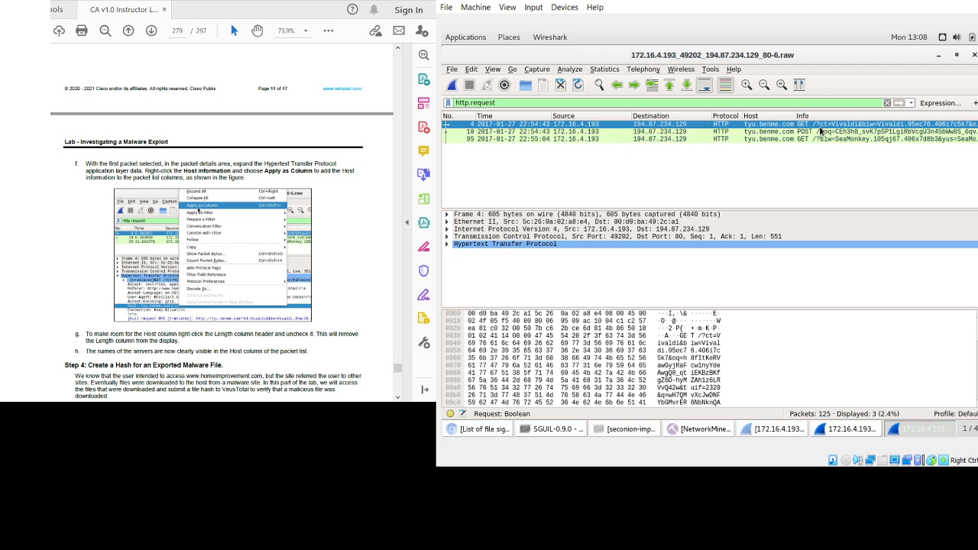
pyautogui.rightClick(559, 276)
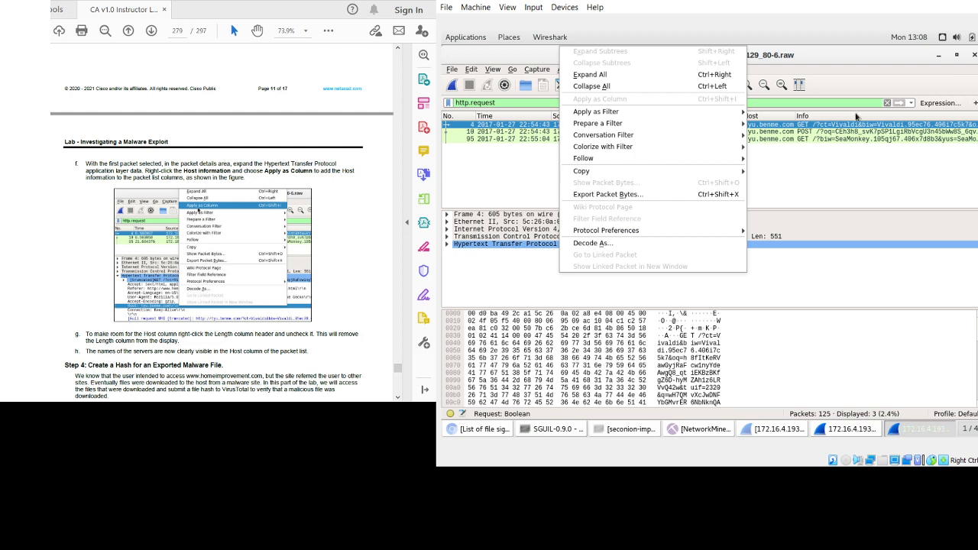
pyautogui.click(831, 131)
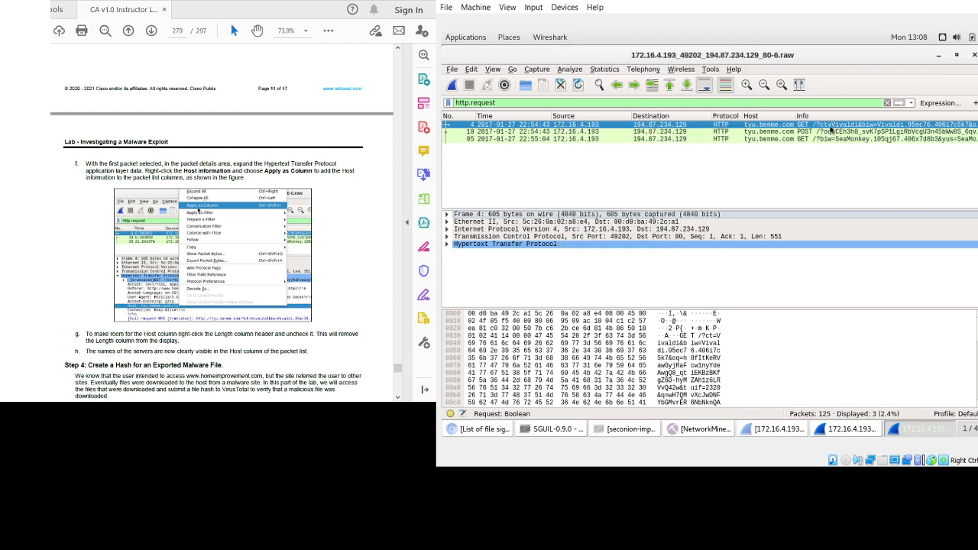
pyautogui.rightClick(783, 174)
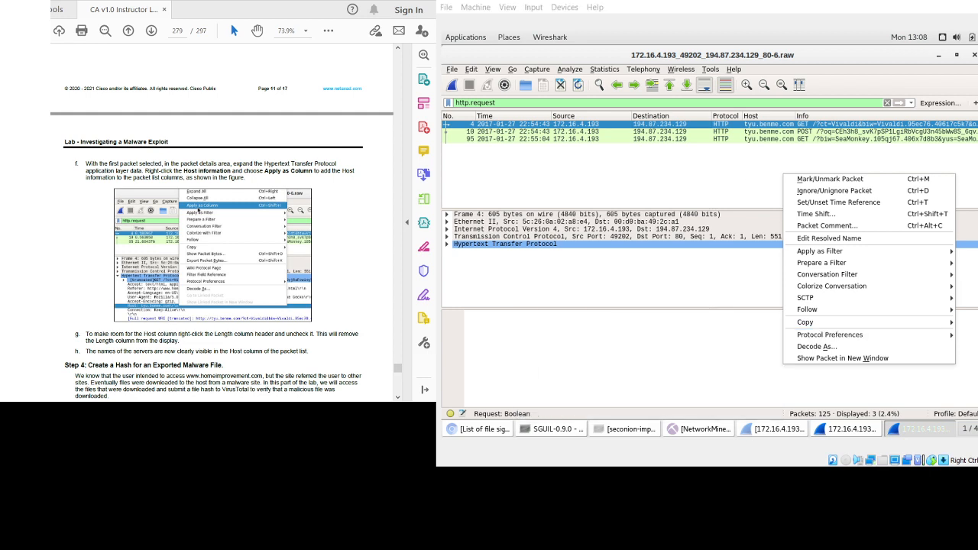
pyautogui.click(566, 345)
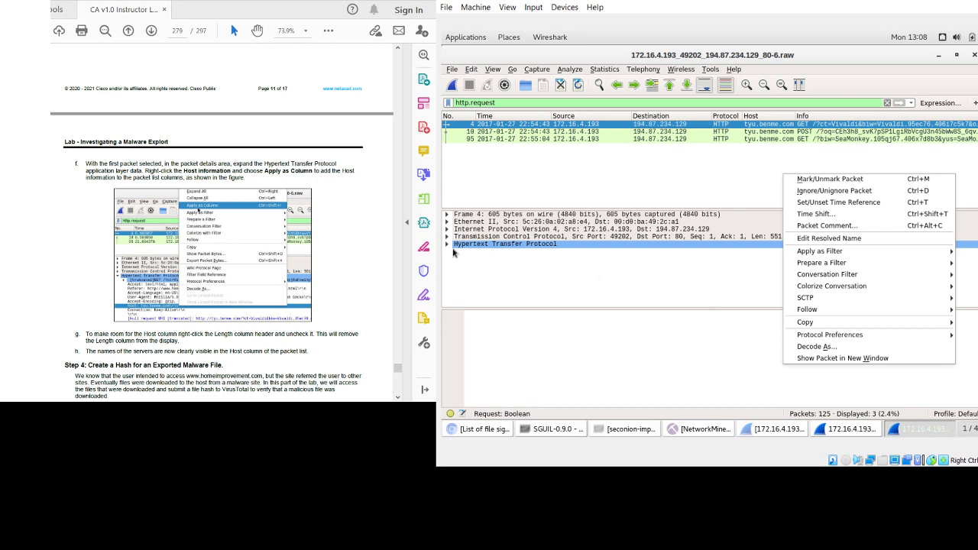
pyautogui.click(453, 248)
# - Expand the Hypertext Transfer Protocol details of the first GET request and apply its Host field as a column
pyautogui.click(451, 247)
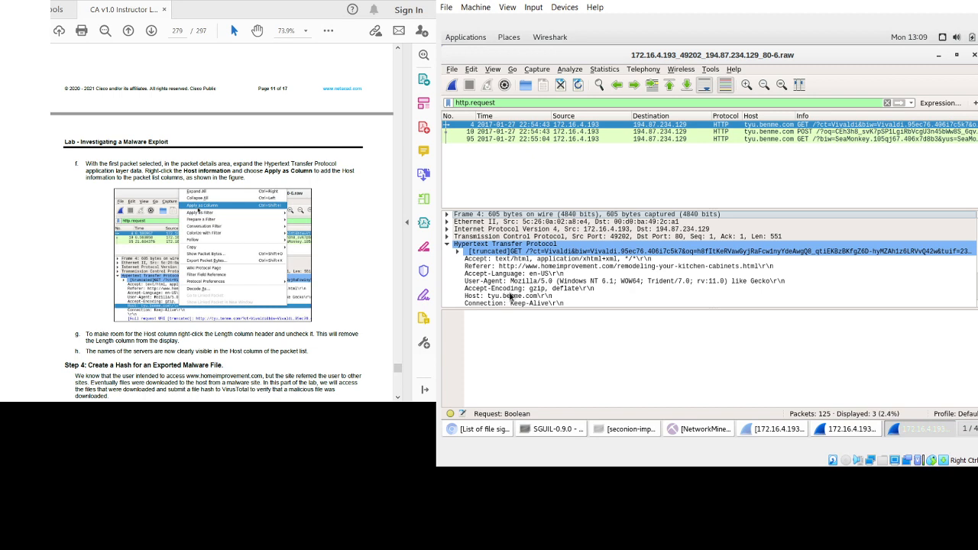
pyautogui.rightClick(510, 298)
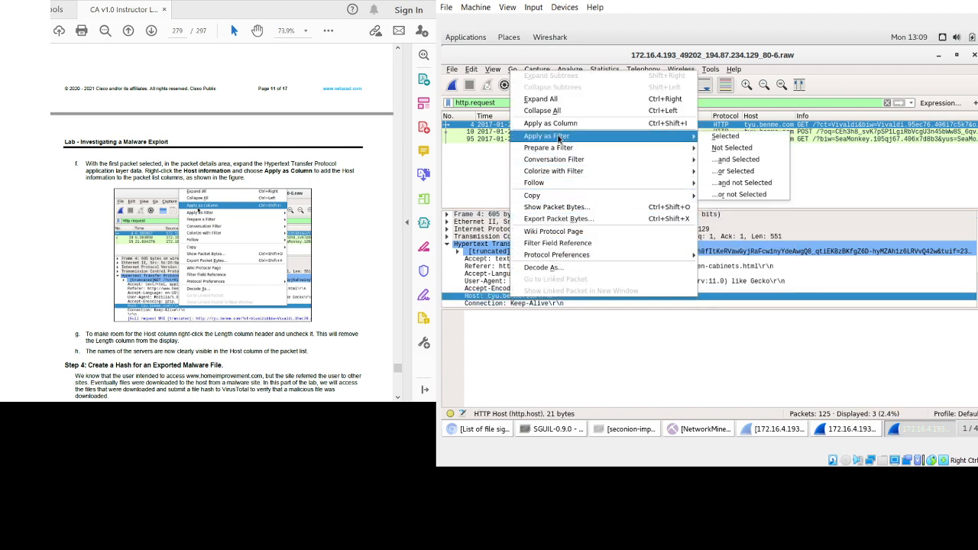
pyautogui.click(558, 126)
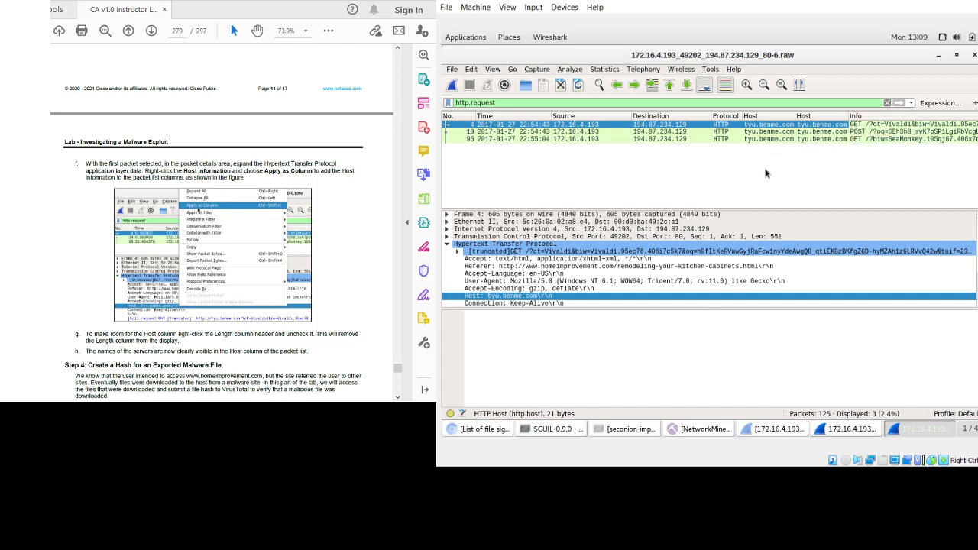
# - Open the HTTP object export list and save packet 7's text/html object into the Desktop folder "Wireshark files"
pyautogui.scroll(-5, 221, 222)
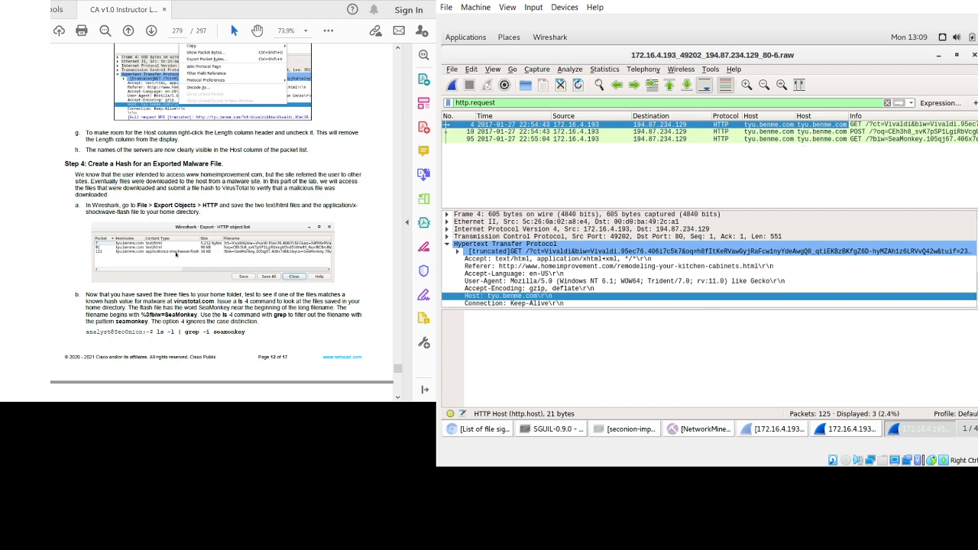
pyautogui.scroll(-2, 222, 222)
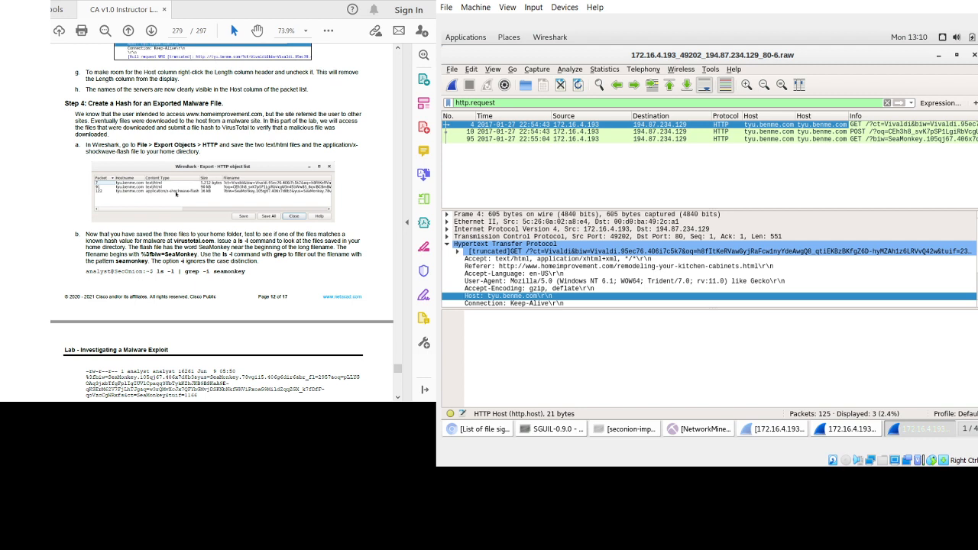
pyautogui.click(451, 69)
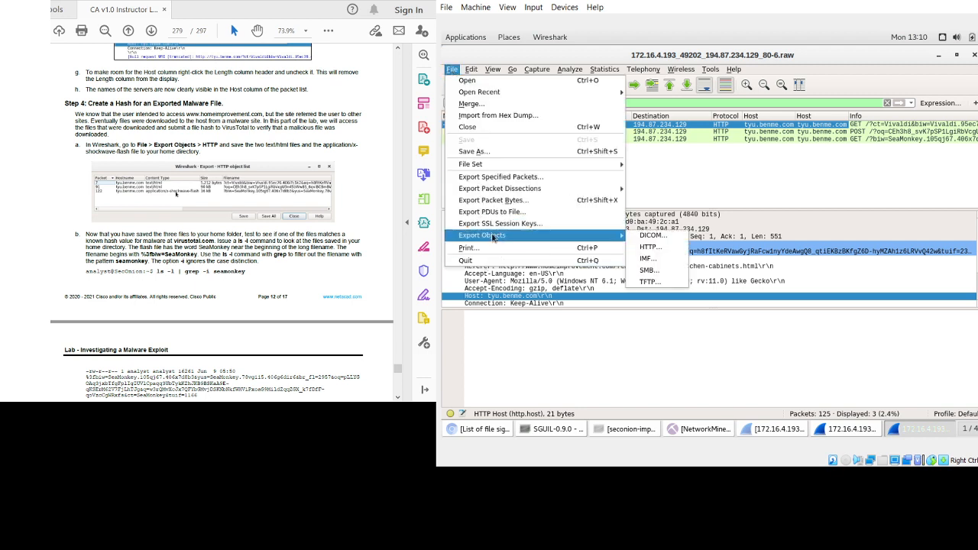
pyautogui.click(669, 251)
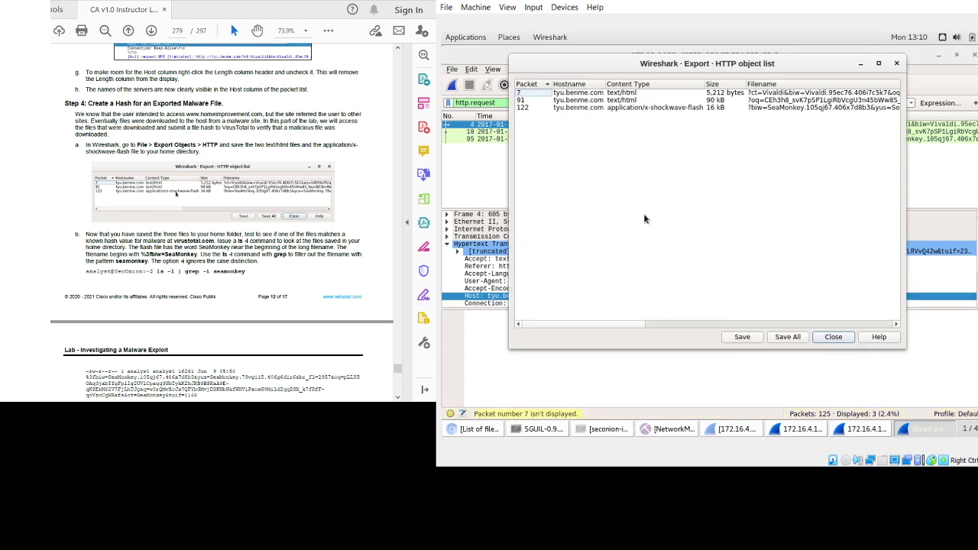
pyautogui.click(575, 96)
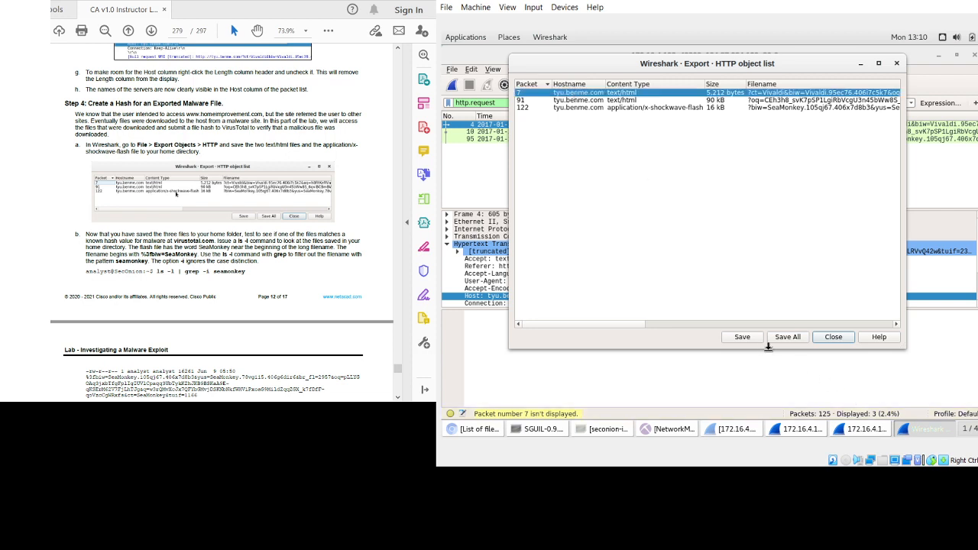
pyautogui.click(742, 337)
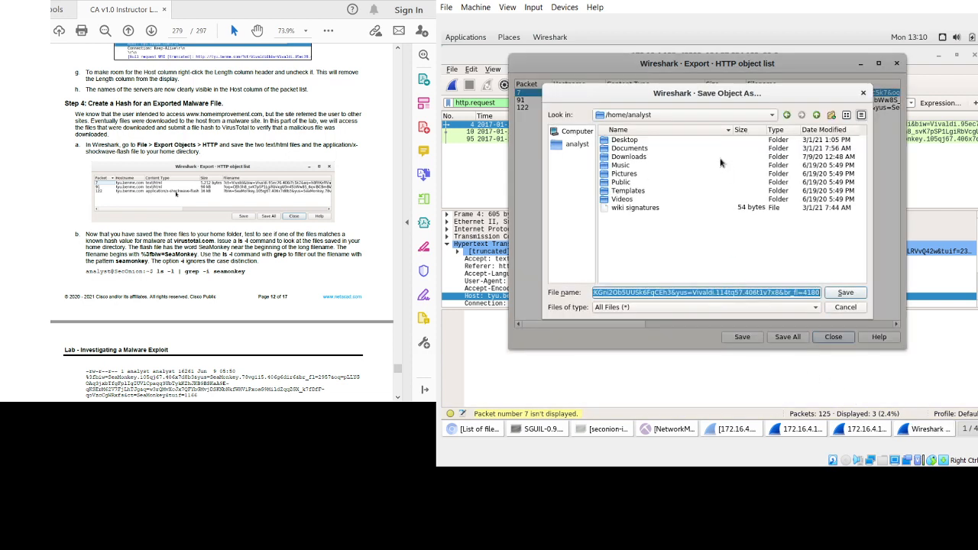
pyautogui.click(625, 142)
pyautogui.click(845, 295)
pyautogui.click(622, 145)
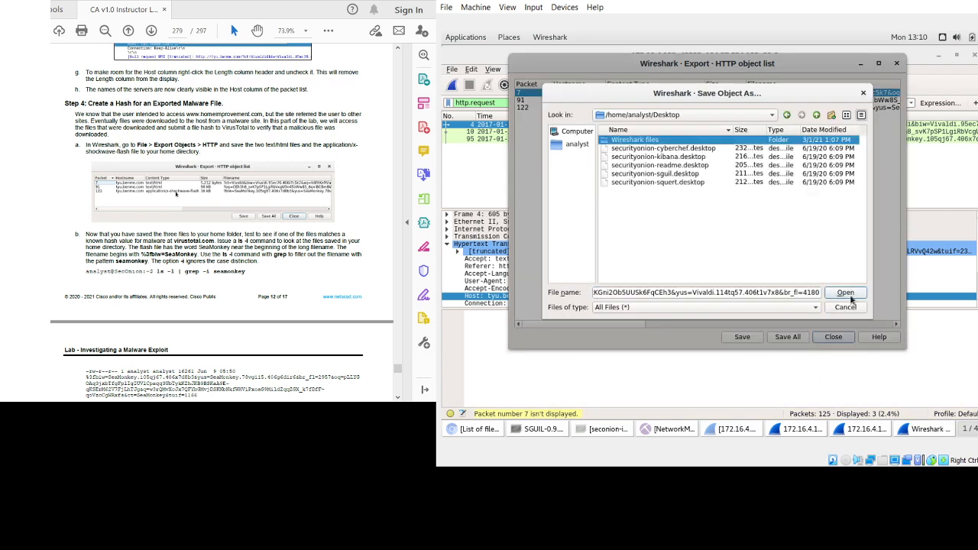
pyautogui.click(849, 298)
pyautogui.click(845, 293)
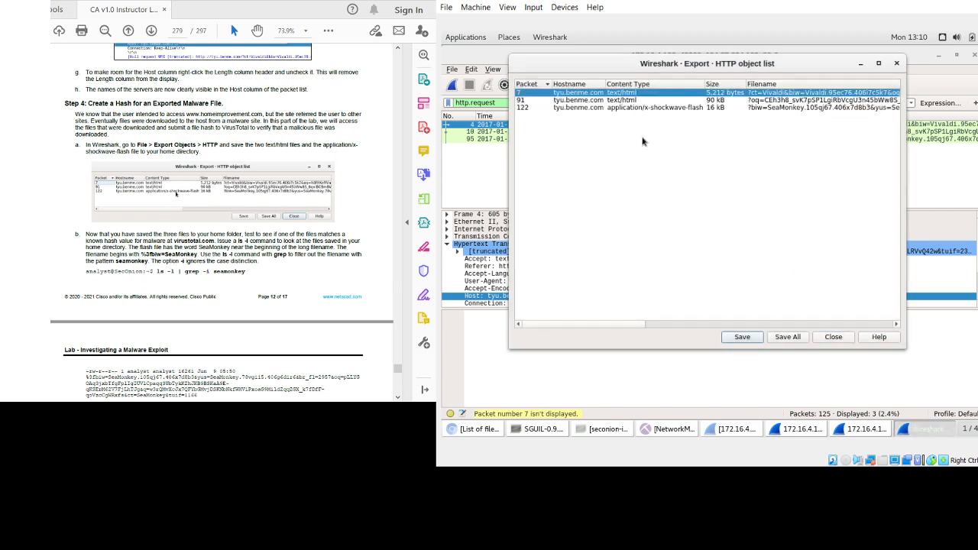
# - Save packet 91's text/html object into the Desktop folder "Wireshark files"
pyautogui.click(635, 100)
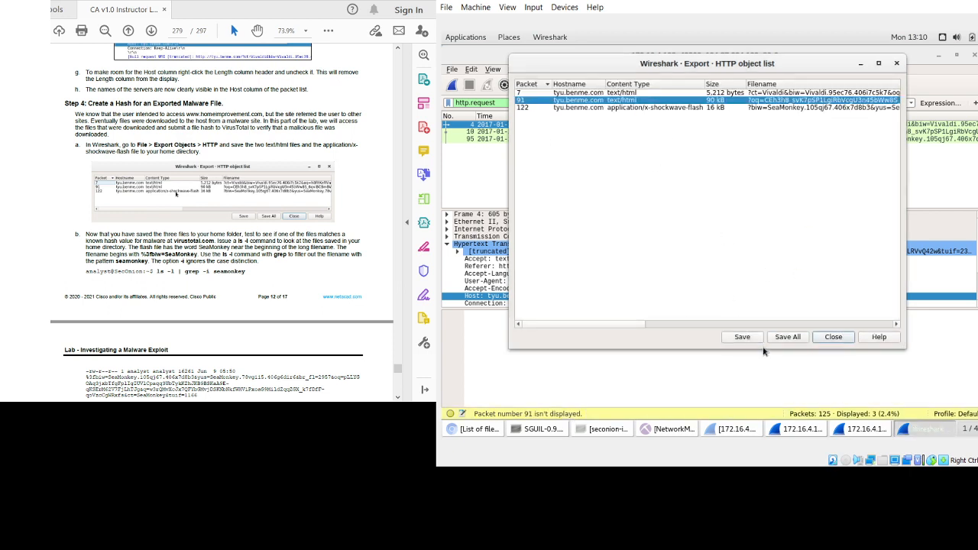
pyautogui.click(742, 337)
pyautogui.click(651, 140)
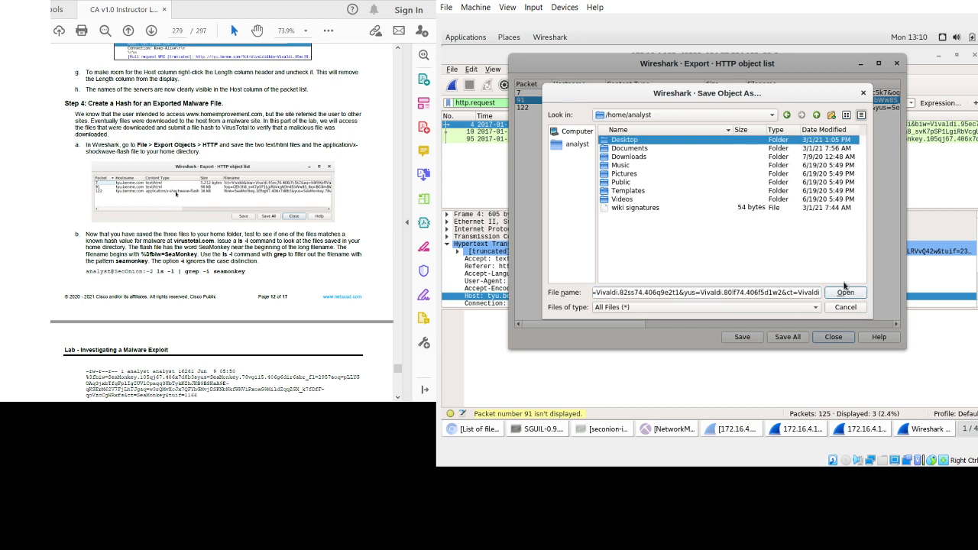
pyautogui.click(845, 293)
pyautogui.click(632, 142)
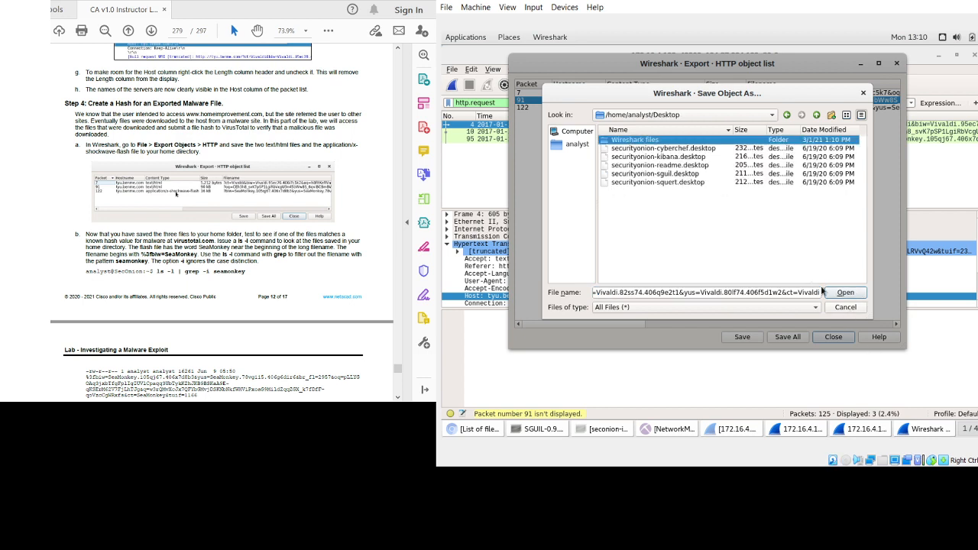
pyautogui.click(843, 296)
pyautogui.click(840, 300)
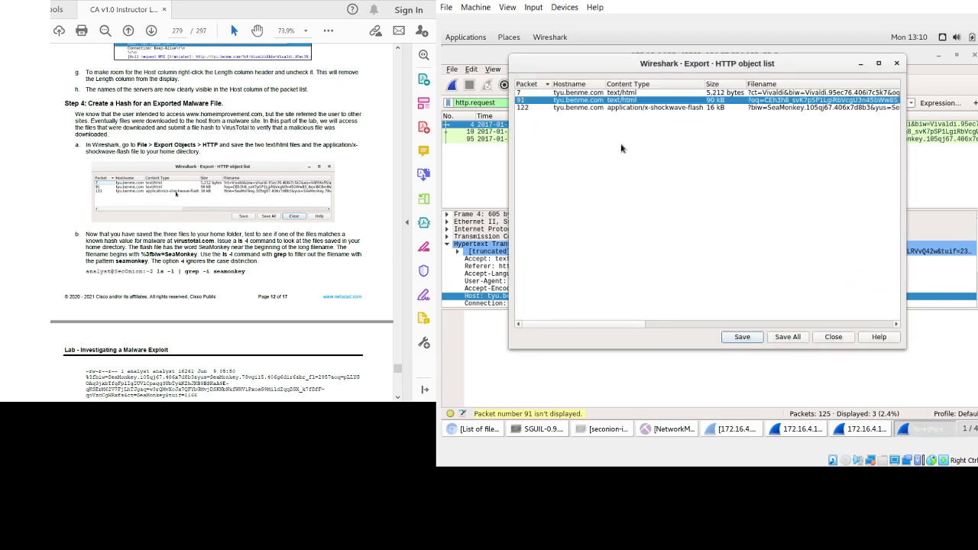
# - Save packet 122's application/x-shockwave-flash object into the Desktop folder "Wireshark files" and read on in the lab instructions
pyautogui.click(611, 108)
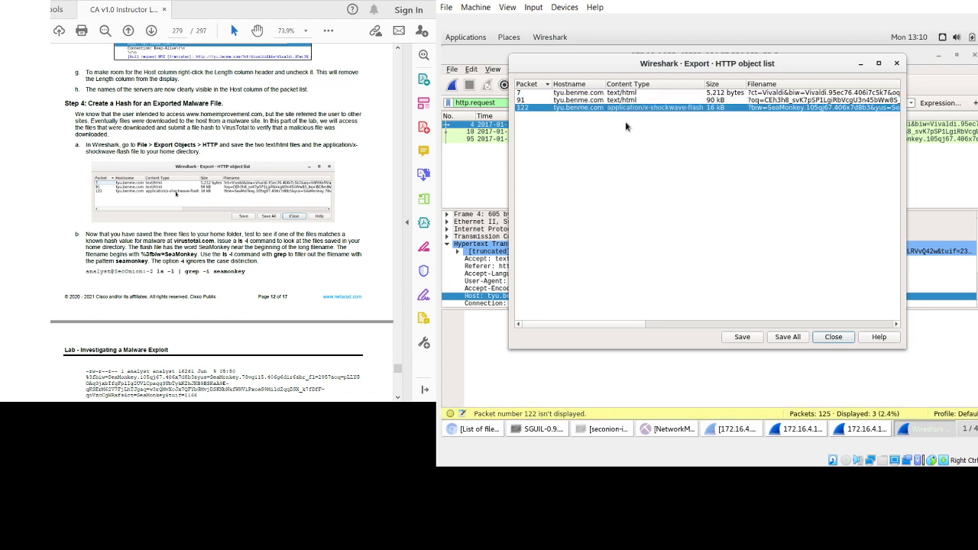
pyautogui.click(742, 337)
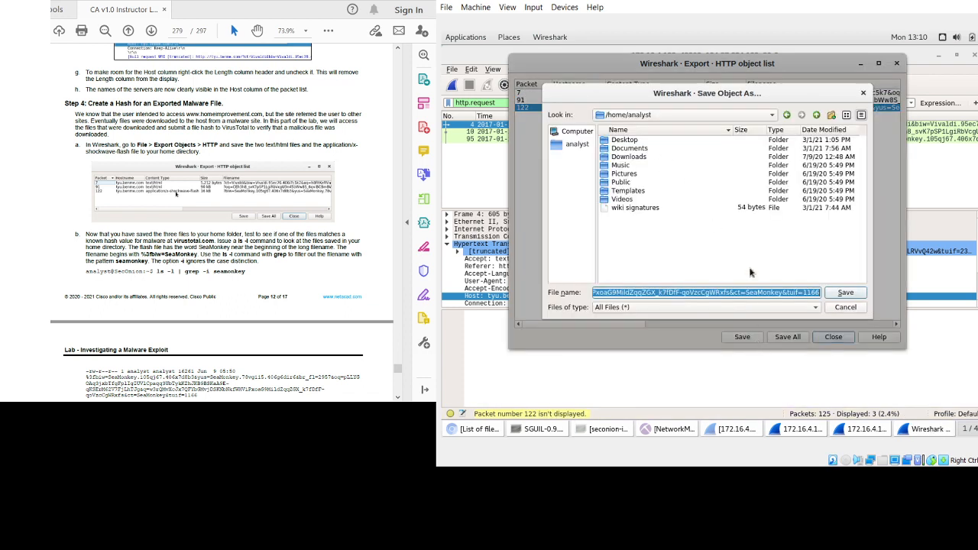
pyautogui.click(621, 141)
pyautogui.click(846, 294)
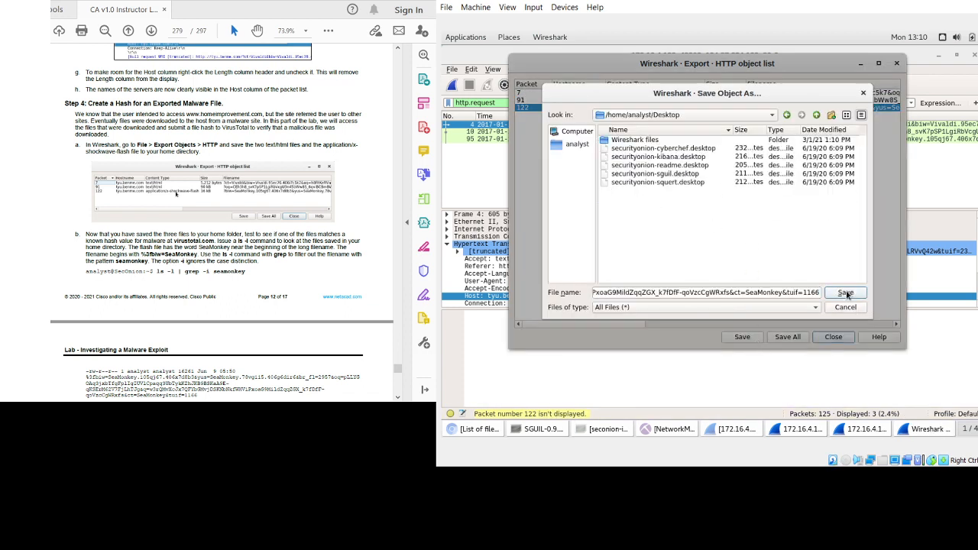
pyautogui.click(846, 295)
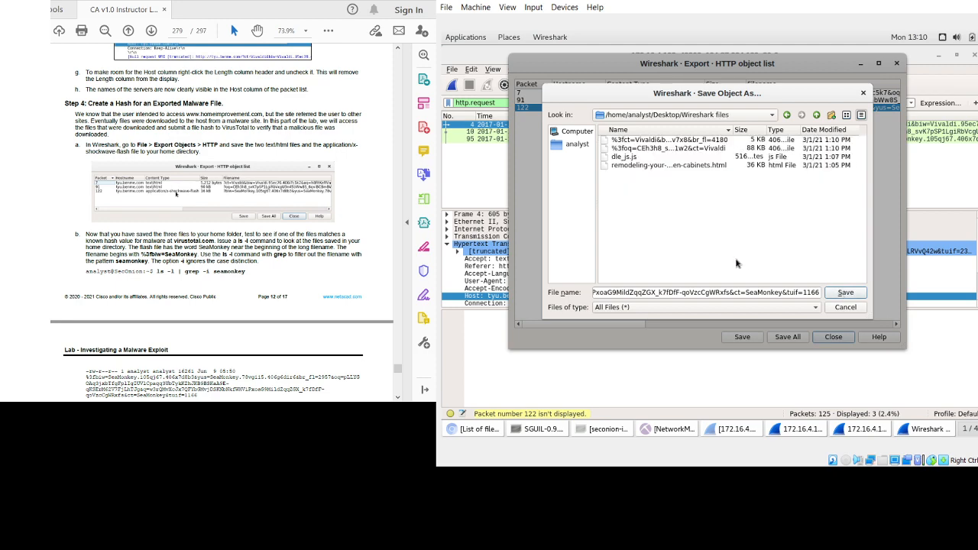
pyautogui.click(842, 293)
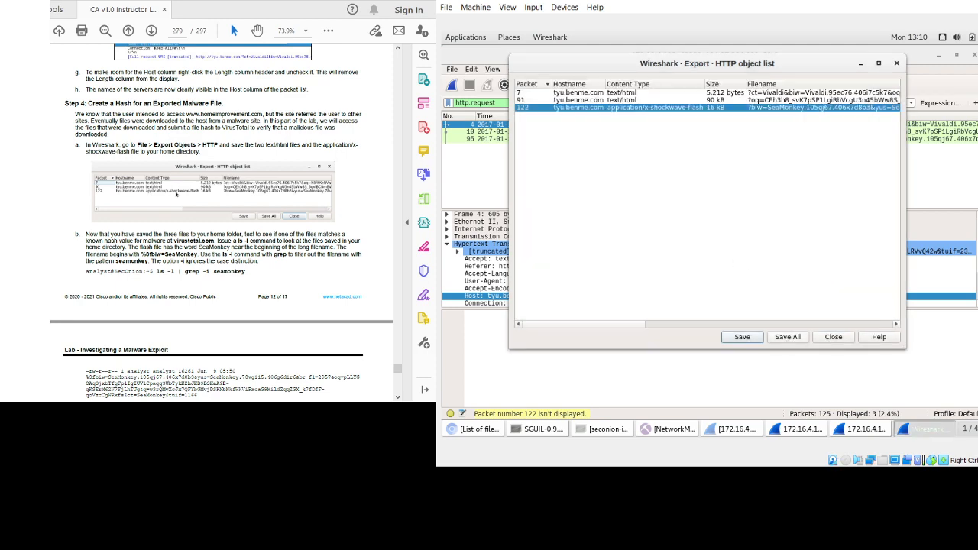
pyautogui.scroll(-4, 222, 222)
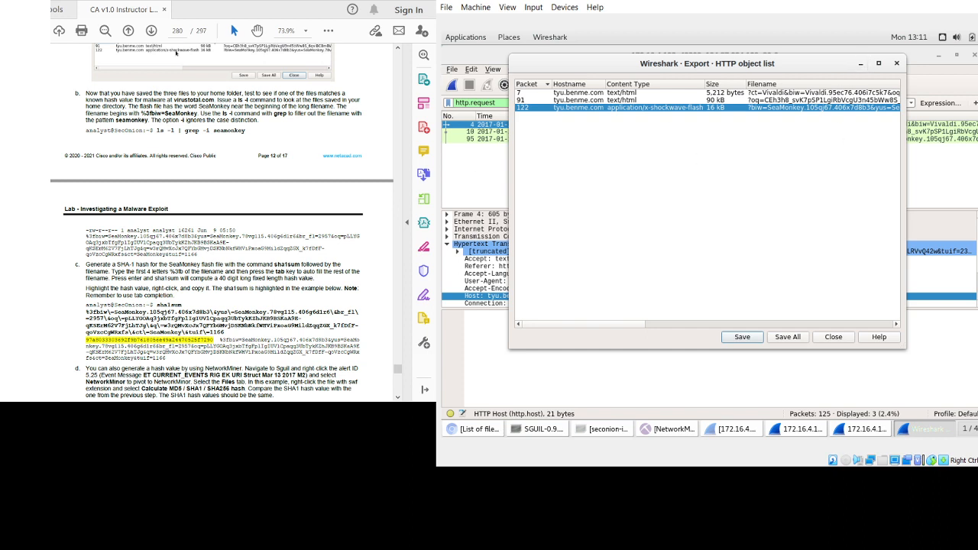
# - Minimize the HTTP object export list and the open Wireshark capture windows to reveal the desktop
pyautogui.click(862, 64)
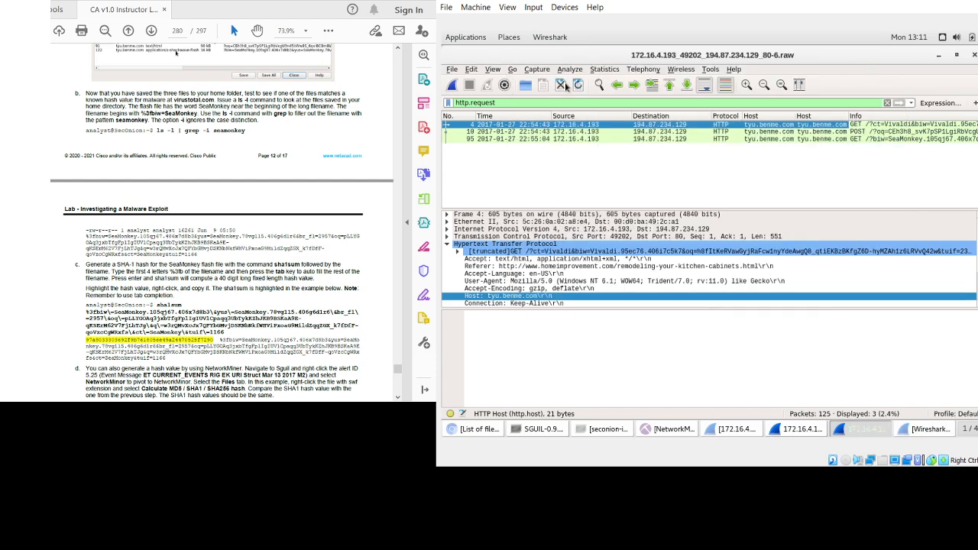
pyautogui.click(938, 55)
pyautogui.click(706, 278)
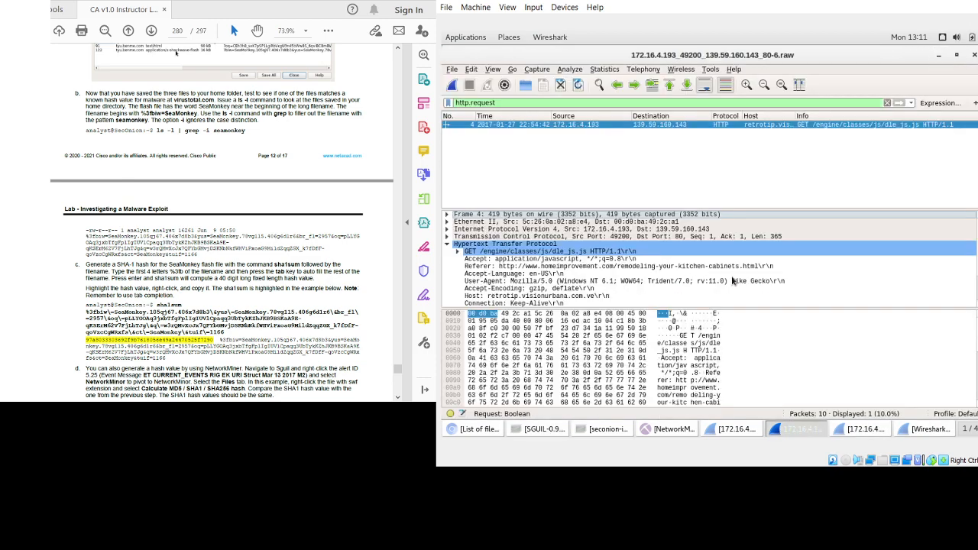
pyautogui.click(938, 55)
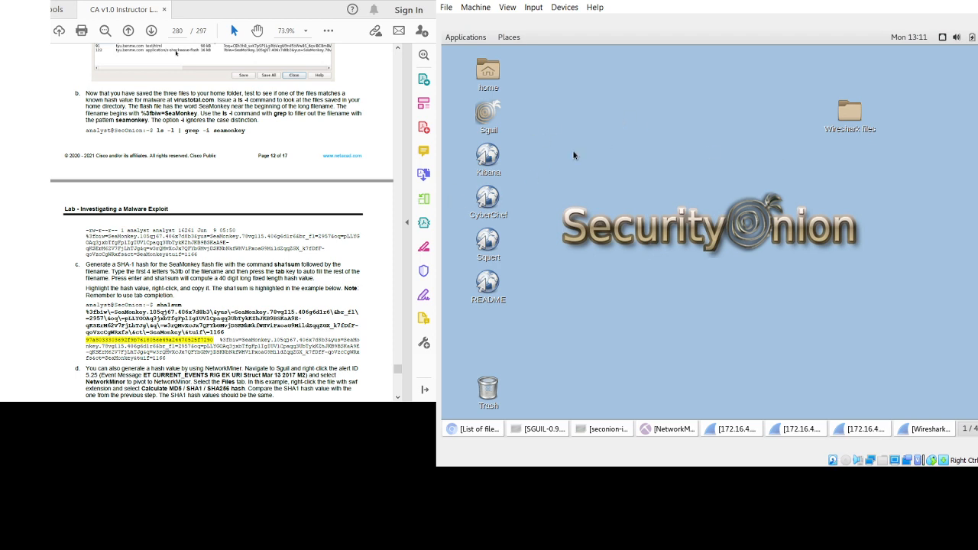
# - Open a terminal window and list the home directory in long format with ls -l
pyautogui.click(461, 37)
pyautogui.moveTo(473, 176)
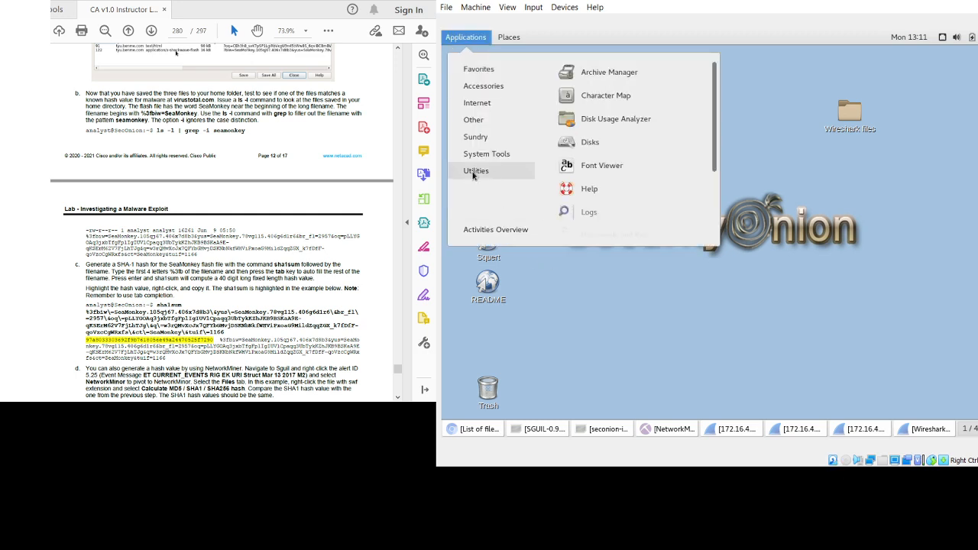
pyautogui.moveTo(518, 153)
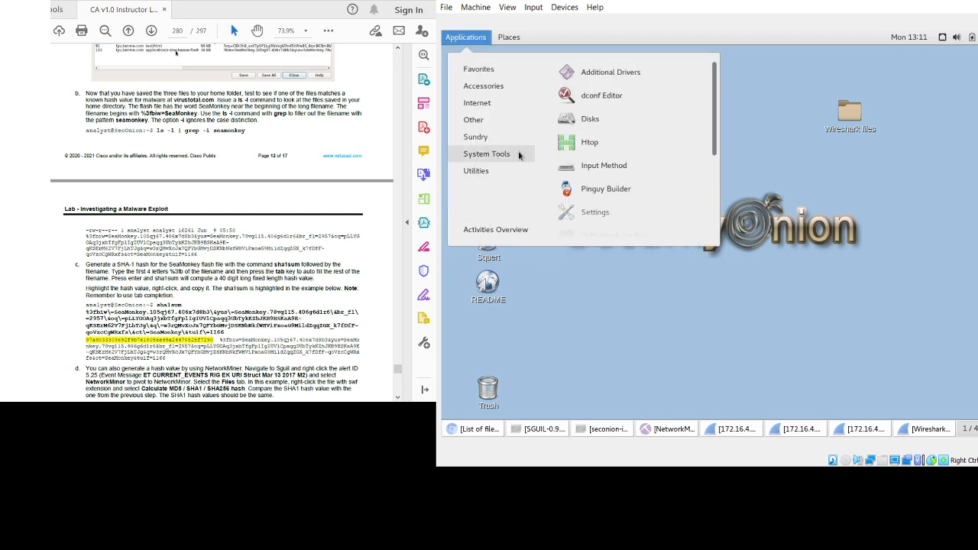
pyautogui.scroll(-3, 593, 156)
pyautogui.scroll(-2, 593, 156)
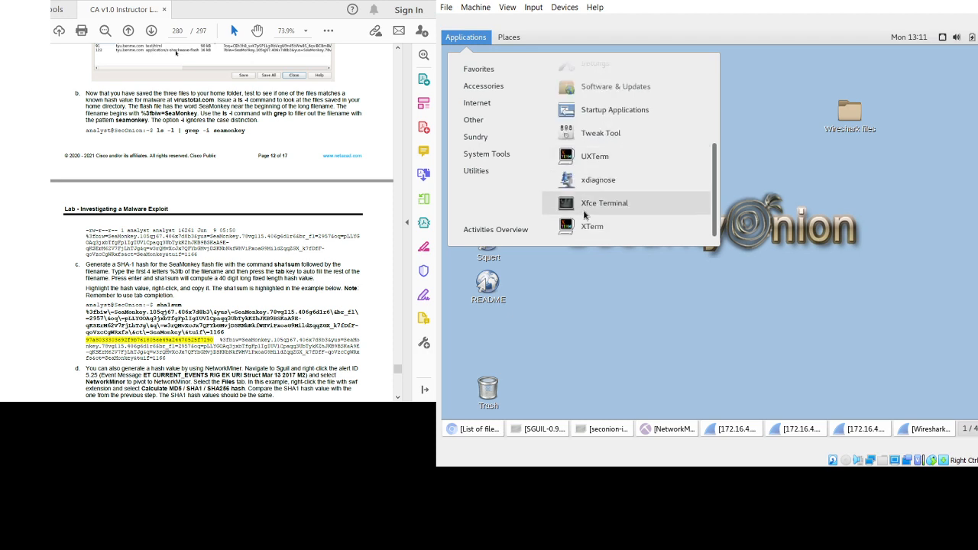
pyautogui.scroll(5, 588, 212)
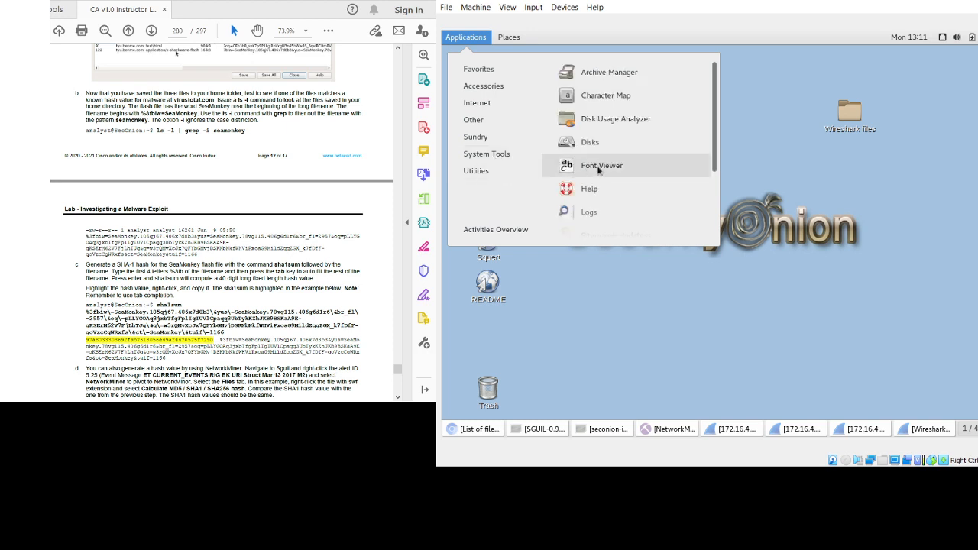
pyautogui.scroll(-3, 596, 168)
pyautogui.click(599, 200)
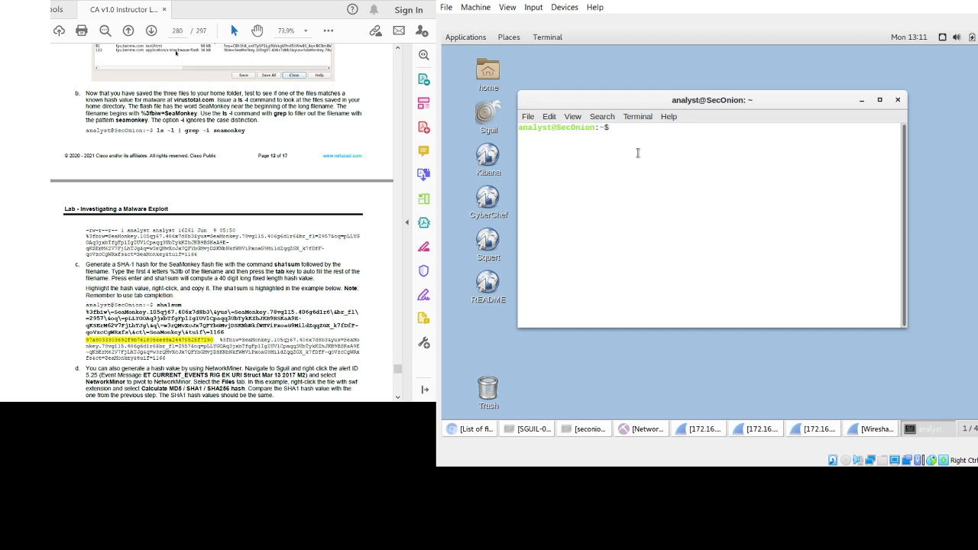
pyautogui.write('ls -l')
pyautogui.press('Return')
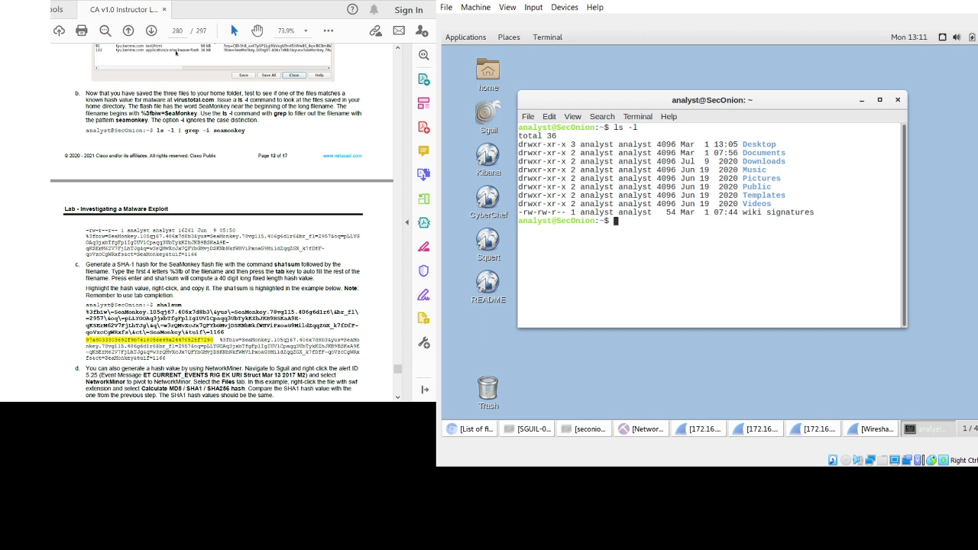
# - Change to the Desktop directory in the terminal and list its contents in long format
pyautogui.write('cd Desktop')
pyautogui.press('Return')
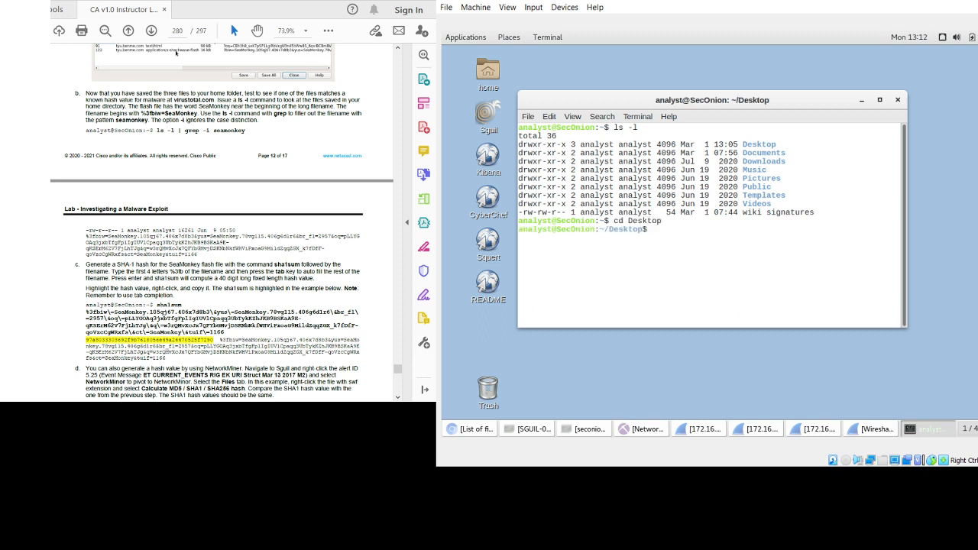
pyautogui.write('ls -l')
pyautogui.press('Return')
# - Change into the "Wireshark files" directory and list the exported files in long format
pyautogui.write('cd ')
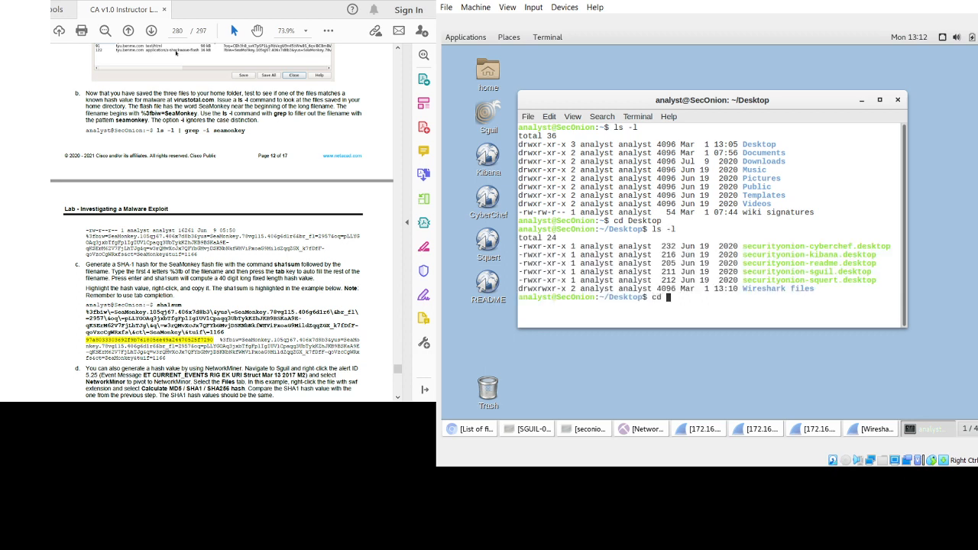
pyautogui.write('W')
pyautogui.press('Tab')
pyautogui.press('Return')
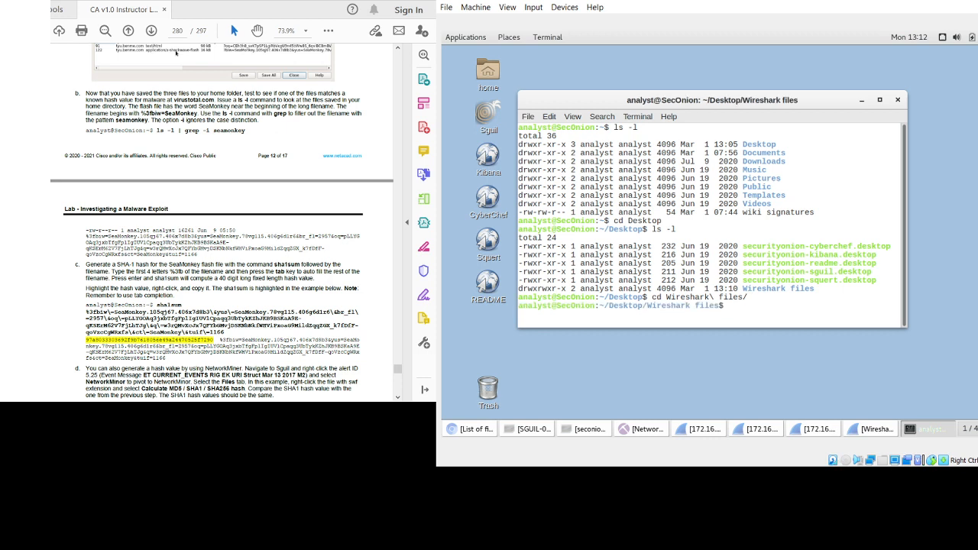
pyautogui.write('ls -l')
pyautogui.press('Return')
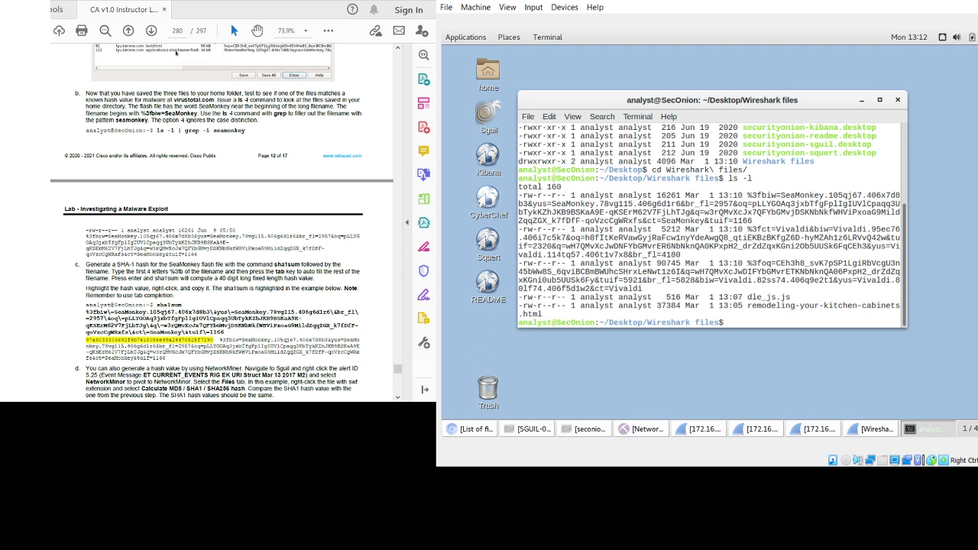
# - Filter the long file listing for the SeaMonkey file with ls -l | grep -i seamonkey
pyautogui.doubleClick(131, 120)
pyautogui.click(191, 150)
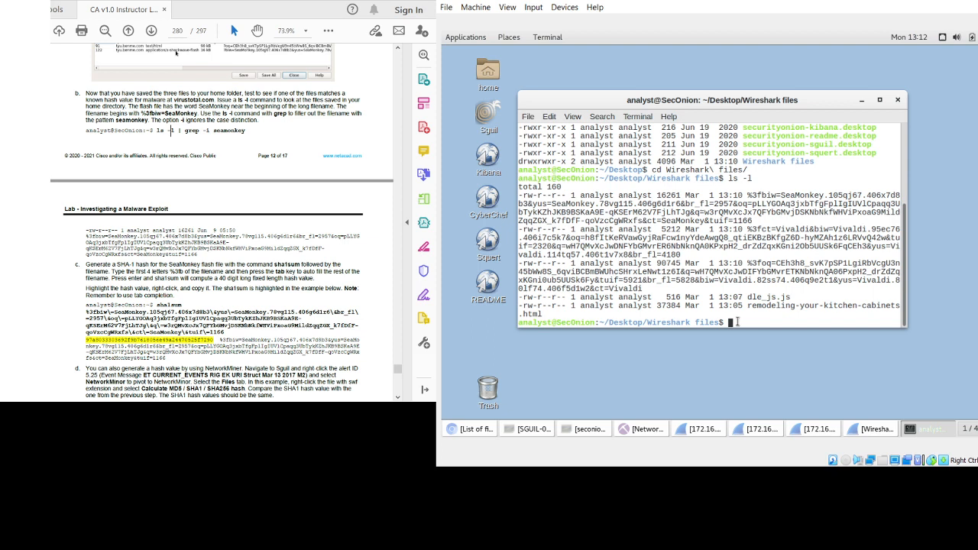
pyautogui.write('ls -l | grep -i seamonkey')
pyautogui.press('Return')
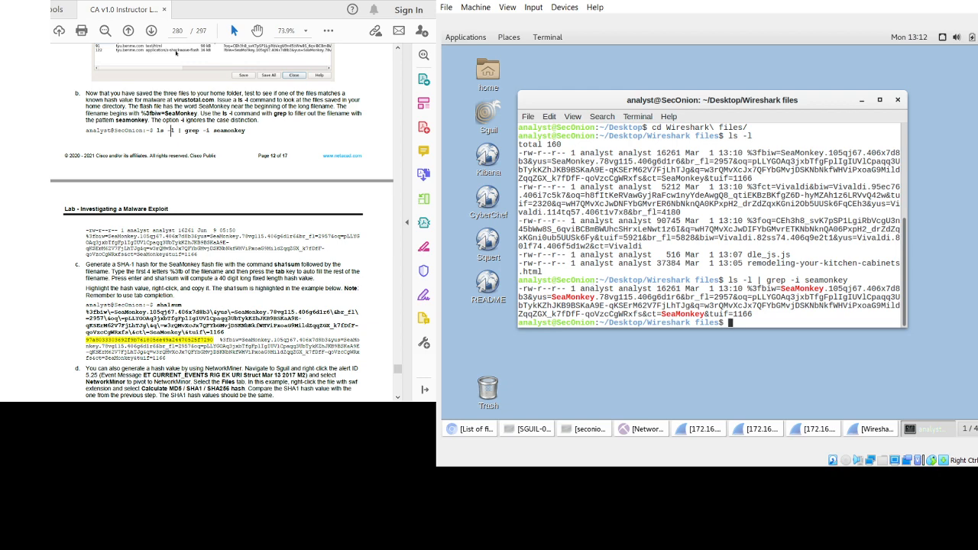
# - Generate the SHA-1 hash of the SeaMonkey Flash file beginning with %3fb using sha1sum and highlight the resulting hash
pyautogui.scroll(-3, 176, 52)
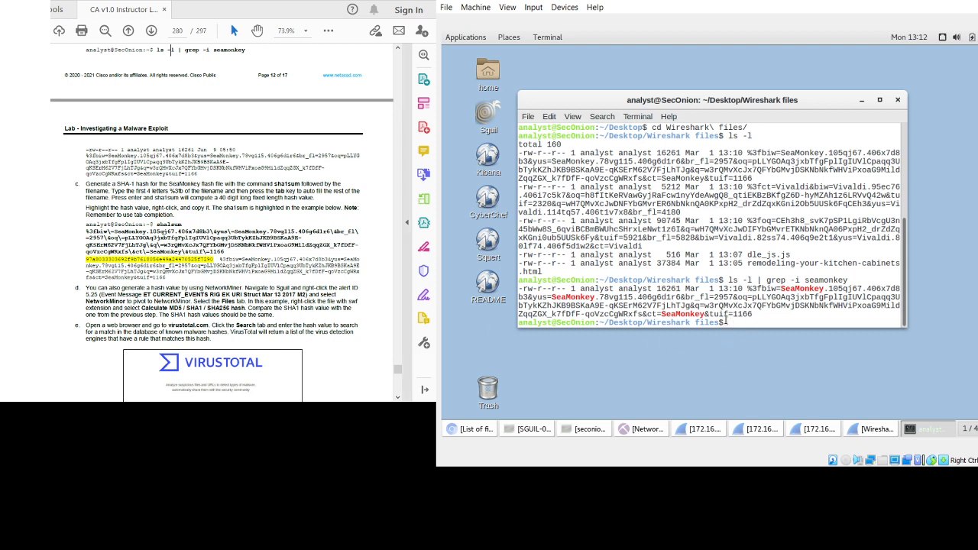
pyautogui.write('sha1sum')
pyautogui.write('%3fb')
pyautogui.press('Tab')
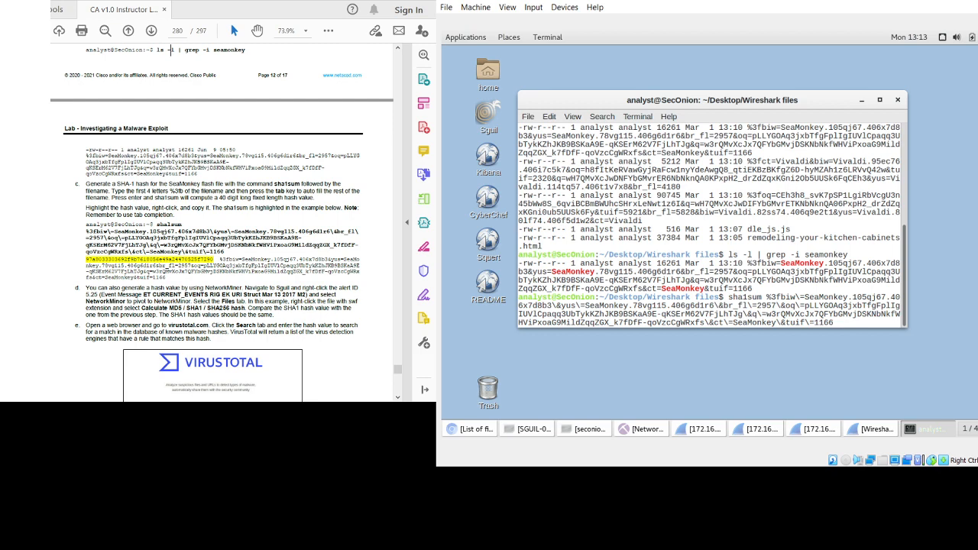
pyautogui.press('Return')
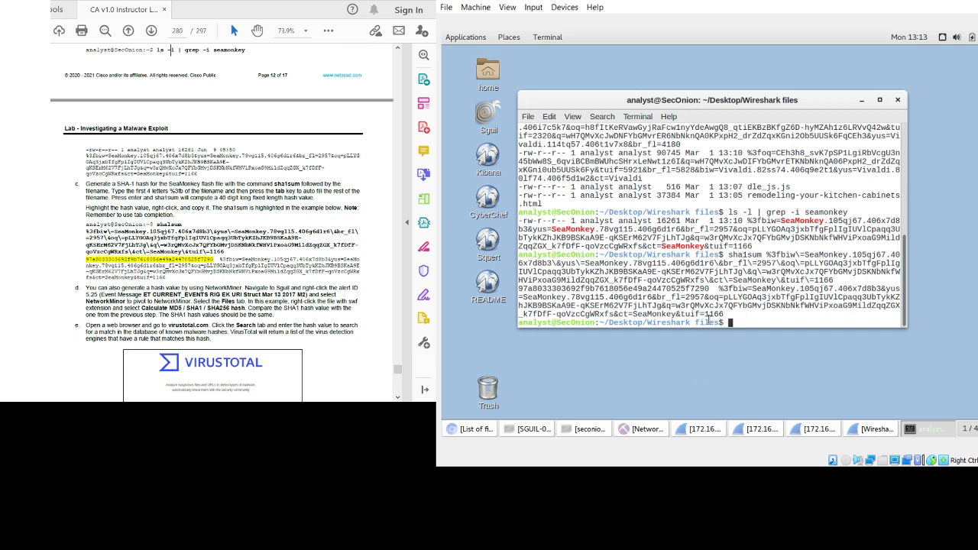
pyautogui.moveTo(518, 287); pyautogui.dragTo(714, 289)
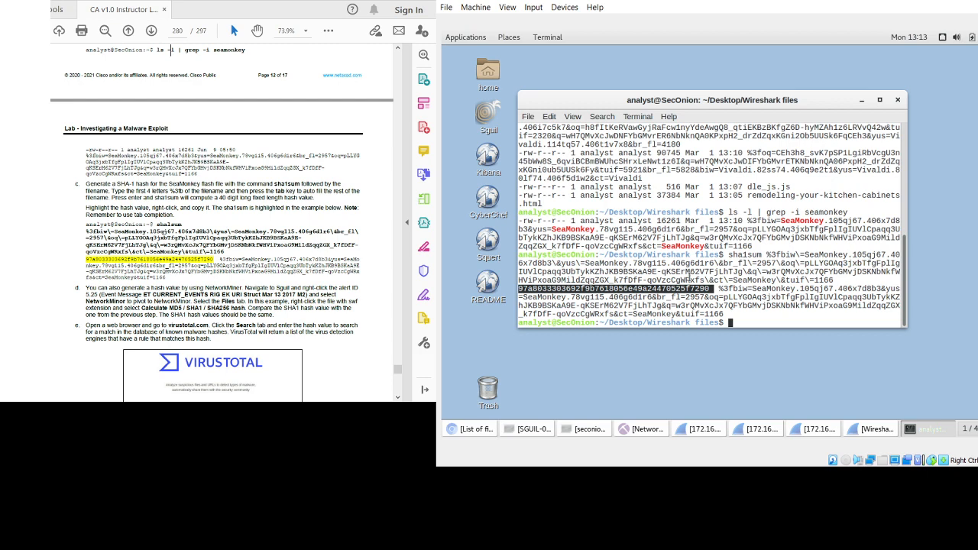
# - Pivot from Sguil alert 5.25 to NetworkMiner, show its extracted files list and dismiss the raw file notice
pyautogui.scroll(-3, 221, 221)
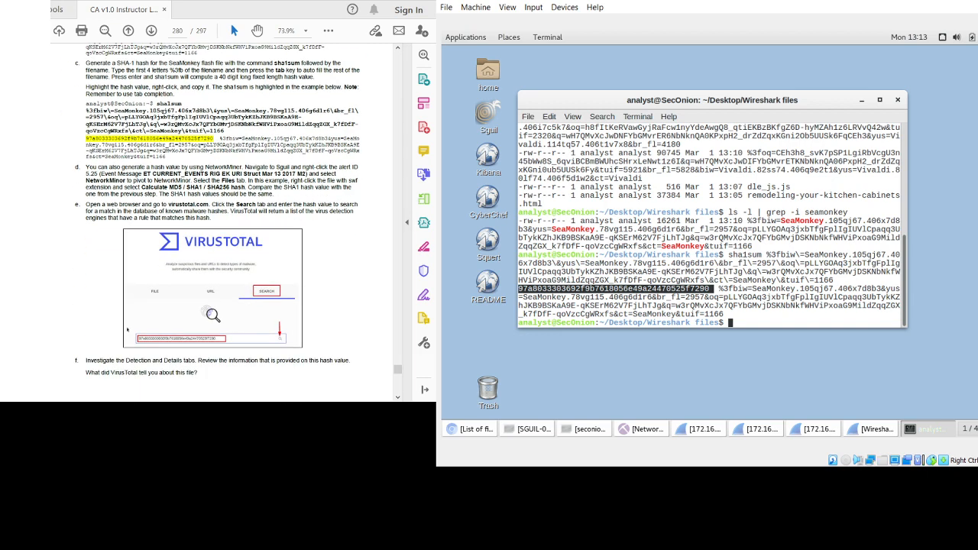
pyautogui.click(511, 427)
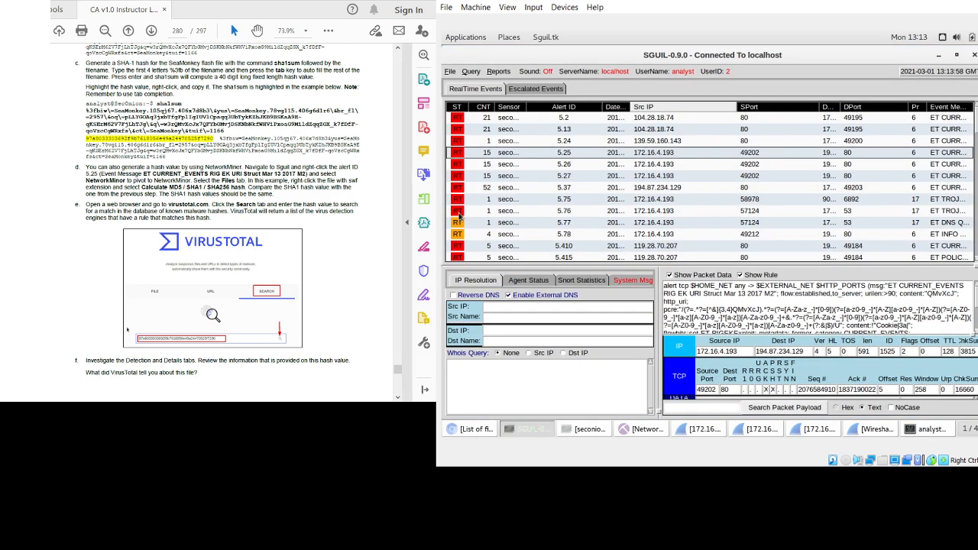
pyautogui.rightClick(566, 155)
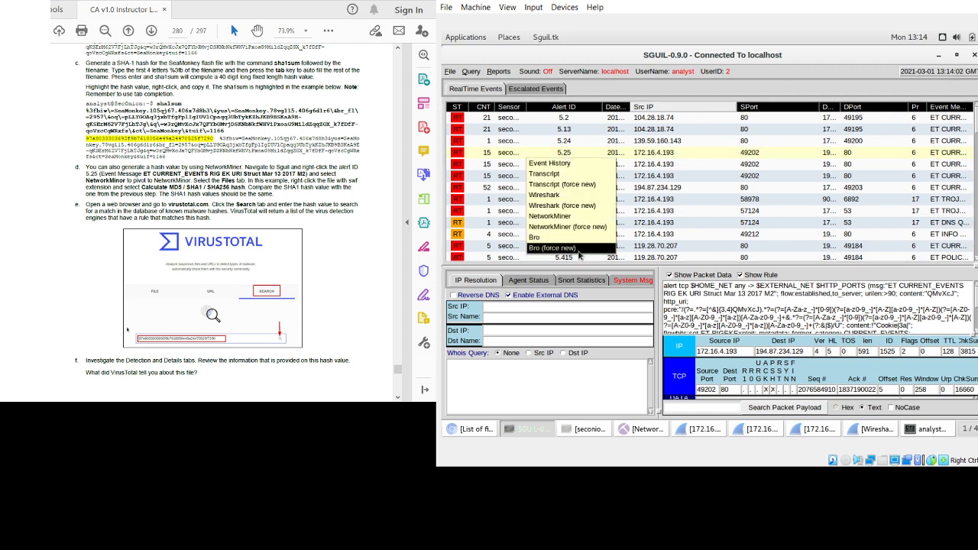
pyautogui.click(569, 217)
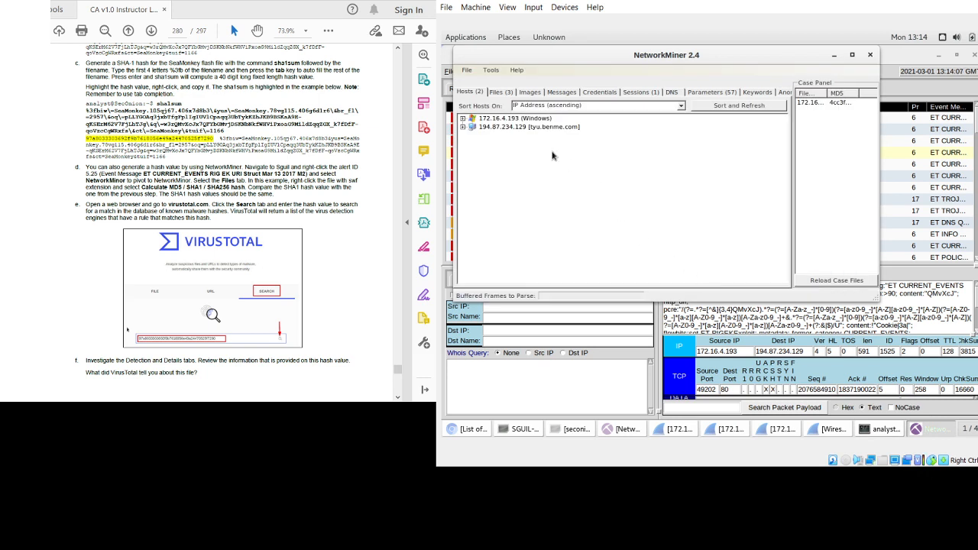
pyautogui.click(502, 92)
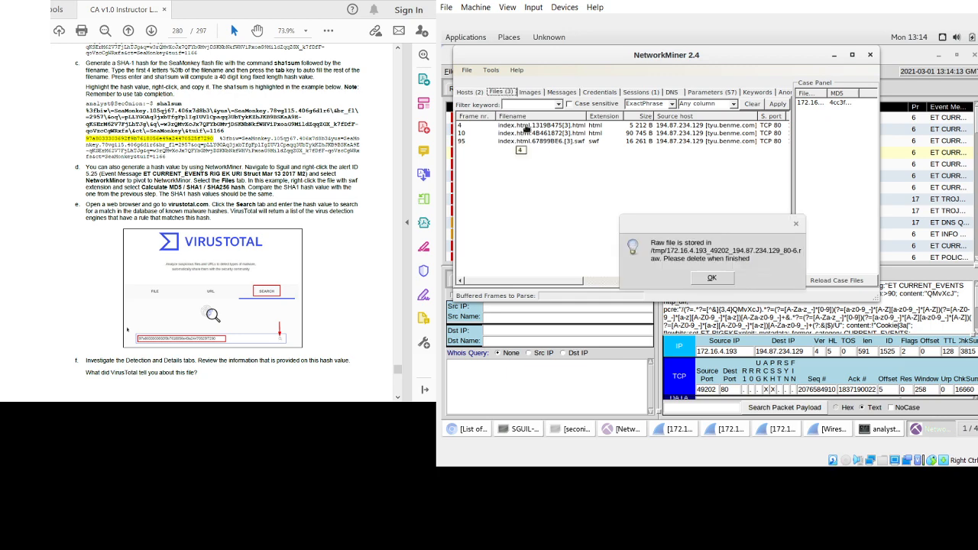
pyautogui.click(711, 277)
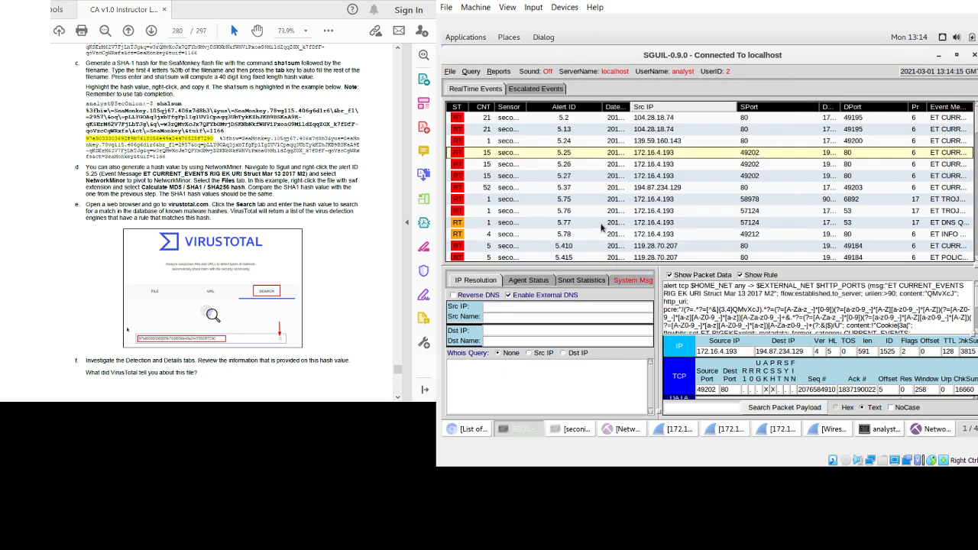
pyautogui.click(931, 432)
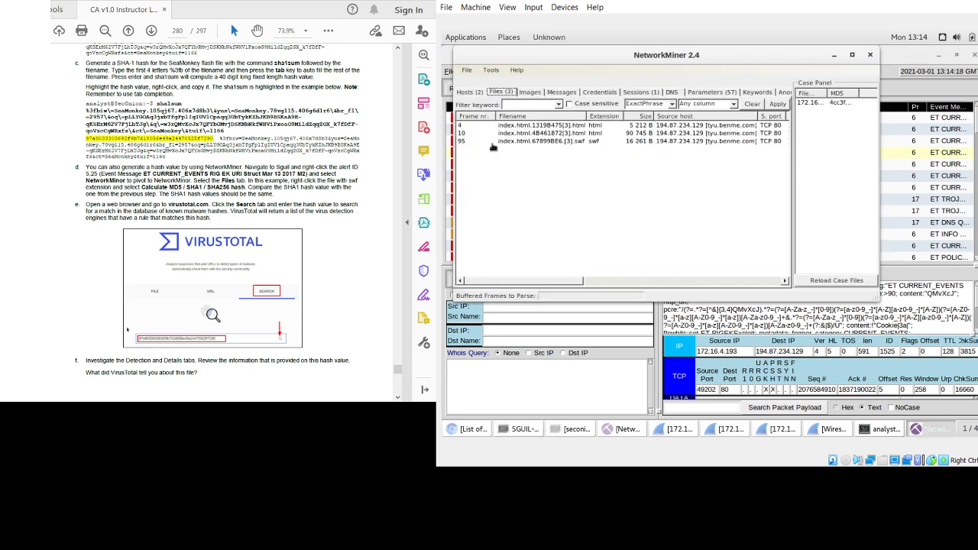
# - Calculate the MD5, SHA1 and SHA256 hashes of frame 95's swf file and place the terminal below the SHA1 row for comparison
pyautogui.rightClick(539, 147)
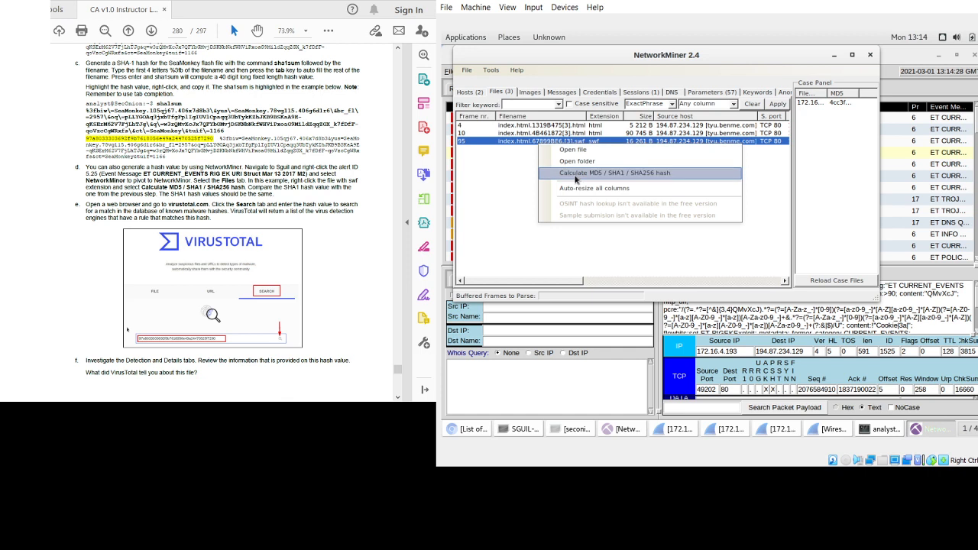
pyautogui.click(576, 178)
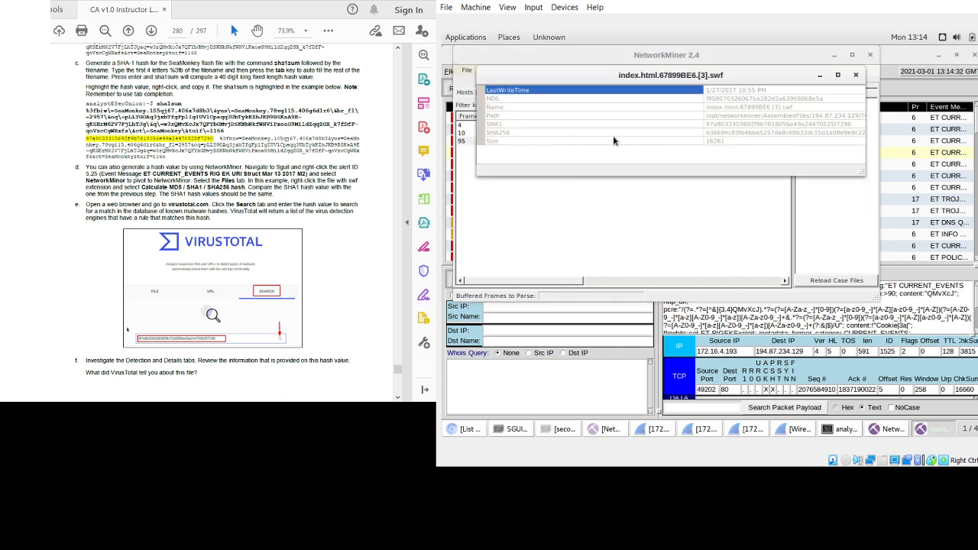
pyautogui.click(830, 433)
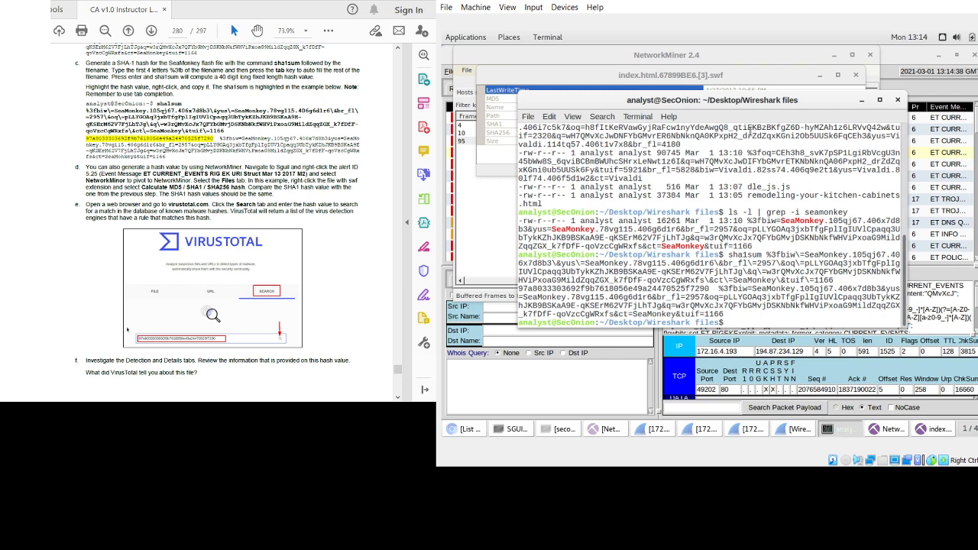
pyautogui.moveTo(660, 99); pyautogui.dragTo(626, 138)
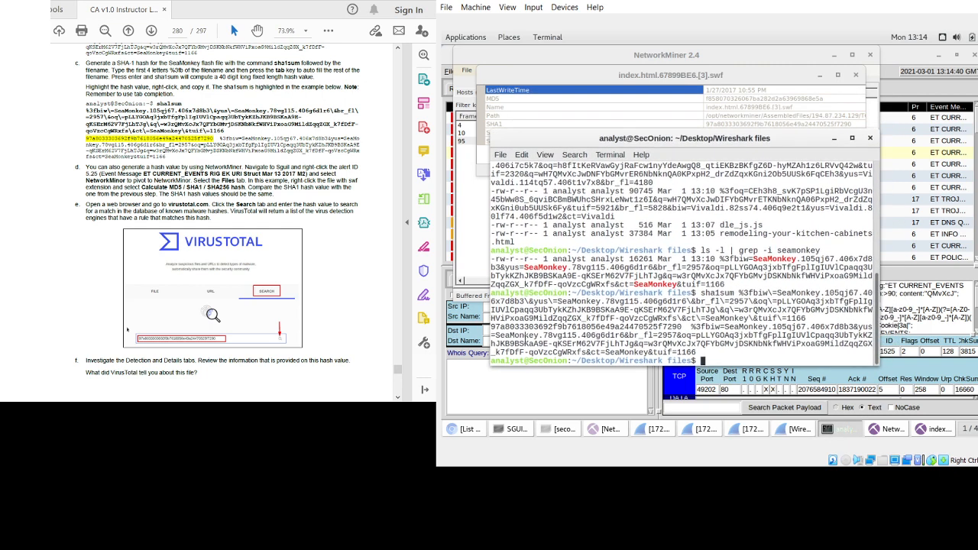
# - Read the VirusTotal instructions in the lab document and copy the Flash file's SHA-1 hash from the sha1sum output in the terminal
pyautogui.moveTo(492, 329); pyautogui.dragTo(682, 327)
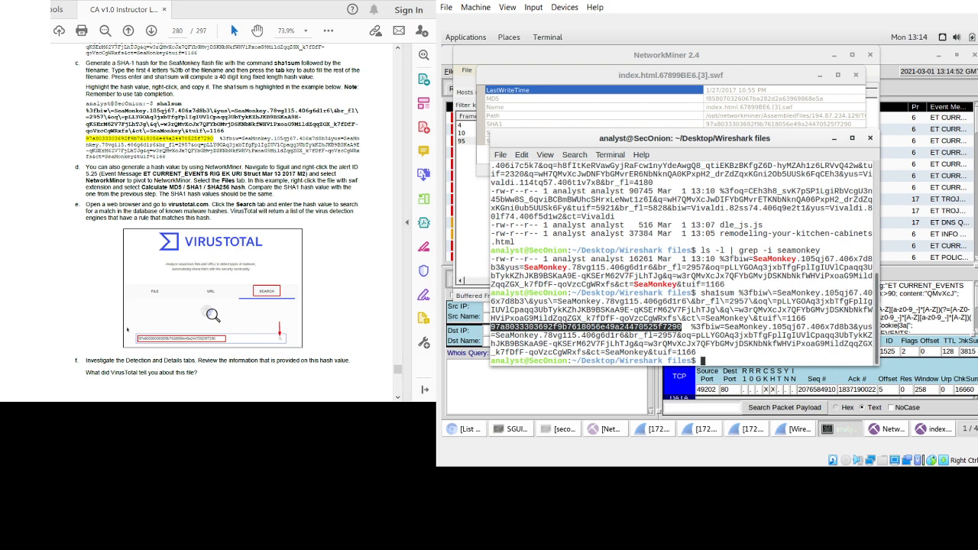
pyautogui.scroll(-3, 221, 221)
pyautogui.scroll(-4, 222, 222)
pyautogui.scroll(3, 221, 222)
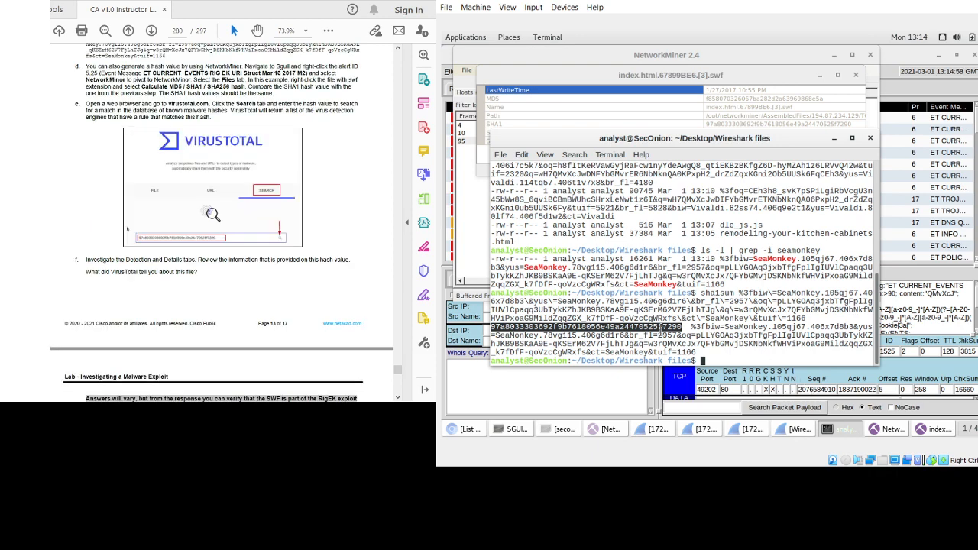
pyautogui.rightClick(660, 330)
pyautogui.click(707, 257)
# - Switch to Chromium, open virustotal.com in a new tab and search for the Flash file's copied SHA-1 hash
pyautogui.click(467, 430)
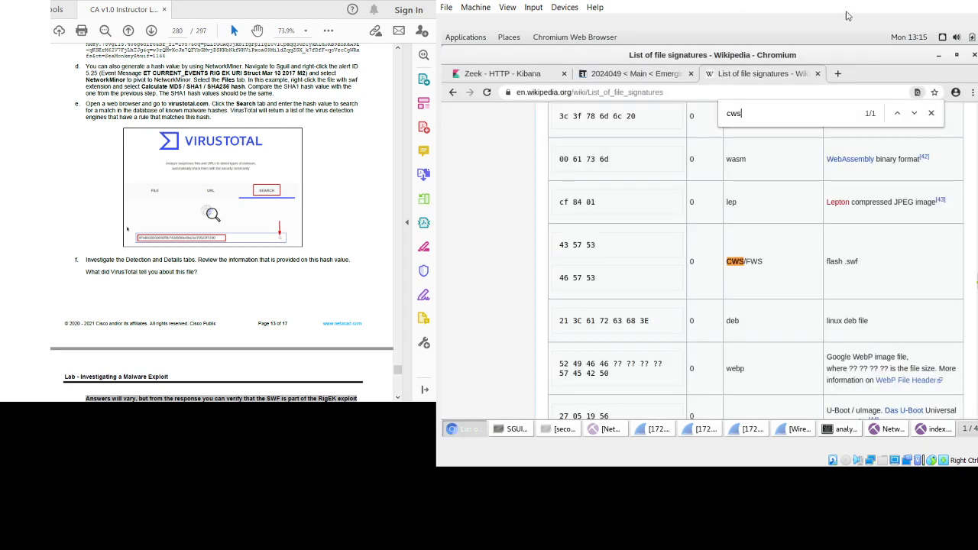
pyautogui.click(838, 72)
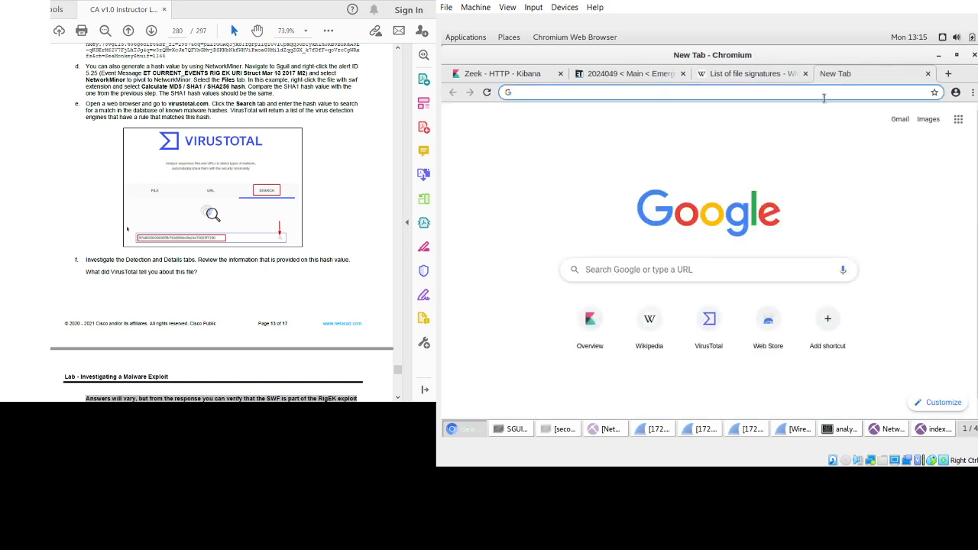
pyautogui.write('virus')
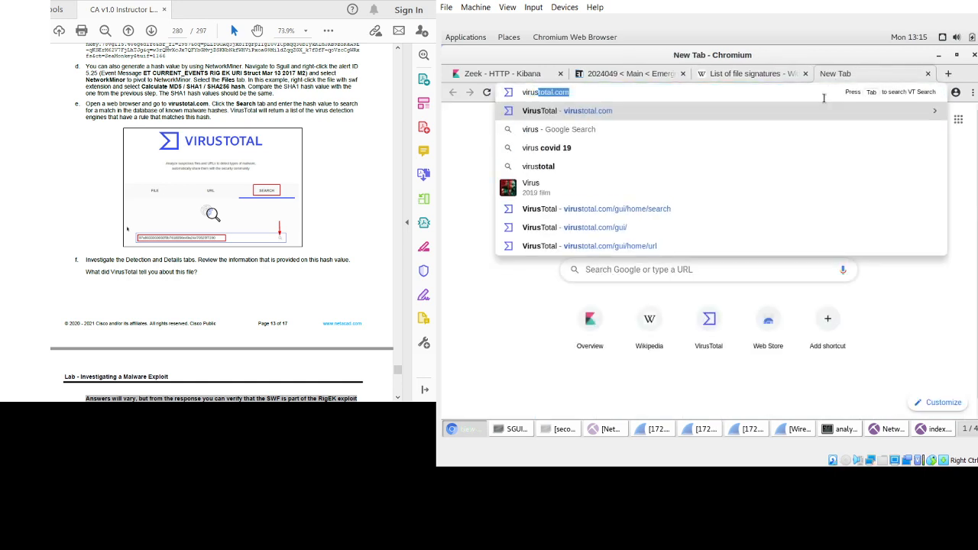
pyautogui.press('Return')
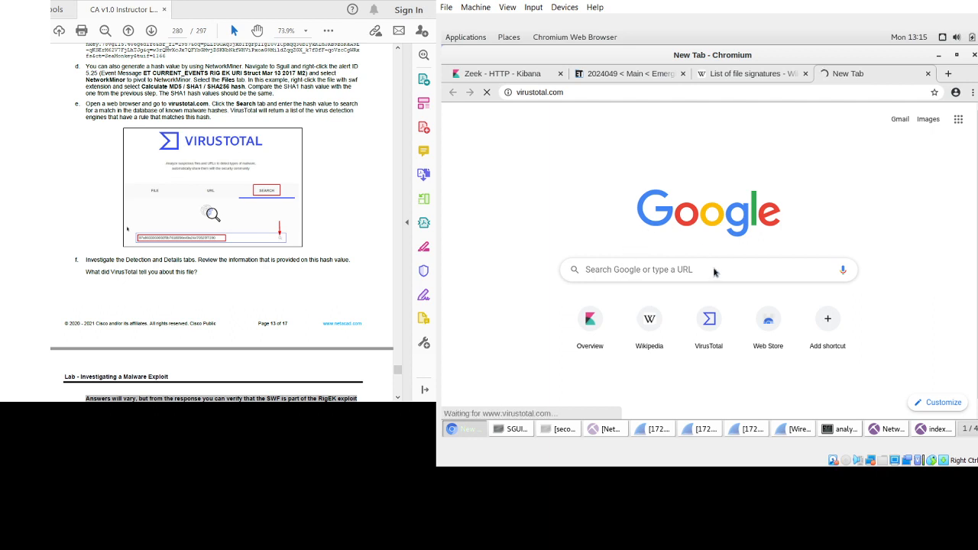
pyautogui.scroll(-2, 694, 295)
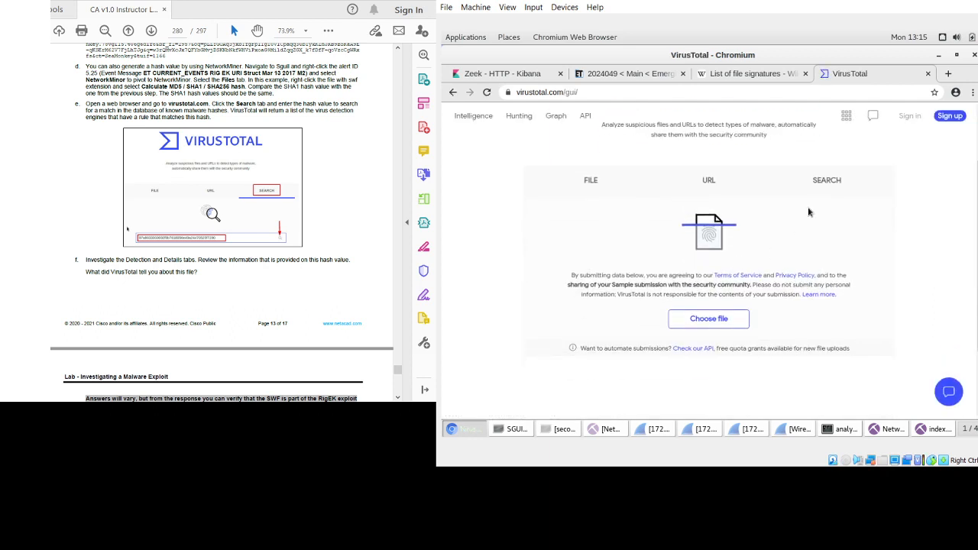
pyautogui.click(825, 181)
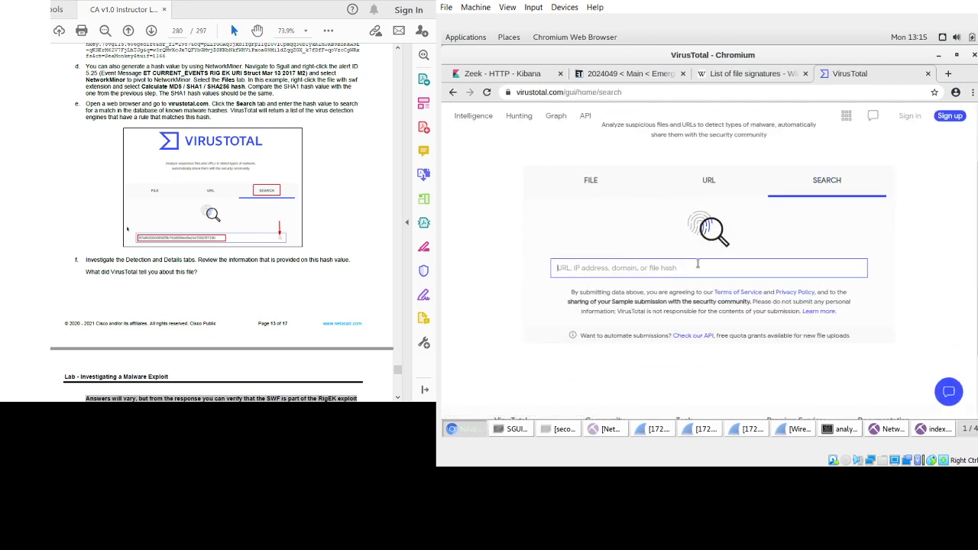
pyautogui.hotkey('ctrl', 'v')
pyautogui.press('Return')
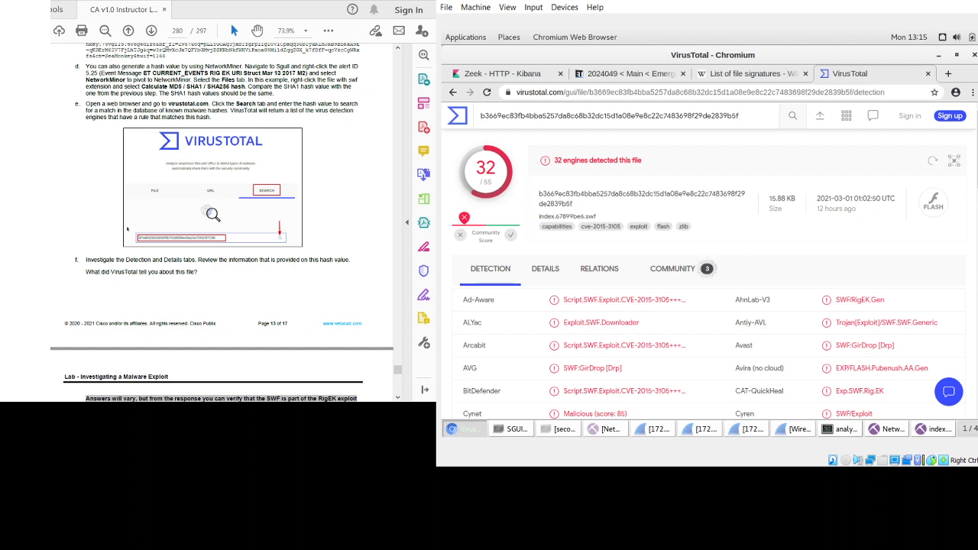
# - Read the next lab questions, widen the Date/Time column in Sguil and pivot from alert 5.37 to Wireshark
pyautogui.scroll(-3, 222, 222)
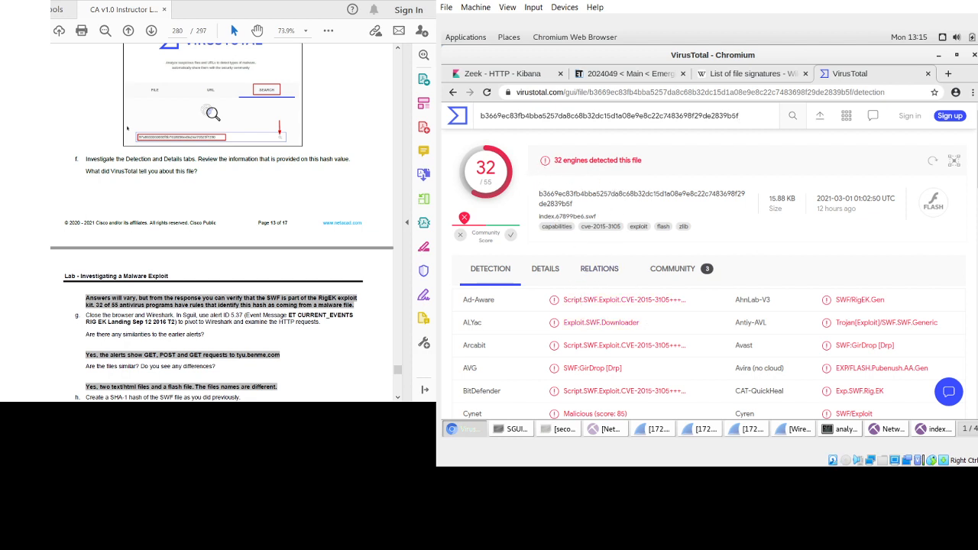
pyautogui.scroll(-3, 222, 222)
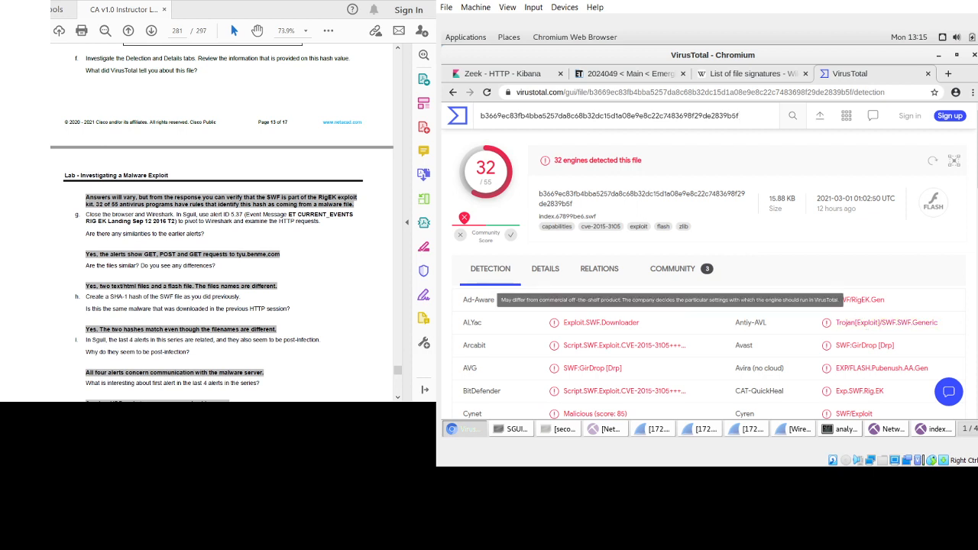
pyautogui.scroll(-2, 222, 229)
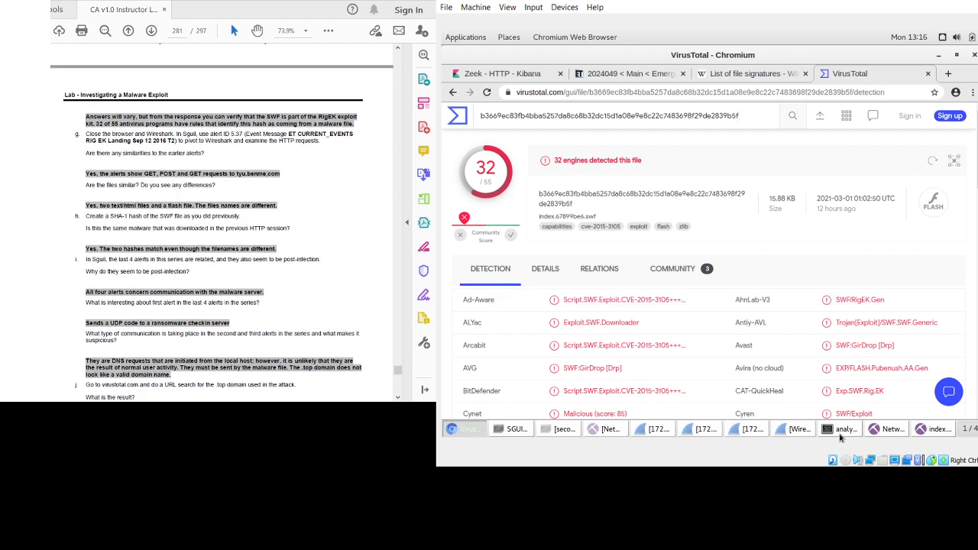
pyautogui.click(510, 429)
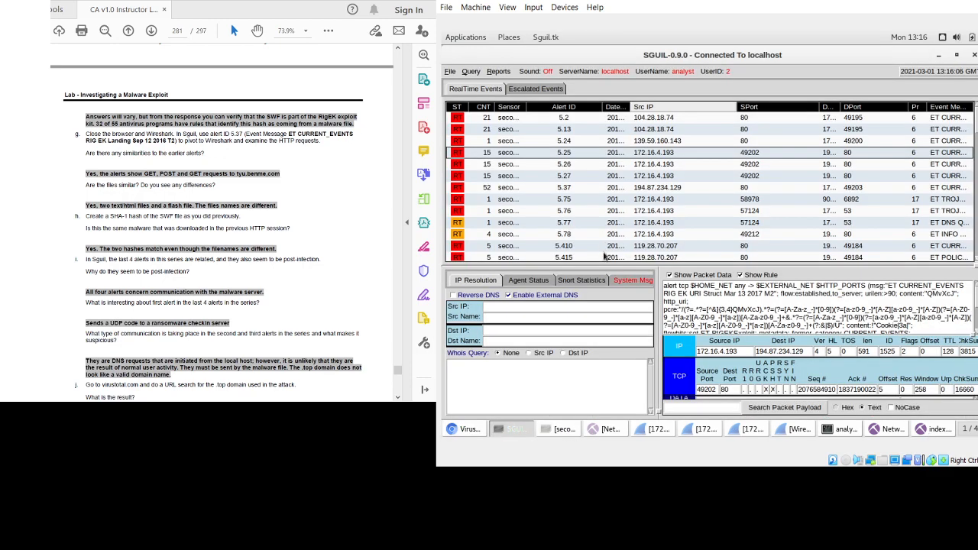
pyautogui.click(570, 189)
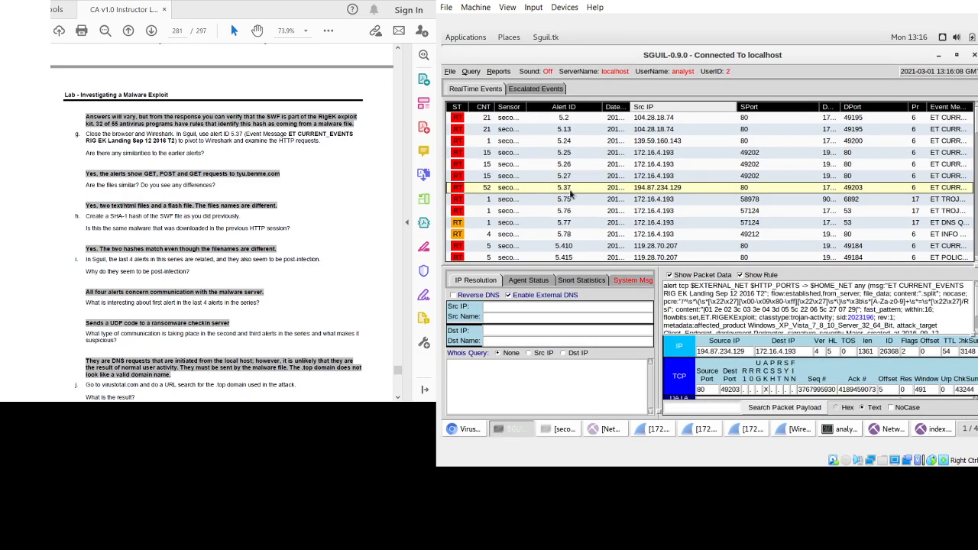
pyautogui.moveTo(630, 106); pyautogui.dragTo(741, 106)
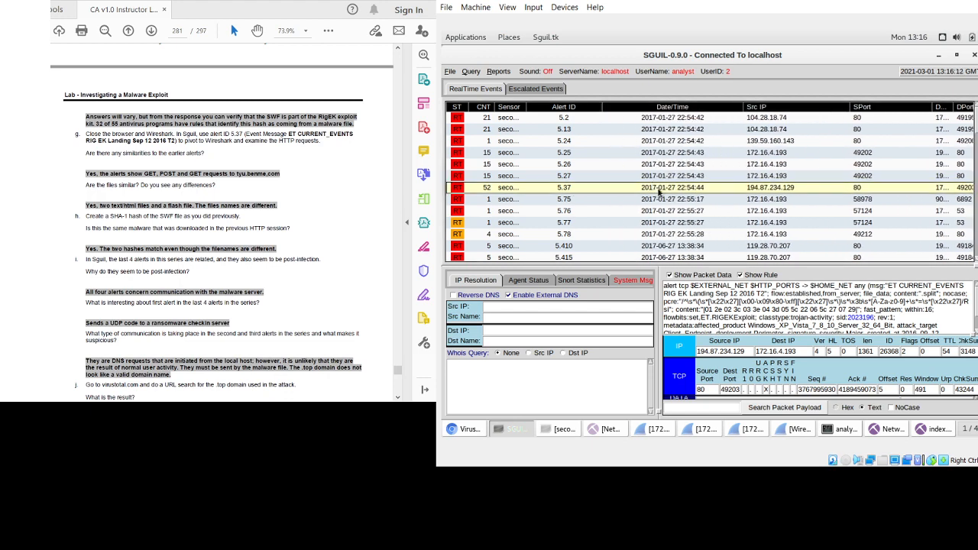
pyautogui.rightClick(561, 193)
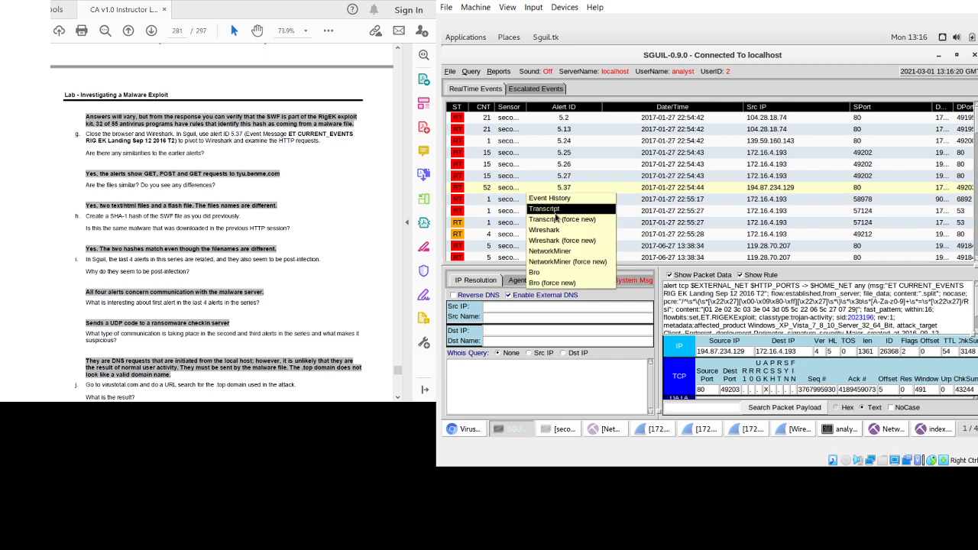
pyautogui.click(566, 229)
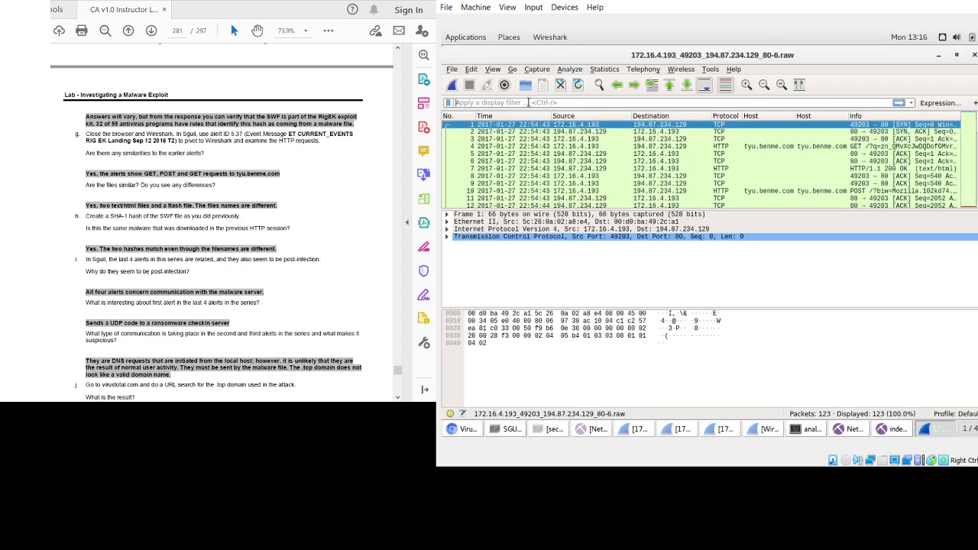
# - Filter the alert 5.37 capture in Wireshark with http.request to examine its HTTP requests
pyautogui.click(528, 102)
pyautogui.write('http')
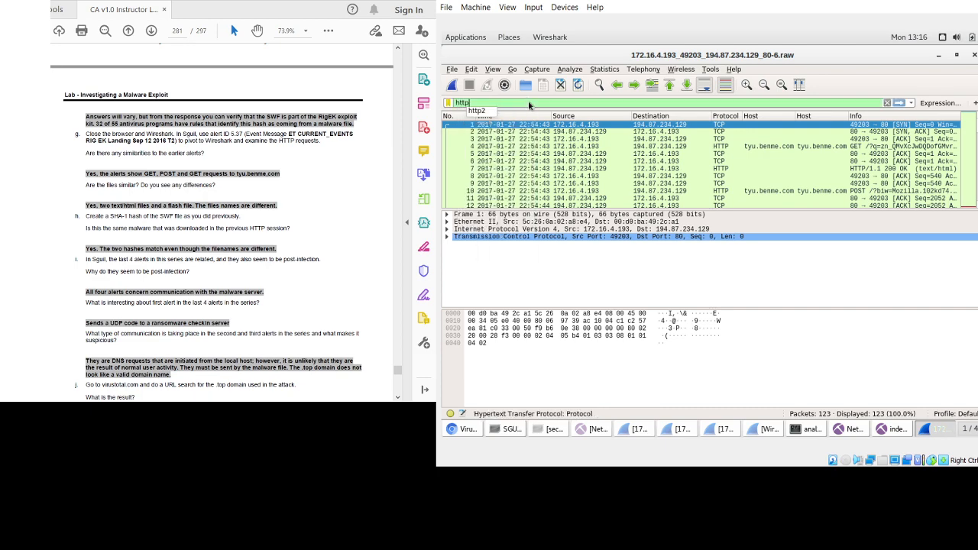
pyautogui.write('.request')
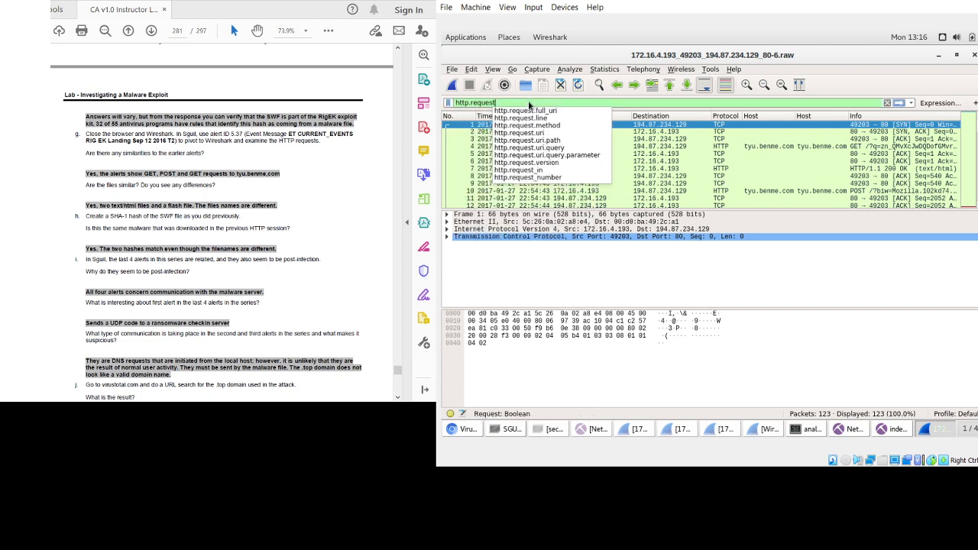
pyautogui.press('Return')
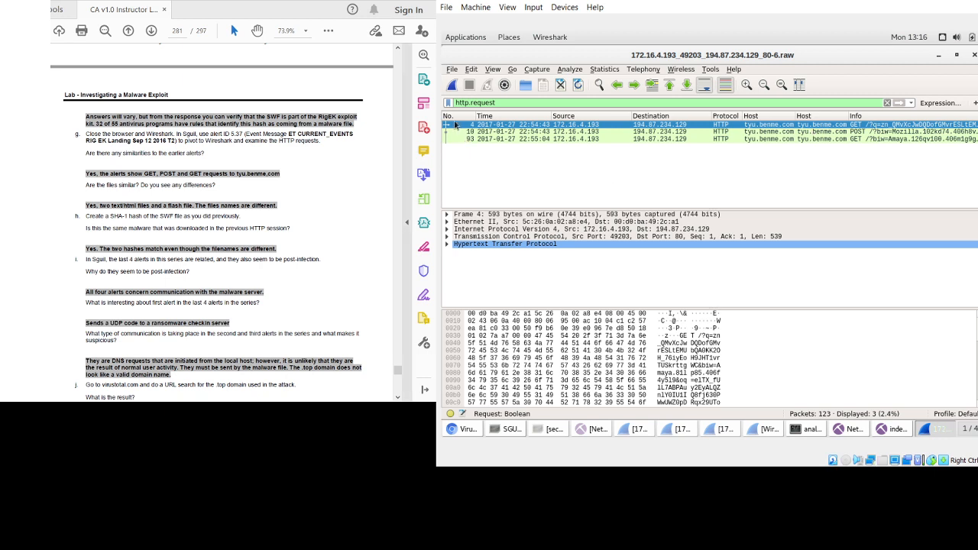
# - Review the capture's exportable HTTP objects and close the list without saving any files
pyautogui.click(452, 70)
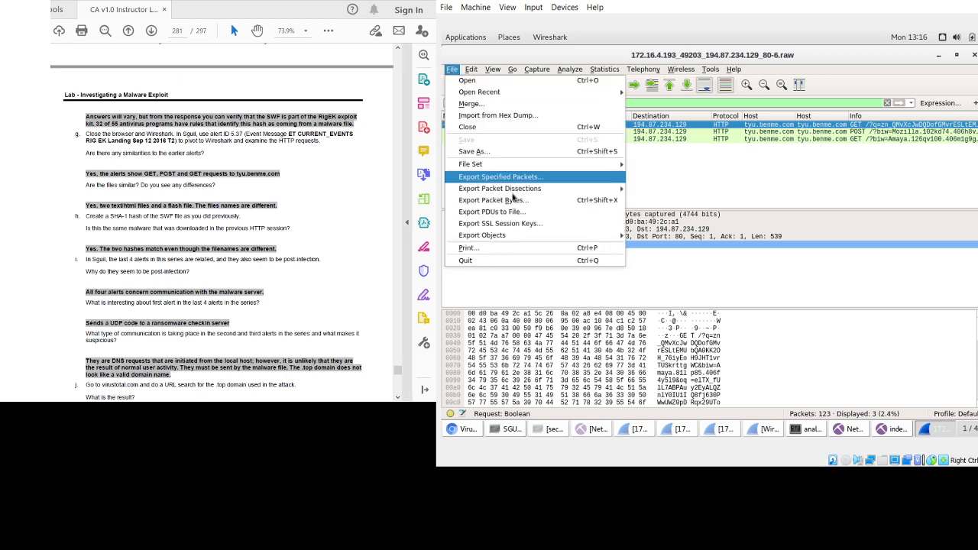
pyautogui.moveTo(481, 235)
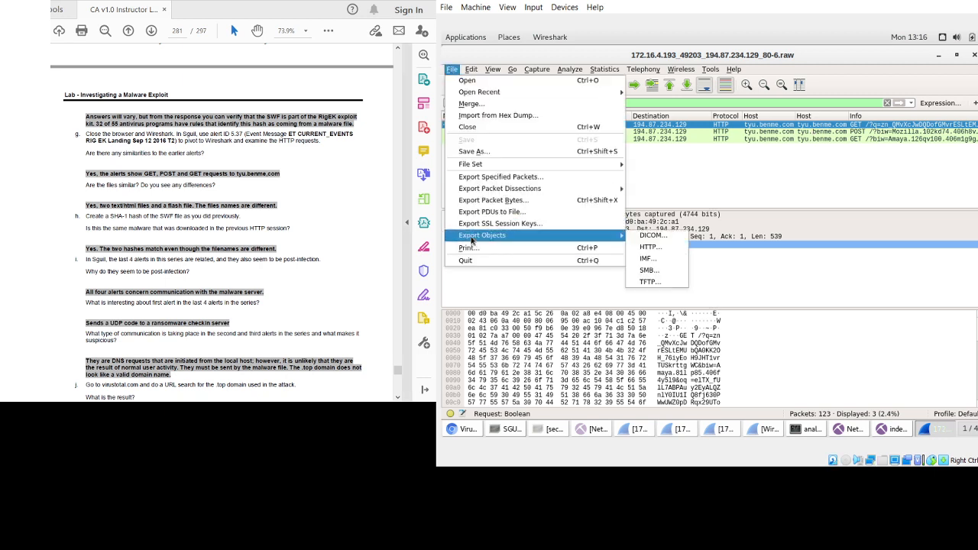
pyautogui.click(649, 246)
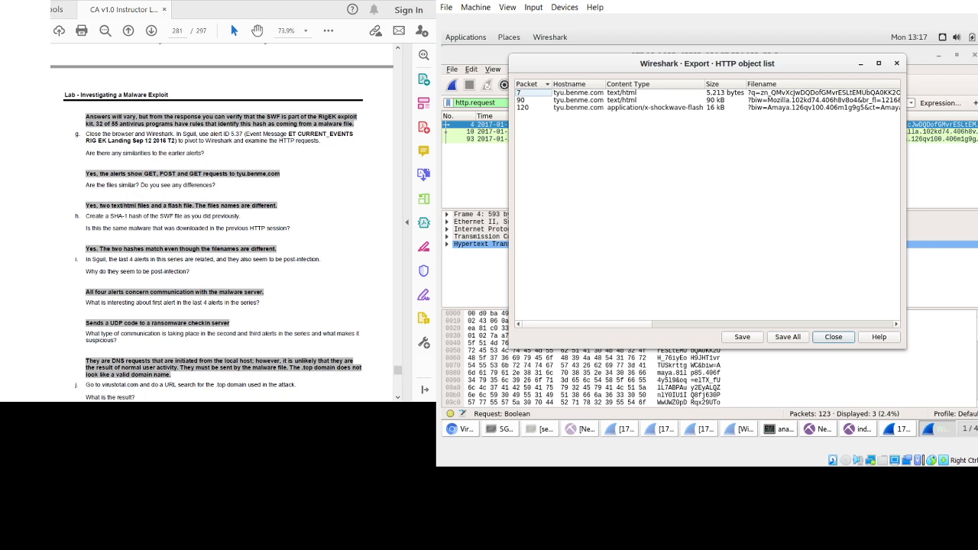
pyautogui.click(896, 64)
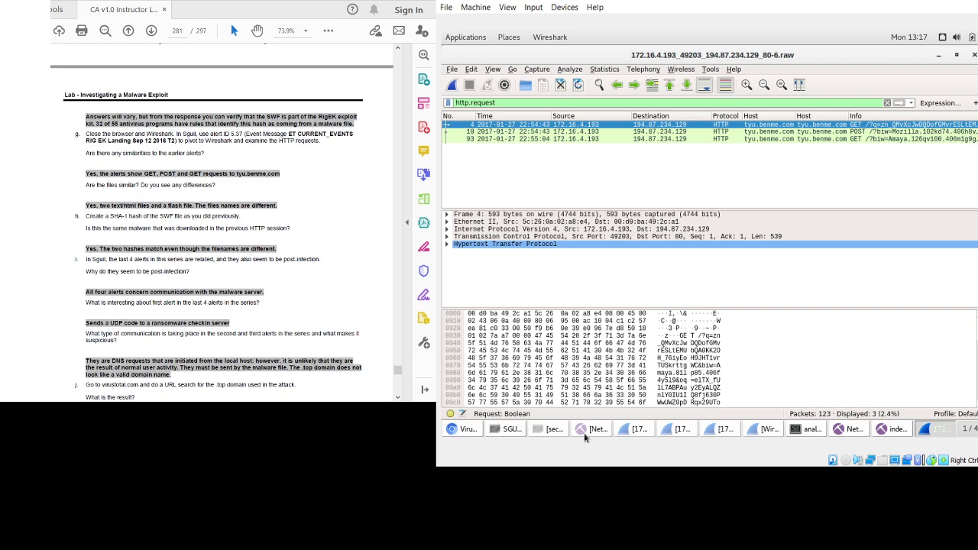
# - Return to Sguil, dismiss the raw file notice, pivot from alert 5.37 to NetworkMiner and show its extracted files list
pyautogui.click(506, 429)
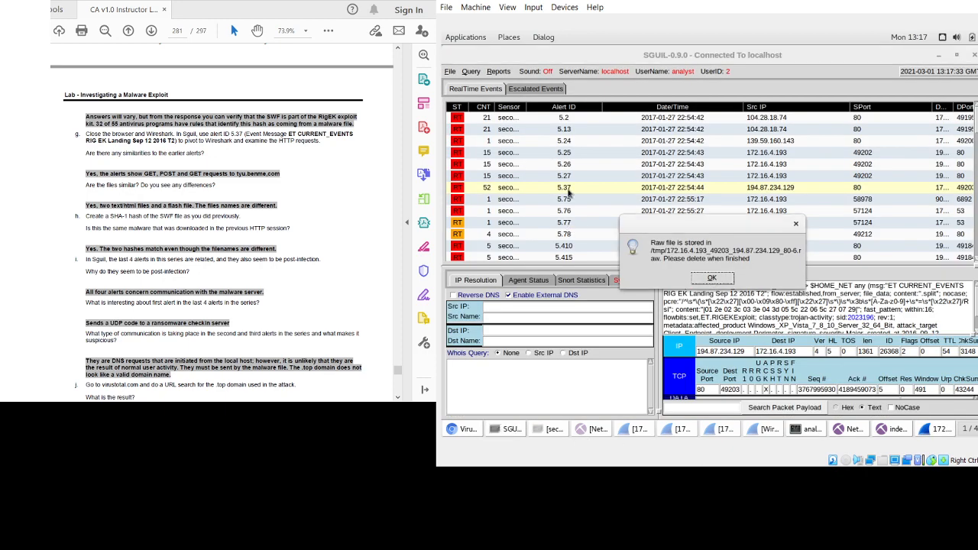
pyautogui.click(711, 278)
pyautogui.rightClick(558, 189)
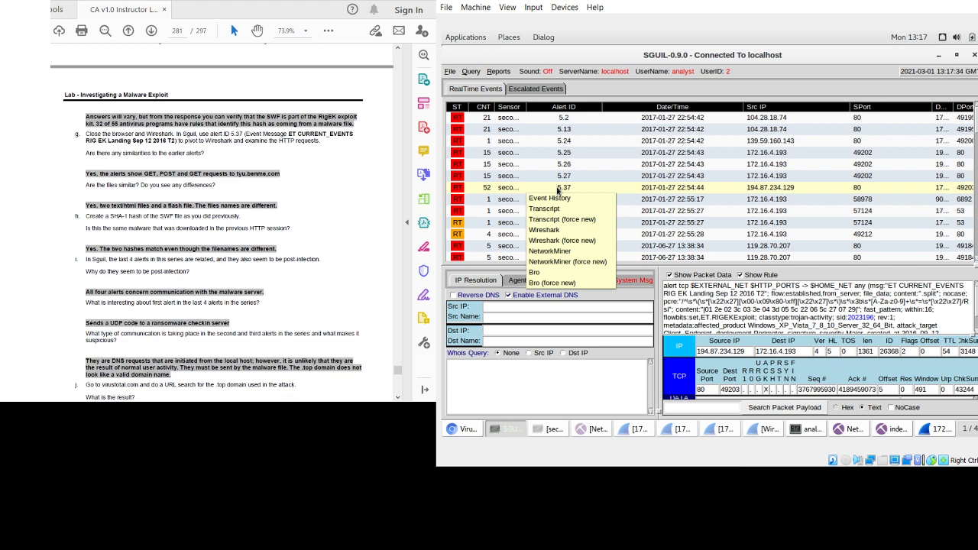
pyautogui.click(562, 251)
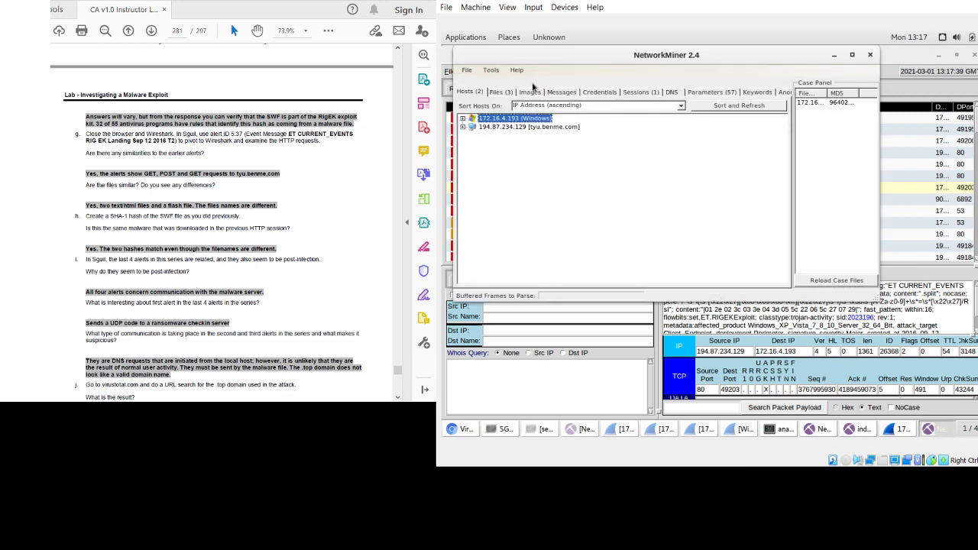
pyautogui.click(499, 93)
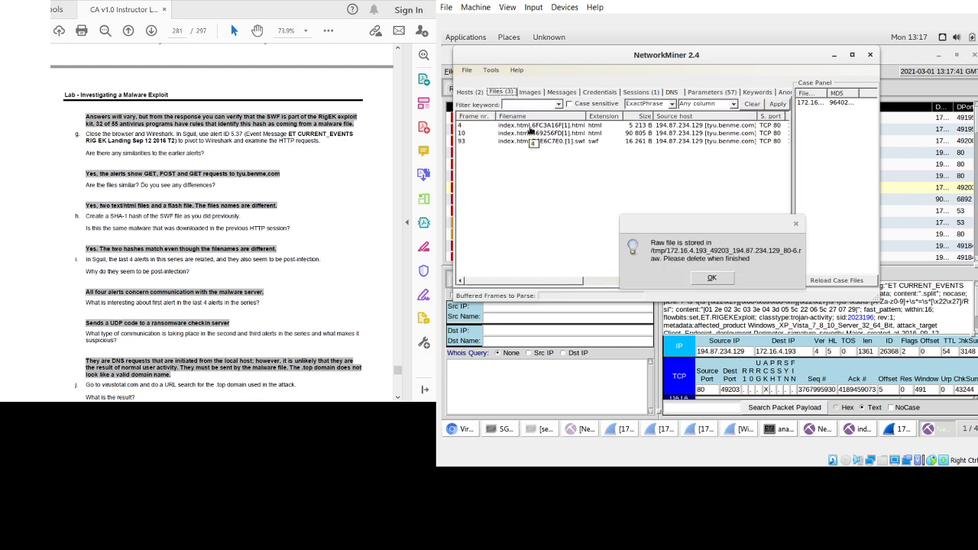
# - Calculate the MD5, SHA1 and SHA256 hashes of frame 93's swf file and highlight the earlier sha1sum hash in the terminal for comparison
pyautogui.rightClick(578, 143)
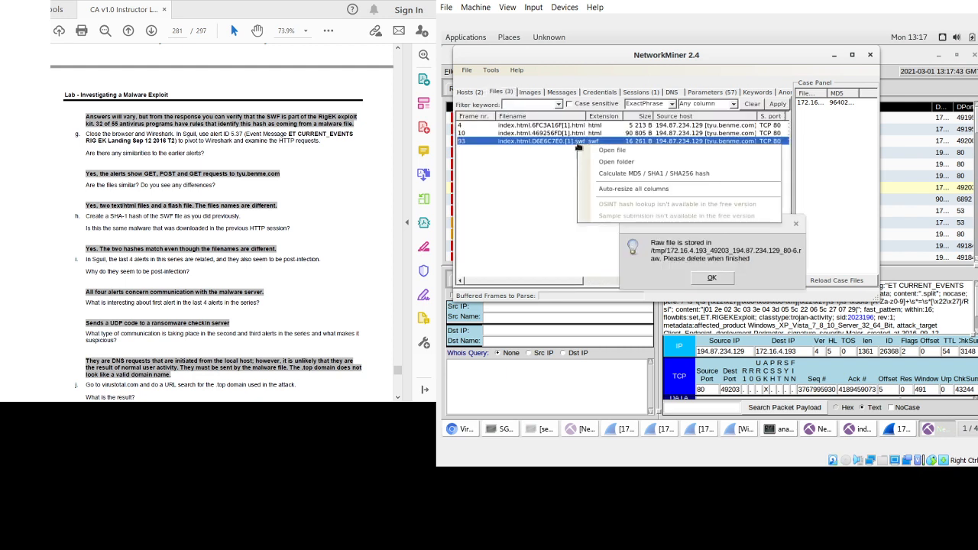
pyautogui.click(620, 174)
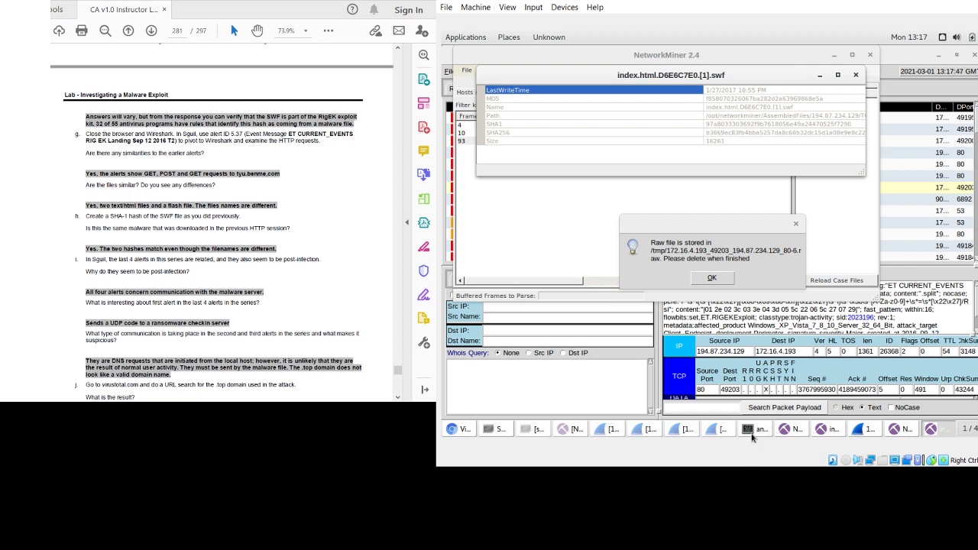
pyautogui.moveTo(603, 71); pyautogui.dragTo(582, 157)
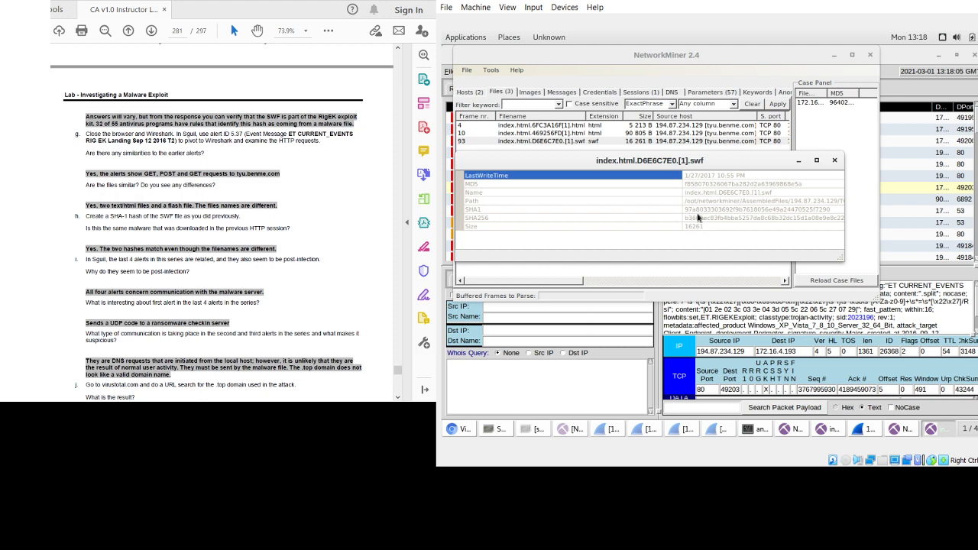
pyautogui.click(754, 433)
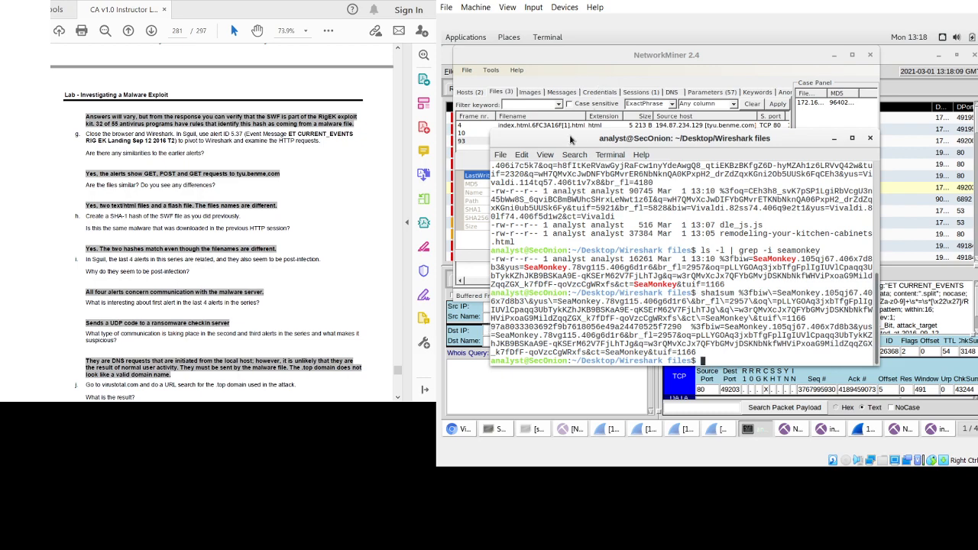
pyautogui.moveTo(569, 137); pyautogui.dragTo(577, 220)
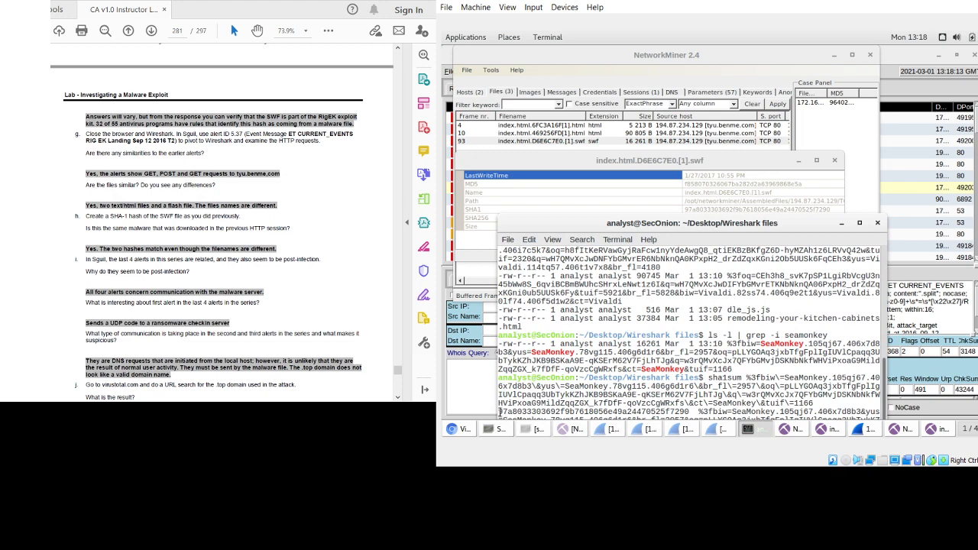
pyautogui.moveTo(498, 413); pyautogui.dragTo(692, 412)
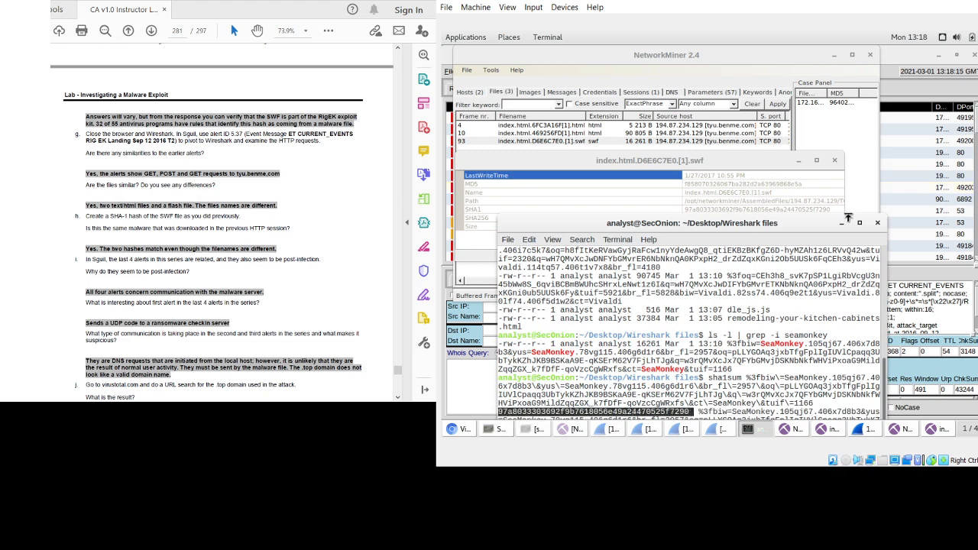
# - Read the lab questions about the post-infection alerts, return to Sguil and dismiss the raw file notice
pyautogui.scroll(-4, 302, 227)
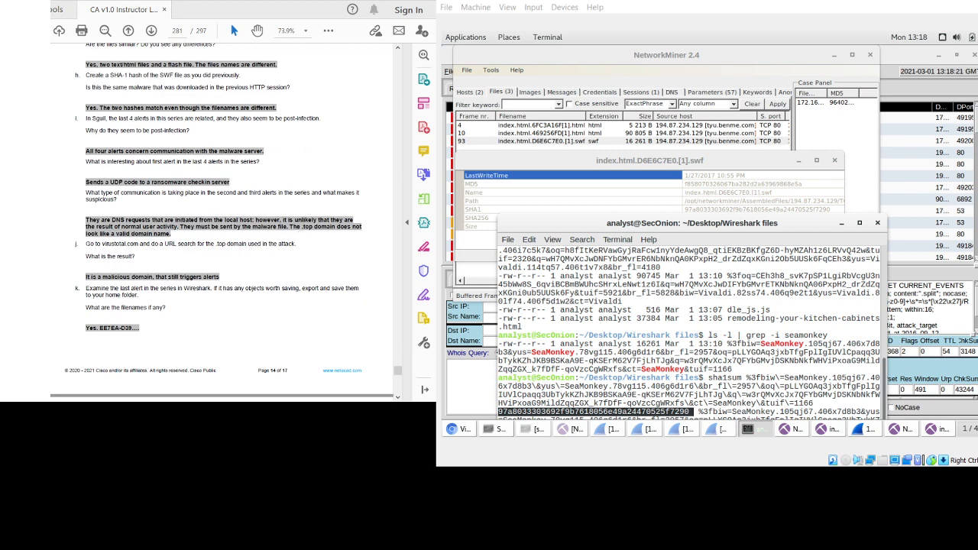
pyautogui.click(900, 56)
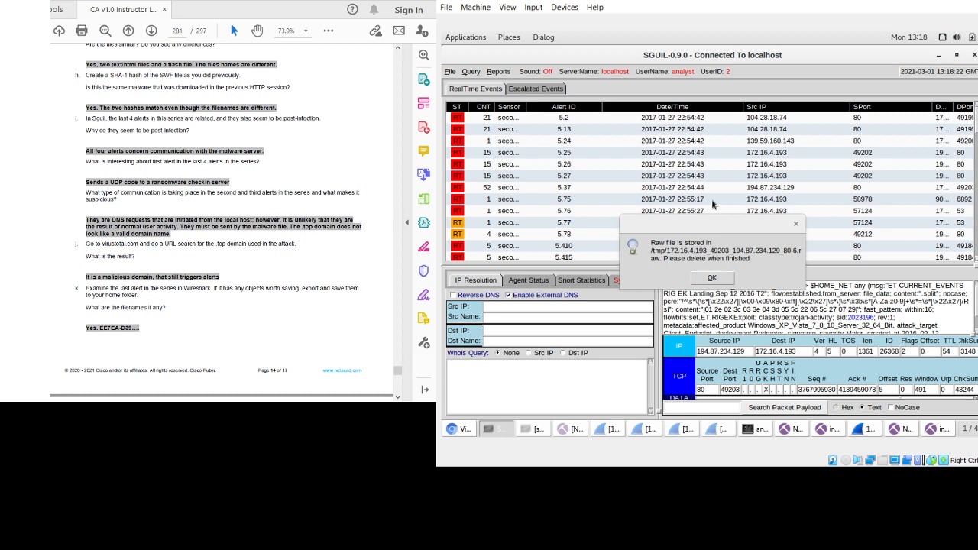
pyautogui.click(795, 224)
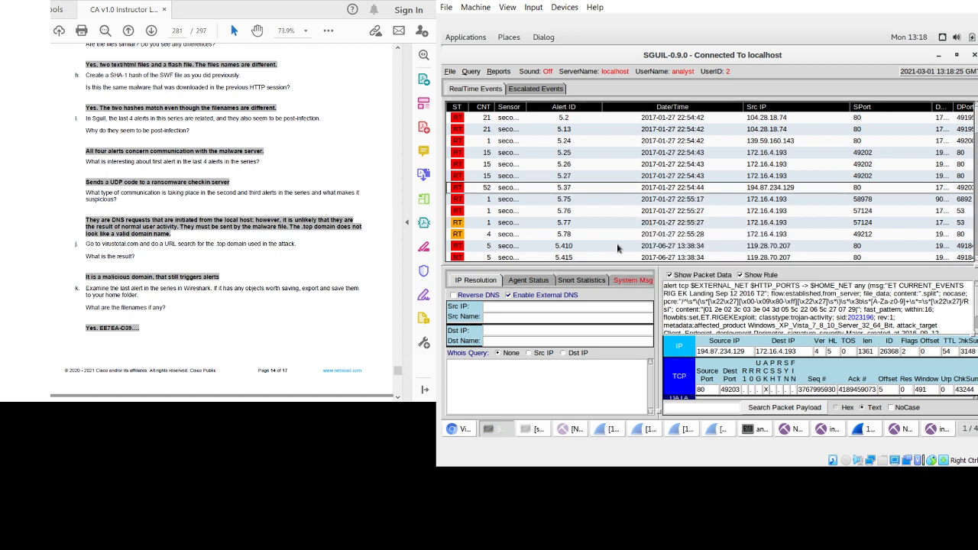
# - Look through the rules and packet details of alerts 5.78, 5.77, 5.76 and 5.75
pyautogui.click(681, 234)
pyautogui.click(677, 222)
pyautogui.click(674, 211)
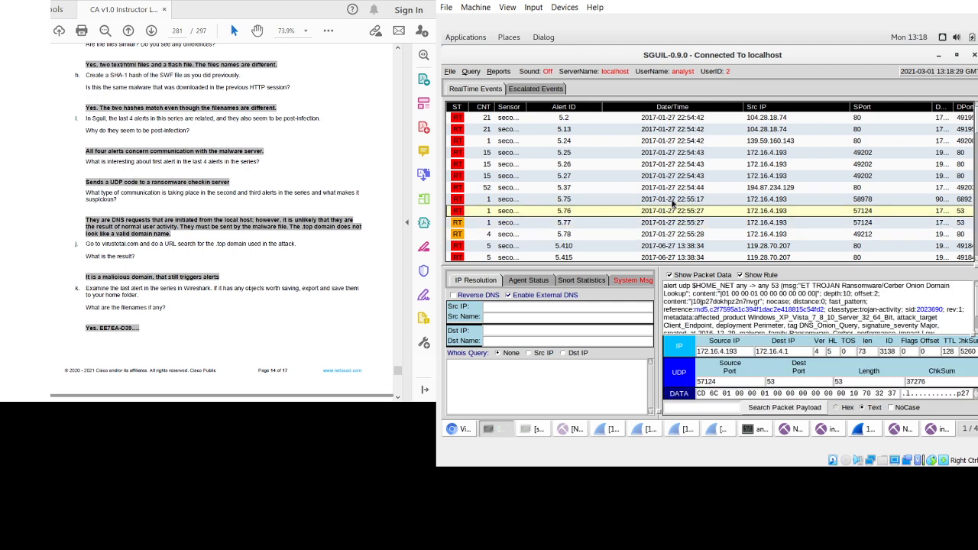
pyautogui.click(673, 199)
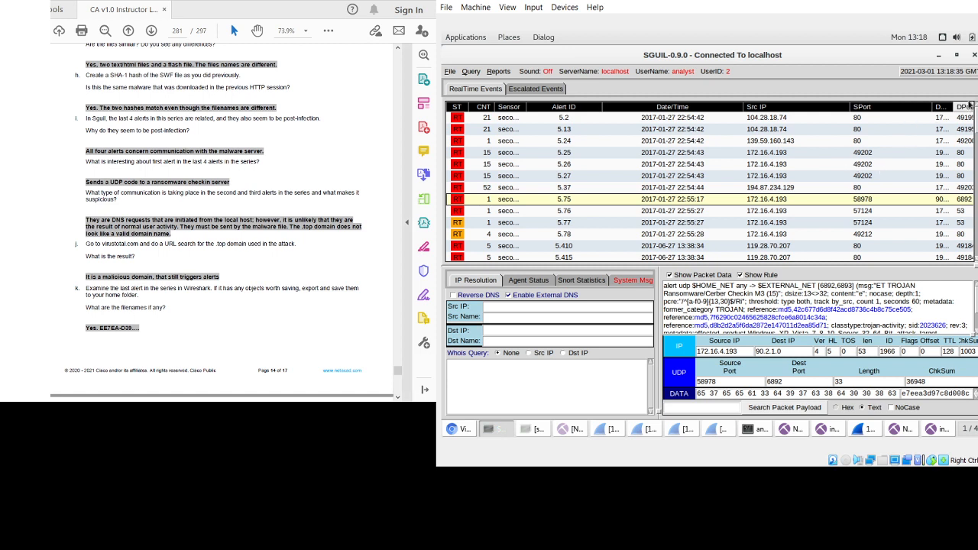
# - Narrow the SPort, DPort, Date/Time and Src IP columns to make room for the Event Message column
pyautogui.moveTo(850, 107); pyautogui.dragTo(815, 107)
pyautogui.moveTo(897, 107); pyautogui.dragTo(845, 107)
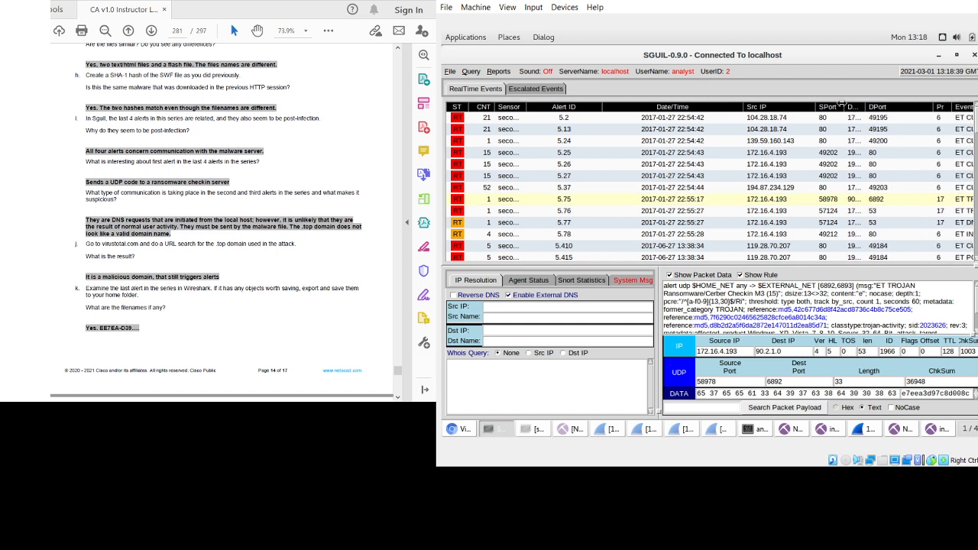
pyautogui.moveTo(934, 107); pyautogui.dragTo(900, 107)
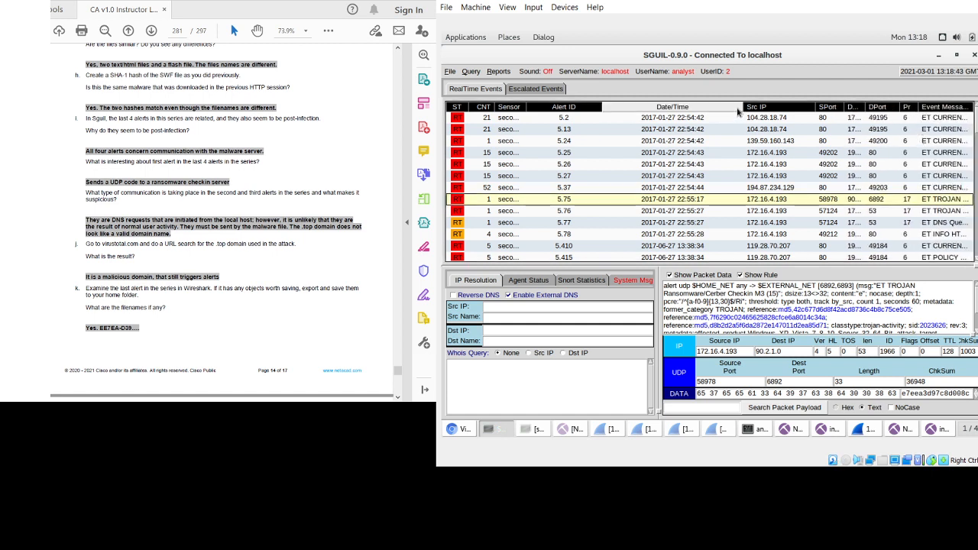
pyautogui.moveTo(744, 107); pyautogui.dragTo(684, 107)
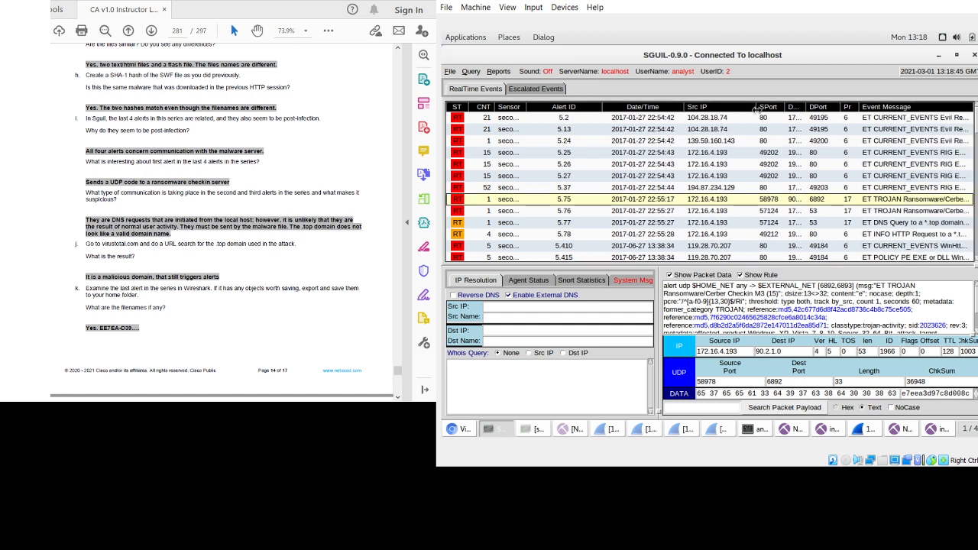
pyautogui.moveTo(755, 106); pyautogui.dragTo(733, 106)
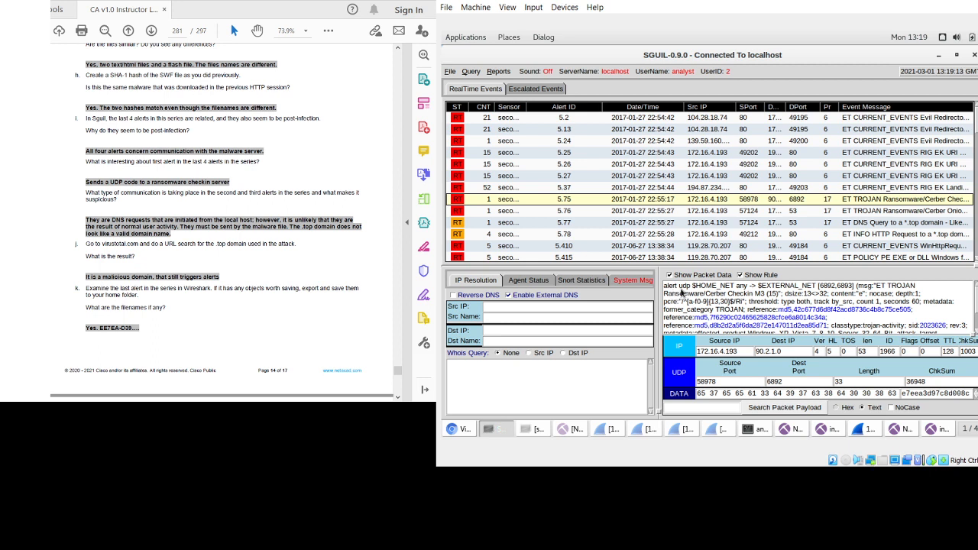
# - Highlight udp and "Ransomware/Cerber Checkin M3 (15)" in alert 5.75's rule, and view the rules of alerts 5.76 and 5.77
pyautogui.doubleClick(679, 287)
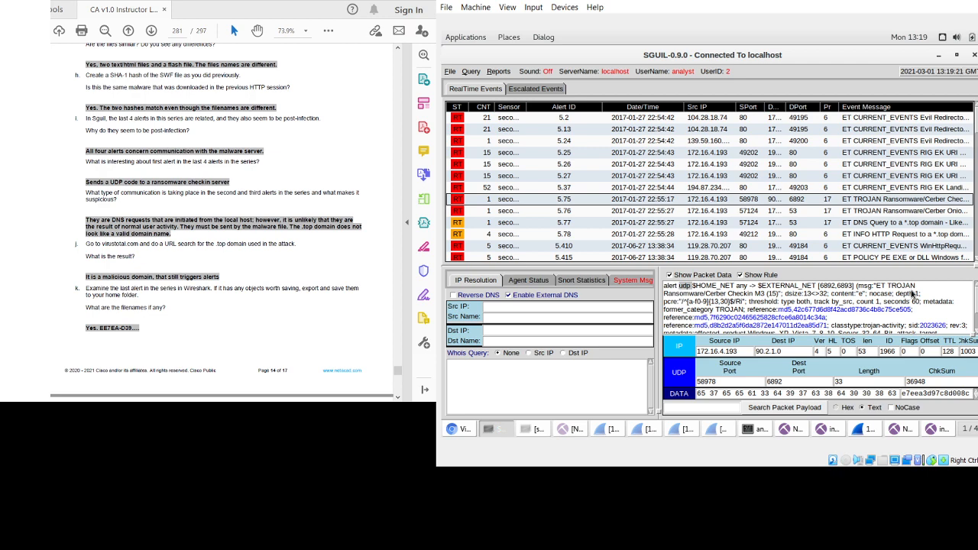
pyautogui.click(915, 289)
pyautogui.moveTo(915, 289); pyautogui.dragTo(877, 287)
pyautogui.moveTo(665, 296); pyautogui.dragTo(777, 300)
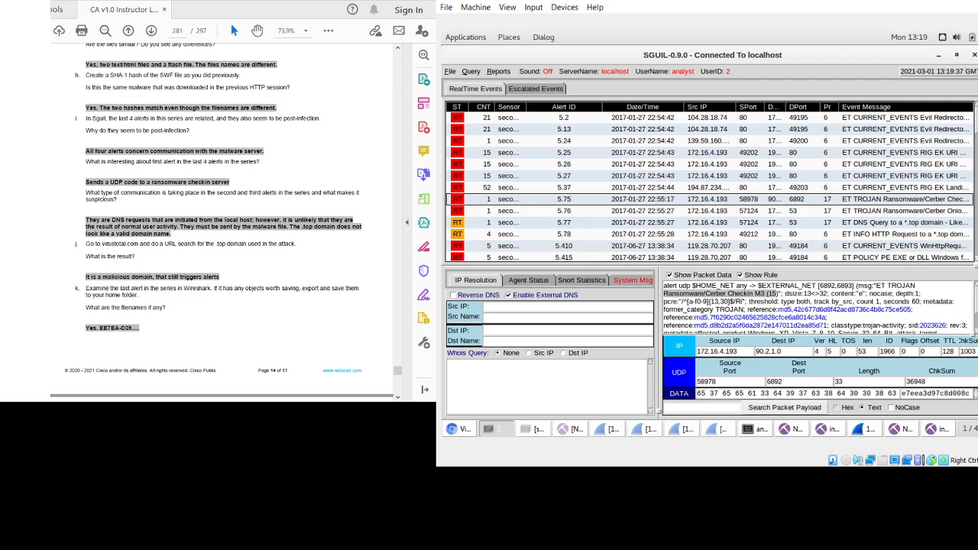
pyautogui.click(638, 210)
pyautogui.click(829, 223)
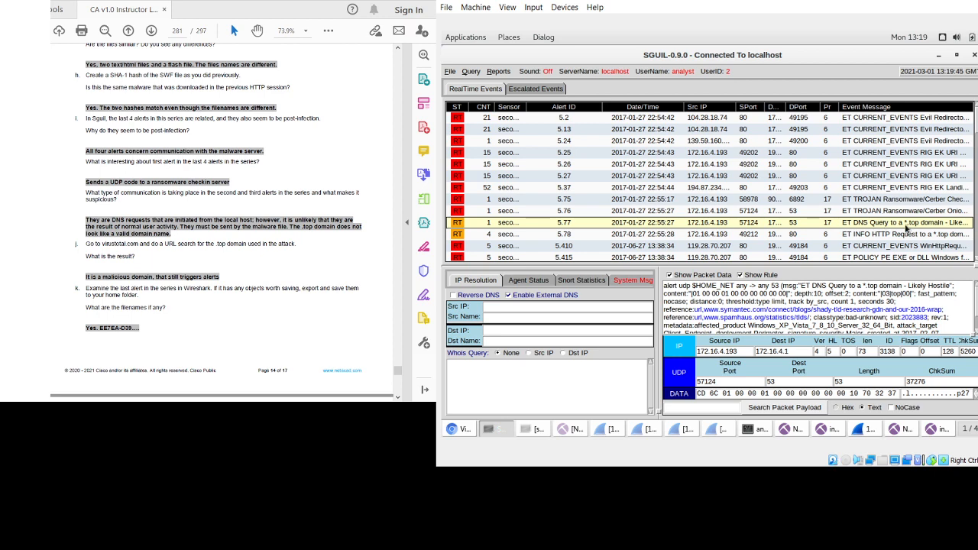
# - Run a VirusTotal URL search for the .top domain from lab question j and return to Sguil
pyautogui.scroll(-3, 223, 221)
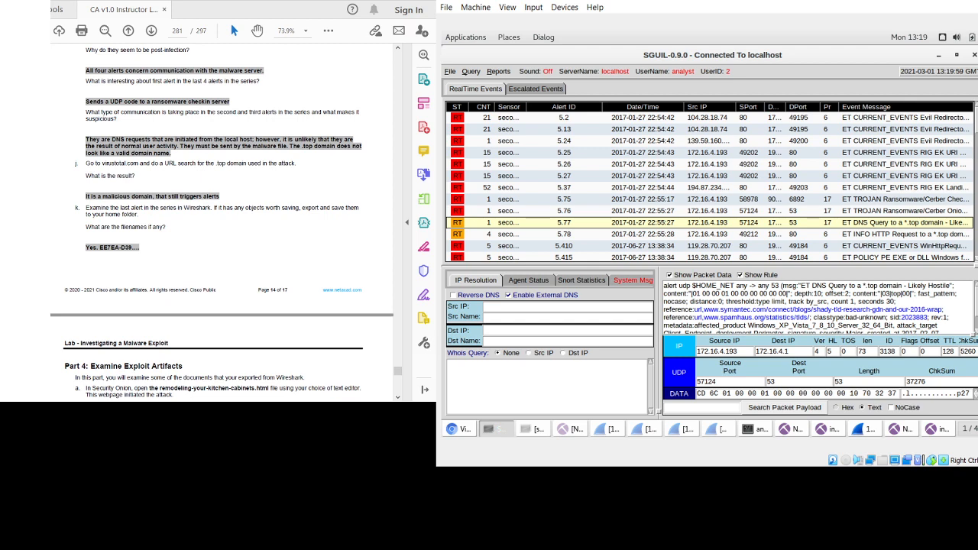
pyautogui.moveTo(215, 164)
pyautogui.mouseDown()
pyautogui.moveTo(246, 165)
pyautogui.moveTo(228, 165)
pyautogui.mouseUp()
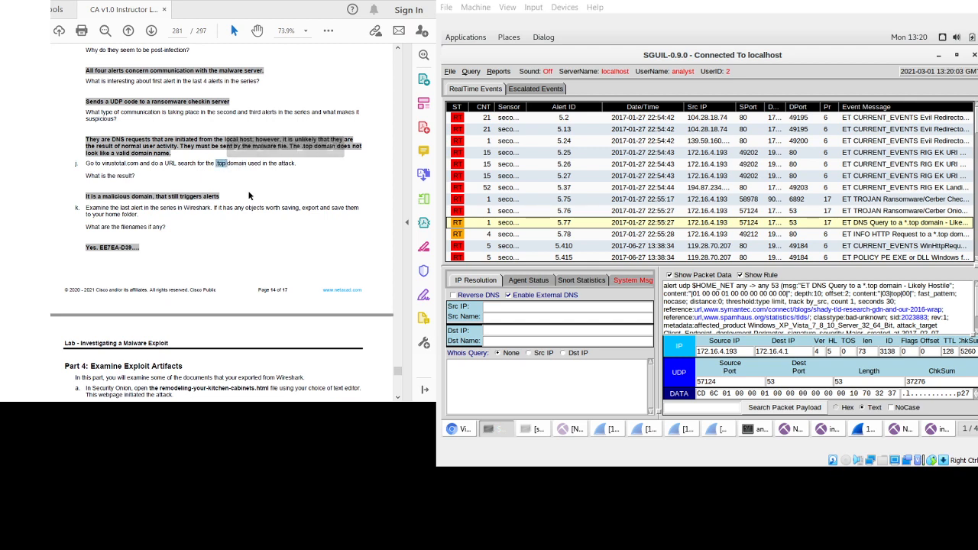
pyautogui.click(459, 429)
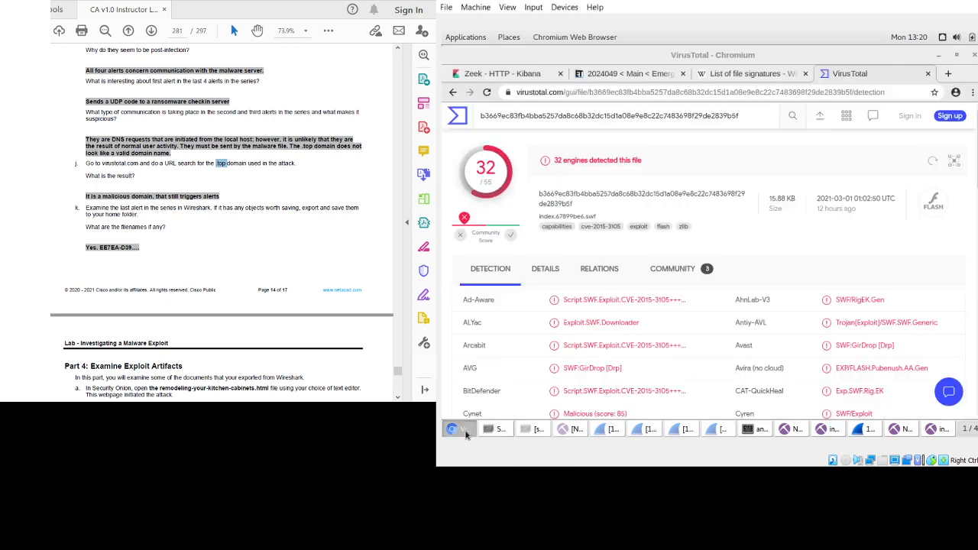
pyautogui.click(467, 432)
pyautogui.click(454, 92)
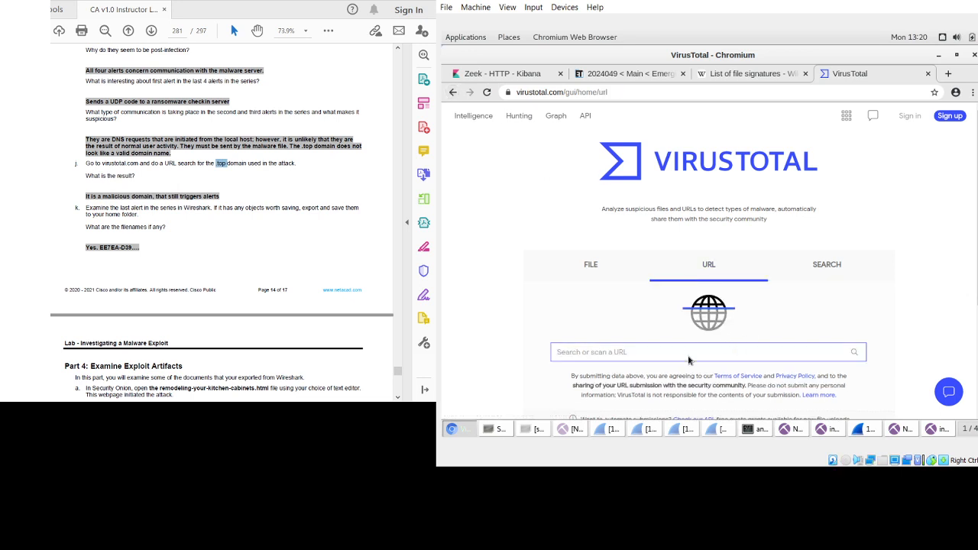
pyautogui.click(688, 354)
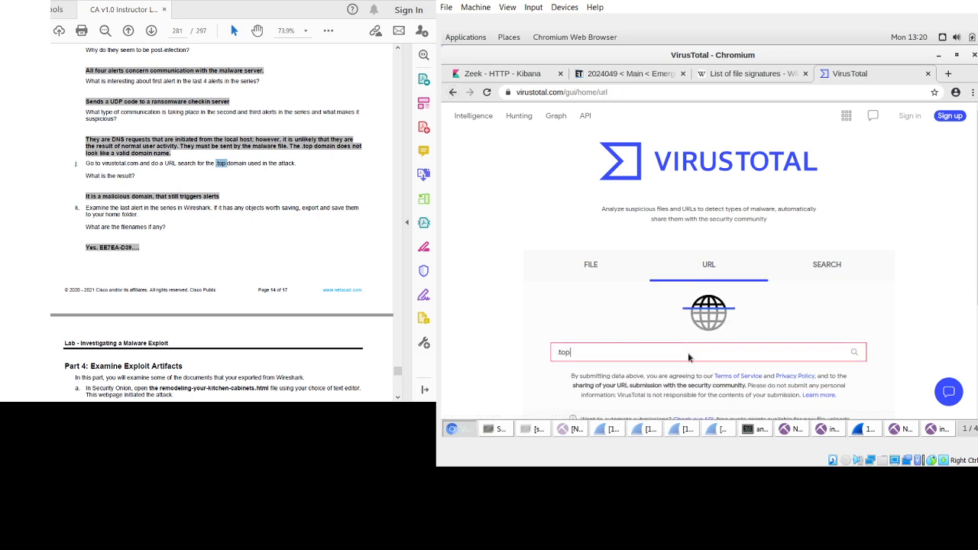
pyautogui.press('Return')
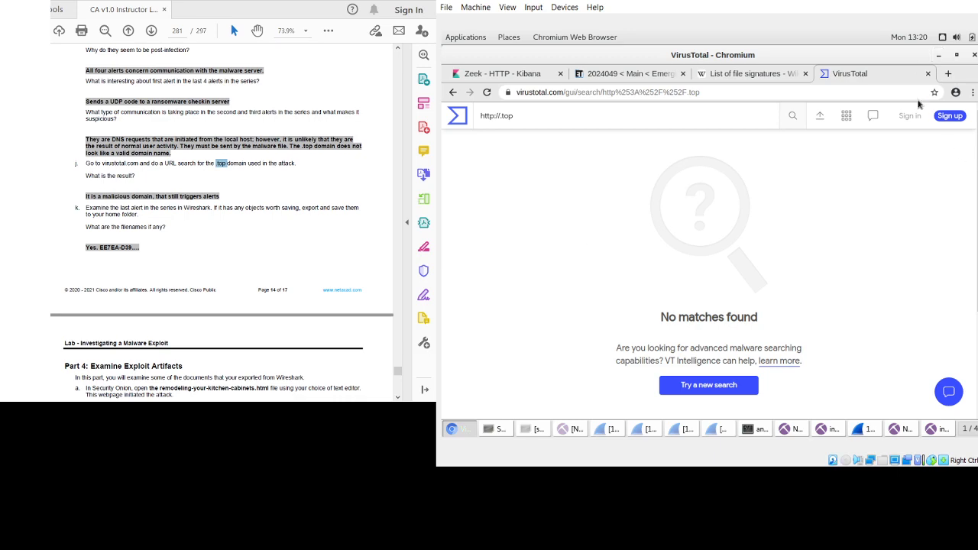
pyautogui.click(939, 55)
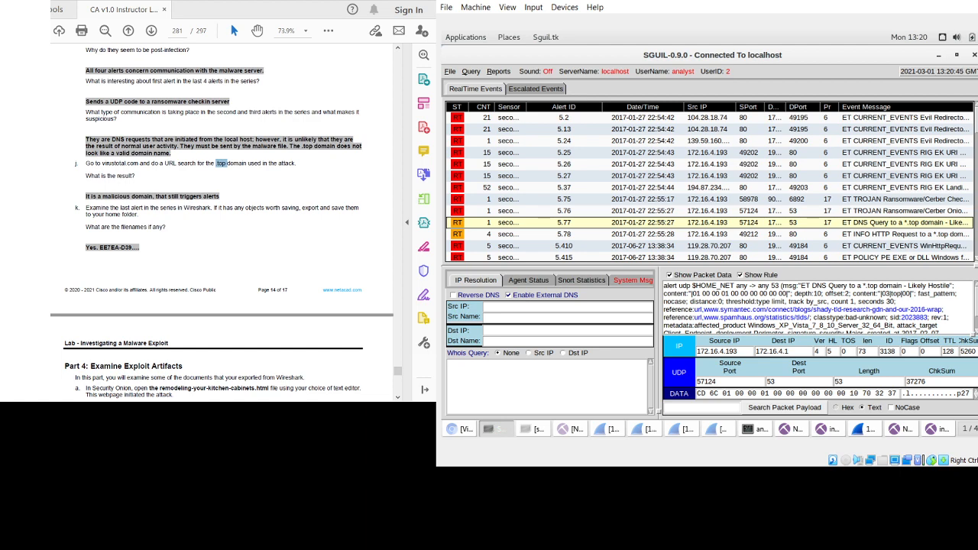
# - Select alert 5.78, the last in the series, collapse the Pr column and read through the alert's full rule
pyautogui.scroll(-1, 222, 222)
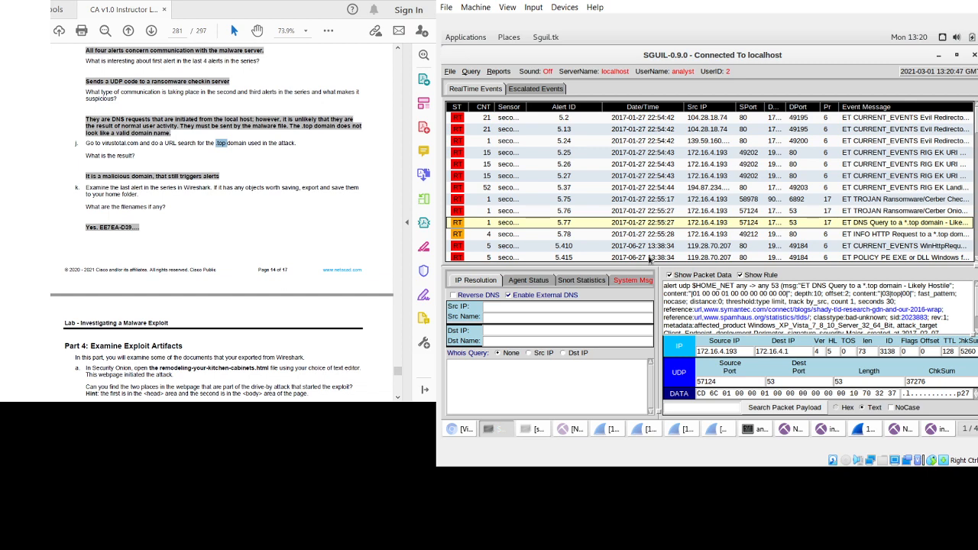
pyautogui.click(651, 237)
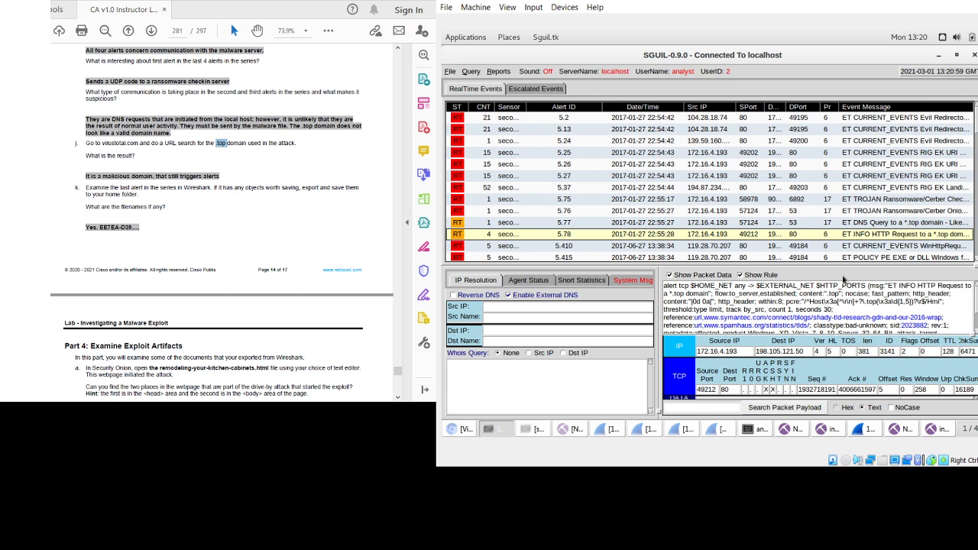
pyautogui.moveTo(838, 107); pyautogui.dragTo(783, 113)
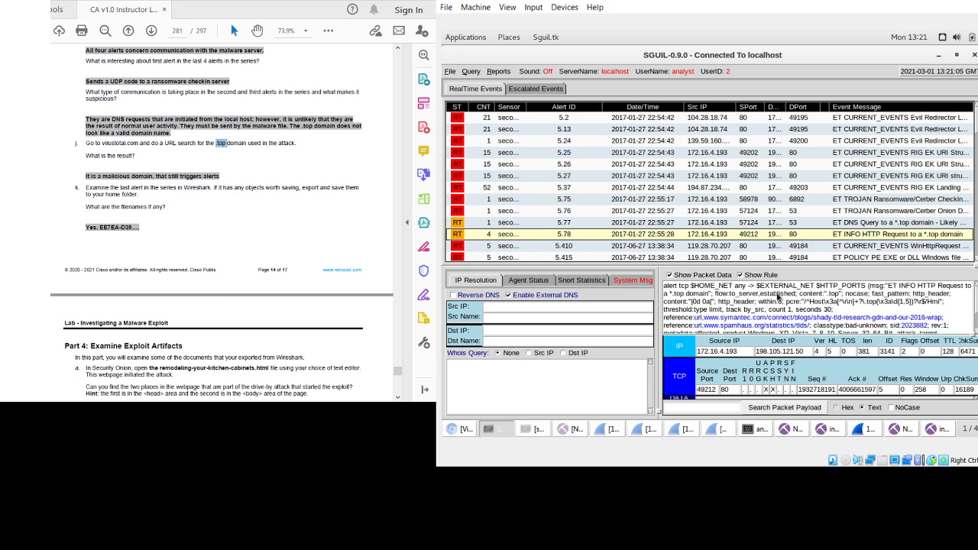
pyautogui.scroll(-2, 780, 308)
pyautogui.scroll(-1, 781, 309)
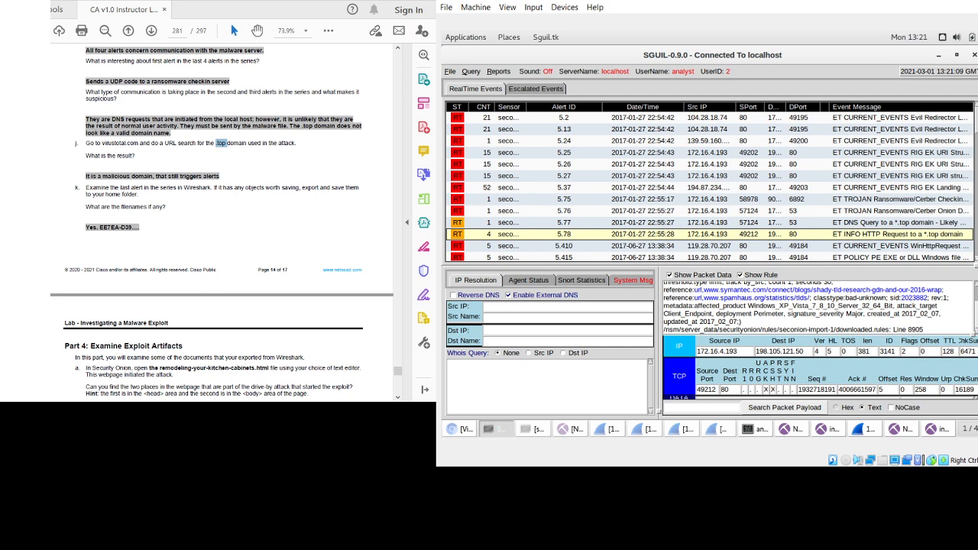
pyautogui.scroll(3, 807, 309)
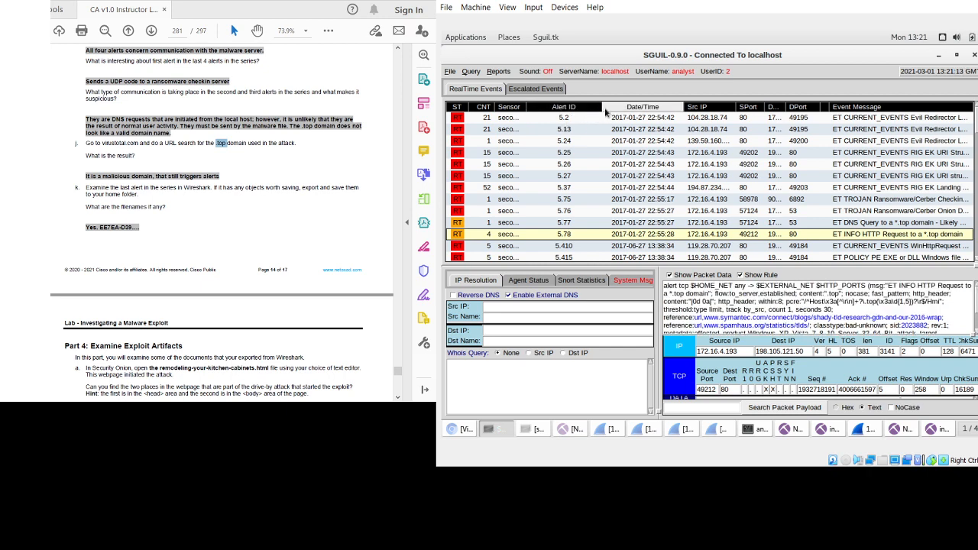
# - Narrow the Alert ID column and resize Date/Time so that full timestamps and longer event messages fit
pyautogui.moveTo(601, 107); pyautogui.dragTo(546, 107)
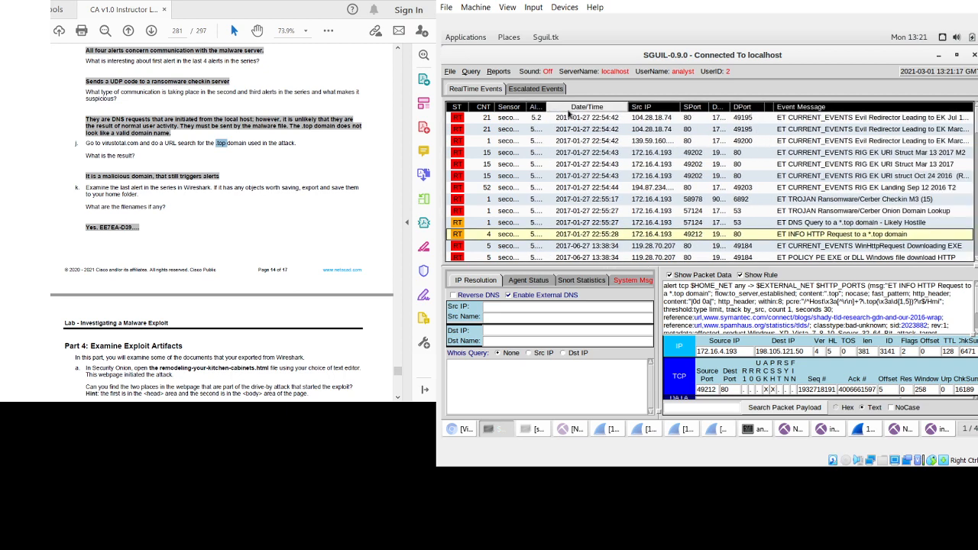
pyautogui.moveTo(628, 107); pyautogui.dragTo(575, 107)
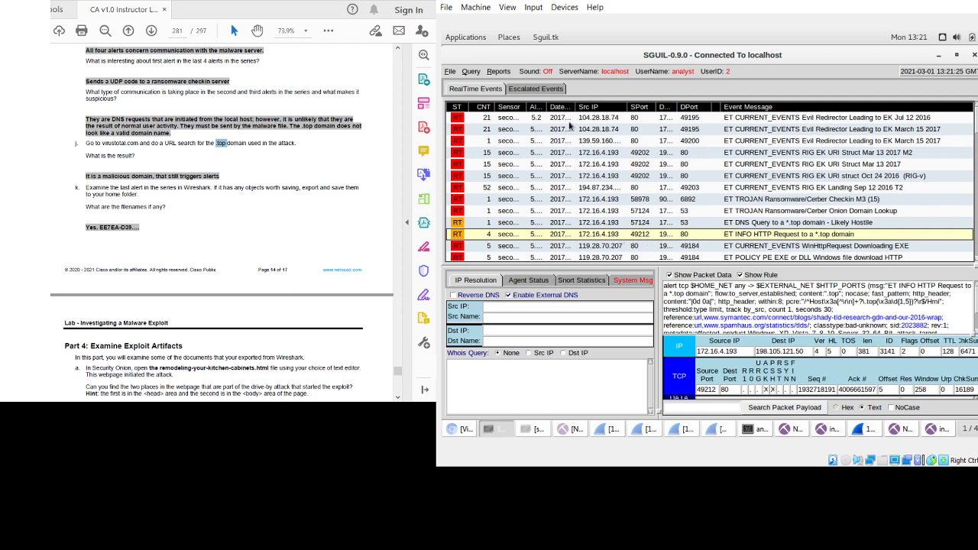
pyautogui.moveTo(574, 107); pyautogui.dragTo(646, 112)
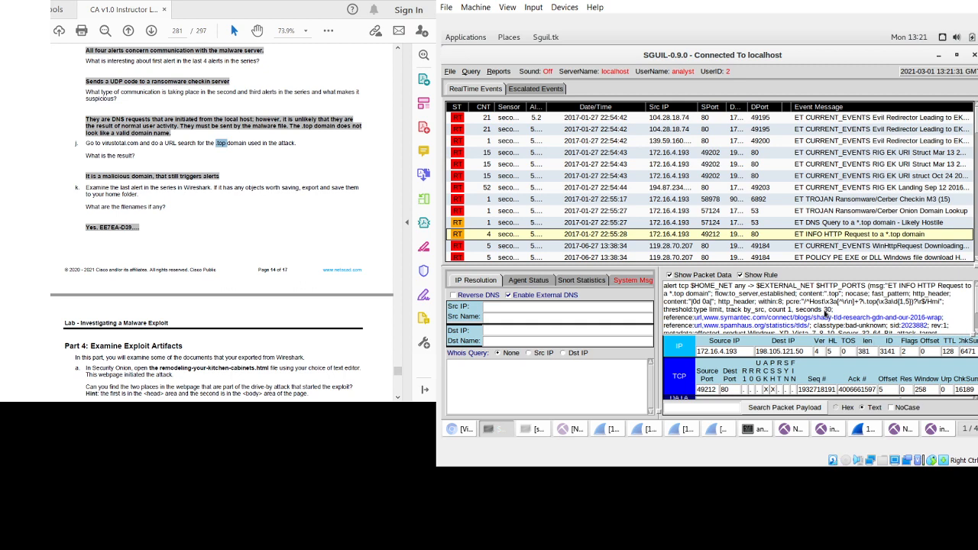
# - Review alert 5.75 again and read the HTTP GET request in alert 5.78's packet data through to the Host header
pyautogui.click(824, 200)
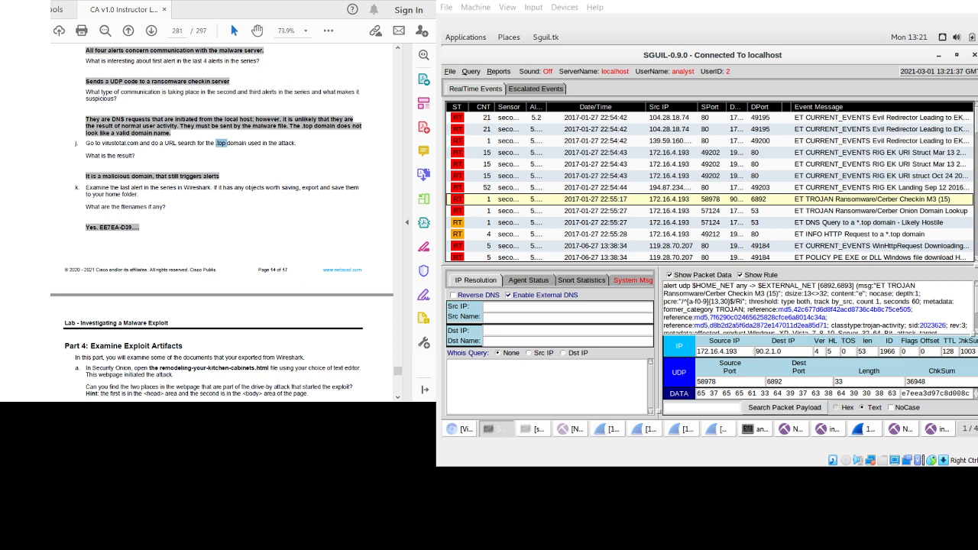
pyautogui.click(565, 234)
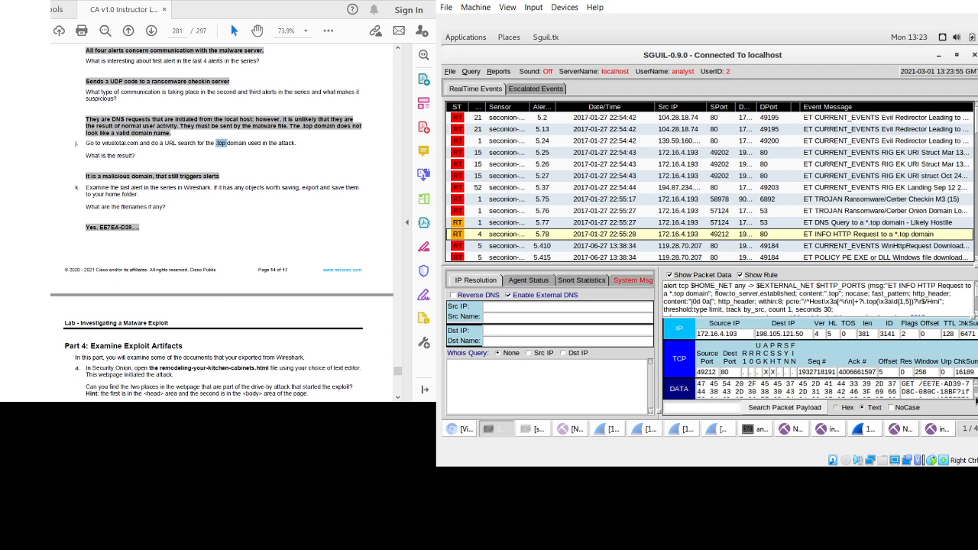
pyautogui.scroll(-1, 975, 394)
pyautogui.scroll(-1, 976, 400)
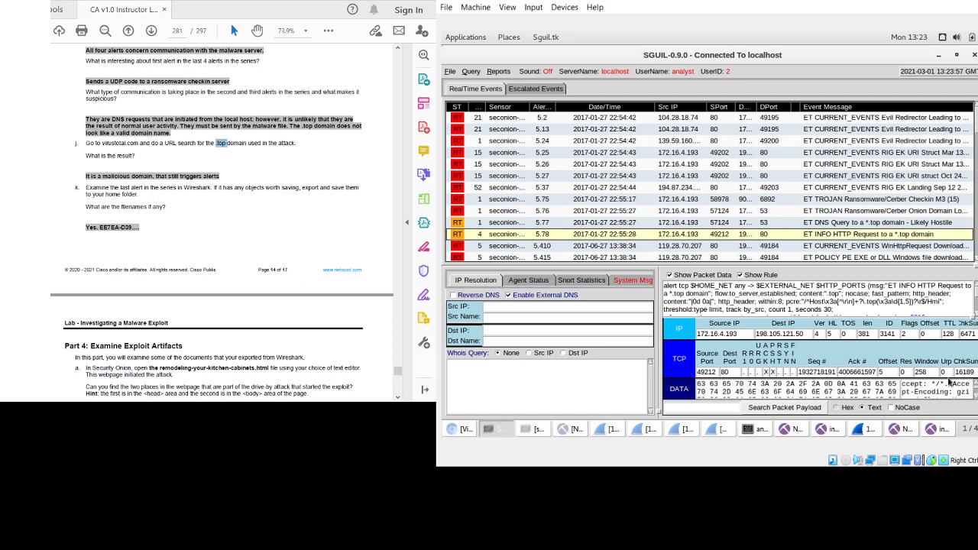
pyautogui.moveTo(947, 381); pyautogui.dragTo(943, 372)
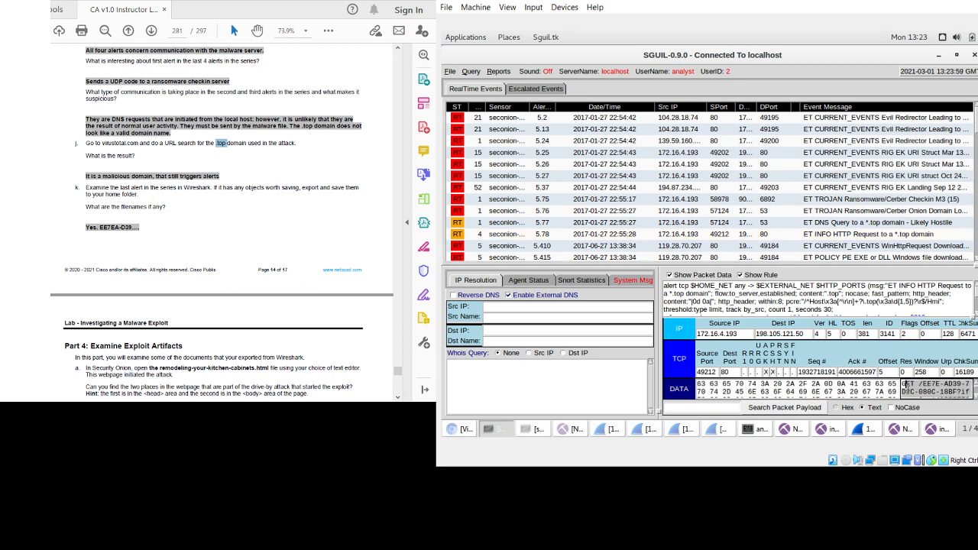
pyautogui.click(910, 391)
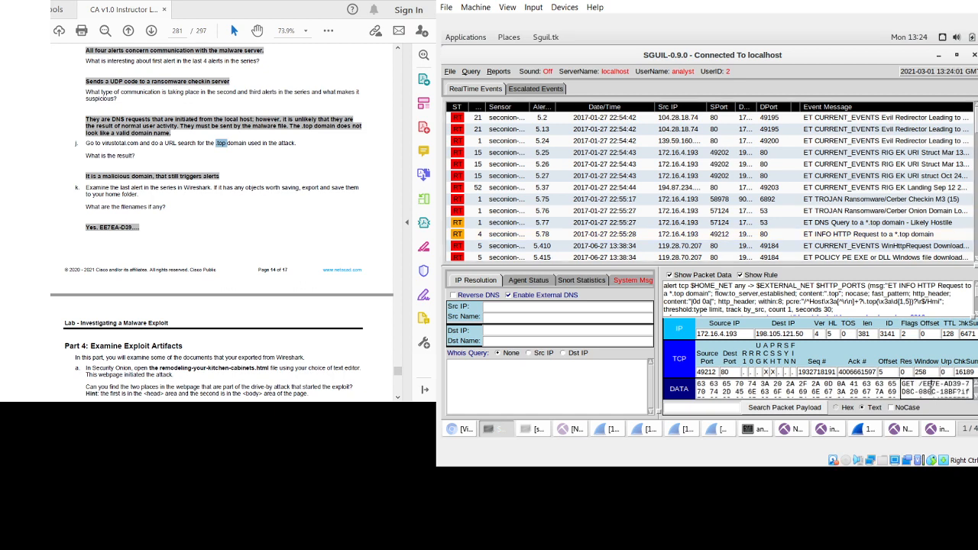
pyautogui.scroll(-3, 930, 385)
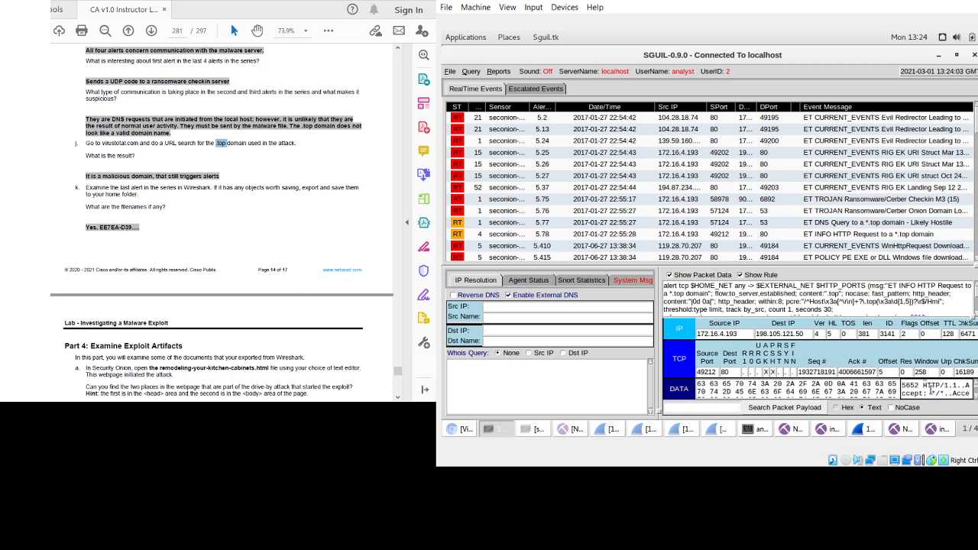
pyautogui.scroll(-1, 931, 393)
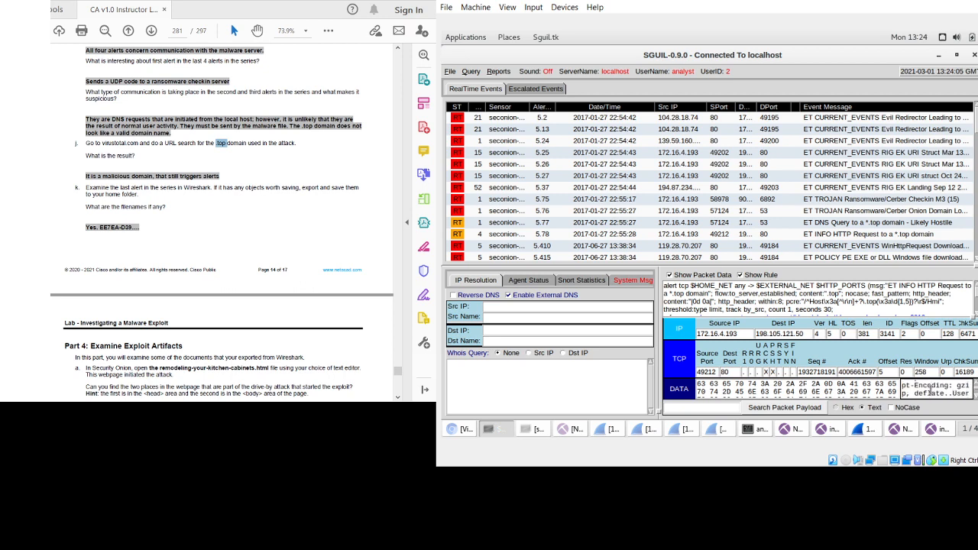
pyautogui.scroll(-8, 930, 392)
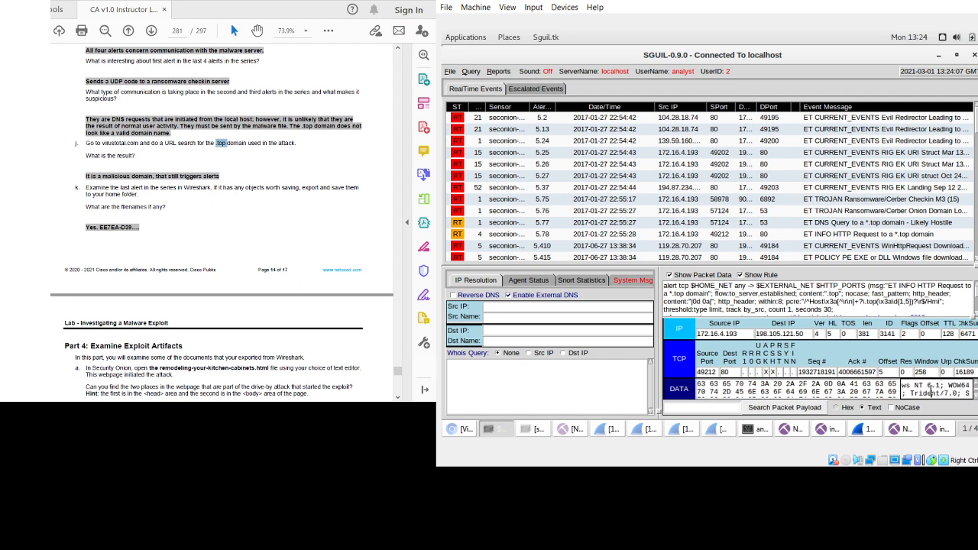
pyautogui.scroll(-2, 929, 390)
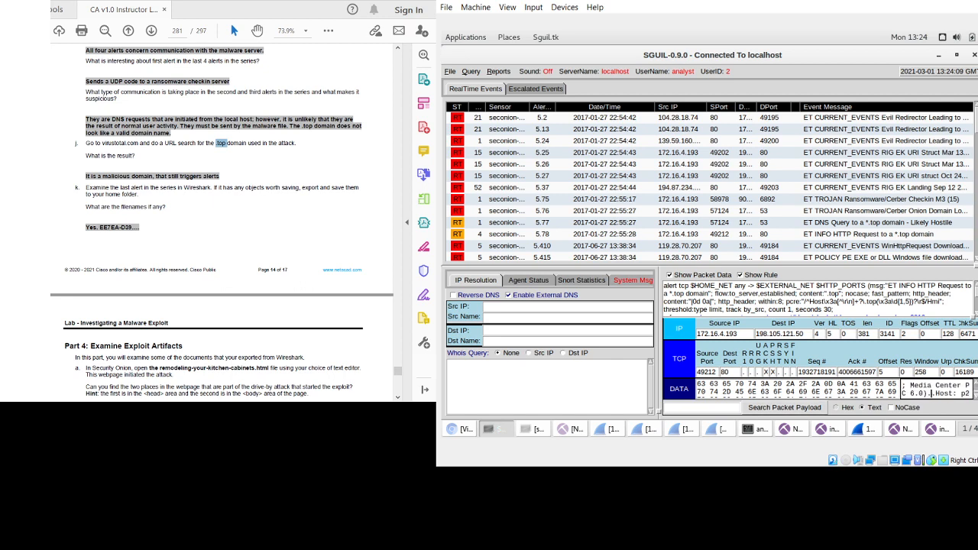
# - Move on in the lab document to Part 4: Examine Exploit Artifacts
pyautogui.click(117, 250)
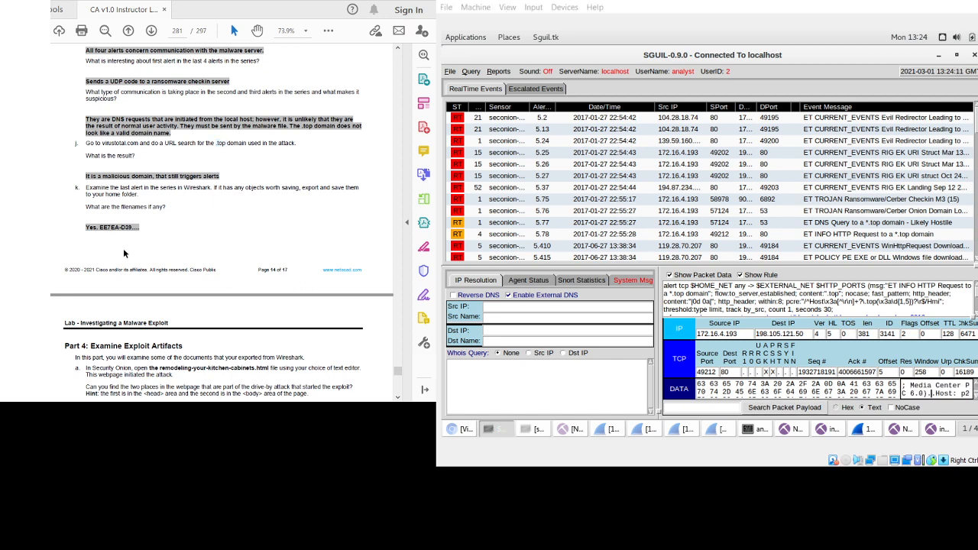
pyautogui.scroll(-6, 123, 249)
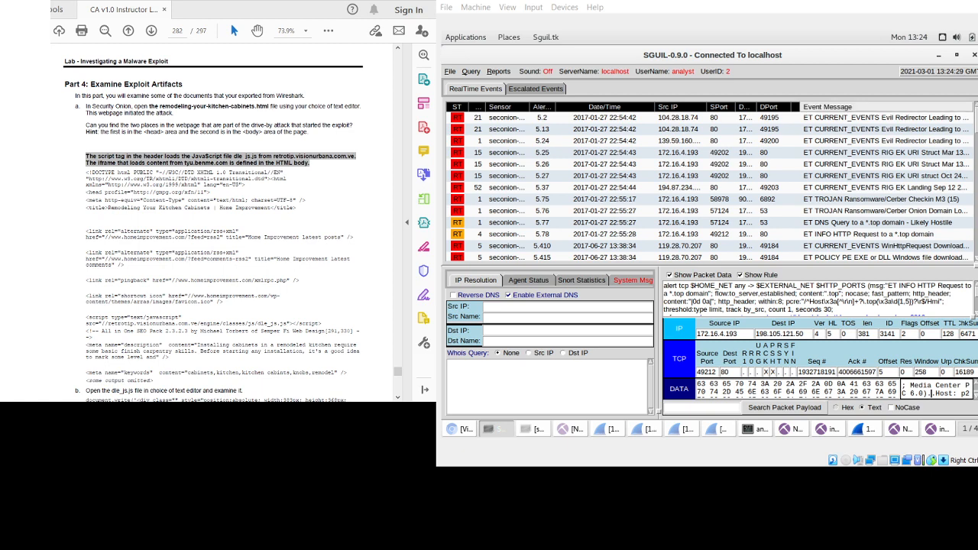
# - Minimize the open Sguil, NetworkMiner, terminal and Wireshark windows to clear the Security Onion desktop
pyautogui.click(939, 55)
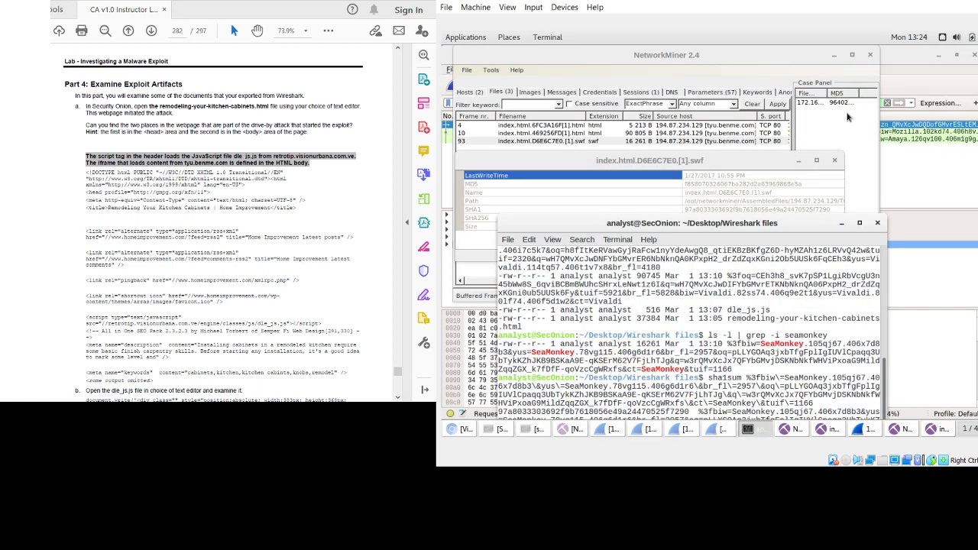
pyautogui.click(833, 56)
pyautogui.click(842, 222)
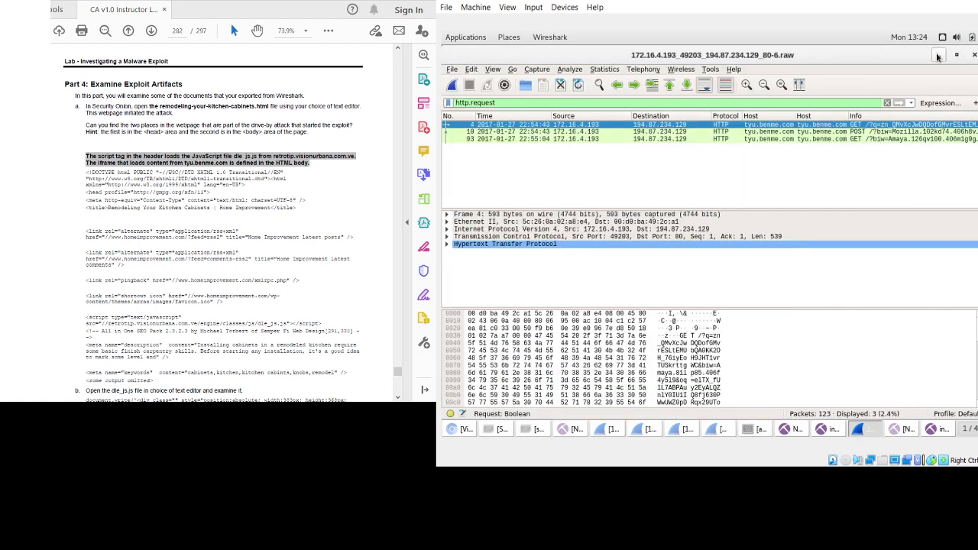
pyautogui.click(938, 55)
pyautogui.click(831, 70)
pyautogui.click(834, 55)
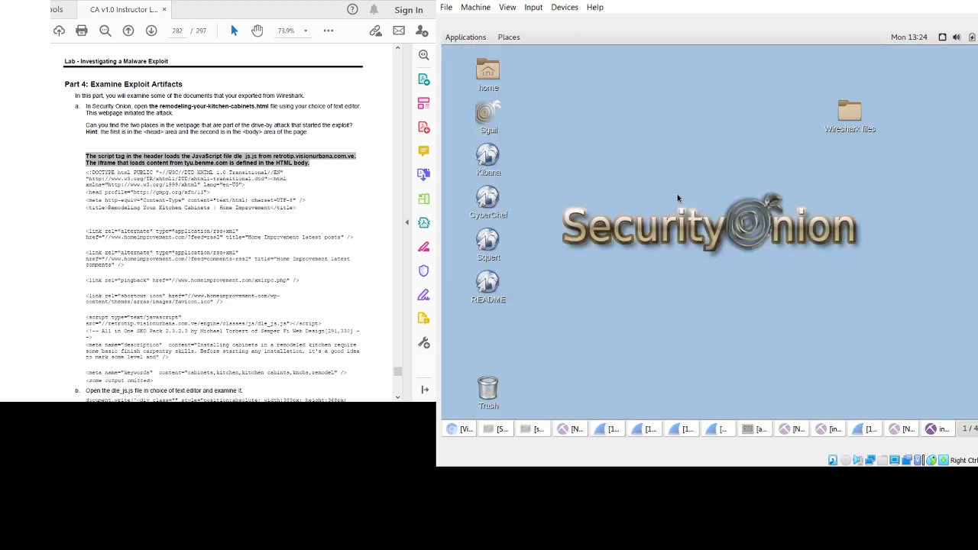
# - Open remodeling-your-kitchen-cabinets.html from the desktop's Wireshark files folder in gedit
pyautogui.click(854, 114)
pyautogui.doubleClick(859, 117)
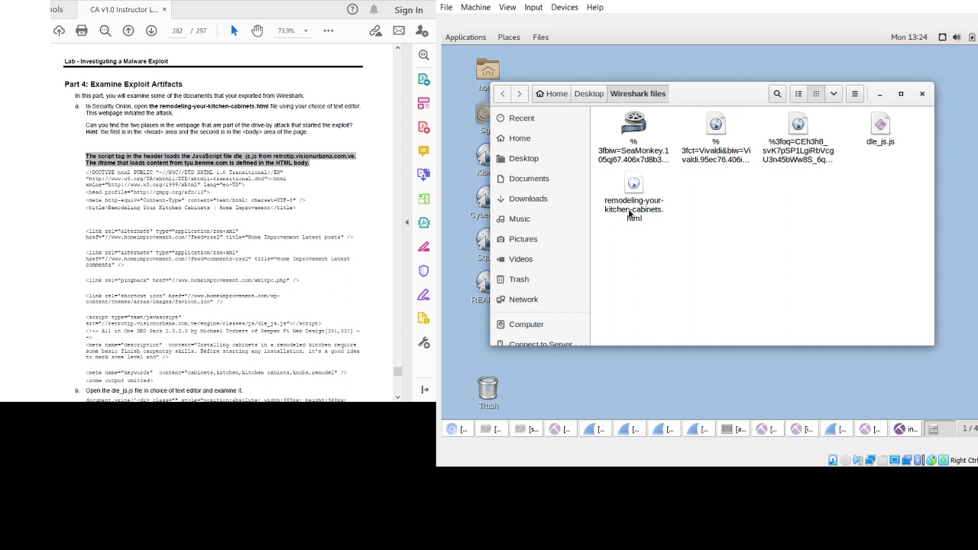
pyautogui.rightClick(631, 214)
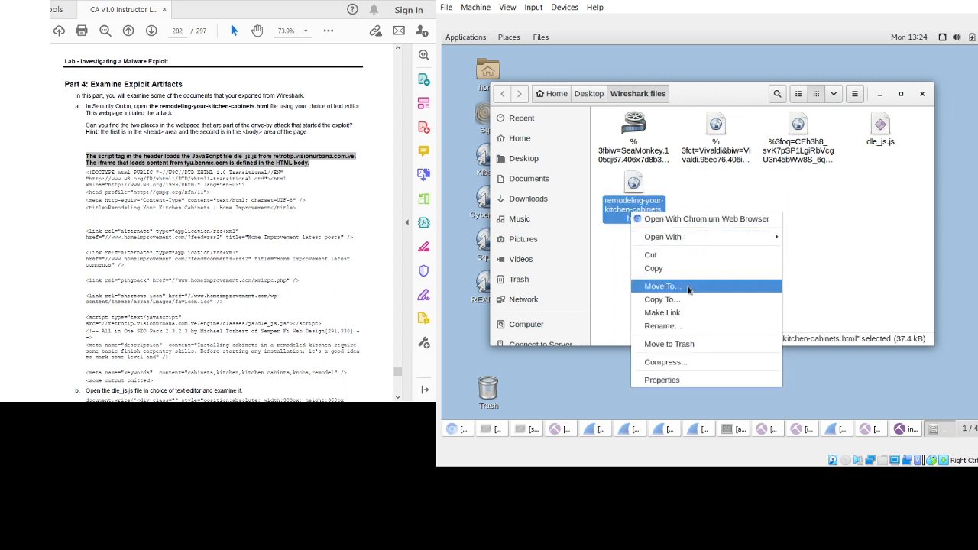
pyautogui.moveTo(677, 243)
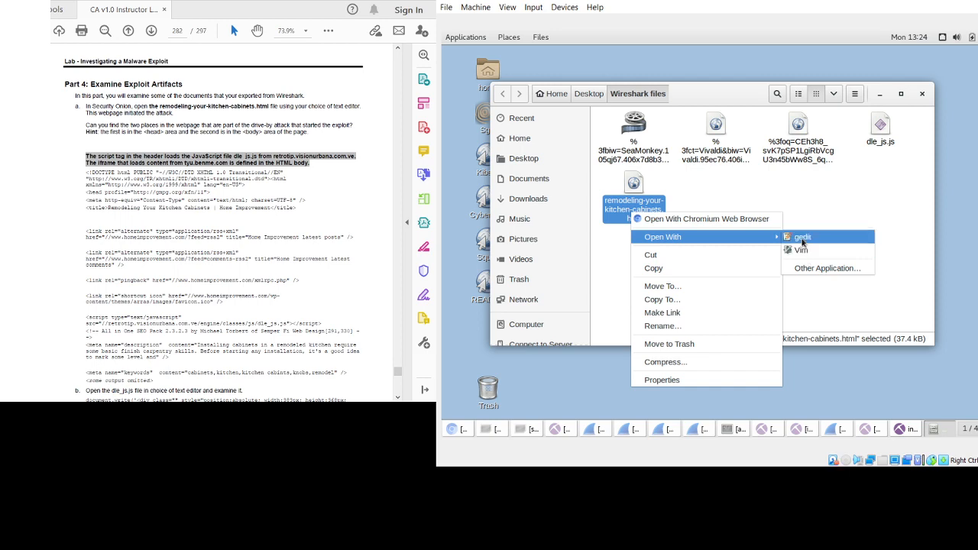
pyautogui.click(801, 240)
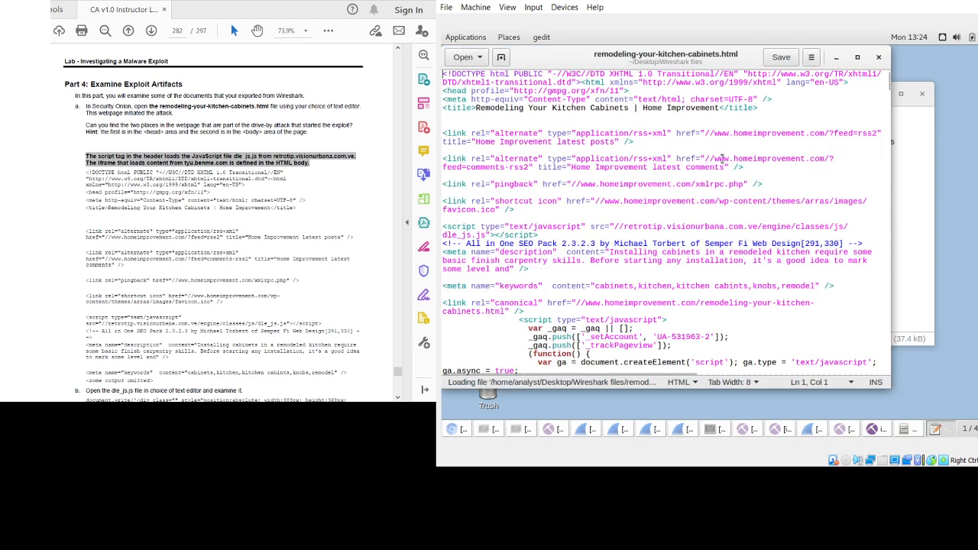
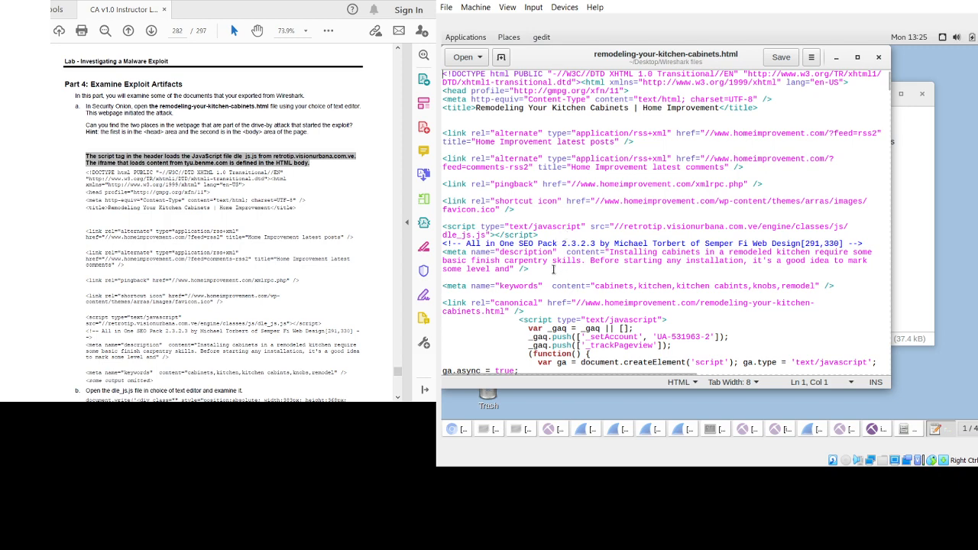
# - Highlight the complete script tag in the page header that loads dle_js.js from retrotip.visionurbana.com.ve
pyautogui.scroll(-5, 554, 269)
pyautogui.scroll(5, 553, 264)
pyautogui.moveTo(496, 235); pyautogui.dragTo(445, 227)
pyautogui.click(543, 235)
pyautogui.moveTo(541, 235); pyautogui.dragTo(442, 223)
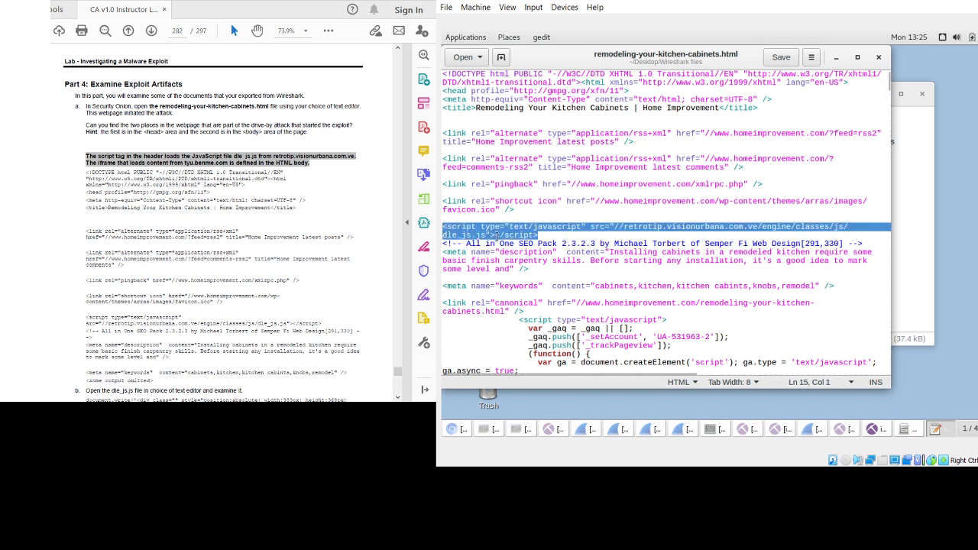
# - Look through the page source around the tyu.BENME.com iframe and search for "body", going back to the opening body tag
pyautogui.scroll(-5, 543, 258)
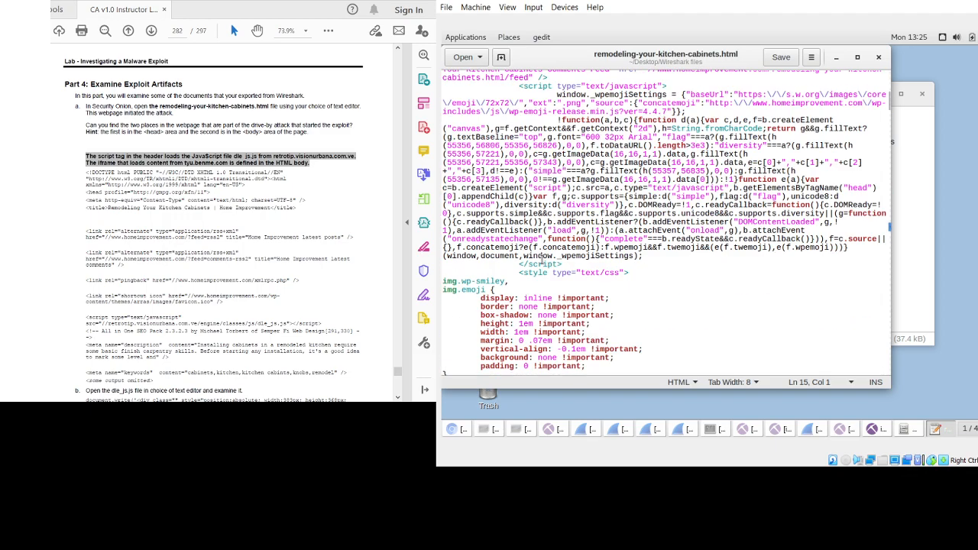
pyautogui.scroll(-15, 537, 259)
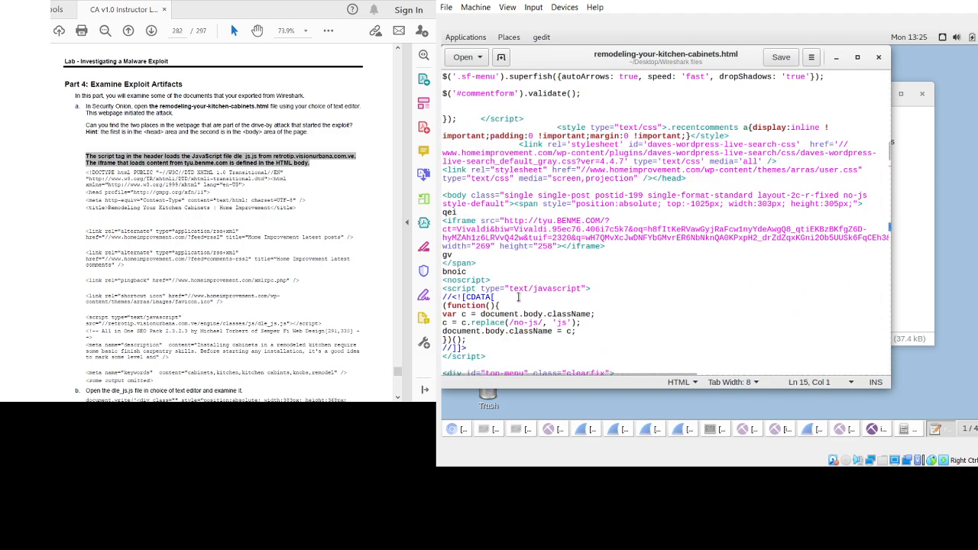
pyautogui.scroll(-5, 510, 243)
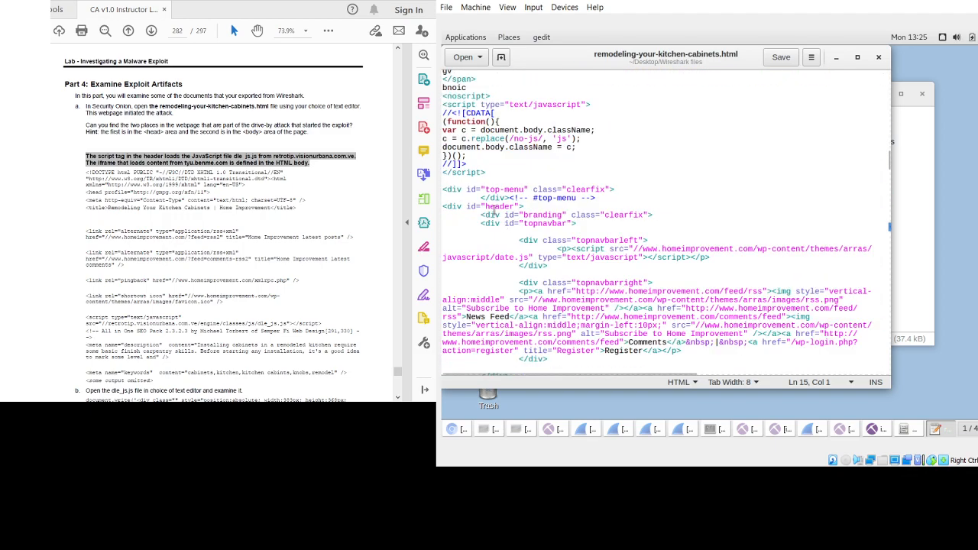
pyautogui.scroll(1, 484, 193)
pyautogui.scroll(9, 484, 192)
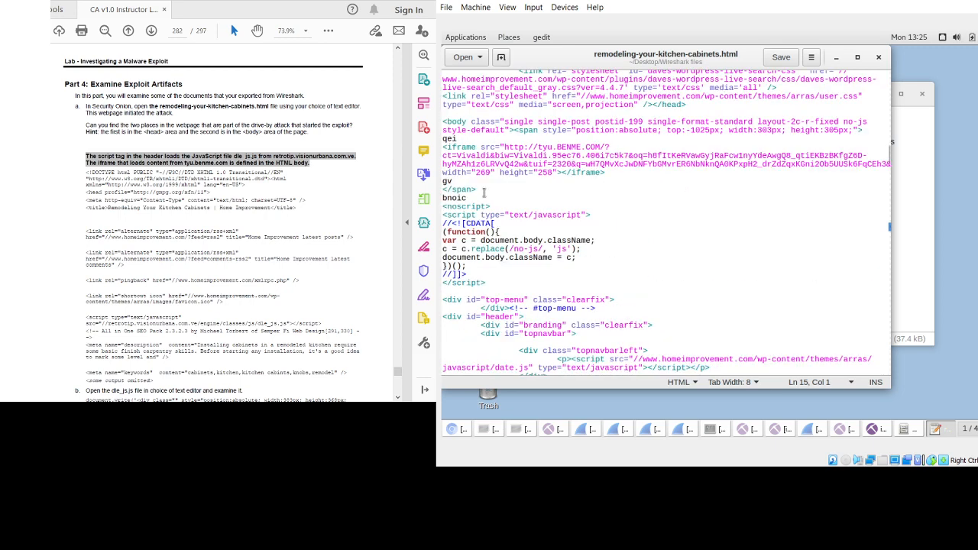
pyautogui.scroll(-9, 484, 192)
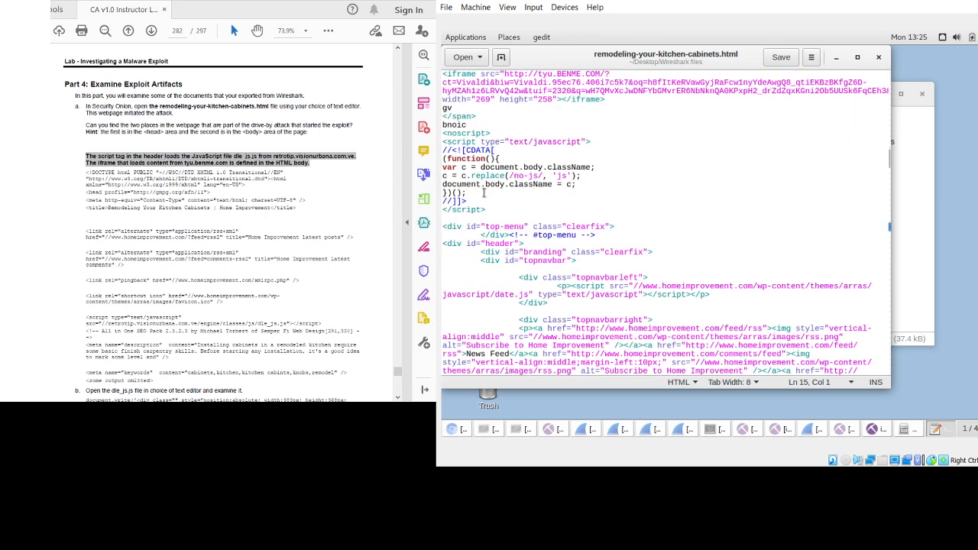
pyautogui.click(781, 155)
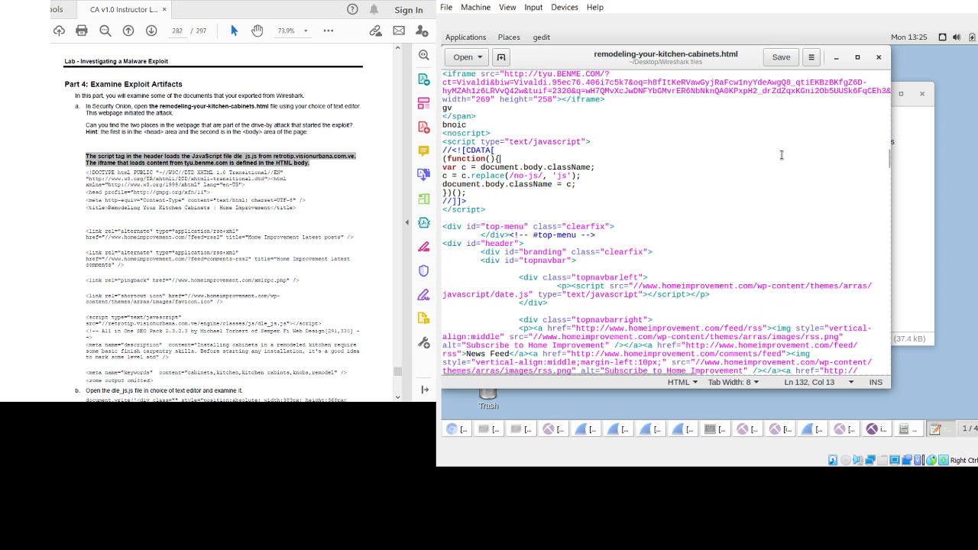
pyautogui.hotkey('ctrl', 'f')
pyautogui.write('body')
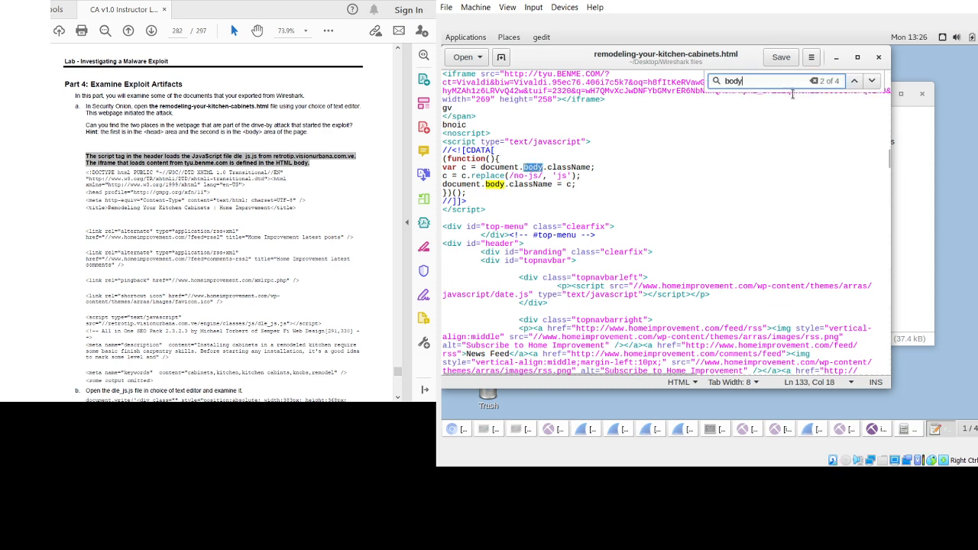
pyautogui.click(853, 82)
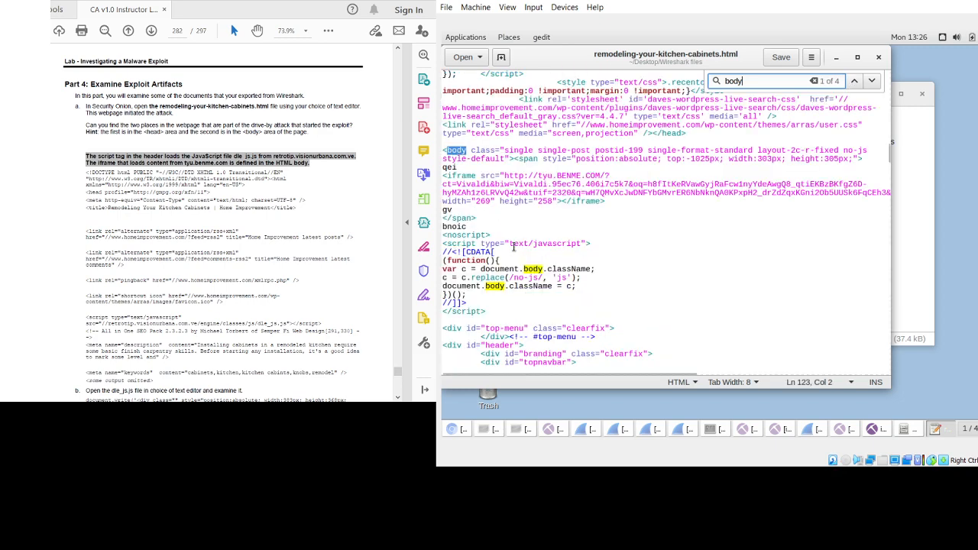
# - Examine the rest of the page's body code, from the top menu down to the footer scripts
pyautogui.scroll(-5, 513, 246)
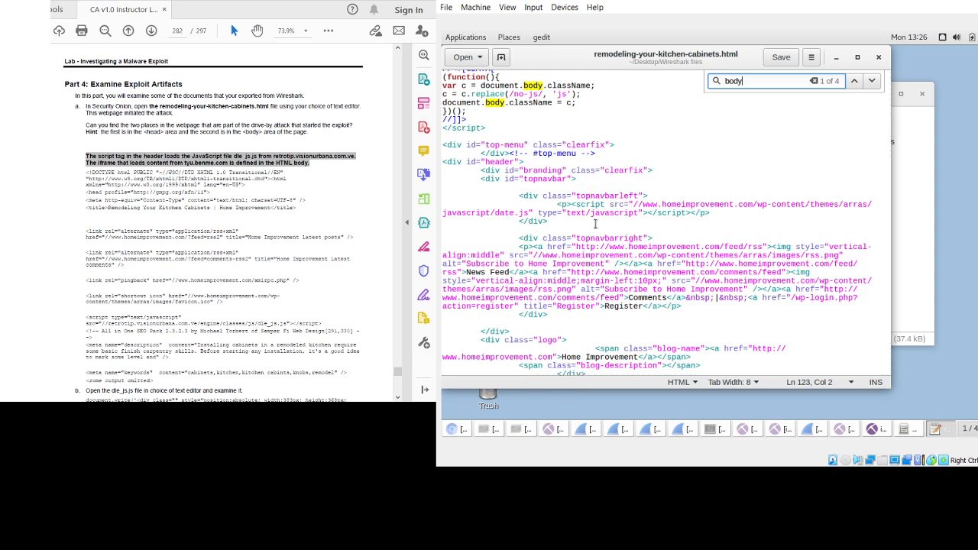
pyautogui.scroll(-5, 596, 224)
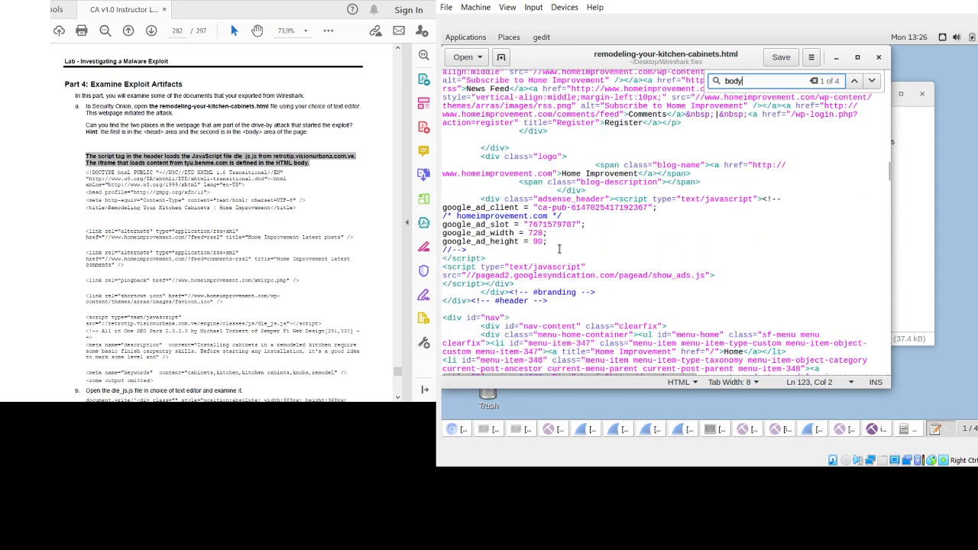
pyautogui.scroll(-9, 560, 249)
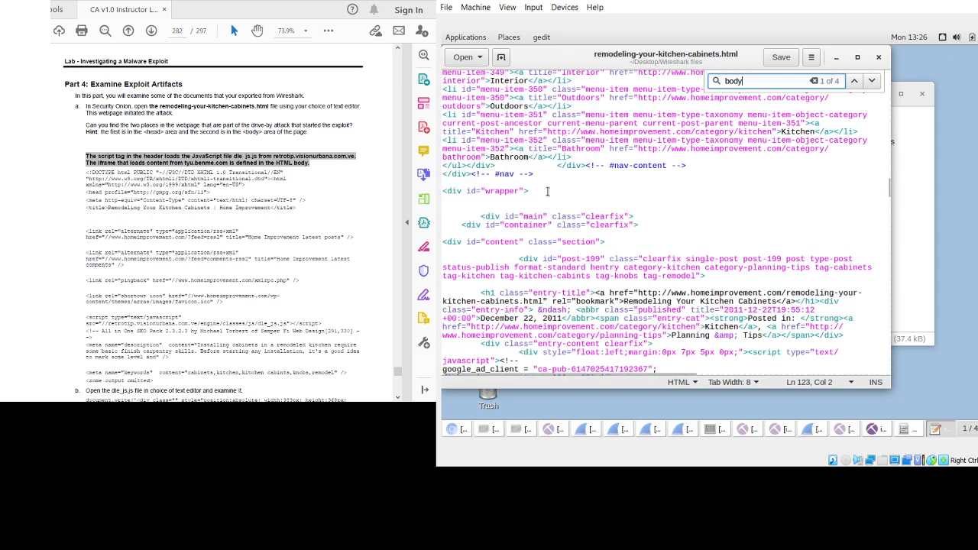
pyautogui.scroll(-5, 547, 191)
pyautogui.scroll(-18, 548, 194)
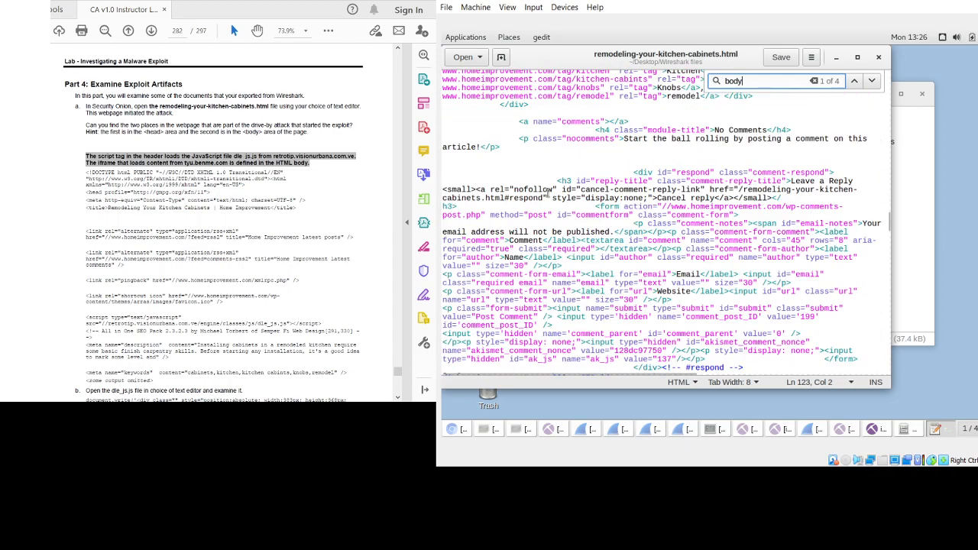
pyautogui.scroll(-20, 547, 193)
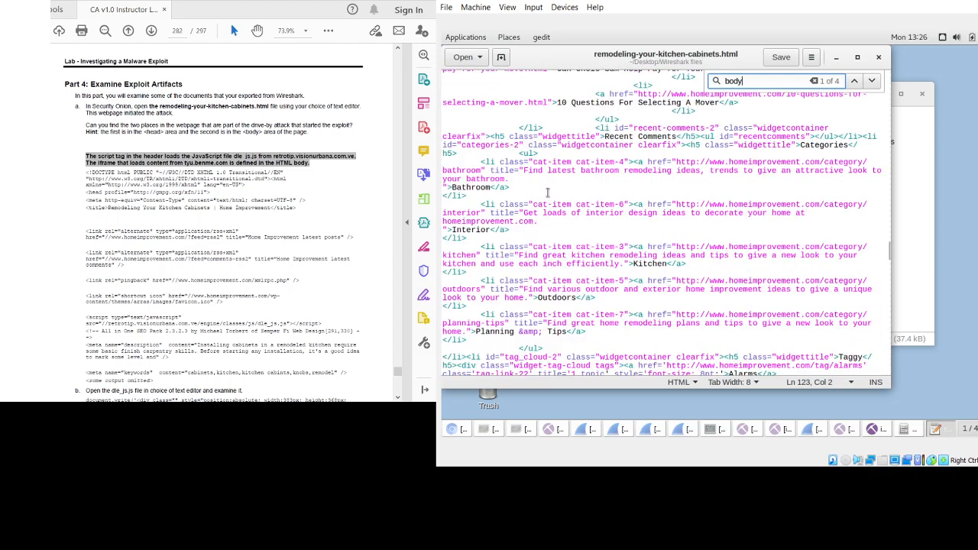
pyautogui.scroll(-15, 547, 193)
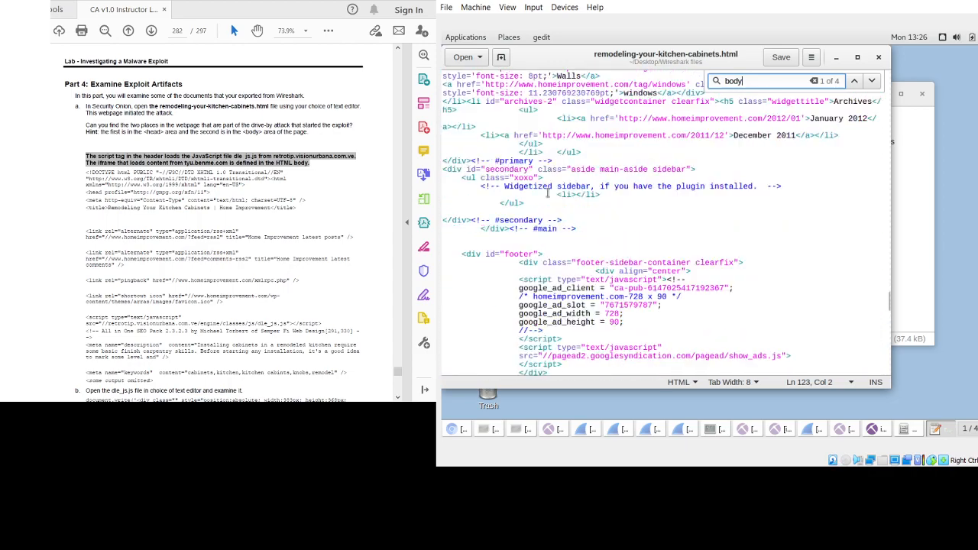
pyautogui.scroll(-12, 547, 193)
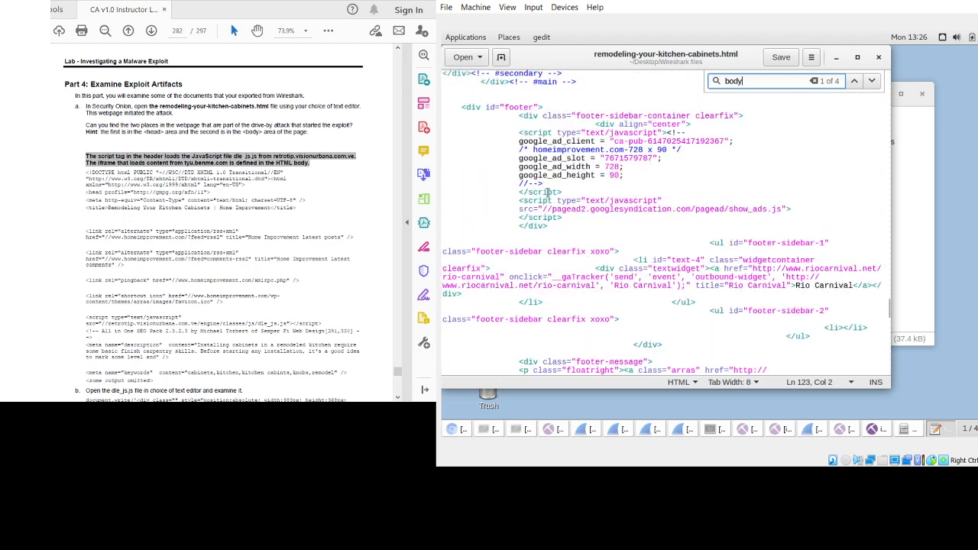
pyautogui.scroll(9, 547, 192)
pyautogui.scroll(6, 548, 192)
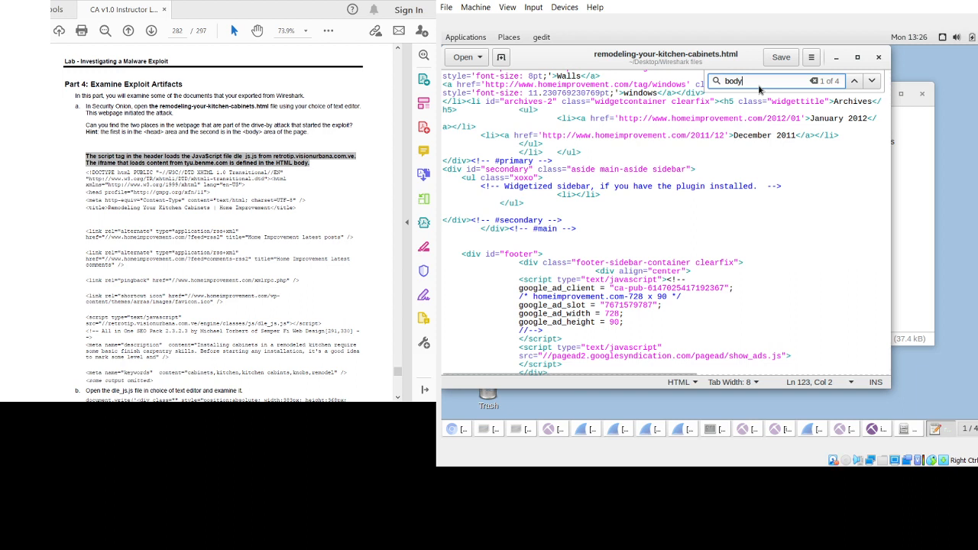
# - Replace the search term with "dle_js" and examine the source around and below the matching script tag
pyautogui.moveTo(749, 82); pyautogui.dragTo(709, 83)
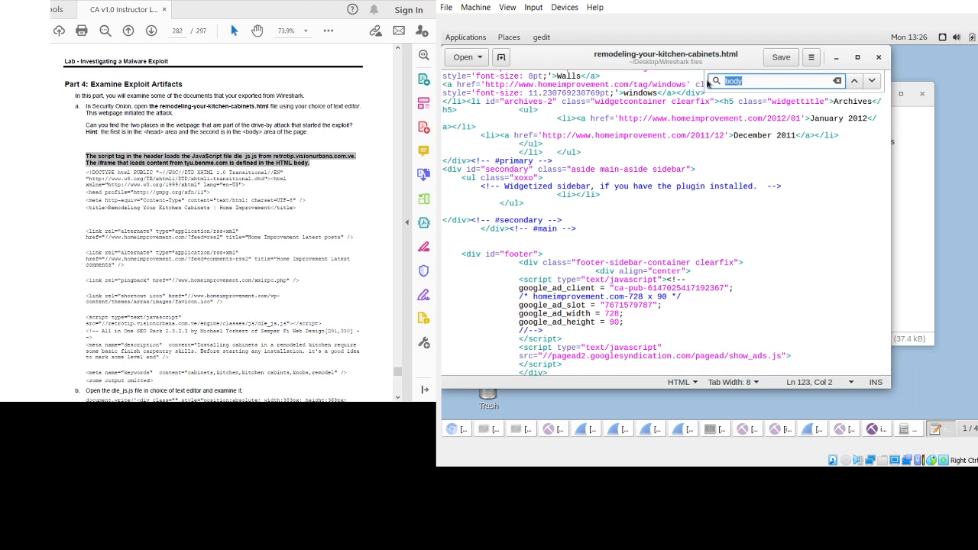
pyautogui.press('Escape')
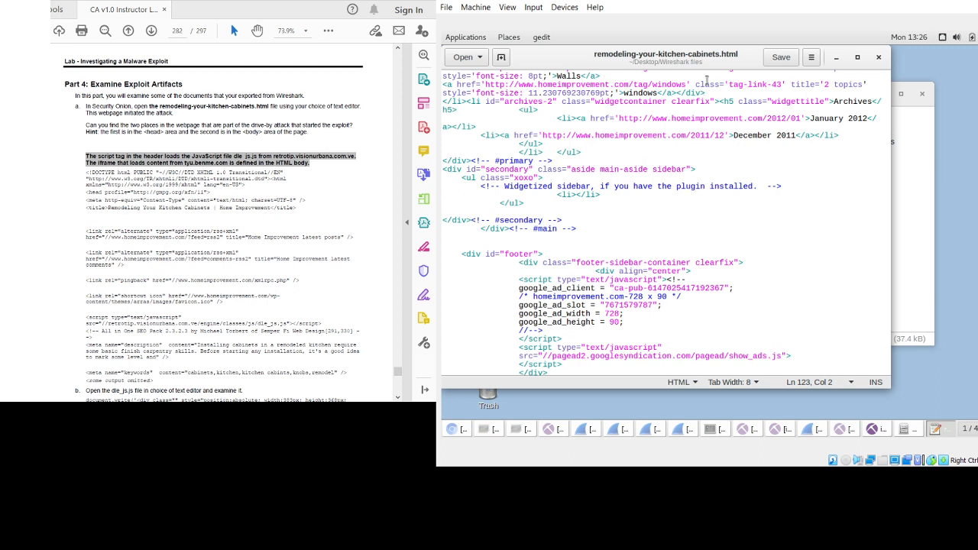
pyautogui.click(807, 178)
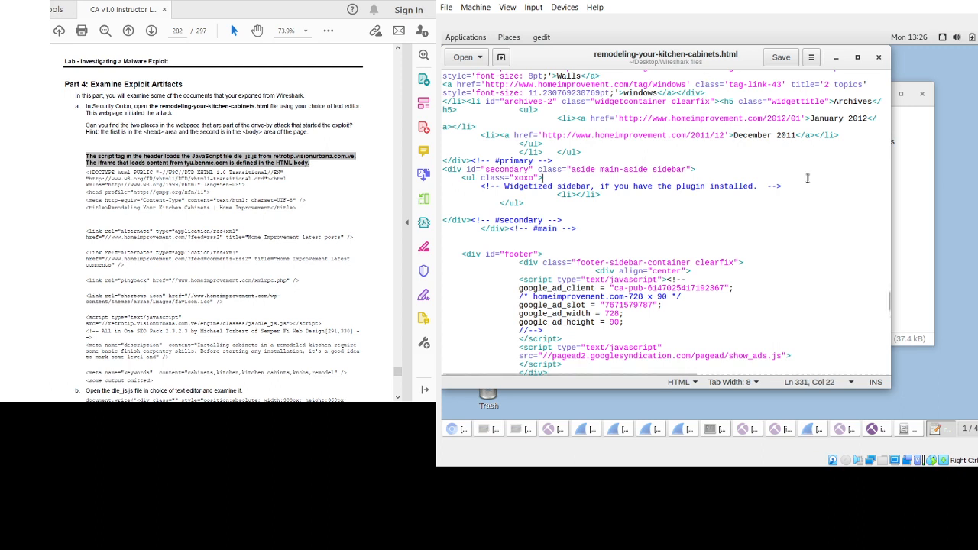
pyautogui.hotkey('ctrl', 'f')
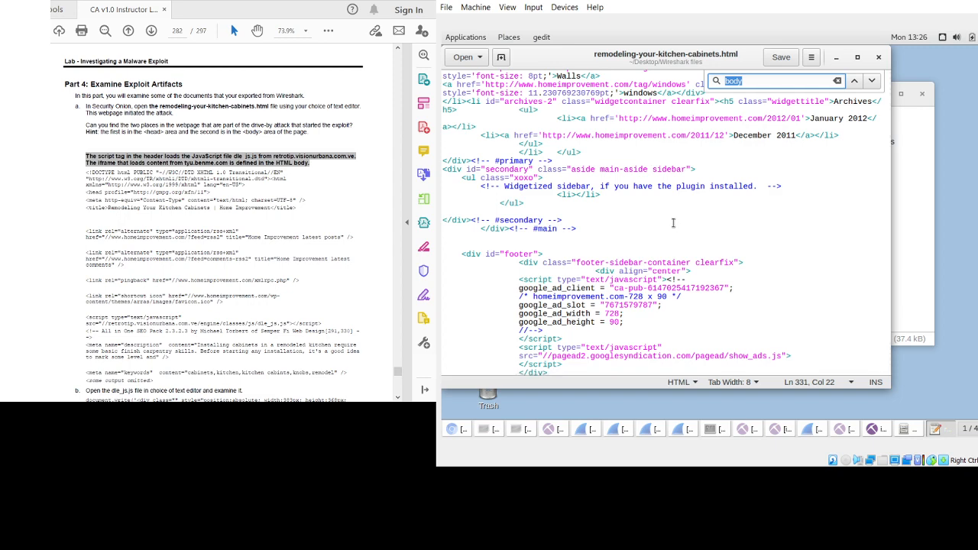
pyautogui.write('d')
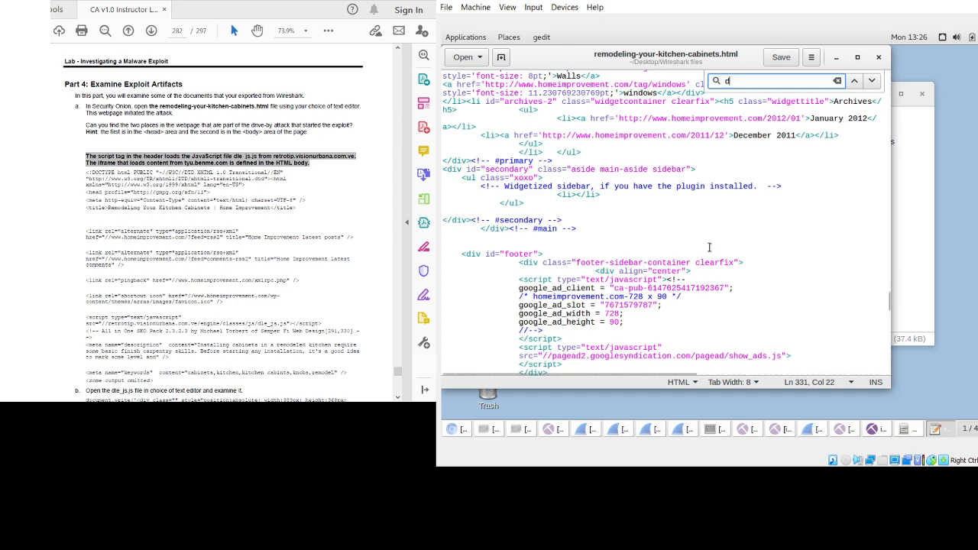
pyautogui.write('le_js')
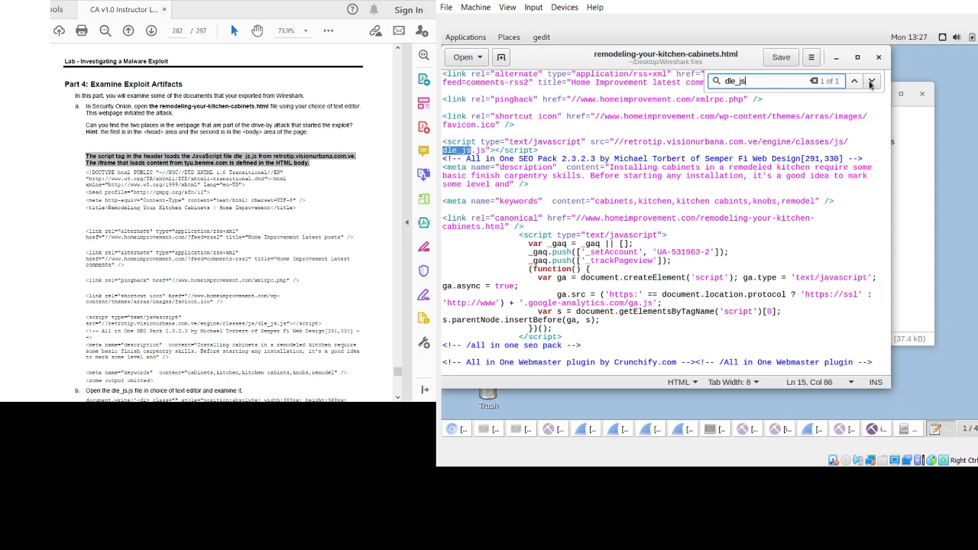
pyautogui.scroll(3, 631, 190)
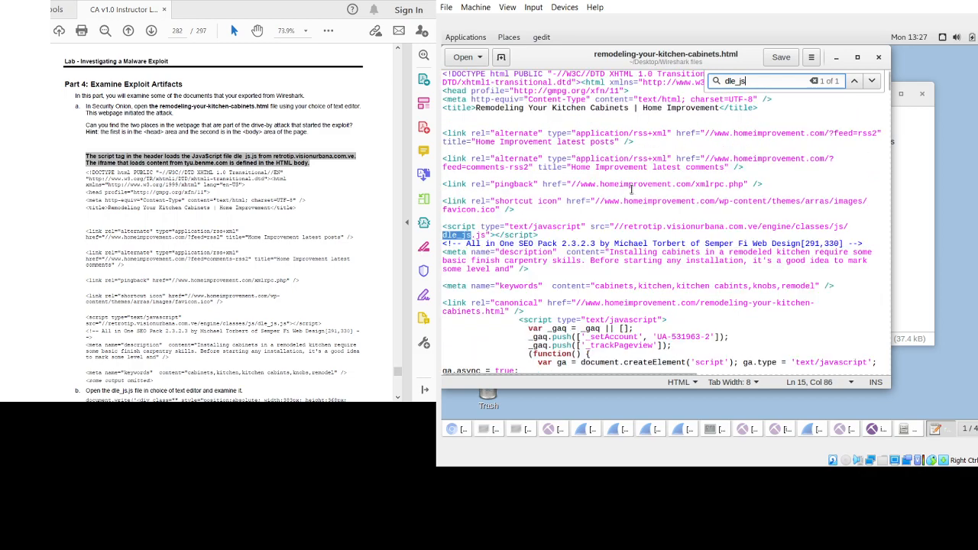
pyautogui.scroll(-10, 632, 189)
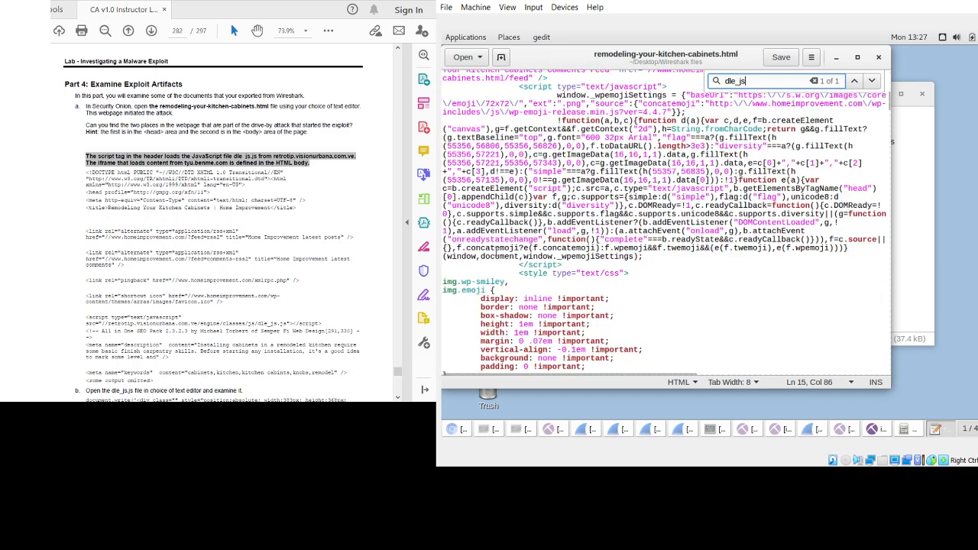
# - Move on in the lab document to step b and its questions about the dle_js.js file
pyautogui.scroll(-2, 222, 229)
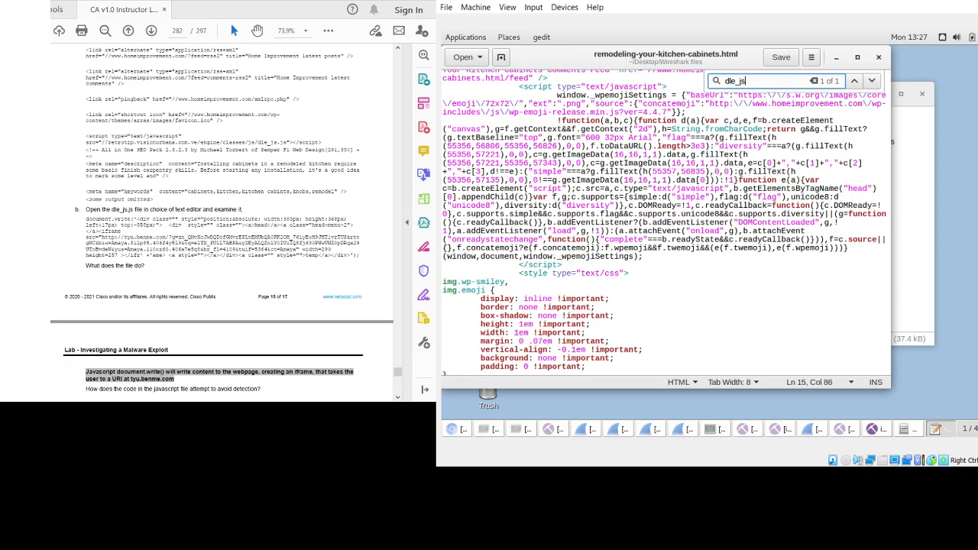
pyautogui.scroll(-1, 222, 230)
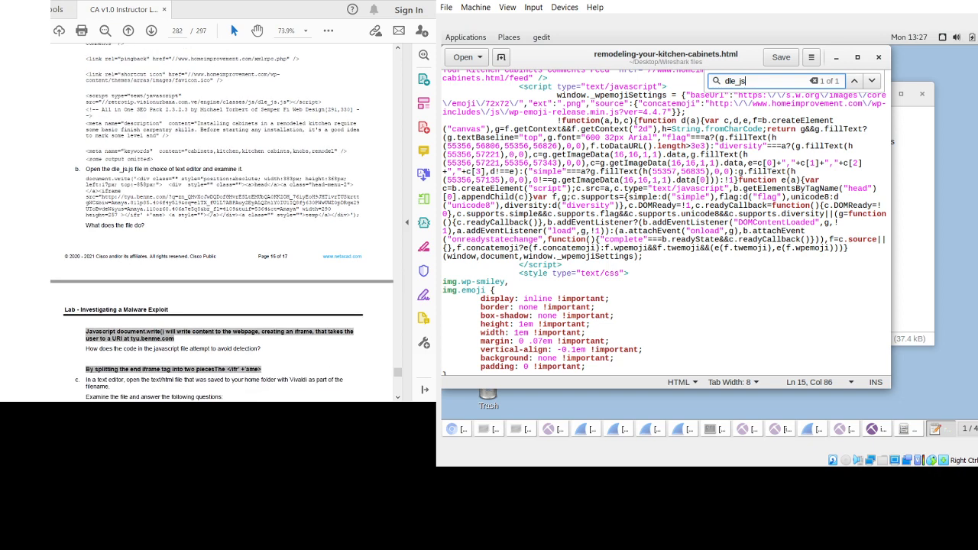
# - Close remodeling-your-kitchen-cabinets.html, open dle_js.js from the Wireshark files folder in gedit, and move on to the lab questions about it
pyautogui.click(879, 57)
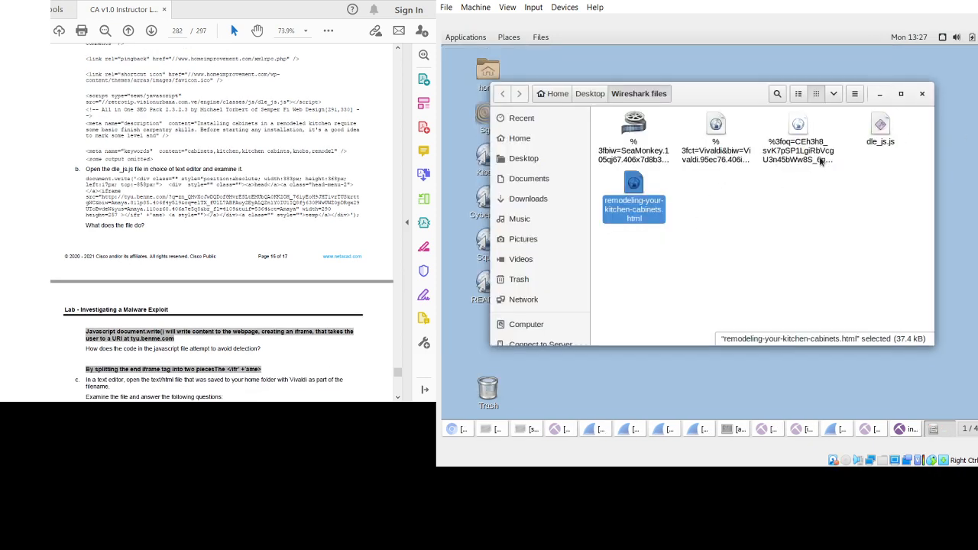
pyautogui.rightClick(879, 143)
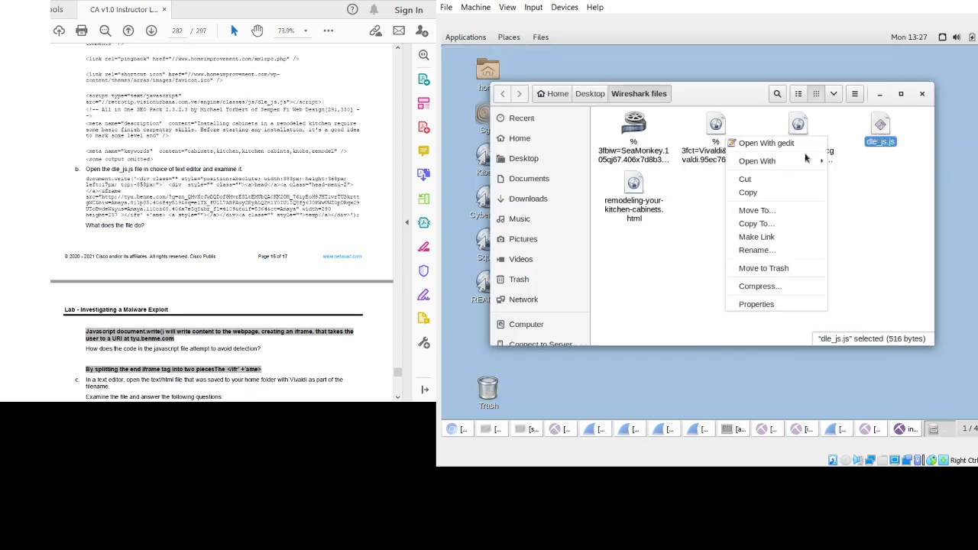
pyautogui.moveTo(821, 161)
pyautogui.click(861, 164)
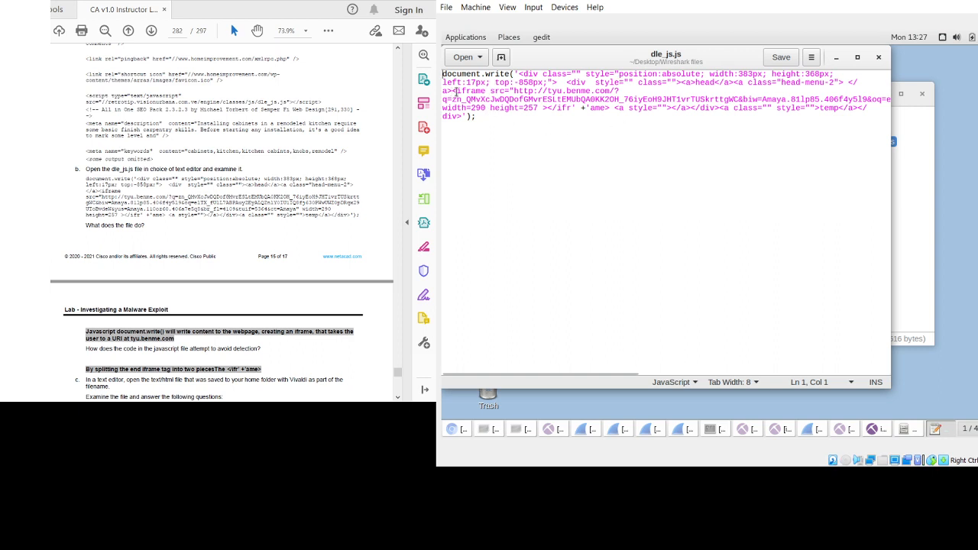
pyautogui.scroll(-3, 222, 222)
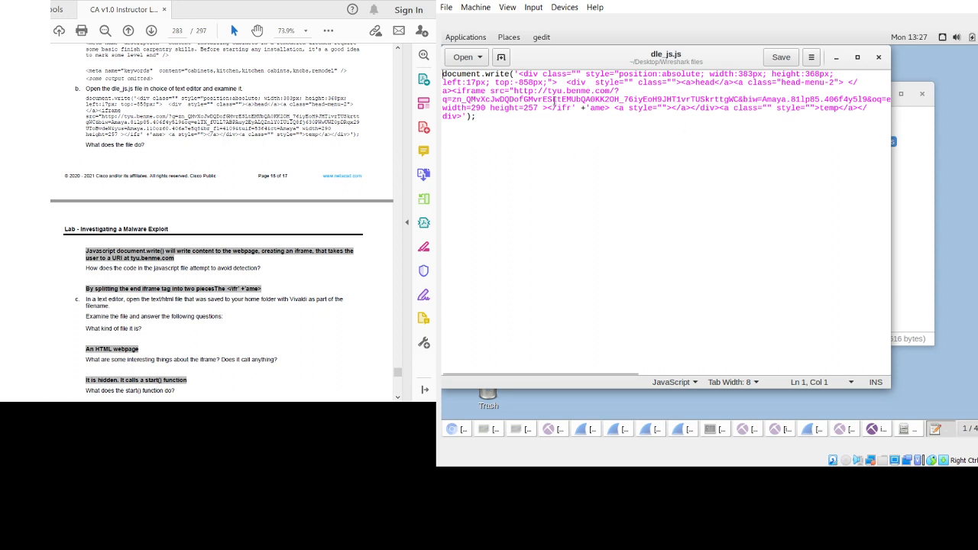
# - Examine the iframe in dle_js.js, highlighting its tyu.benme.com source address and the split closing iframe tag
pyautogui.moveTo(515, 90); pyautogui.dragTo(610, 91)
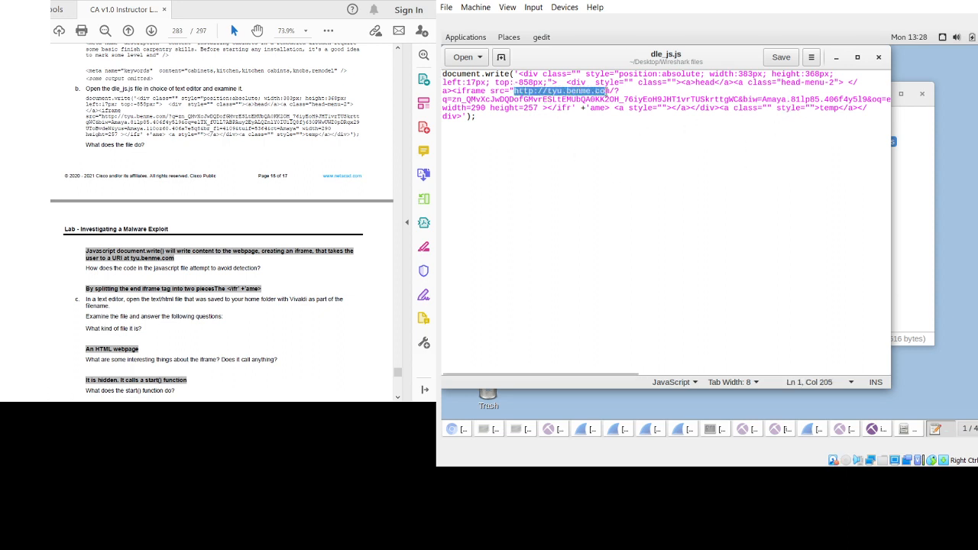
pyautogui.moveTo(456, 91); pyautogui.dragTo(614, 92)
pyautogui.scroll(-3, 222, 222)
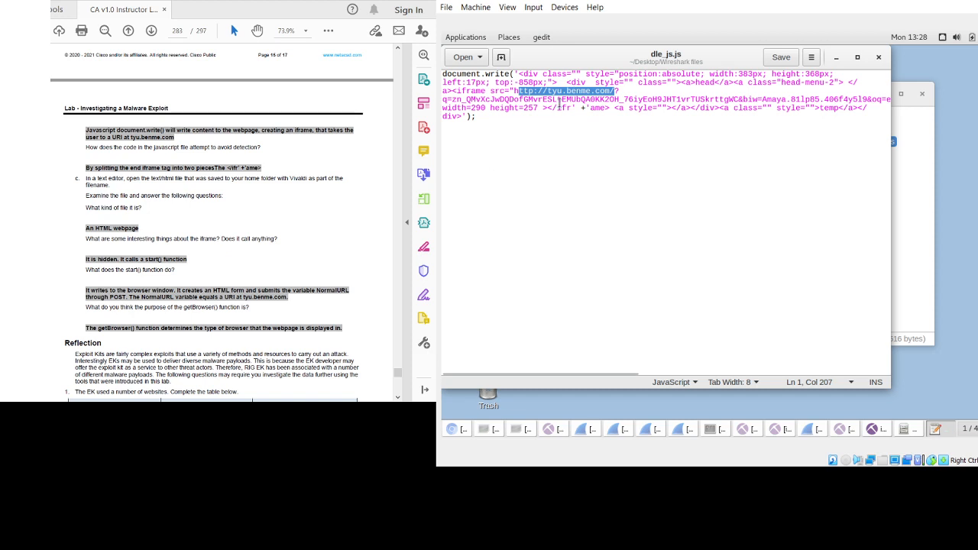
pyautogui.moveTo(572, 107); pyautogui.dragTo(458, 91)
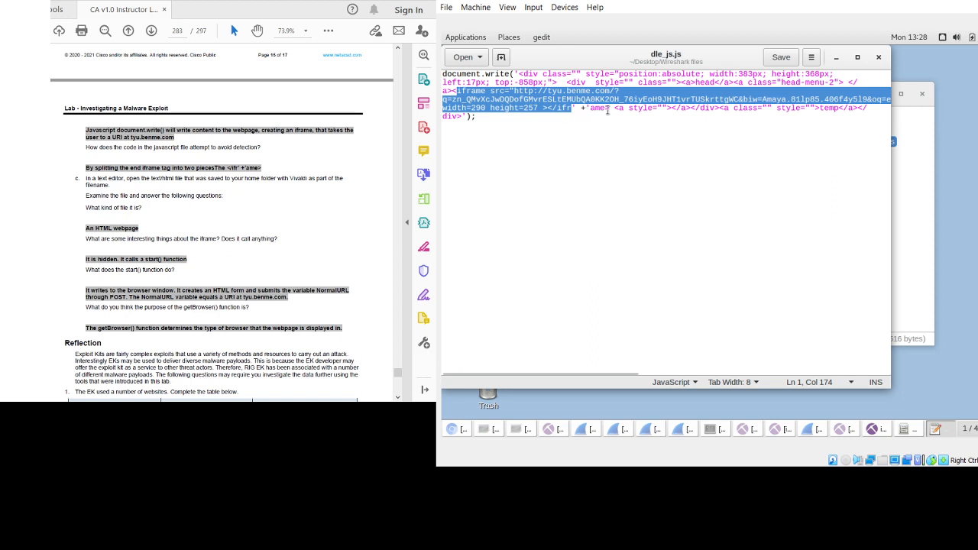
pyautogui.moveTo(609, 107); pyautogui.dragTo(552, 108)
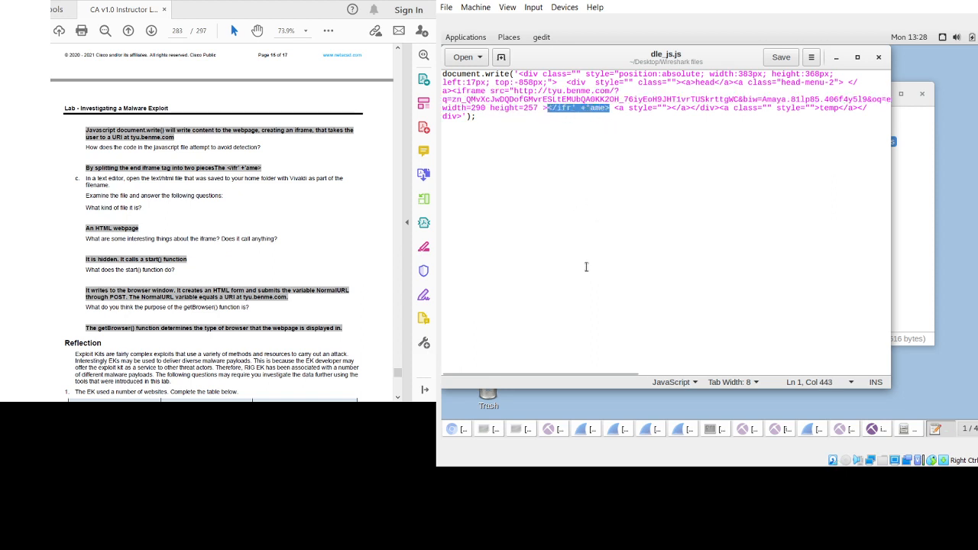
# - Open the exported text/html file with Vivaldi at the start of its name from the Wireshark files folder in gedit
pyautogui.click(917, 251)
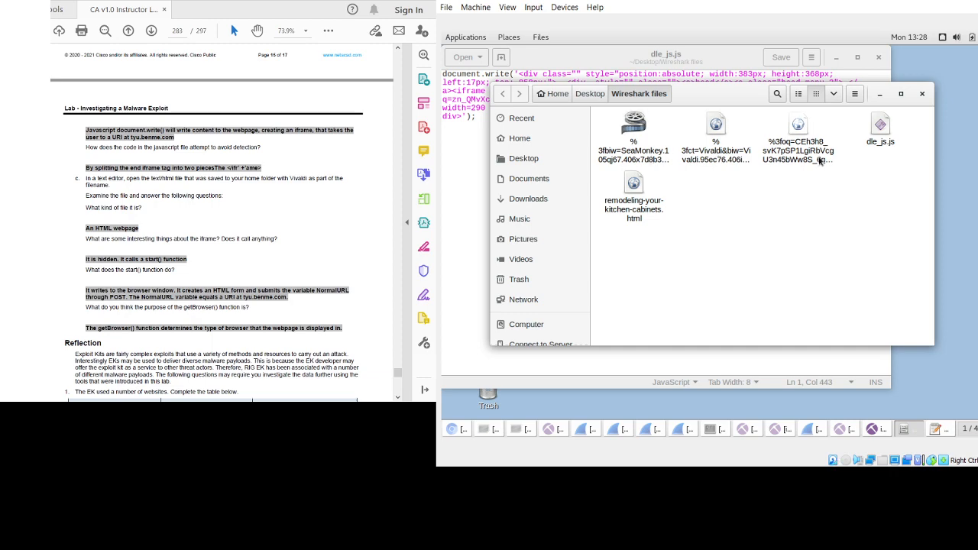
pyautogui.rightClick(705, 158)
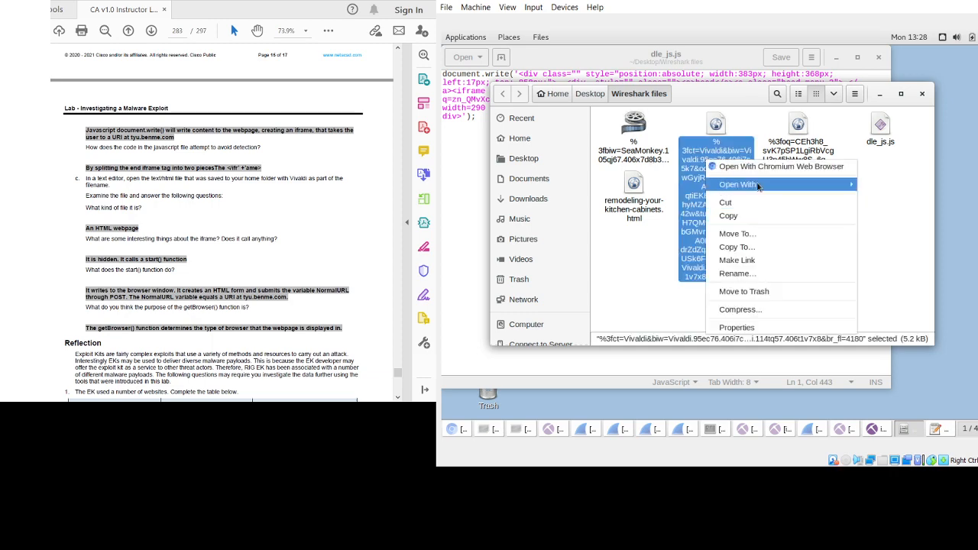
pyautogui.moveTo(759, 185)
pyautogui.click(873, 185)
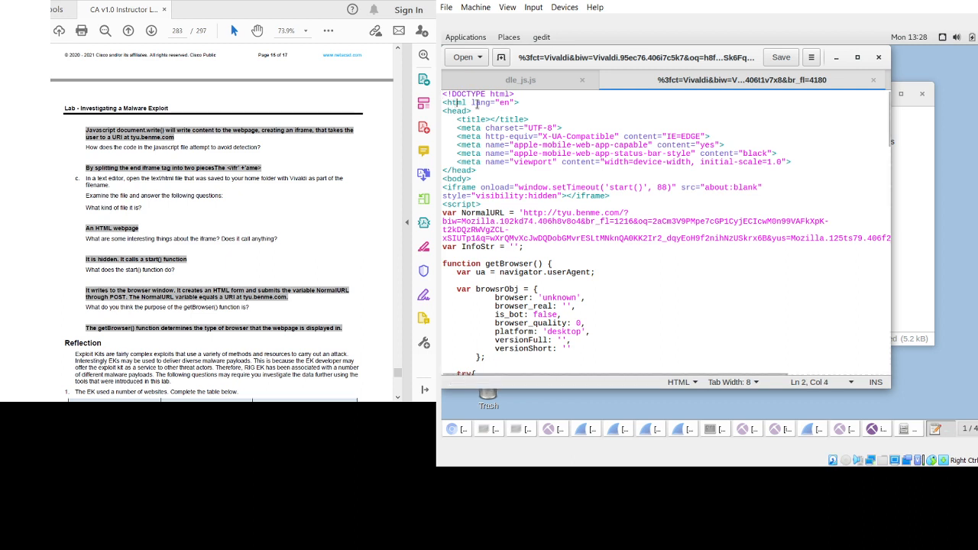
# - Highlight the opening html tag, skim the code down to the closing script tag and return to the beginning
pyautogui.moveTo(466, 102); pyautogui.dragTo(448, 102)
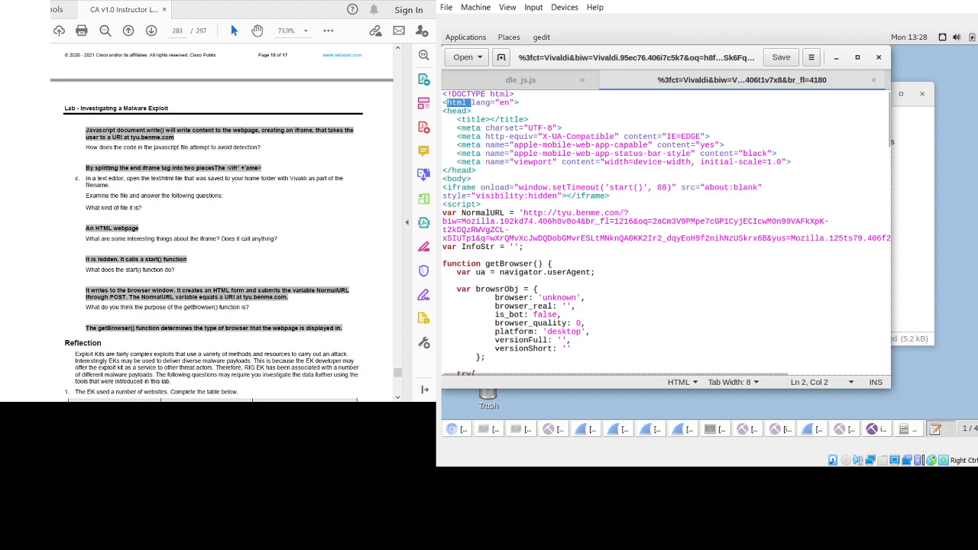
pyautogui.scroll(-15, 535, 250)
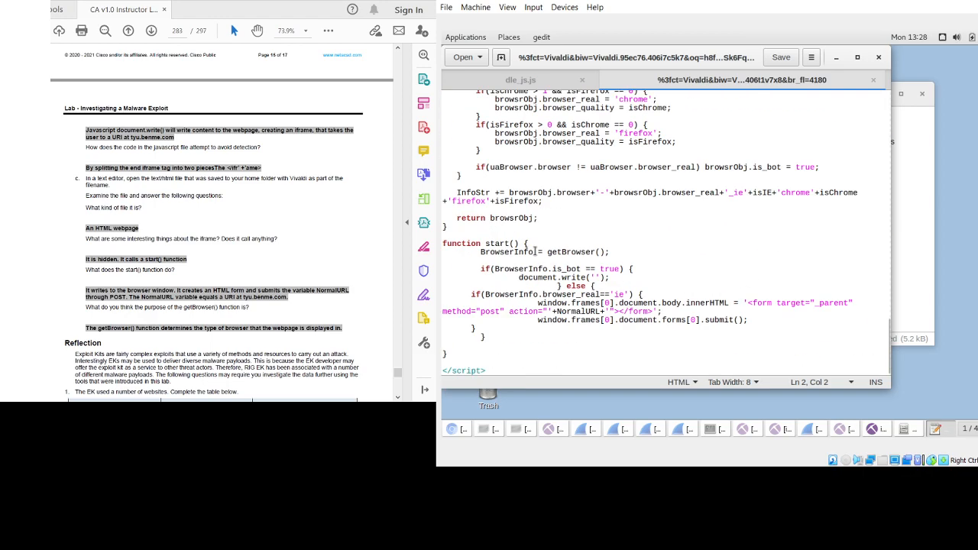
pyautogui.scroll(10, 535, 251)
pyautogui.scroll(10, 535, 247)
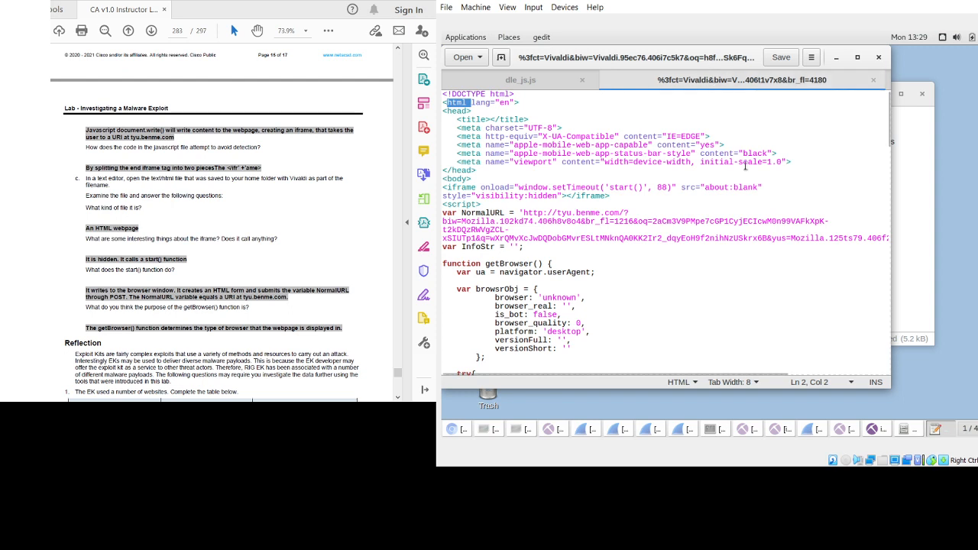
# - Search the Vivaldi file for "iframe" and go to the next match
pyautogui.click(806, 133)
pyautogui.hotkey('ctrl', 'f')
pyautogui.write('i')
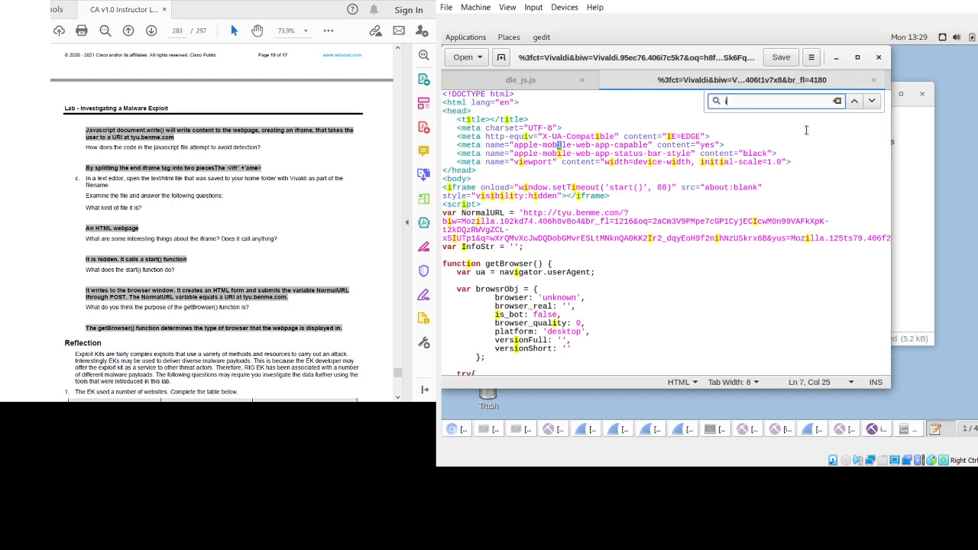
pyautogui.write('frame')
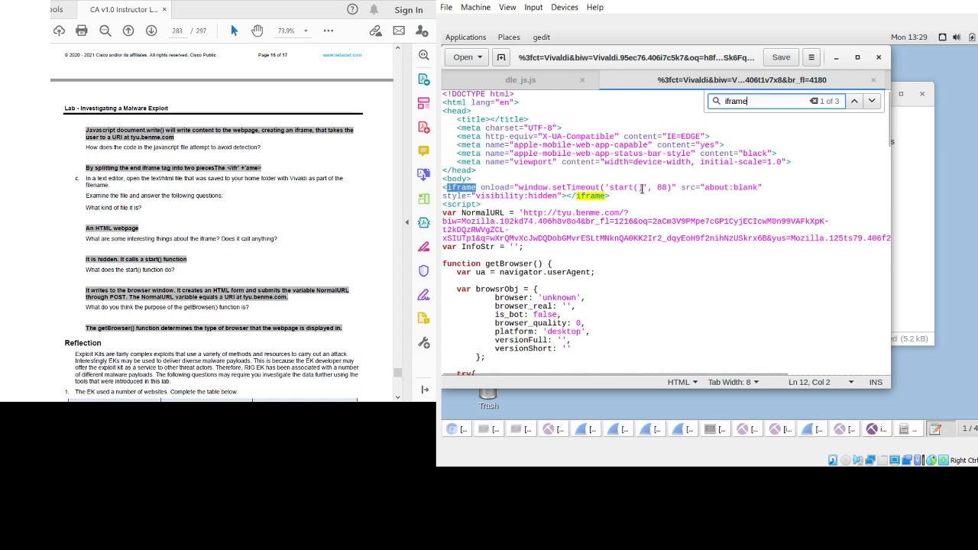
pyautogui.click(871, 105)
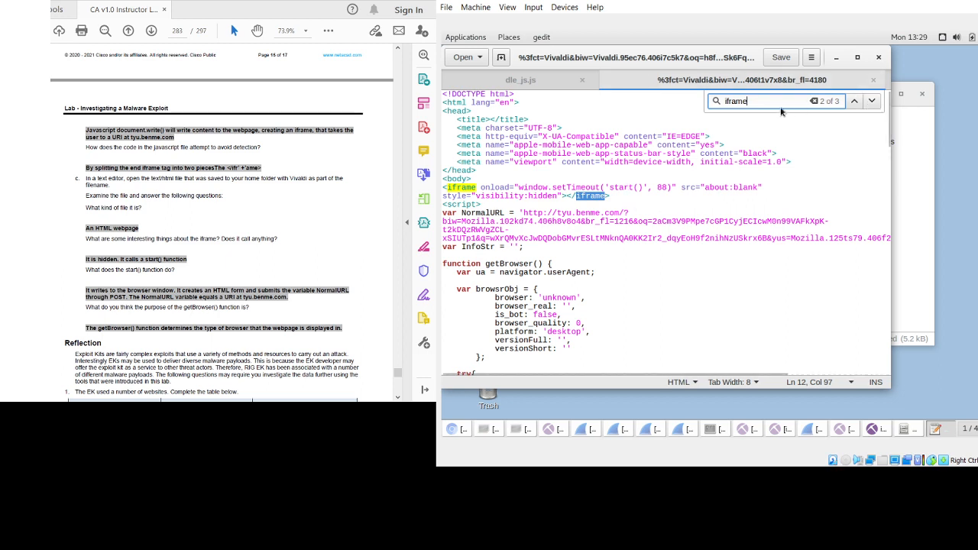
# - Replace the search term with "start", go to the start() function definition and compare it with the lab's answers
pyautogui.doubleClick(727, 106)
pyautogui.write('s')
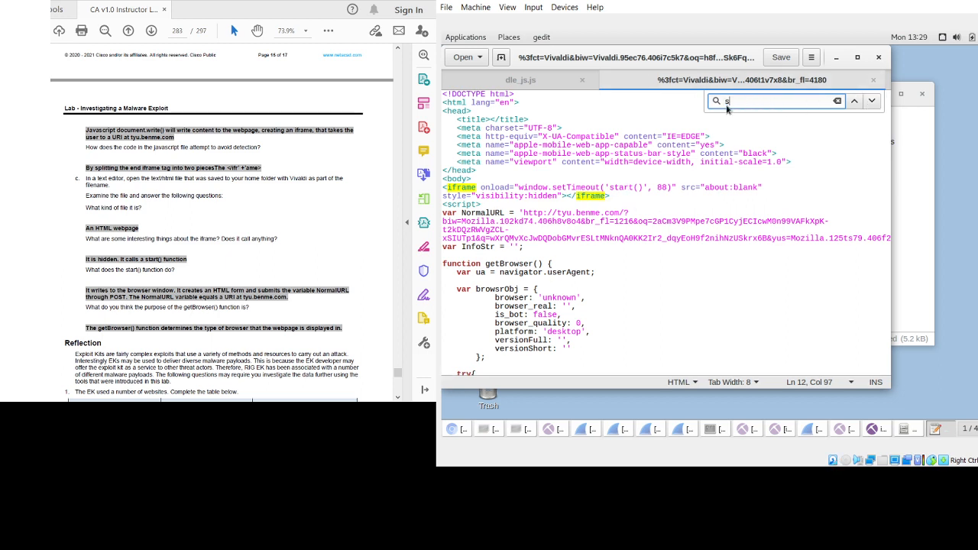
pyautogui.write('tart')
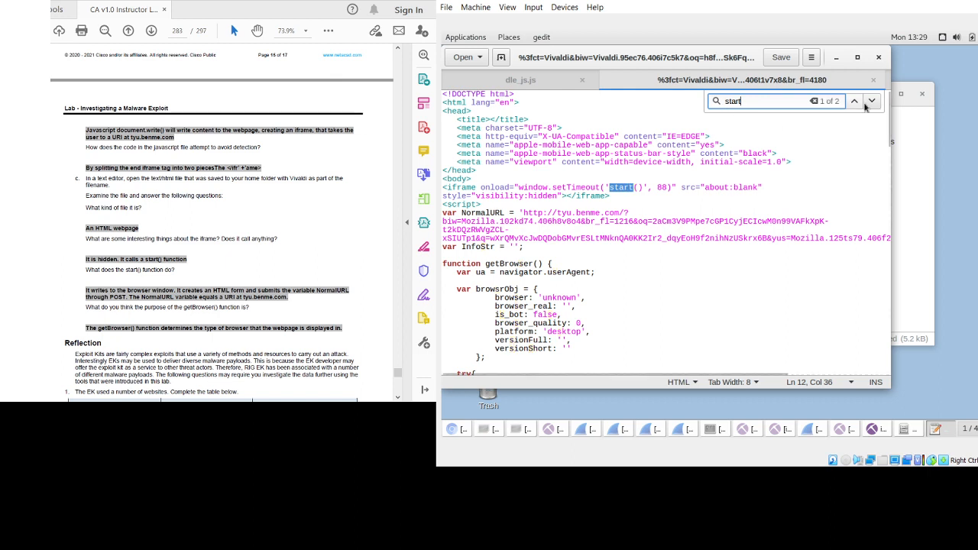
pyautogui.click(872, 101)
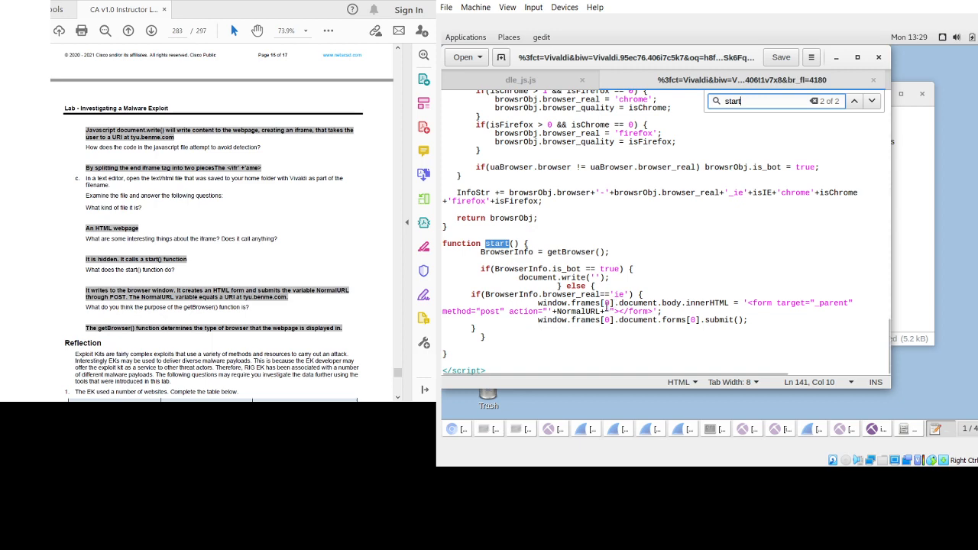
pyautogui.scroll(-2, 222, 229)
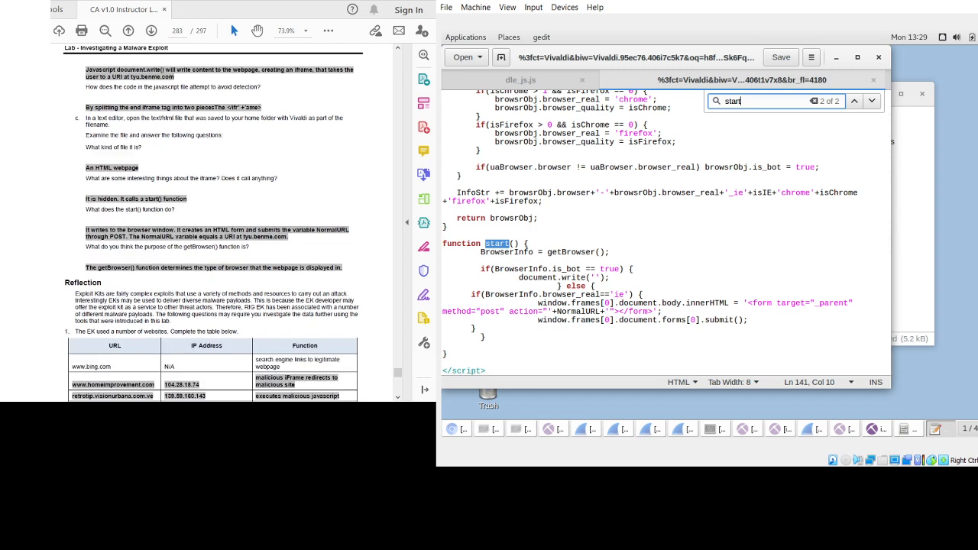
pyautogui.scroll(-2, 222, 305)
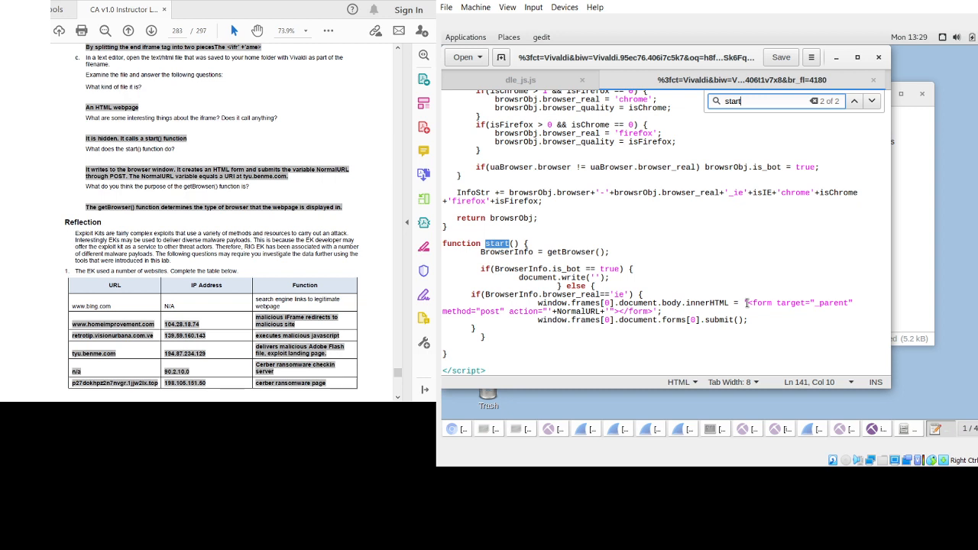
# - Highlight the form target code in the start() function and copy the variable name NormalURL from the form's action
pyautogui.click(557, 311)
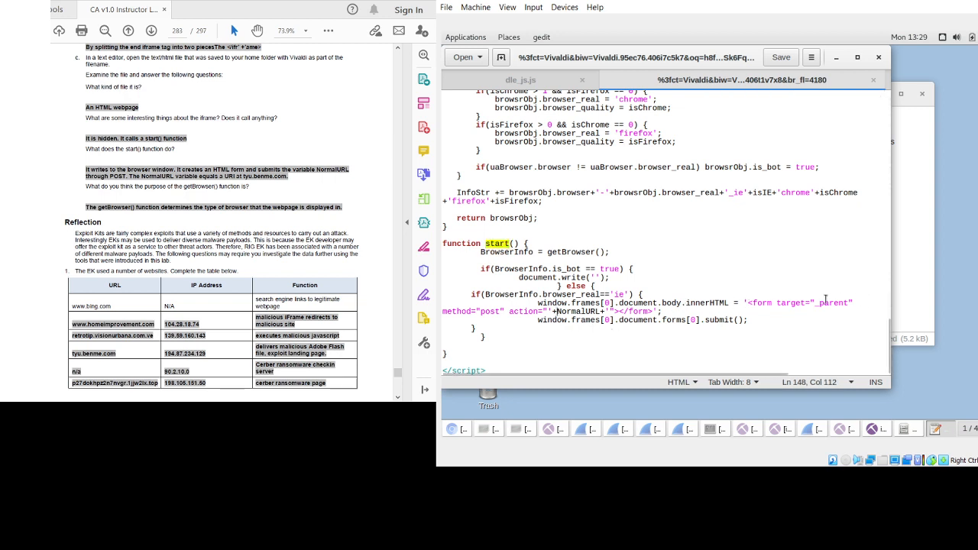
pyautogui.moveTo(753, 303); pyautogui.dragTo(850, 303)
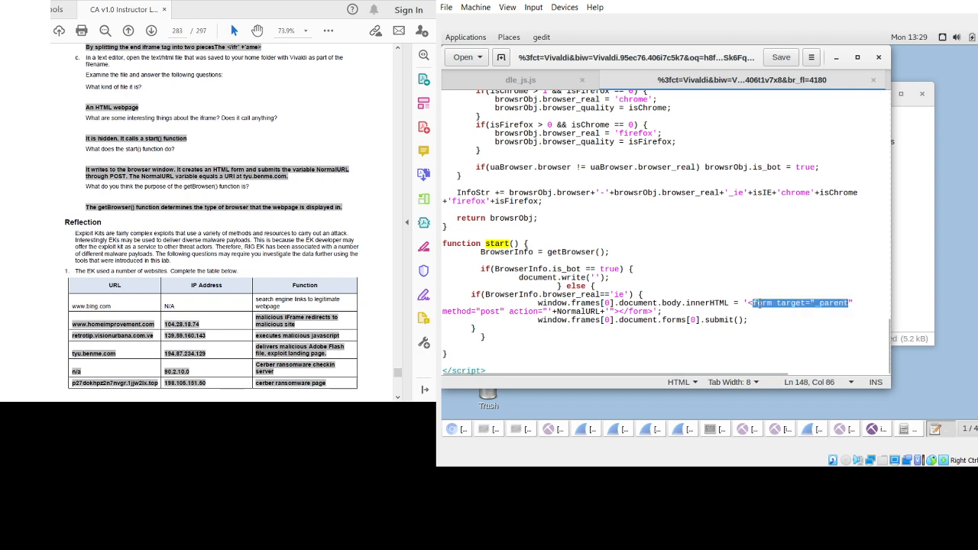
pyautogui.click(557, 311)
pyautogui.keyDown('shift'); pyautogui.click(601, 311); pyautogui.keyUp('shift')
pyautogui.hotkey('ctrl', 'c')
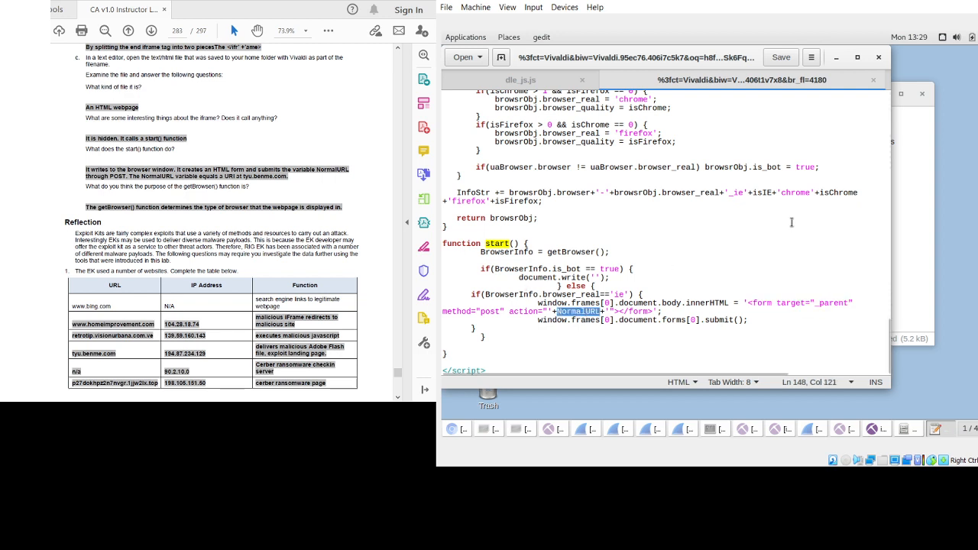
pyautogui.click(828, 125)
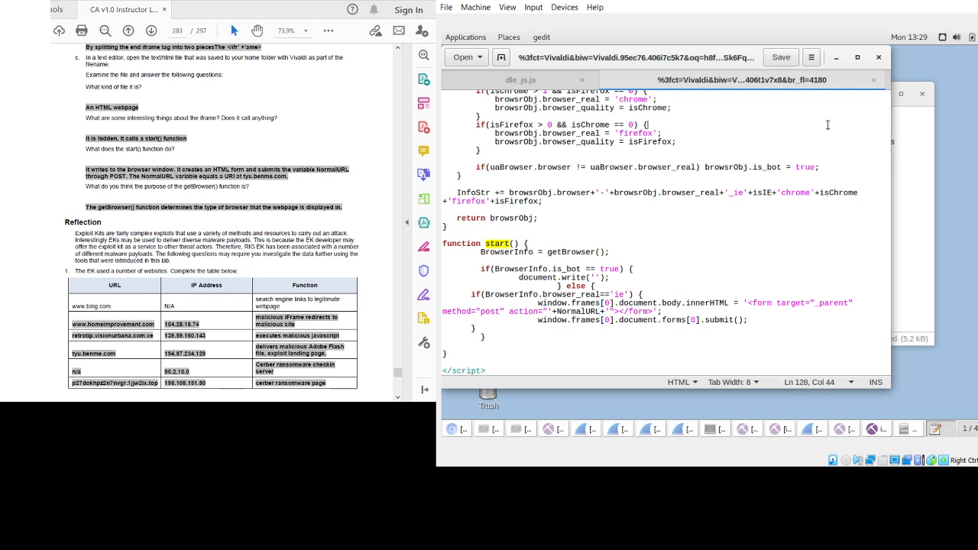
pyautogui.hotkey('ctrl', 'f')
pyautogui.hotkey('ctrl', 'v')
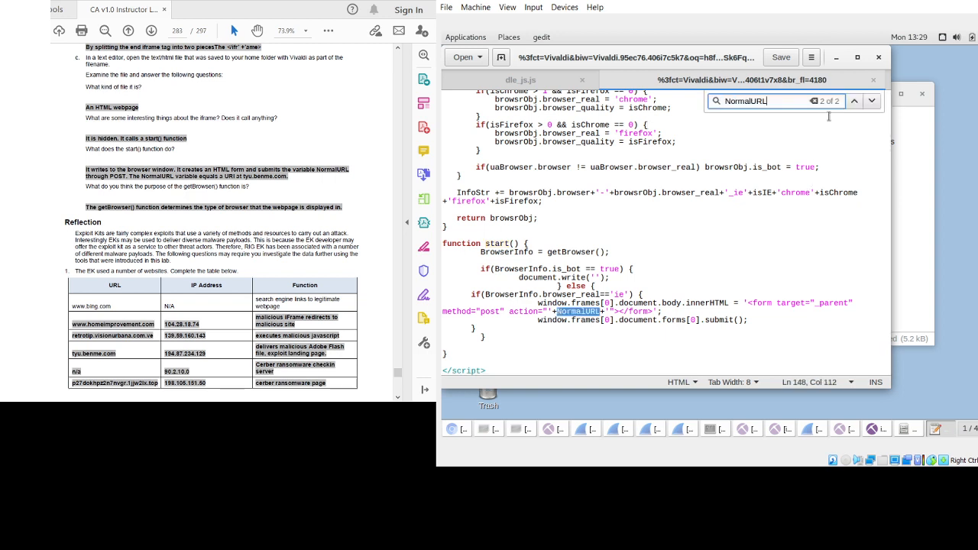
pyautogui.click(855, 101)
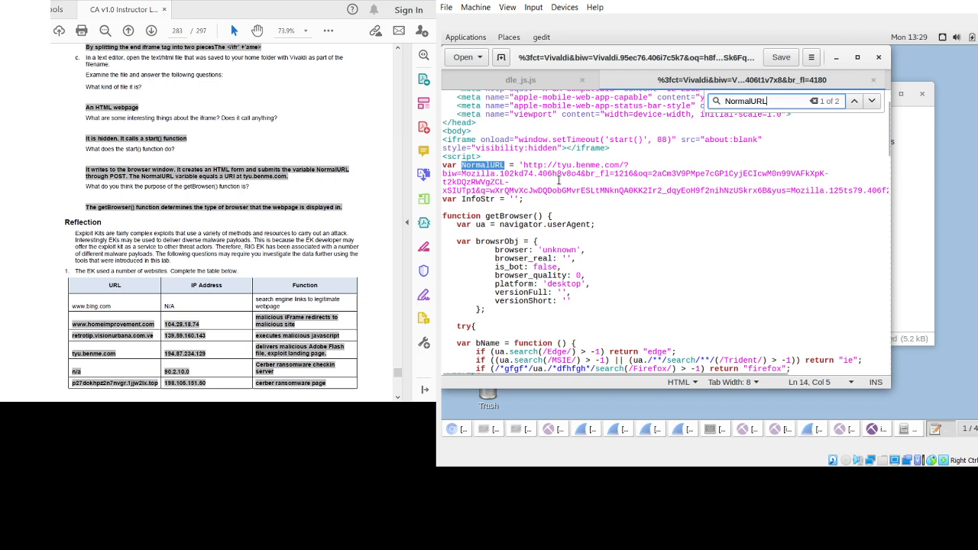
pyautogui.click(522, 165)
pyautogui.moveTo(599, 165); pyautogui.dragTo(620, 165)
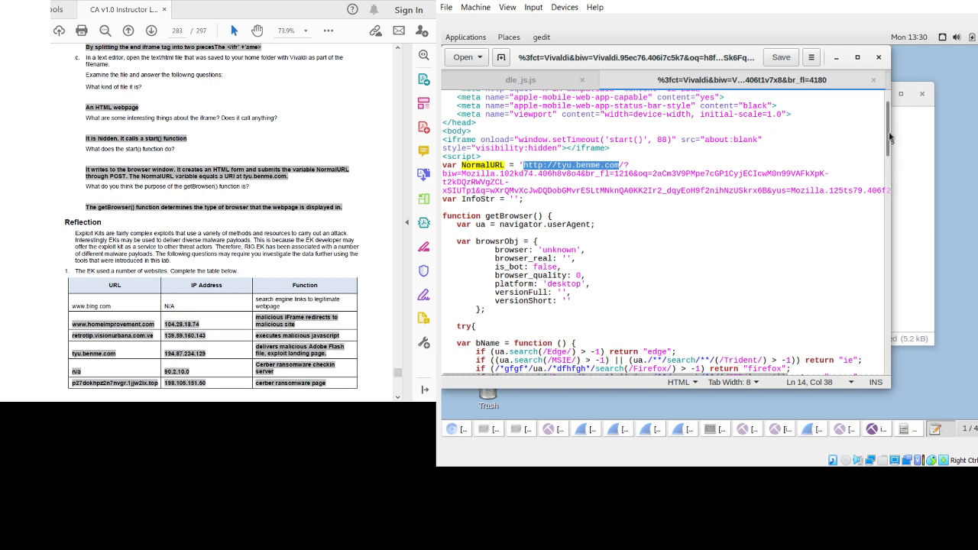
# - Return to the start() function and highlight its getBrowser() call
pyautogui.scroll(-1, 879, 263)
pyautogui.scroll(-10, 879, 263)
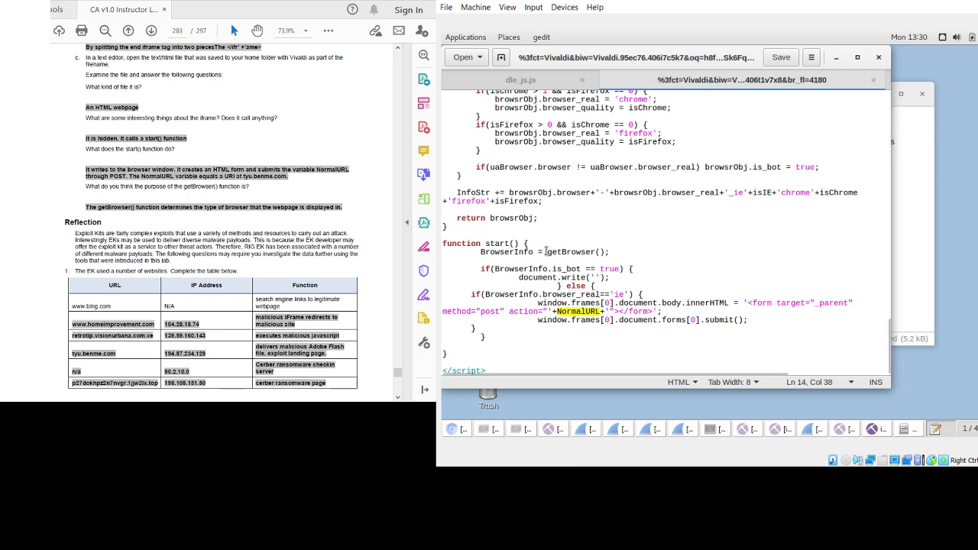
pyautogui.moveTo(545, 252); pyautogui.dragTo(607, 251)
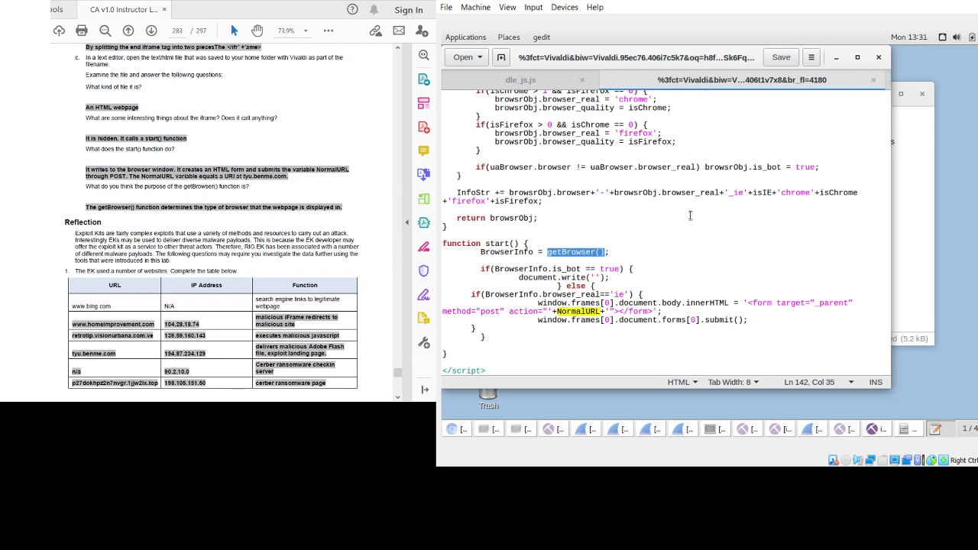
# - Minimize the text editor and file manager windows, and read the lab's Reflection table and question 2
pyautogui.click(837, 58)
pyautogui.click(876, 94)
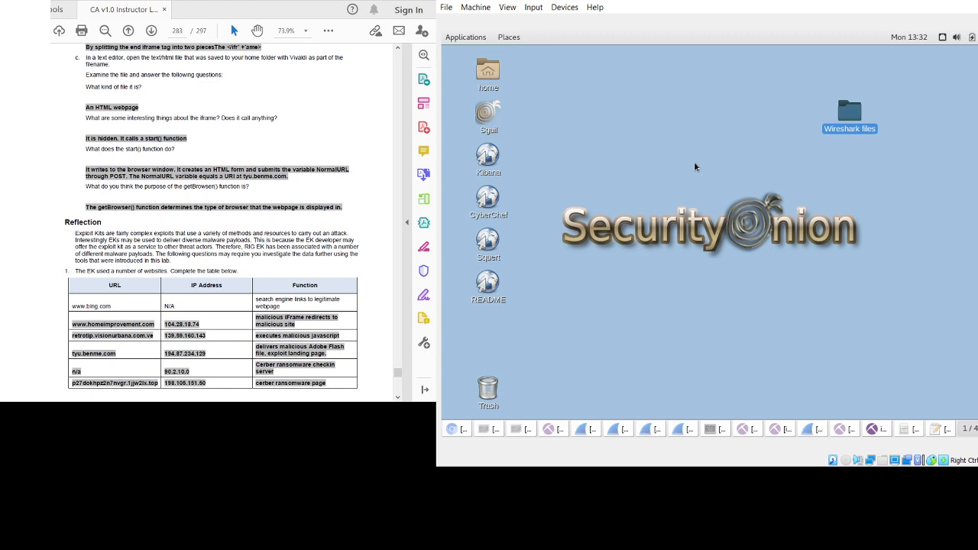
pyautogui.scroll(-2, 222, 222)
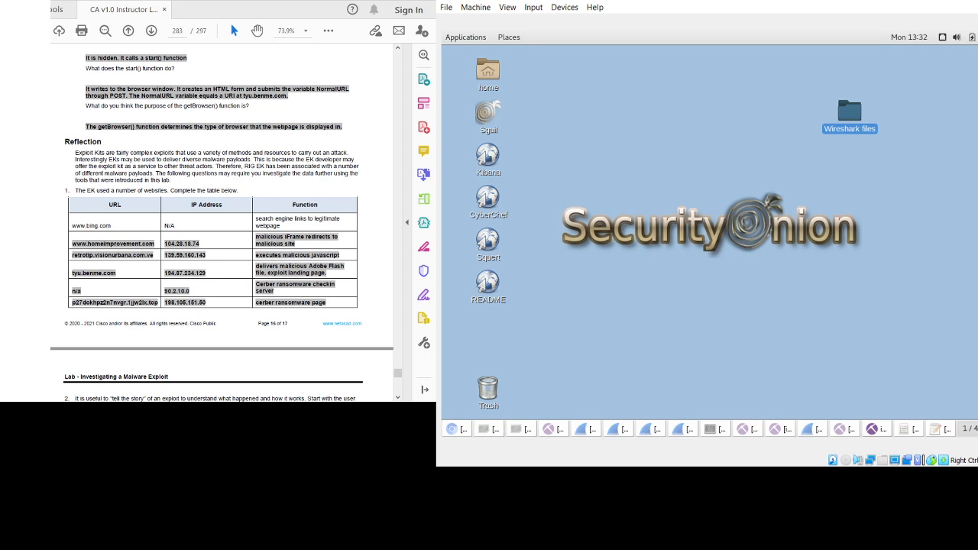
pyautogui.scroll(-2, 222, 221)
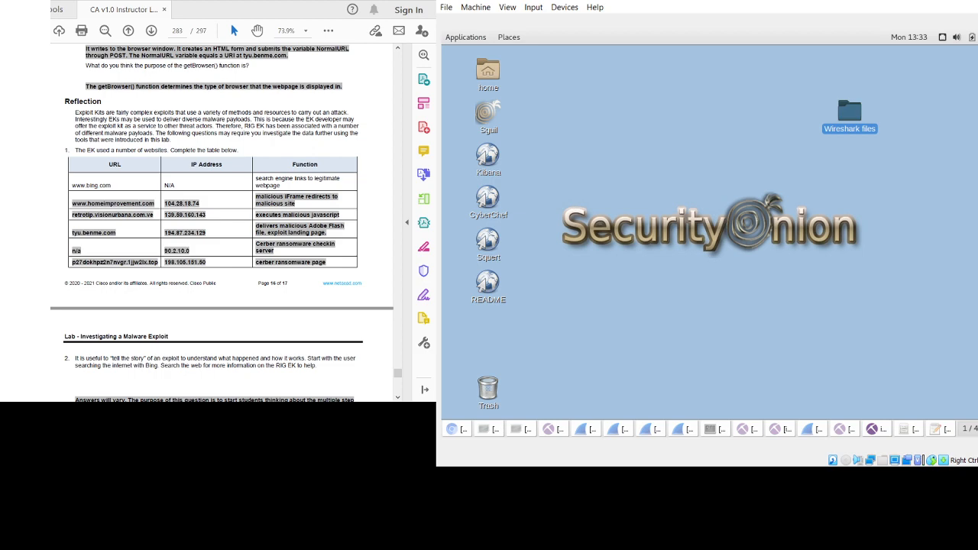
pyautogui.scroll(-2, 222, 222)
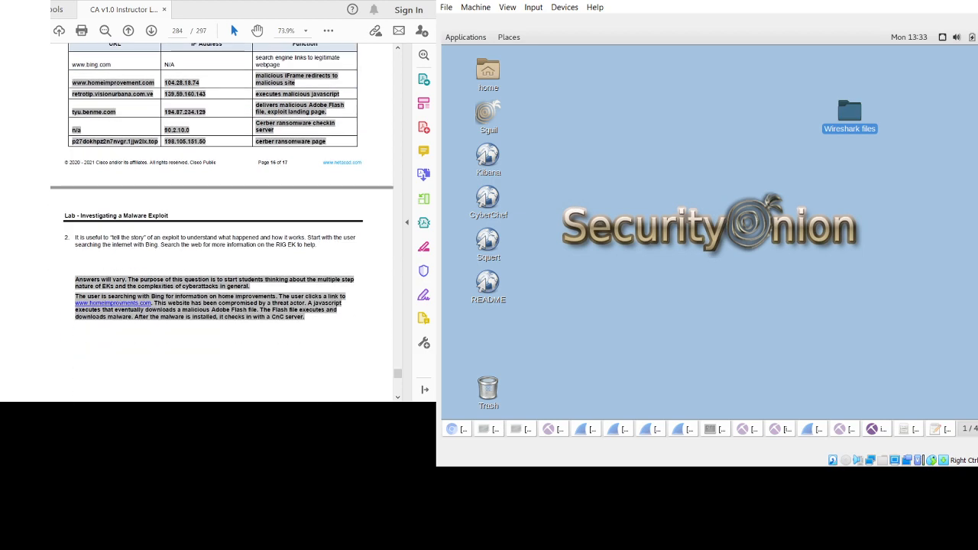